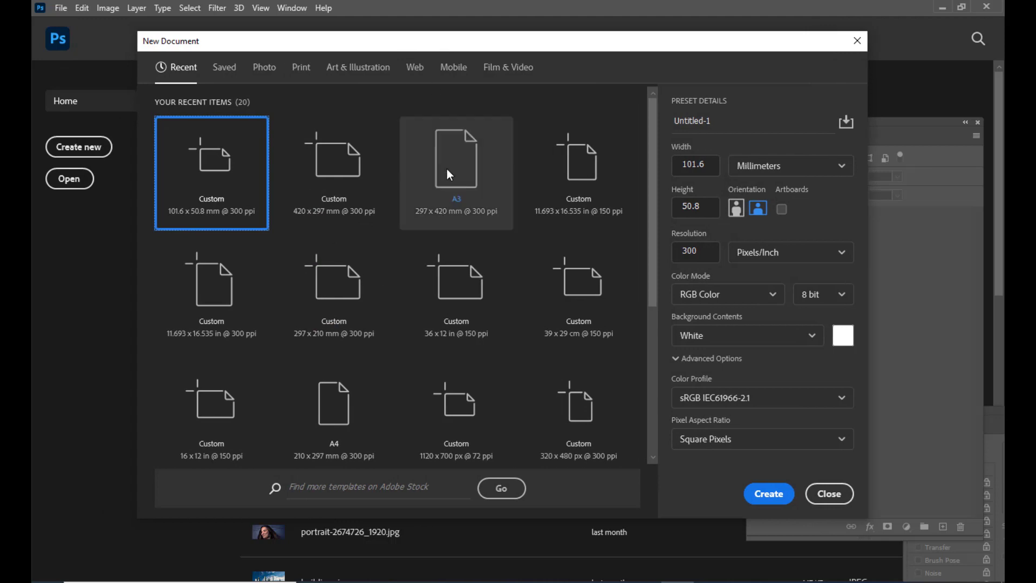
# Choose the recent A3 preset at 300 ppi for the new document and switch it to landscape orientation.
pyautogui.click(447, 170)
pyautogui.moveTo(568, 40); pyautogui.dragTo(547, 44)
pyautogui.click(730, 218)
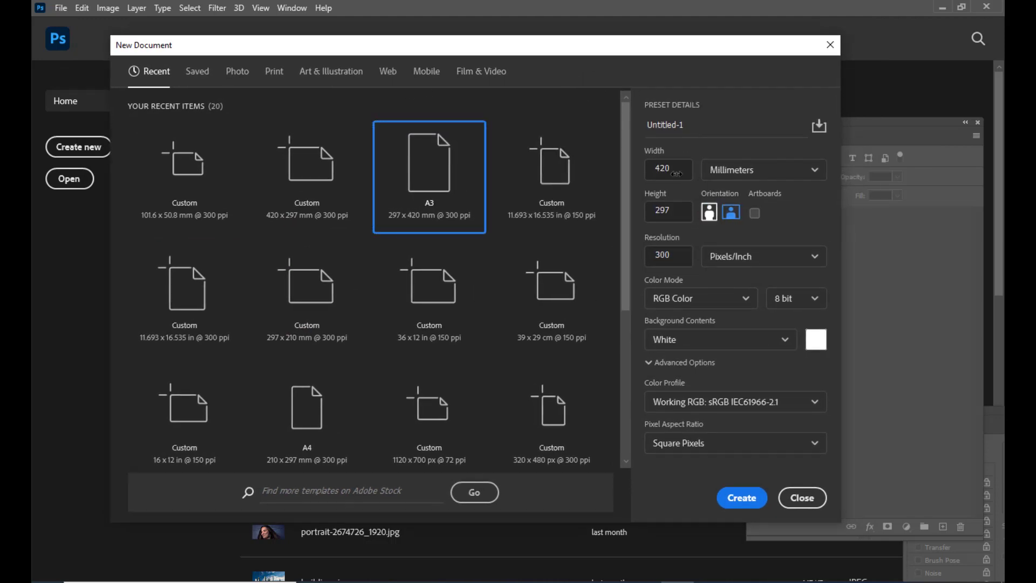
# Name the new document "collage".
pyautogui.click(708, 124)
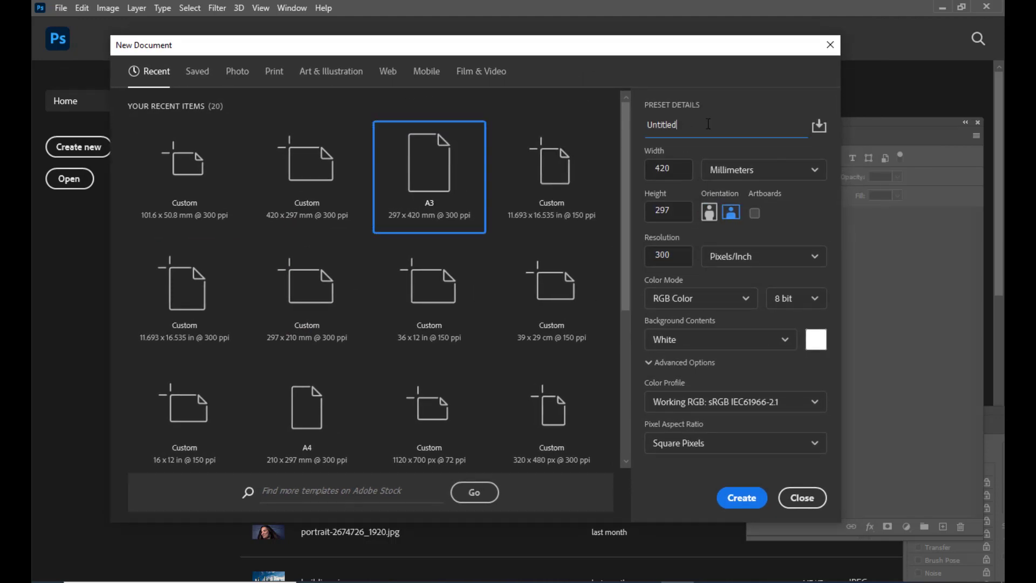
pyautogui.press('BackSpace')
pyautogui.press('BackSpace')
pyautogui.press('BackSpace')
pyautogui.press('BackSpace')
pyautogui.press('BackSpace')
pyautogui.press('BackSpace')
pyautogui.press('BackSpace')
pyautogui.press('BackSpace')
pyautogui.write('collage')
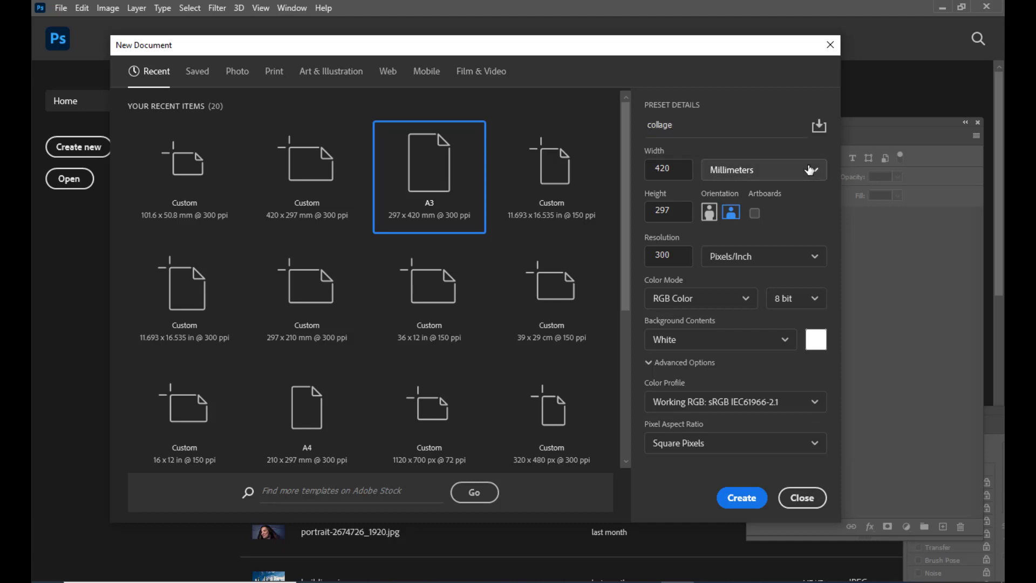
# Set the document's units to inches and create the white RGB canvas.
pyautogui.click(739, 172)
pyautogui.click(726, 221)
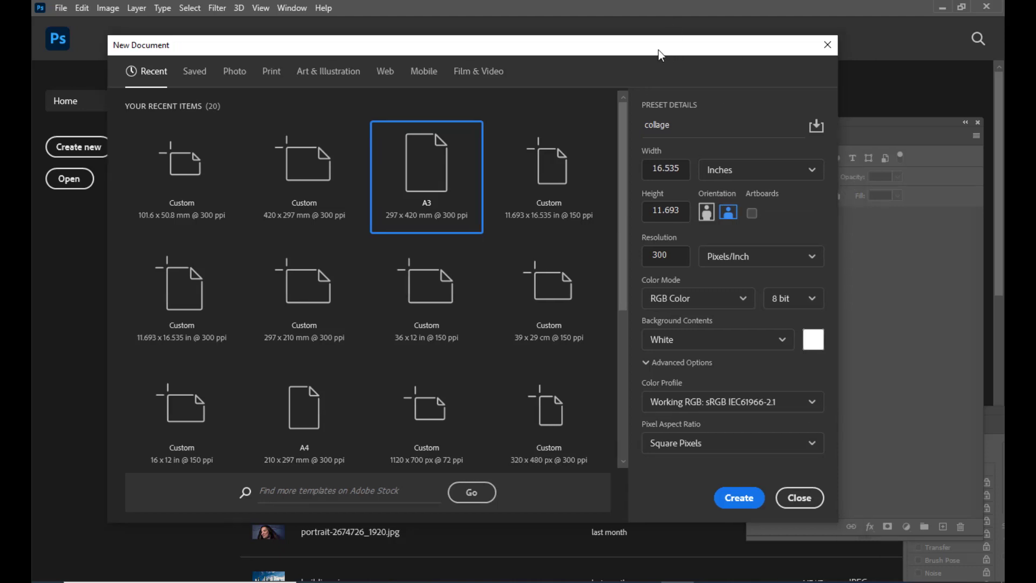
pyautogui.moveTo(677, 50); pyautogui.dragTo(643, 47)
pyautogui.click(701, 495)
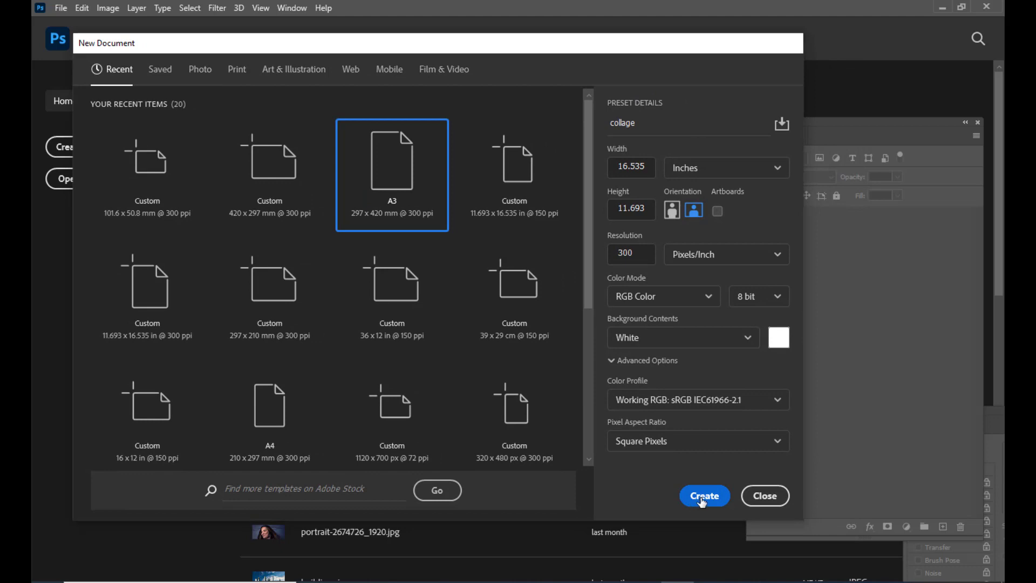
# Enlarge the floating document window around the canvas and arrange it beside the layers list without overlap.
pyautogui.moveTo(111, 47); pyautogui.dragTo(178, 85)
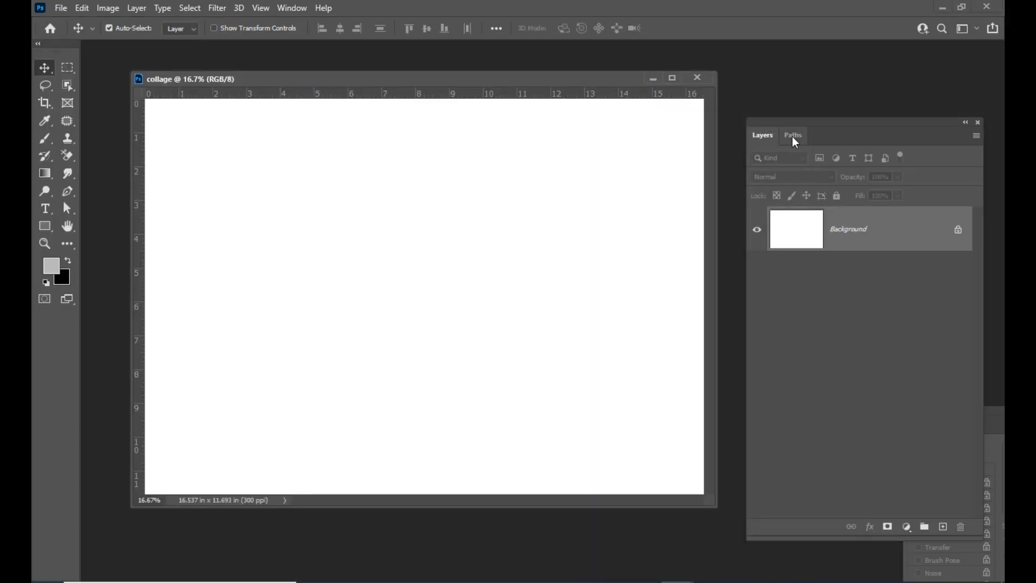
pyautogui.moveTo(782, 122); pyautogui.dragTo(793, 119)
pyautogui.moveTo(464, 81); pyautogui.dragTo(481, 81)
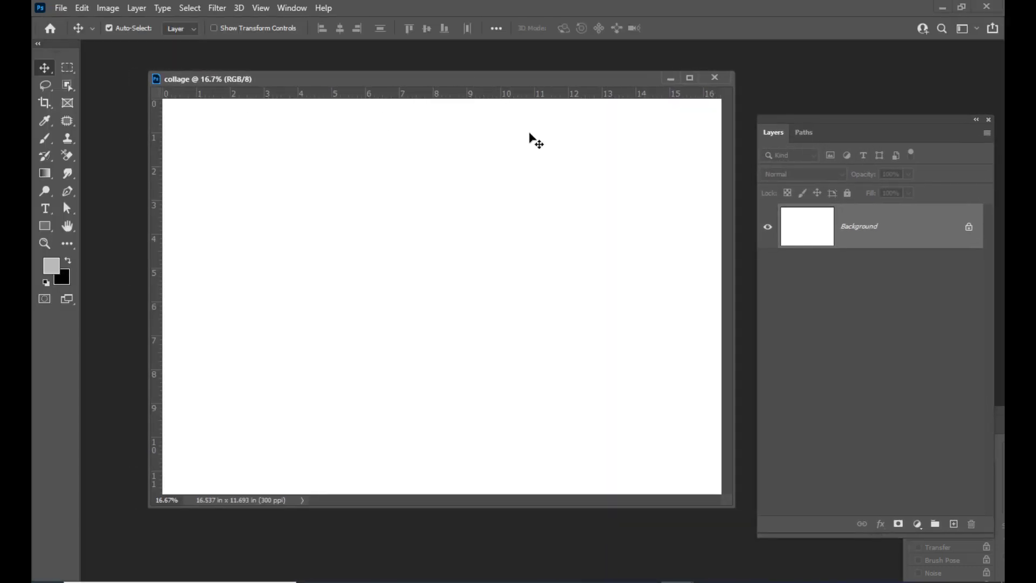
pyautogui.moveTo(729, 502); pyautogui.dragTo(757, 546)
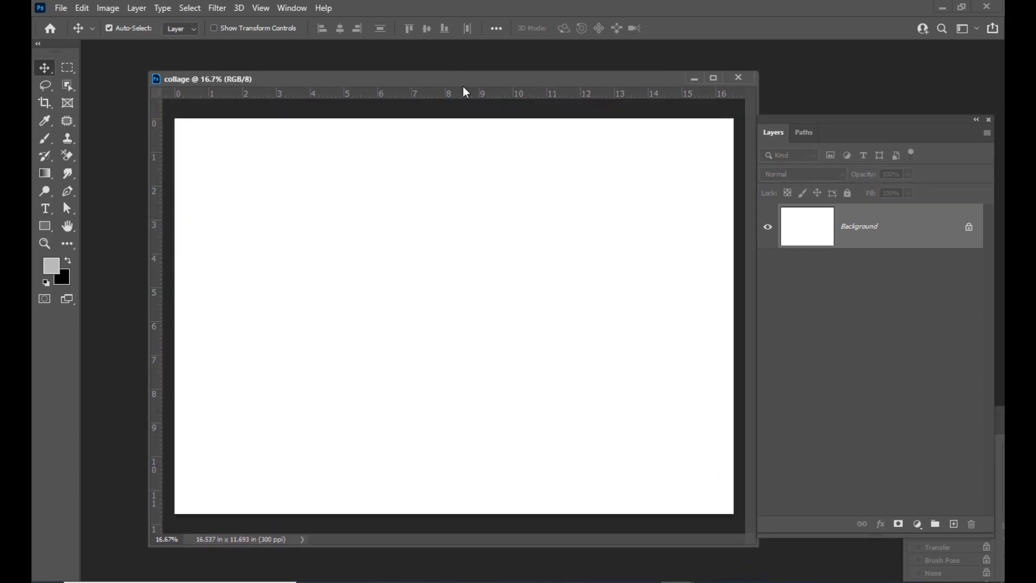
pyautogui.moveTo(470, 82); pyautogui.dragTo(456, 82)
pyautogui.moveTo(800, 121); pyautogui.dragTo(817, 110)
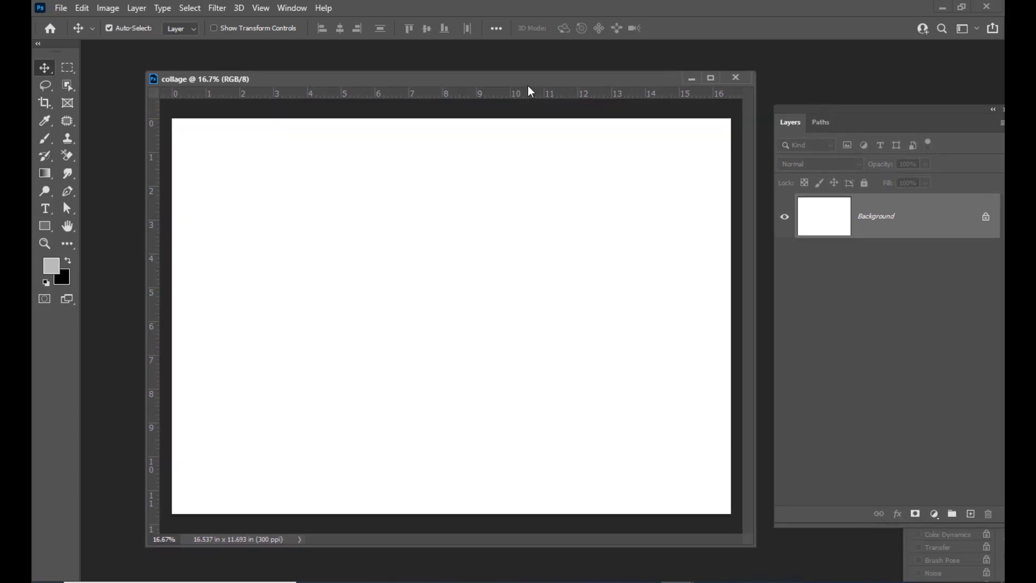
pyautogui.moveTo(510, 86)
pyautogui.mouseDown()
pyautogui.moveTo(542, 86)
pyautogui.moveTo(528, 87)
pyautogui.mouseUp()
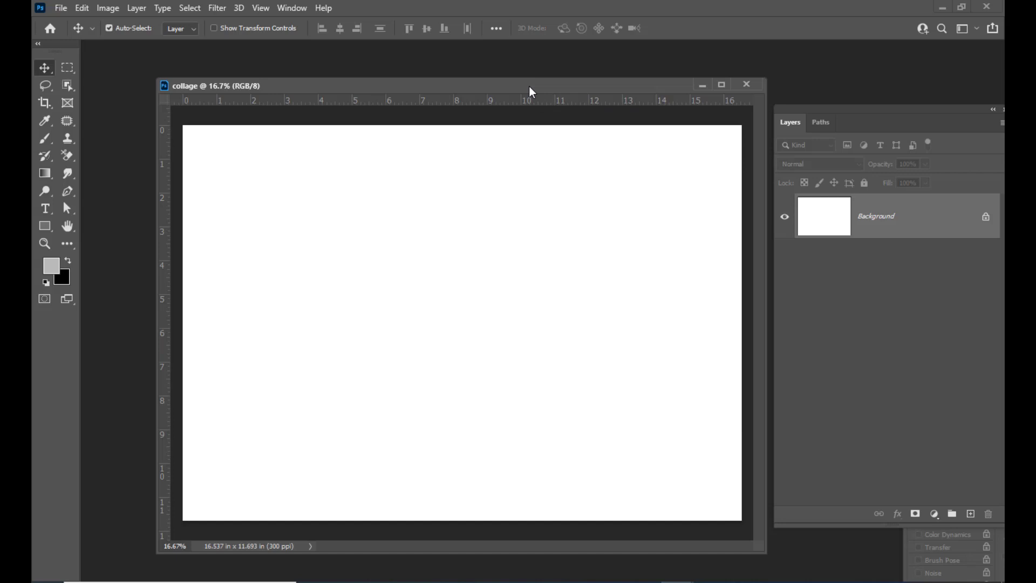
# Unlock the Background layer so that it turns into a regular editable layer.
pyautogui.click(985, 217)
pyautogui.moveTo(483, 80); pyautogui.dragTo(478, 76)
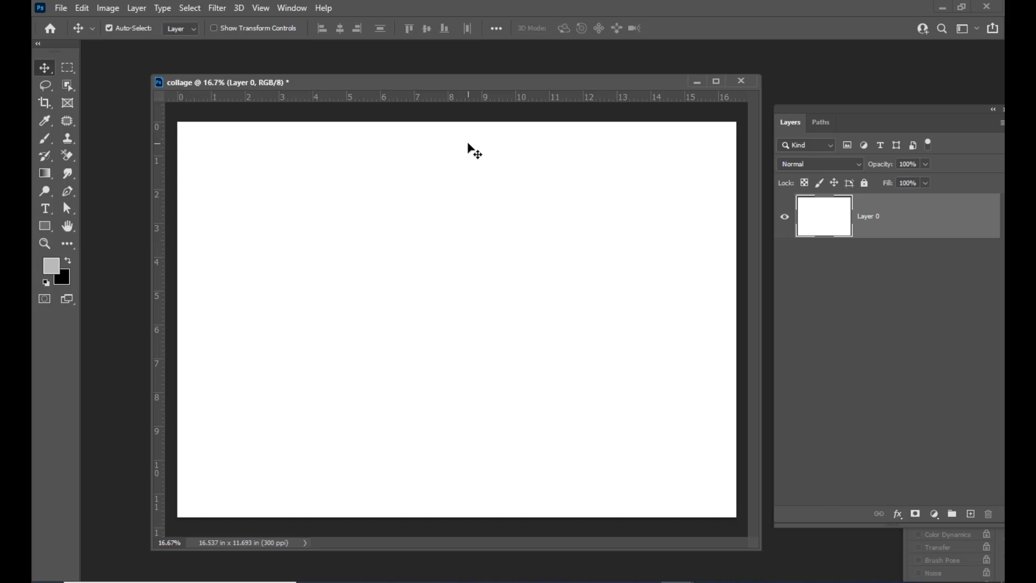
# Open the Gradient tool's gradient for editing and set its starting colour stop to a dark red.
pyautogui.press('g')
pyautogui.moveTo(320, 82); pyautogui.dragTo(309, 91)
pyautogui.click(129, 28)
pyautogui.moveTo(685, 24); pyautogui.dragTo(558, 67)
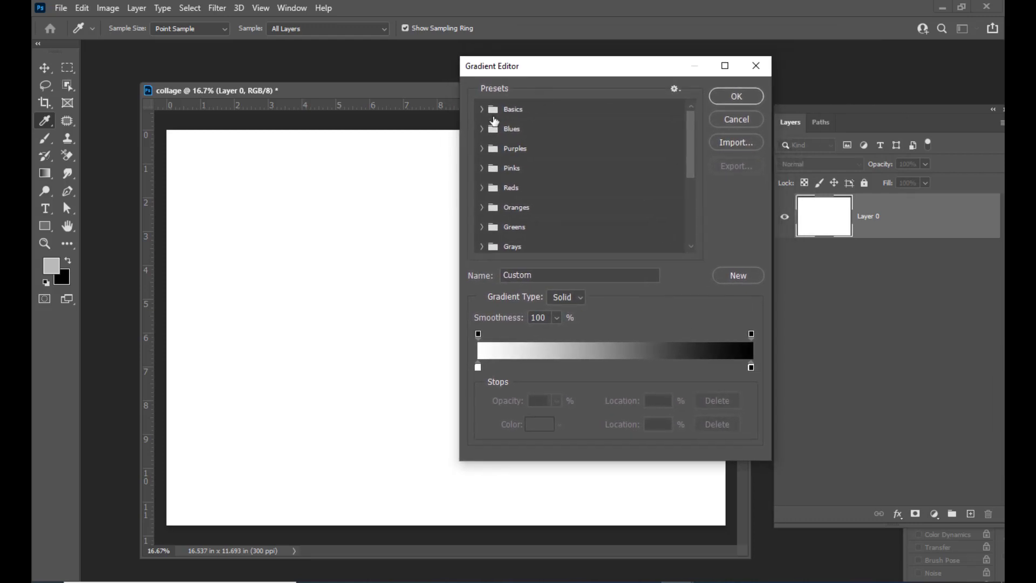
pyautogui.doubleClick(477, 367)
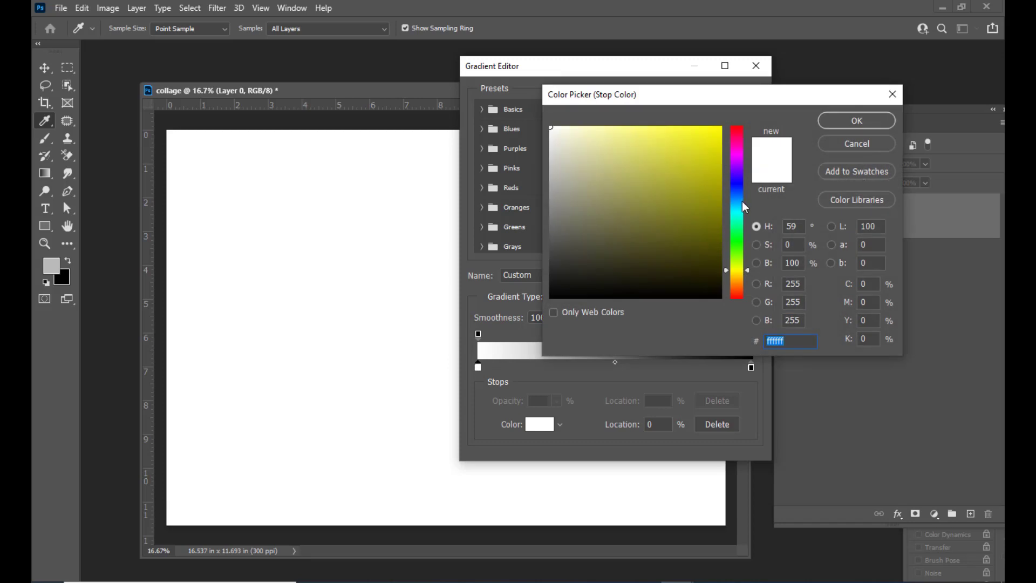
pyautogui.moveTo(740, 145); pyautogui.dragTo(739, 124)
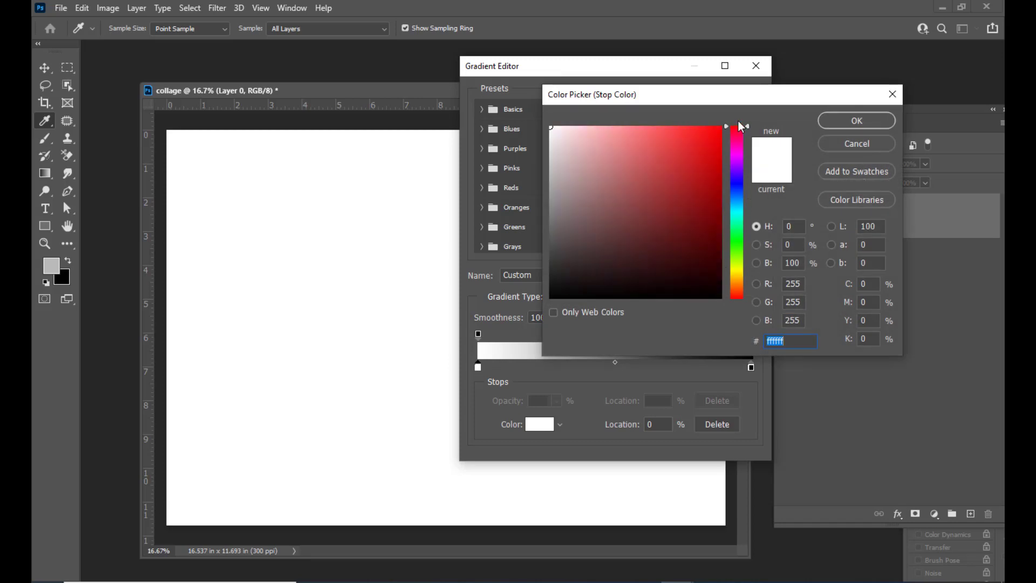
pyautogui.click(713, 176)
pyautogui.click(857, 120)
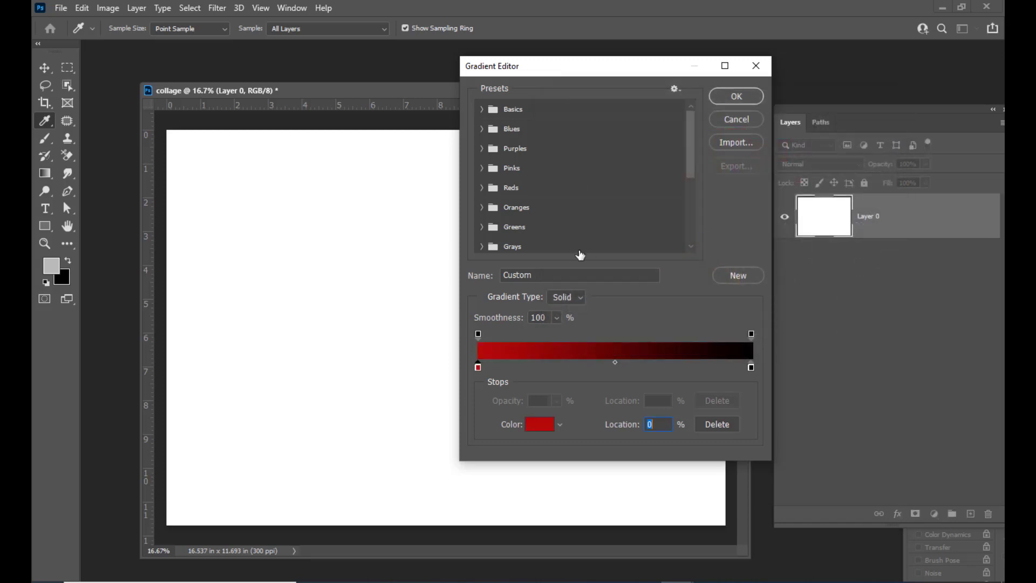
# Set the gradient's end colour stop to coral f86249 and accept the edited gradient.
pyautogui.moveTo(614, 70); pyautogui.dragTo(601, 71)
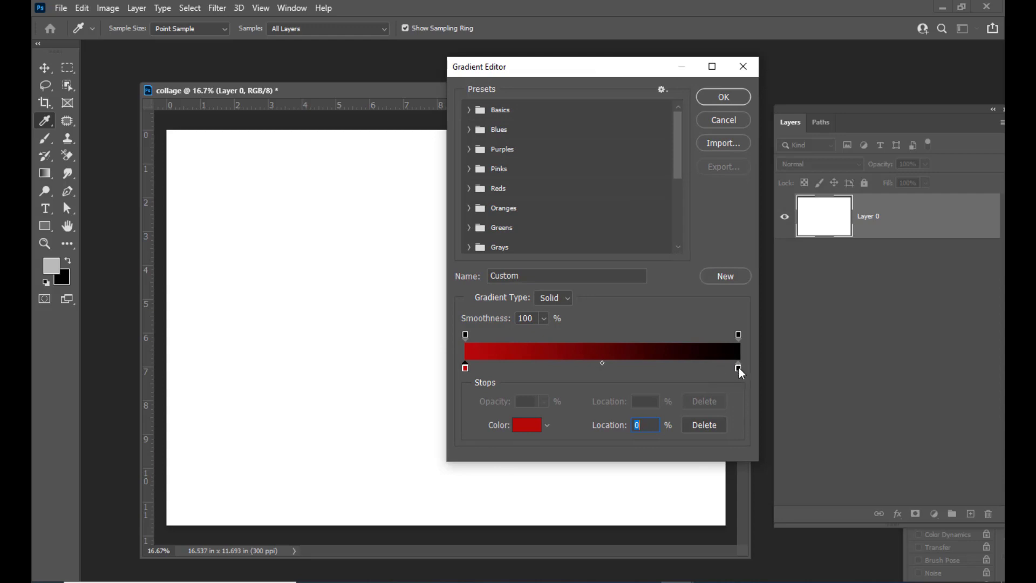
pyautogui.doubleClick(738, 368)
pyautogui.click(739, 291)
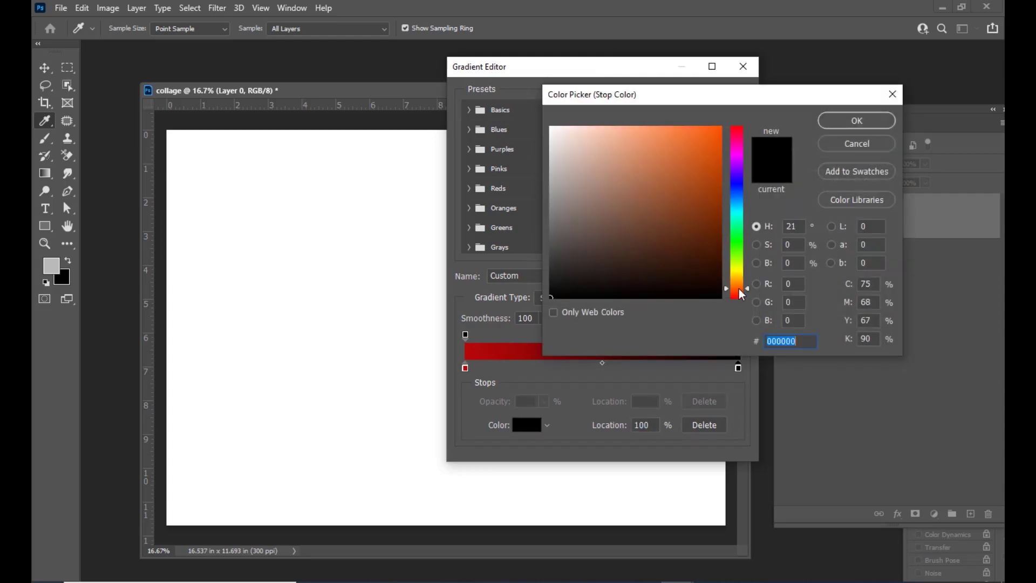
pyautogui.click(738, 294)
pyautogui.click(671, 131)
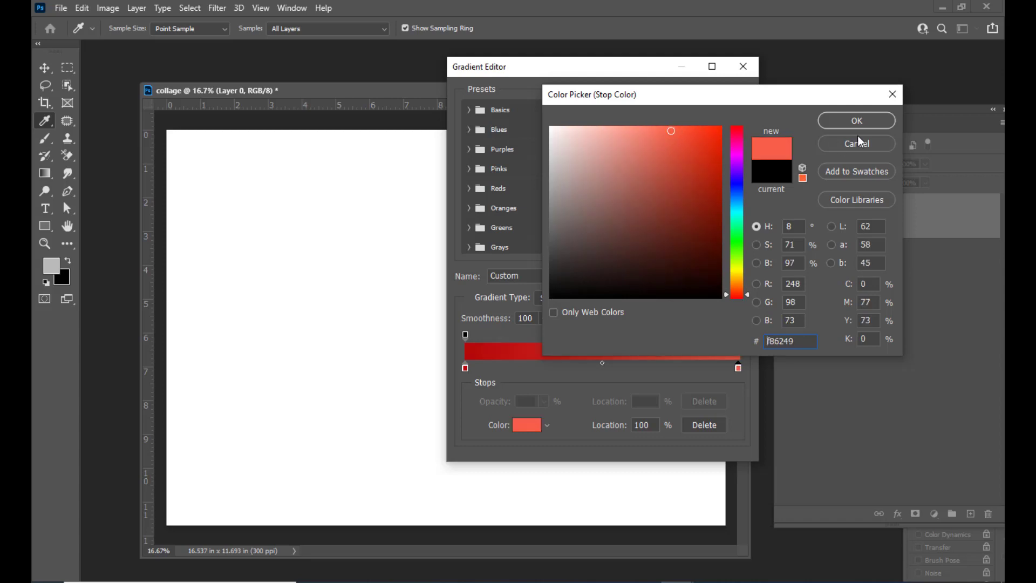
pyautogui.click(854, 122)
pyautogui.moveTo(578, 62); pyautogui.dragTo(589, 48)
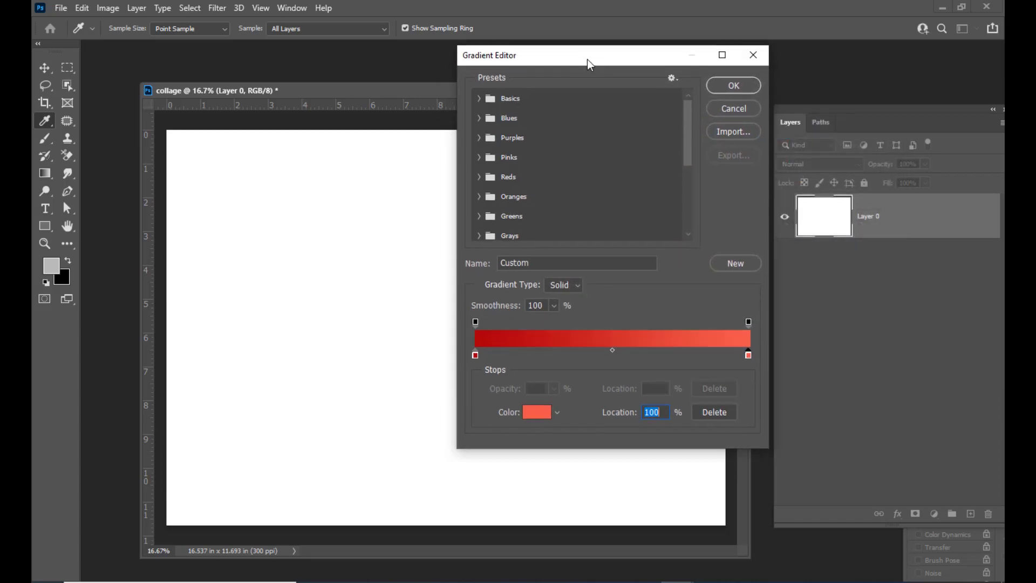
pyautogui.click(733, 91)
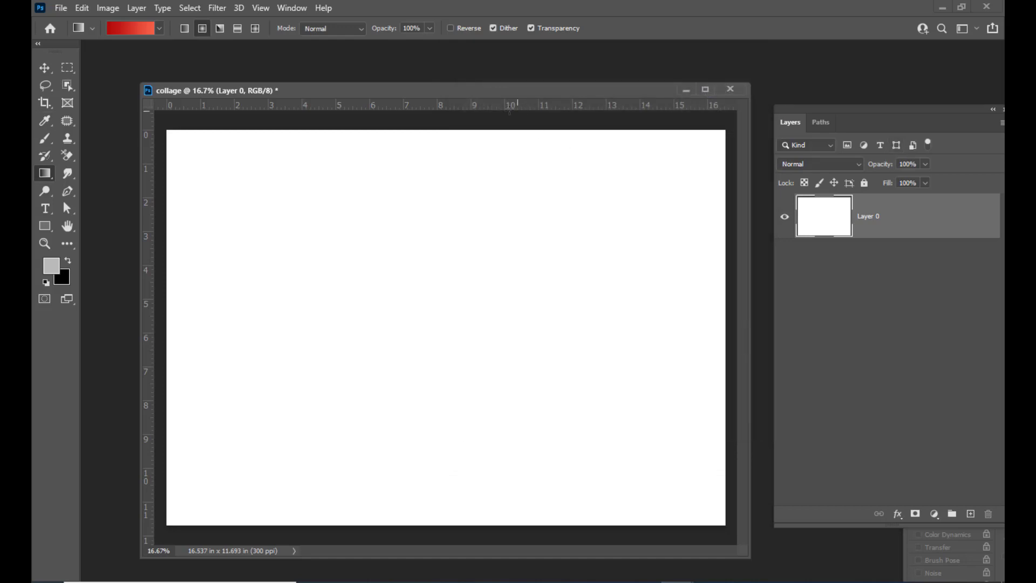
# Draw a radial gradient on the layer from near the canvas centre to below its lower edge, dark red in the middle.
pyautogui.moveTo(486, 92); pyautogui.dragTo(498, 83)
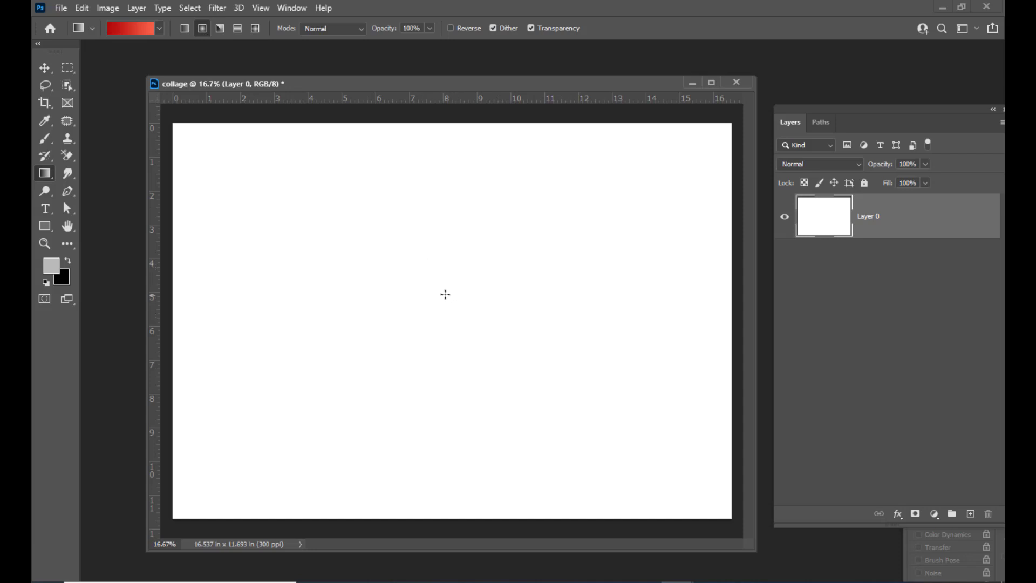
pyautogui.moveTo(449, 287); pyautogui.dragTo(447, 557)
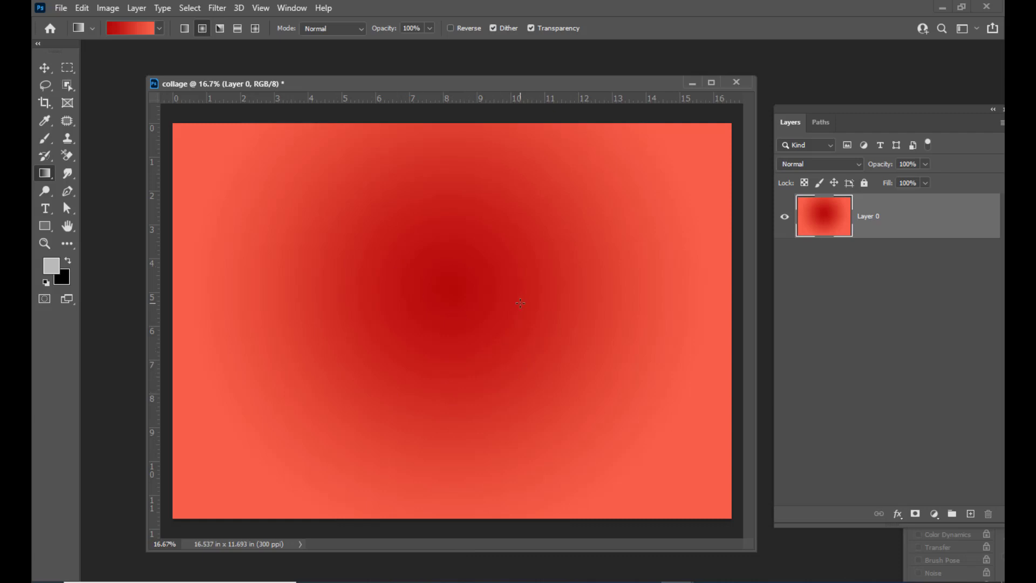
pyautogui.moveTo(404, 79); pyautogui.dragTo(400, 82)
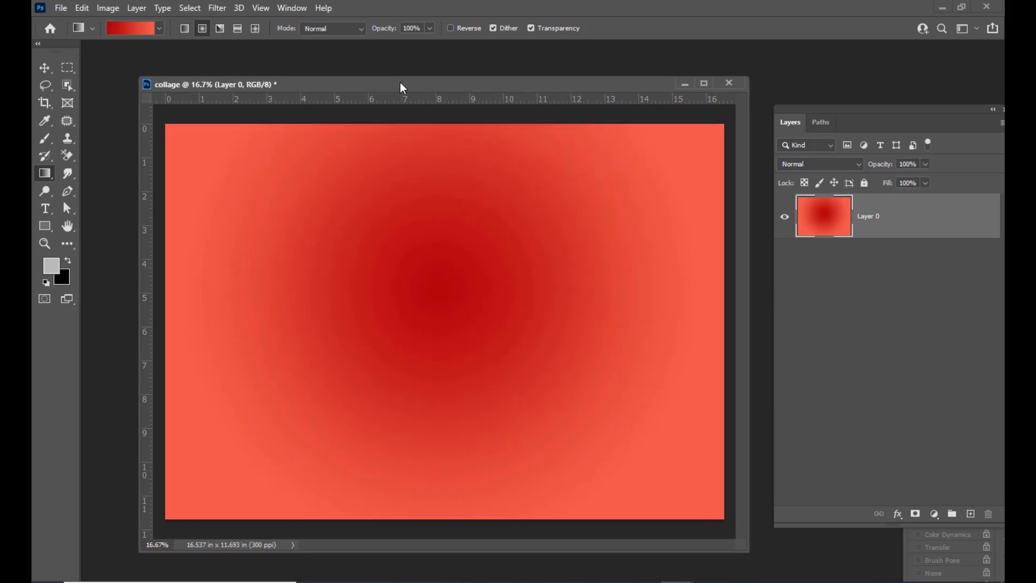
# Reverse the gradient and redraw it radially from the canvas centre to below the lower edge, with coral in the middle.
pyautogui.click(451, 28)
pyautogui.moveTo(455, 86); pyautogui.dragTo(455, 78)
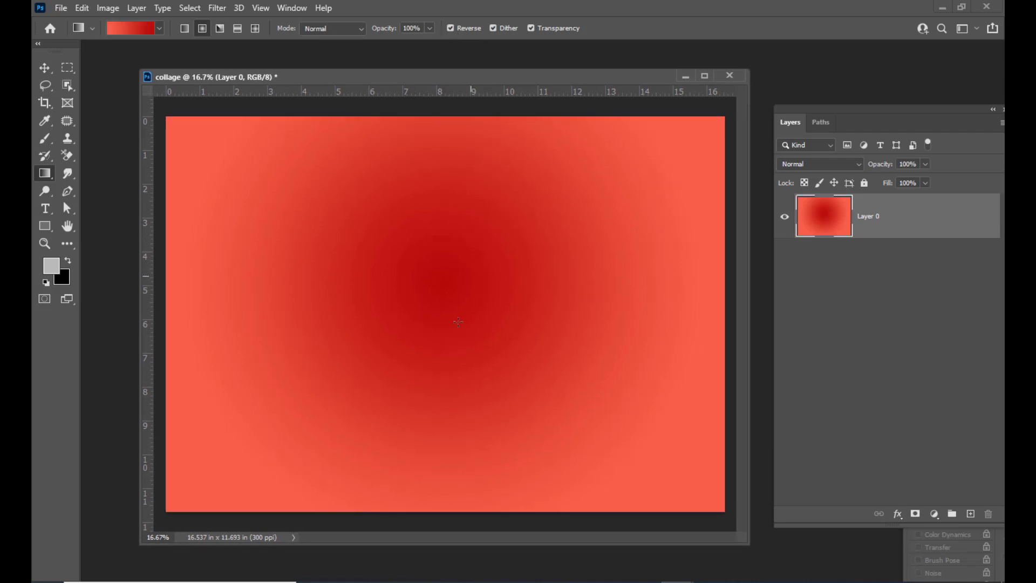
pyautogui.moveTo(439, 252); pyautogui.dragTo(439, 568)
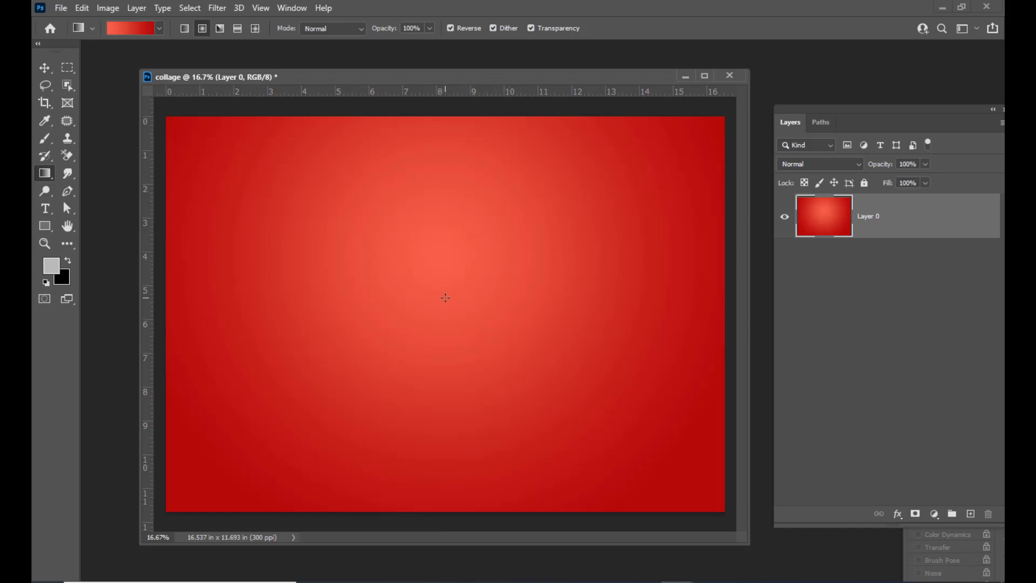
pyautogui.moveTo(445, 291); pyautogui.dragTo(445, 554)
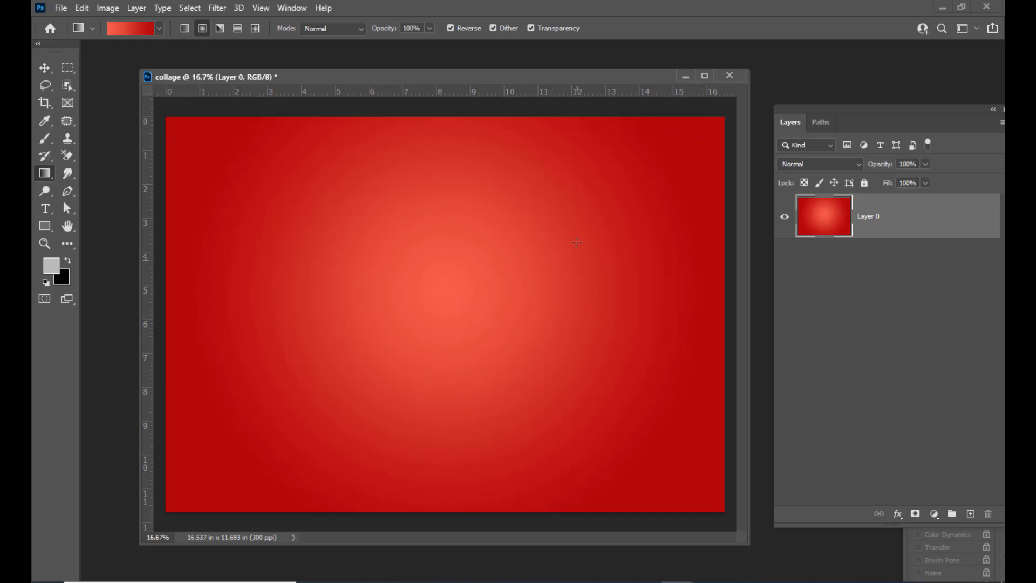
pyautogui.moveTo(500, 76)
pyautogui.mouseDown()
pyautogui.moveTo(488, 78)
pyautogui.moveTo(510, 83)
pyautogui.mouseUp()
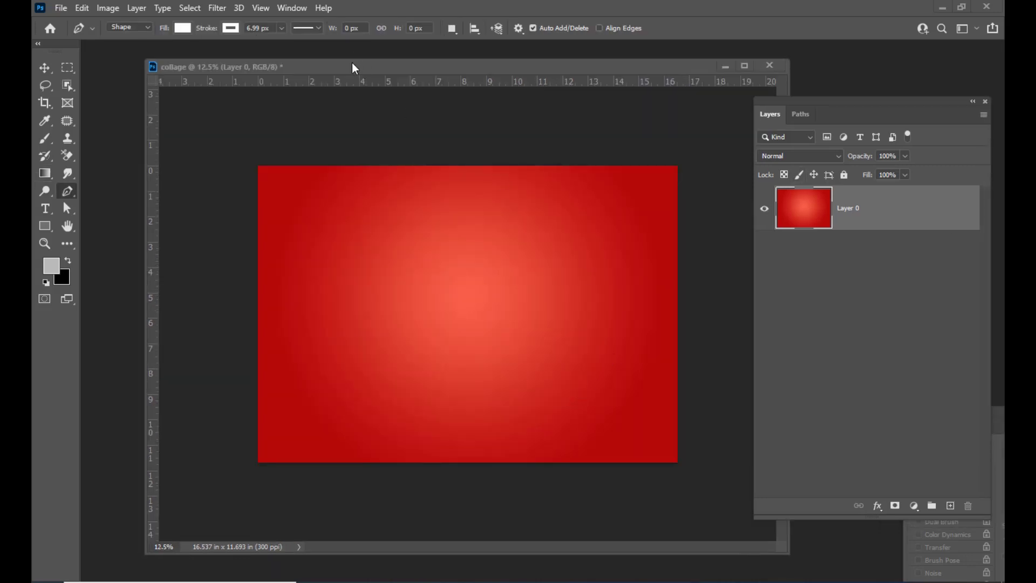
# Choose the standard Pen tool from the pen tool group.
pyautogui.moveTo(353, 63)
pyautogui.mouseDown()
pyautogui.moveTo(358, 73)
pyautogui.moveTo(331, 76)
pyautogui.moveTo(341, 73)
pyautogui.mouseUp()
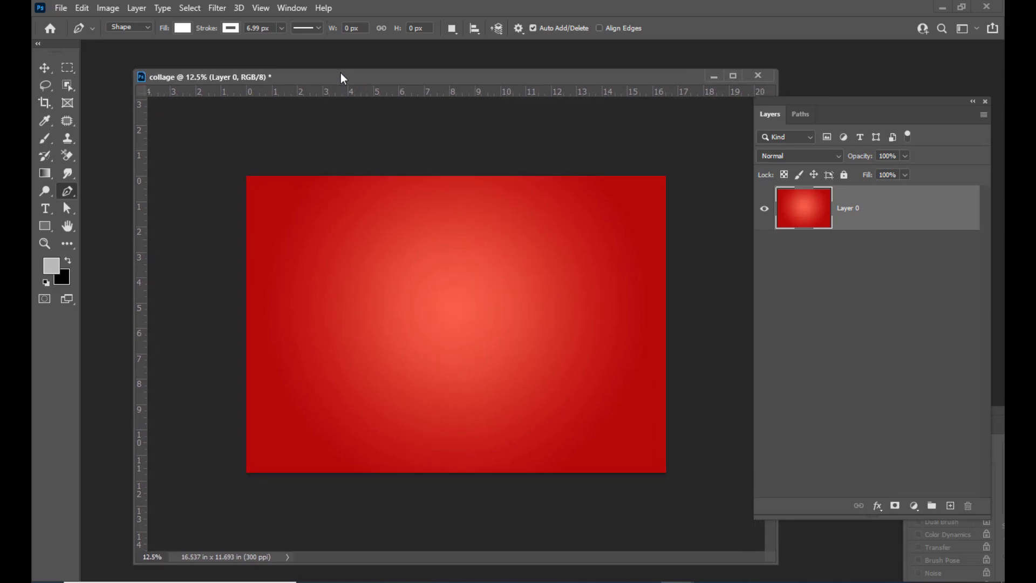
pyautogui.moveTo(554, 79)
pyautogui.mouseDown()
pyautogui.moveTo(532, 76)
pyautogui.moveTo(544, 79)
pyautogui.mouseUp()
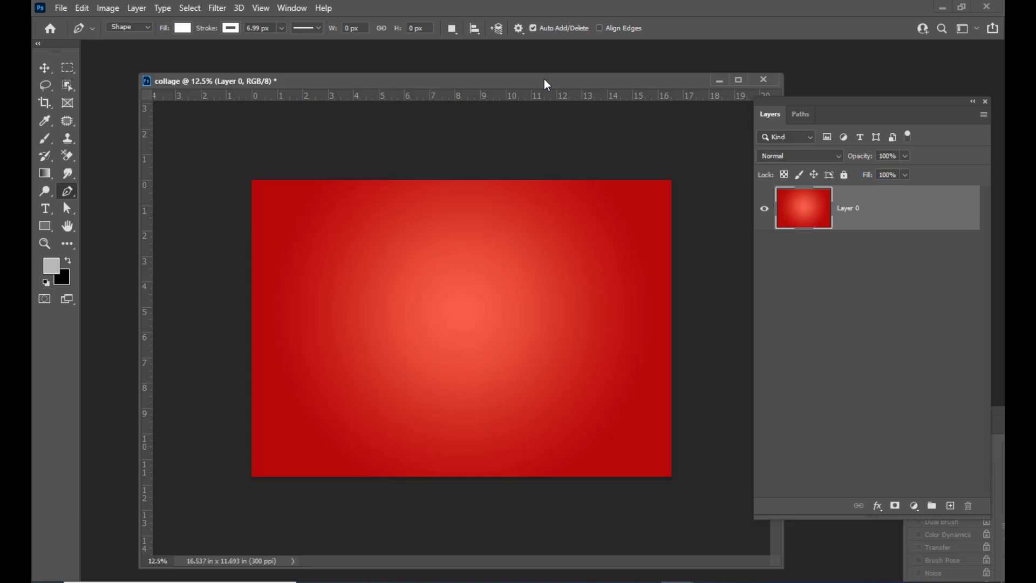
pyautogui.moveTo(544, 79); pyautogui.dragTo(535, 76)
pyautogui.rightClick(68, 193)
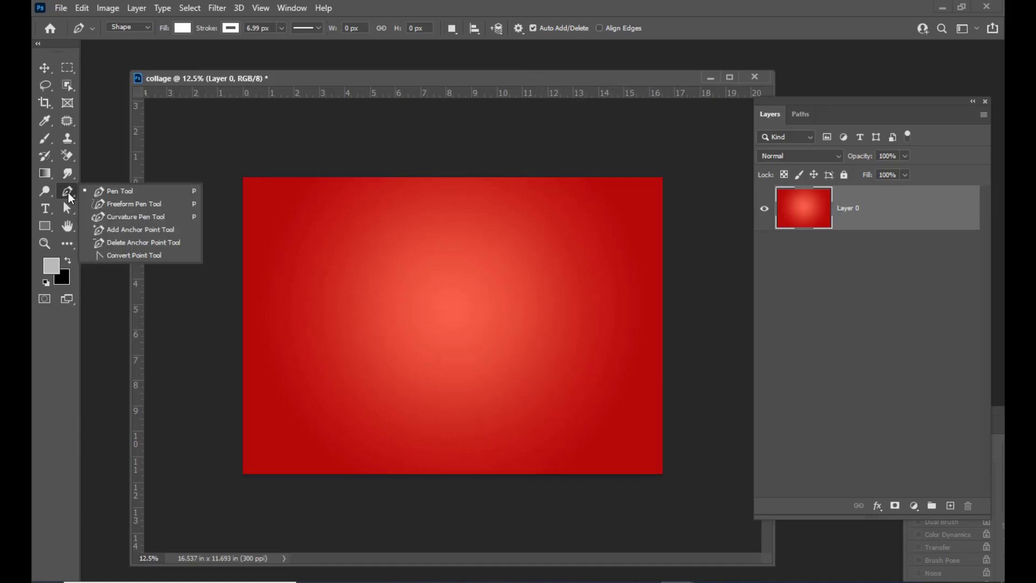
pyautogui.click(103, 193)
pyautogui.moveTo(298, 80); pyautogui.dragTo(309, 75)
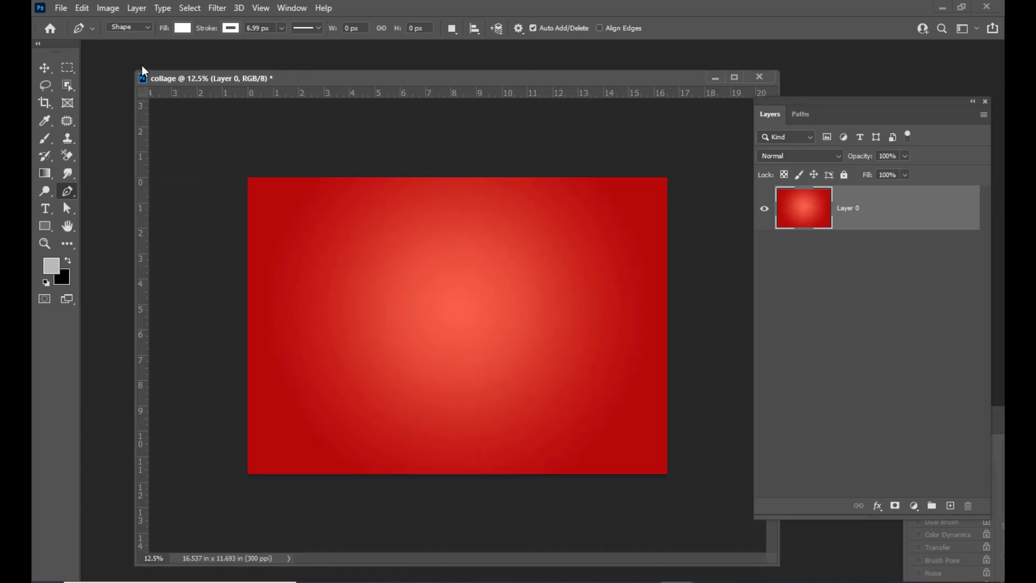
# Set the Pen tool to Shape mode with a white fill.
pyautogui.click(135, 26)
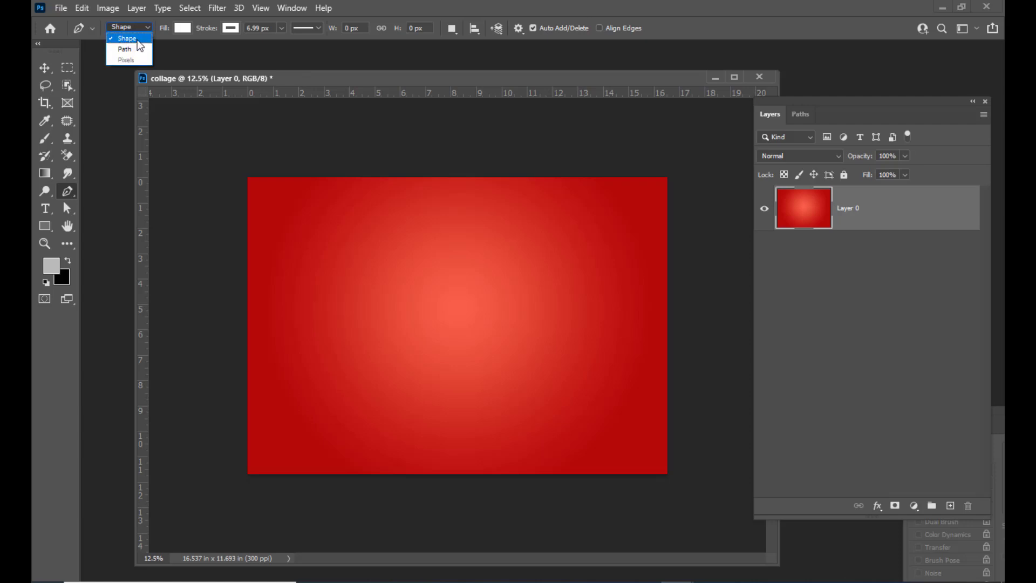
pyautogui.click(128, 41)
pyautogui.moveTo(212, 78); pyautogui.dragTo(206, 79)
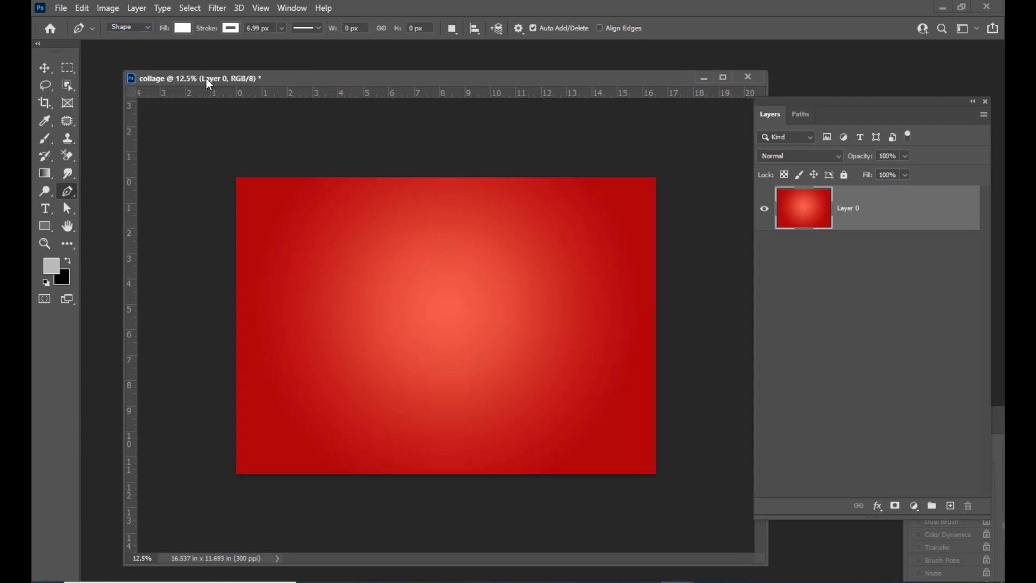
pyautogui.click(183, 28)
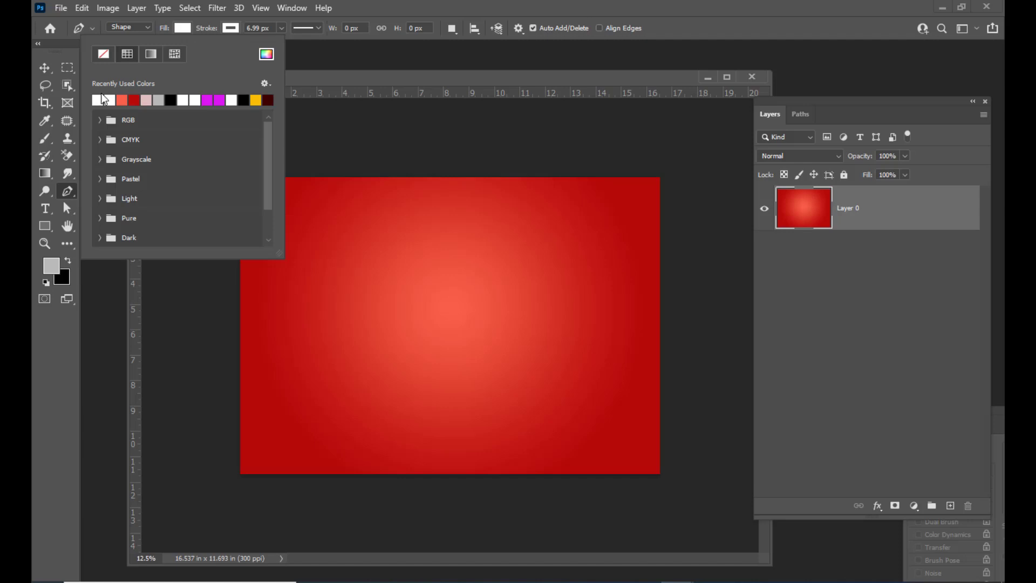
pyautogui.moveTo(450, 76); pyautogui.dragTo(451, 78)
pyautogui.moveTo(515, 82)
pyautogui.mouseDown()
pyautogui.moveTo(503, 95)
pyautogui.moveTo(518, 88)
pyautogui.mouseUp()
pyautogui.moveTo(805, 102); pyautogui.dragTo(810, 103)
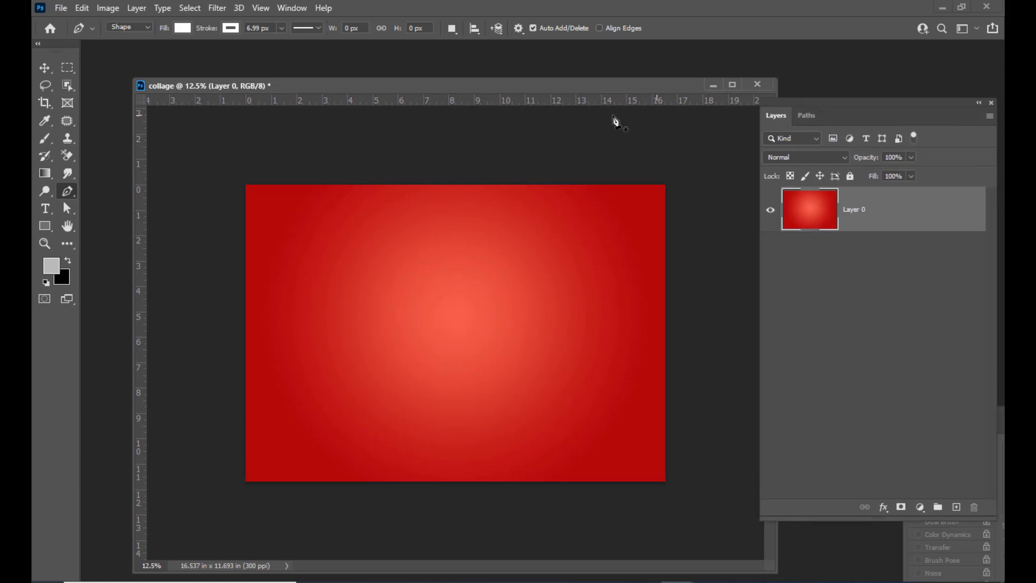
# Draw a closed white wedge about 461 px wide and 1901 px high, tapering from the canvas's upper edge to just below its centre.
pyautogui.moveTo(449, 90); pyautogui.dragTo(444, 90)
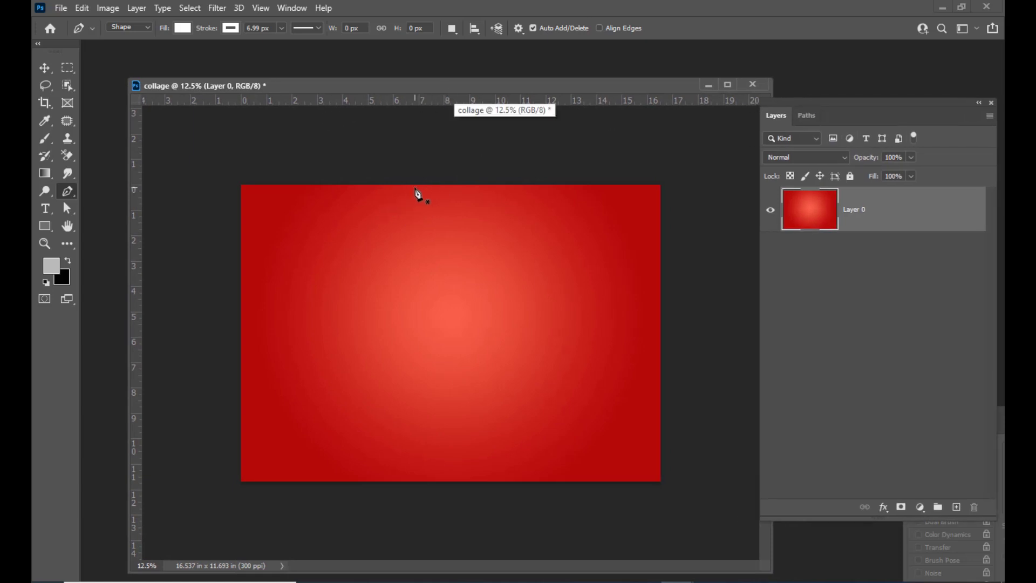
pyautogui.hotkey('ctrl', '+')
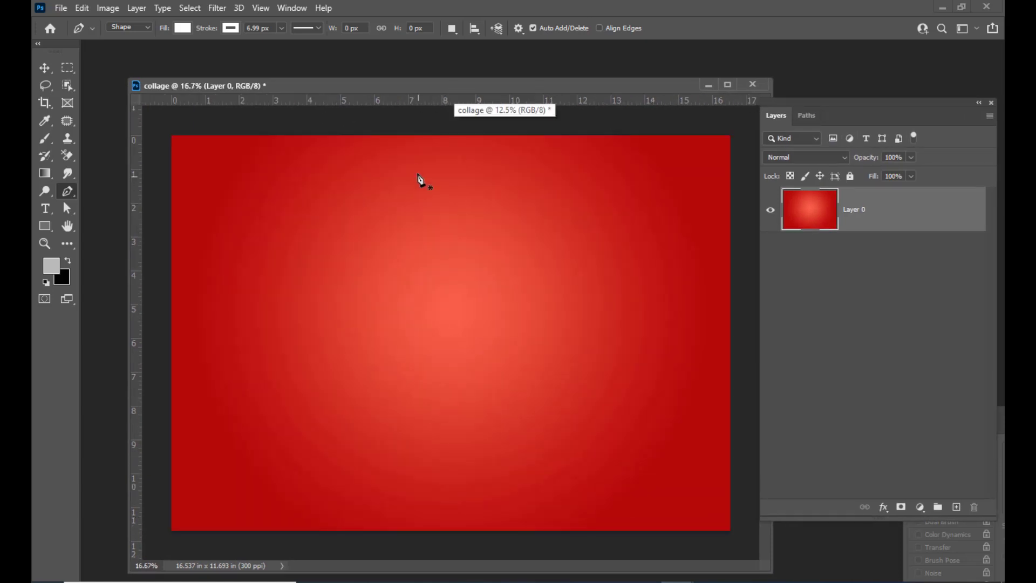
pyautogui.click(407, 136)
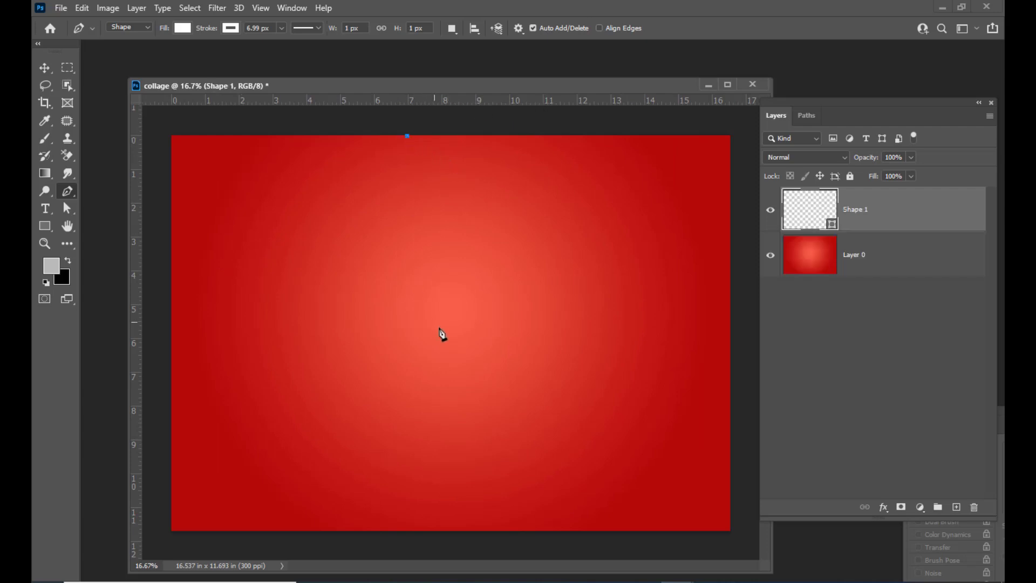
pyautogui.click(442, 351)
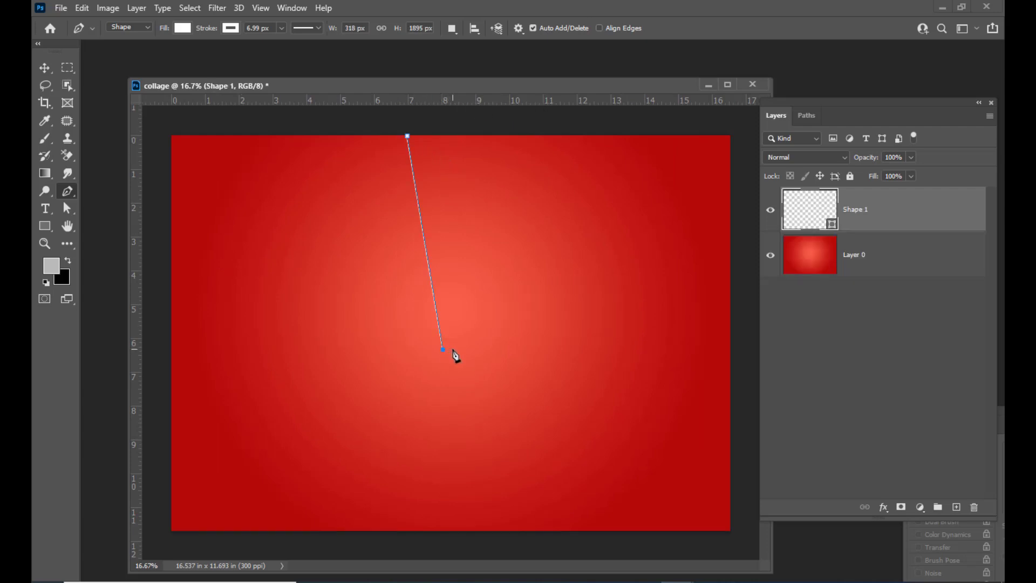
pyautogui.click(452, 349)
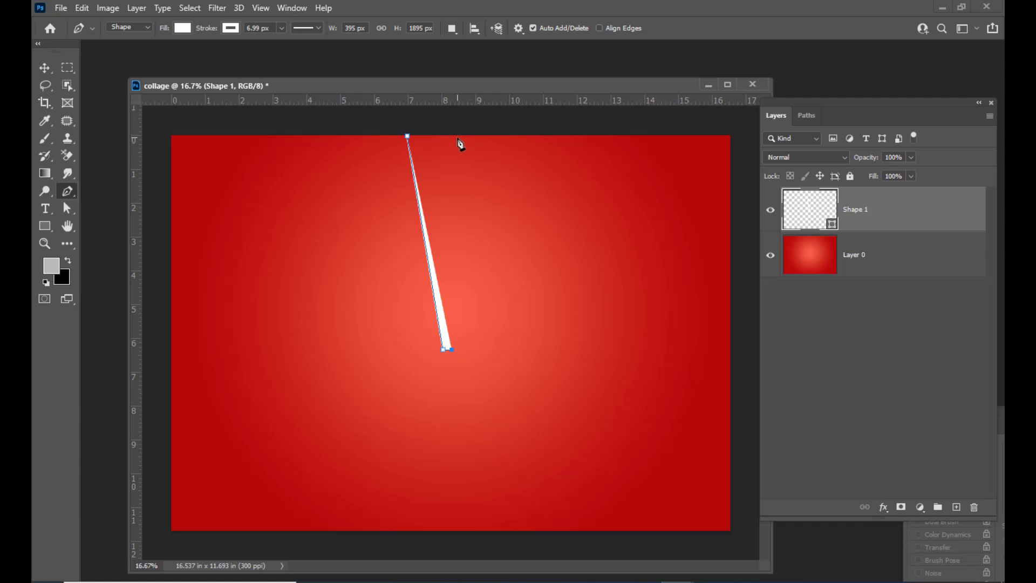
pyautogui.click(459, 136)
pyautogui.click(407, 137)
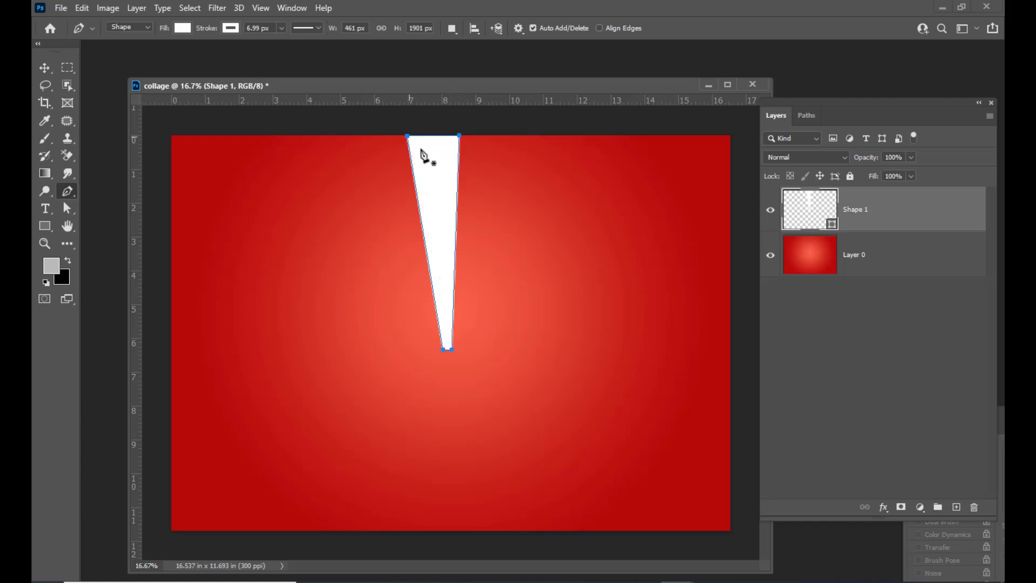
# Move the wedge's upper anchor points inward with the Direct Selection tool, making its wide end about 287 px wide.
pyautogui.moveTo(67, 208); pyautogui.dragTo(97, 213)
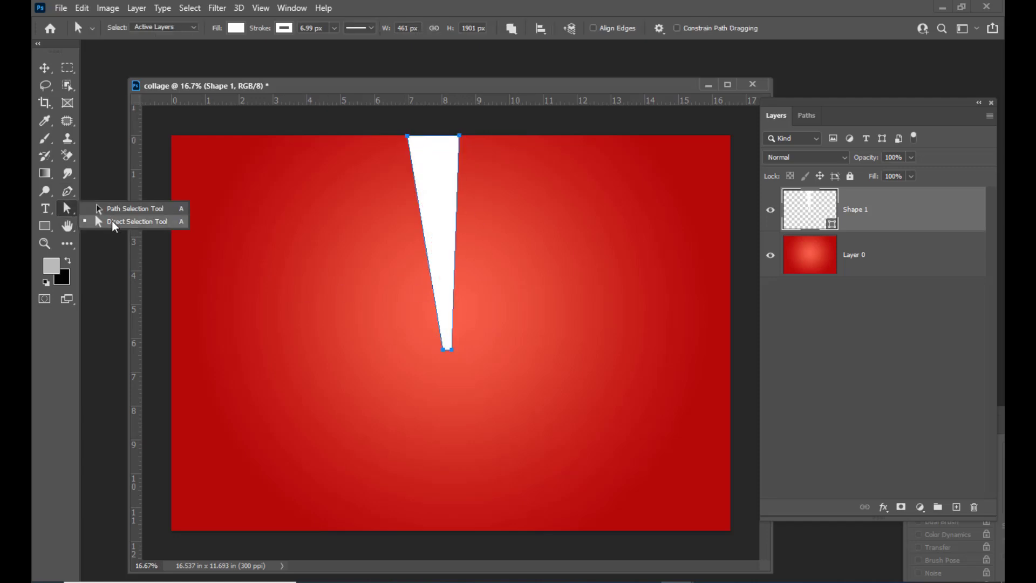
pyautogui.click(108, 222)
pyautogui.click(443, 350)
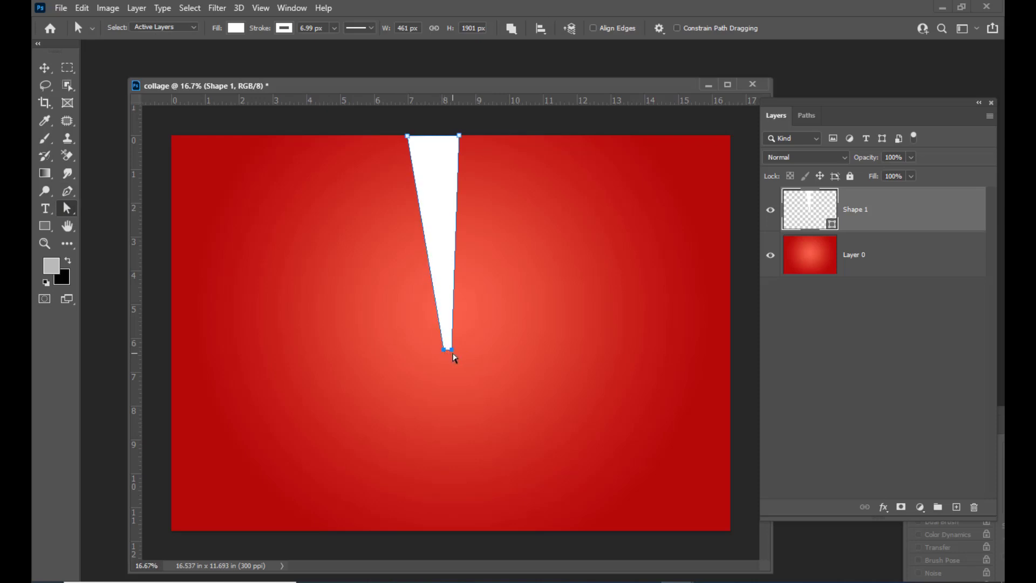
pyautogui.click(452, 350)
pyautogui.moveTo(407, 136); pyautogui.dragTo(463, 135)
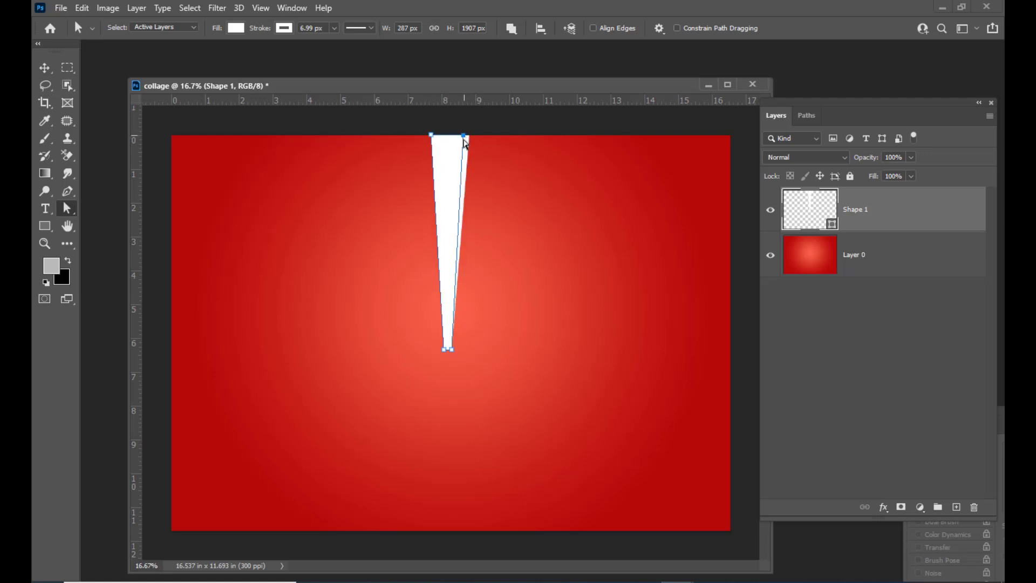
# Narrow the wedge's lower tip by moving its anchor points closer together, and deselect the shape.
pyautogui.moveTo(448, 350); pyautogui.dragTo(449, 350)
pyautogui.keyDown('shift'); pyautogui.click(444, 350); pyautogui.keyUp('shift')
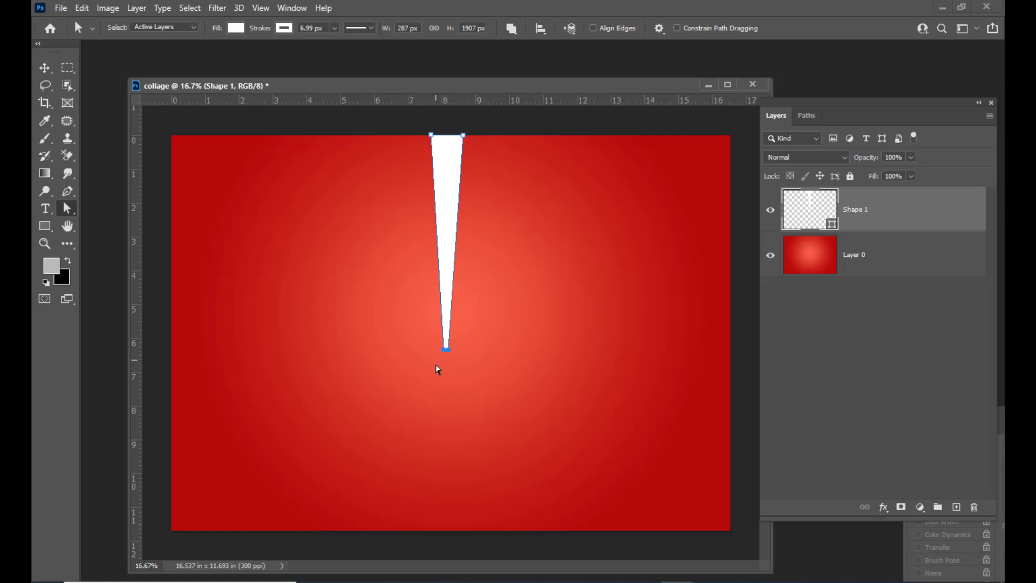
pyautogui.click(488, 327)
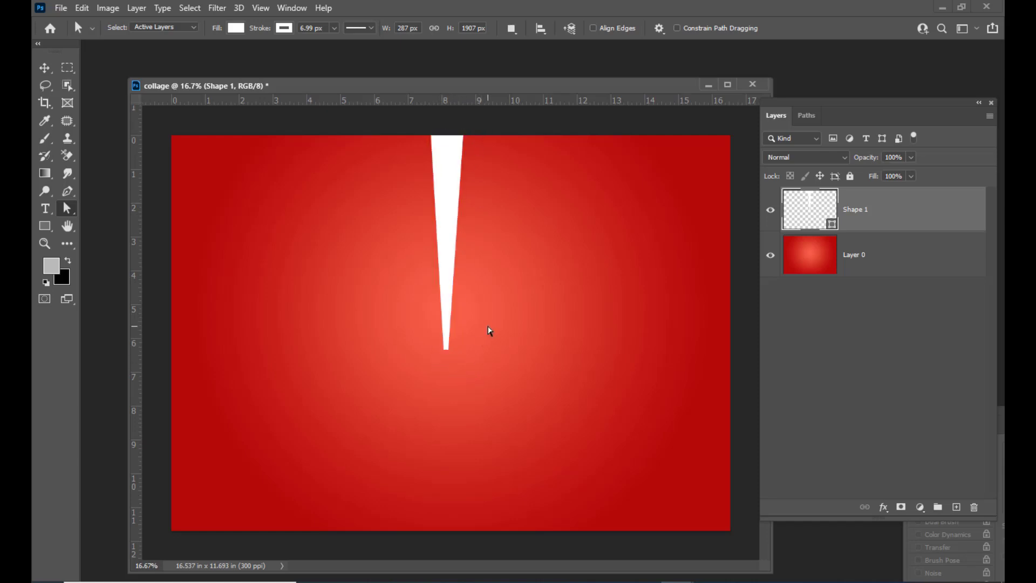
pyautogui.click(448, 197)
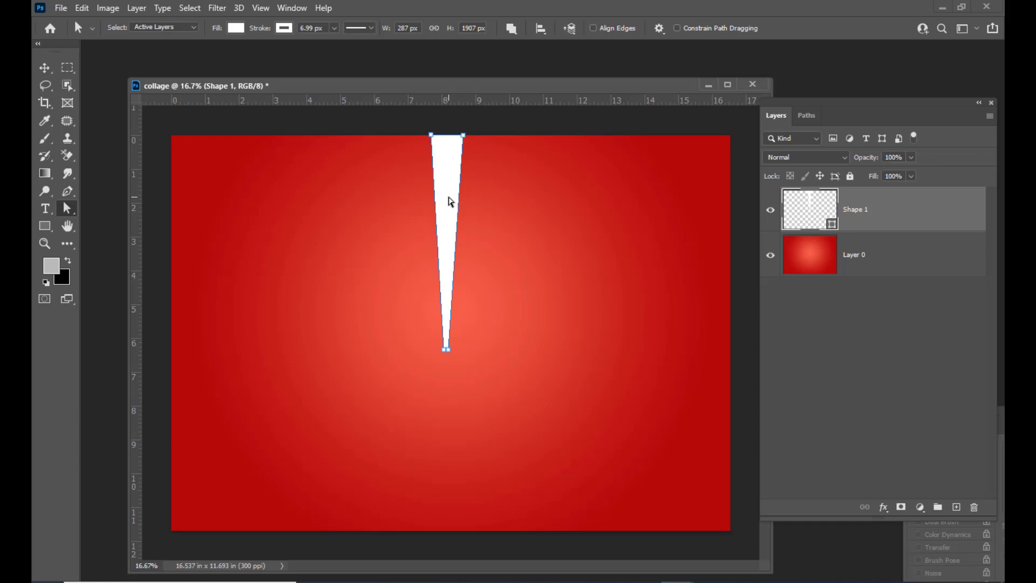
pyautogui.moveTo(444, 351); pyautogui.dragTo(446, 353)
pyautogui.click(488, 130)
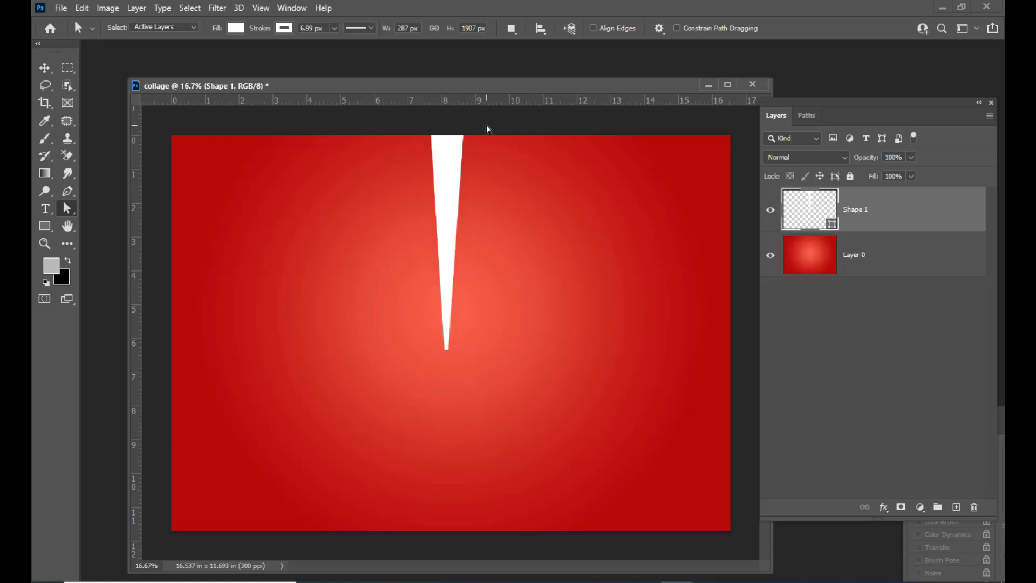
pyautogui.click(457, 163)
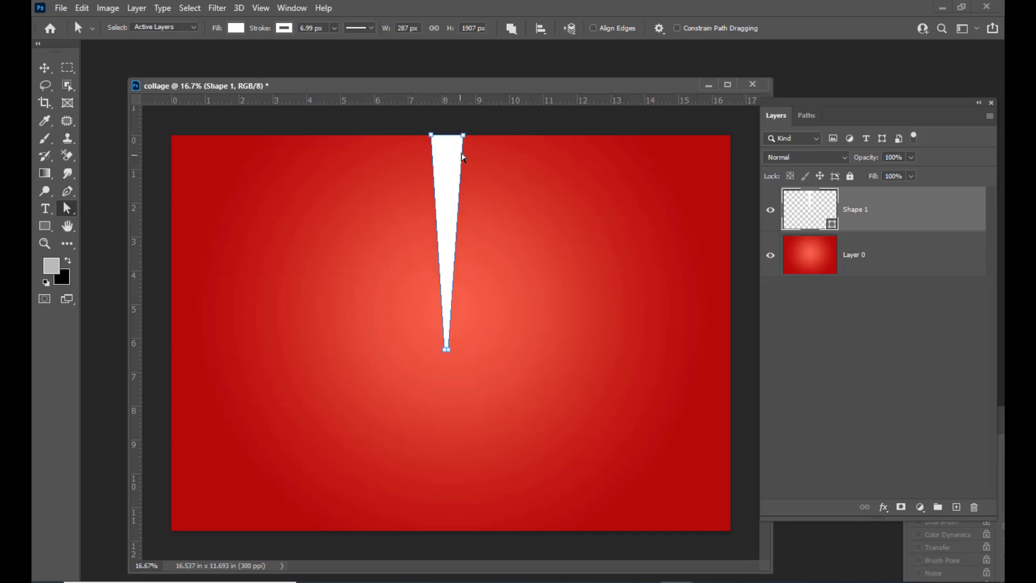
pyautogui.click(45, 68)
pyautogui.click(502, 128)
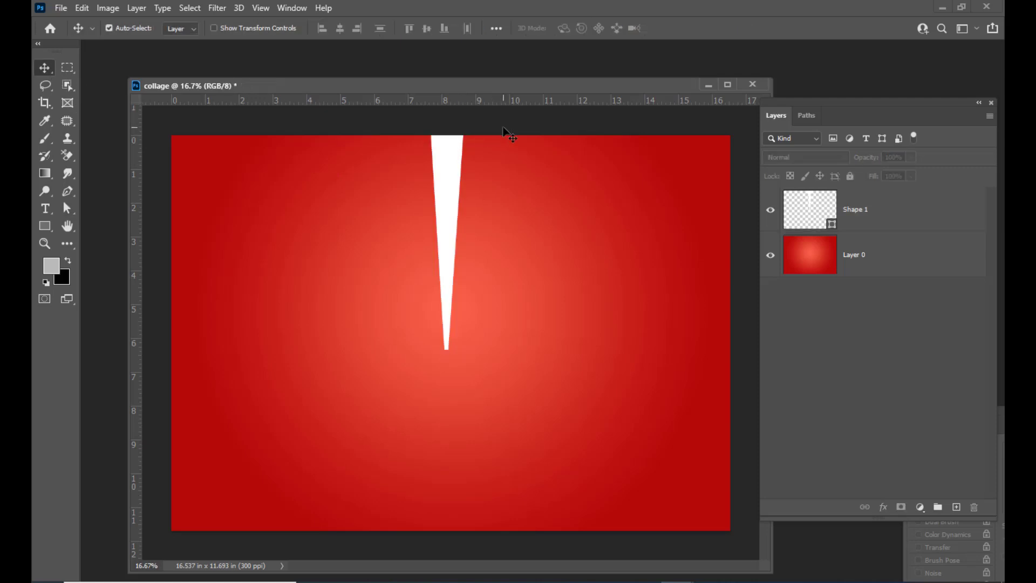
# Place a horizontal guide at about 5.85 in and a vertical guide crossing it near the canvas centre.
pyautogui.hotkey('ctrl', '-')
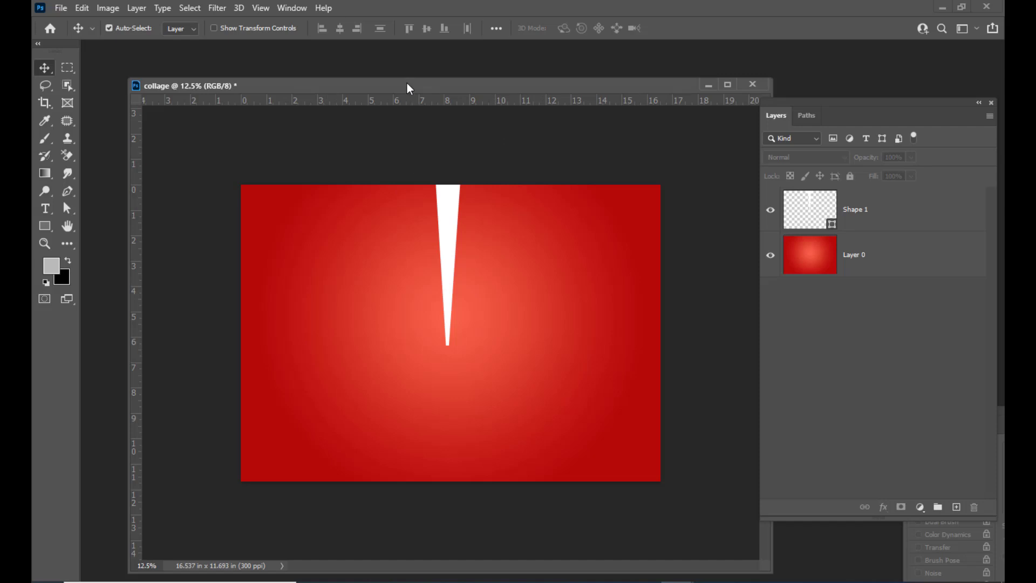
pyautogui.moveTo(407, 83); pyautogui.dragTo(410, 76)
pyautogui.moveTo(334, 79); pyautogui.dragTo(326, 75)
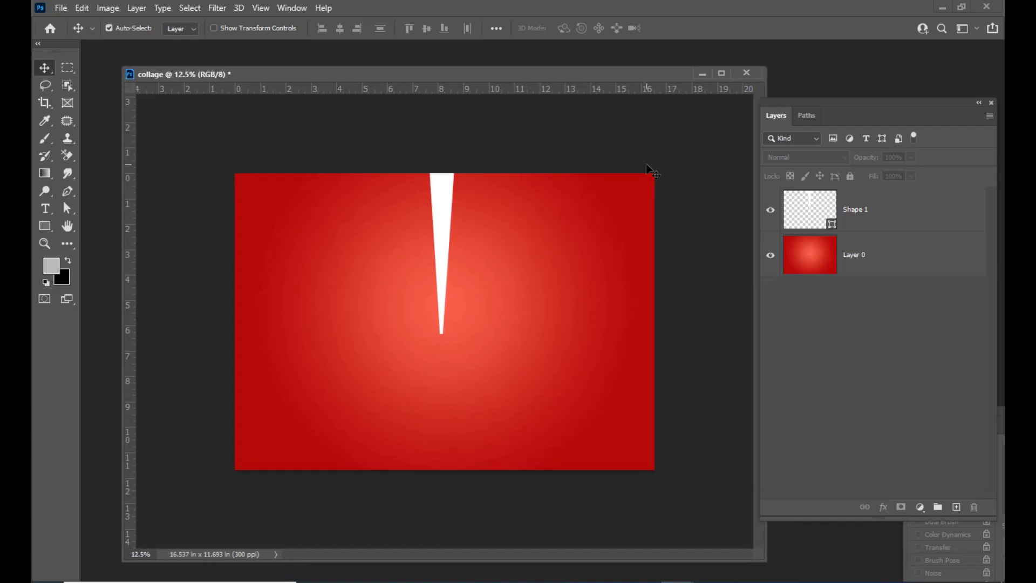
pyautogui.moveTo(506, 75); pyautogui.dragTo(519, 73)
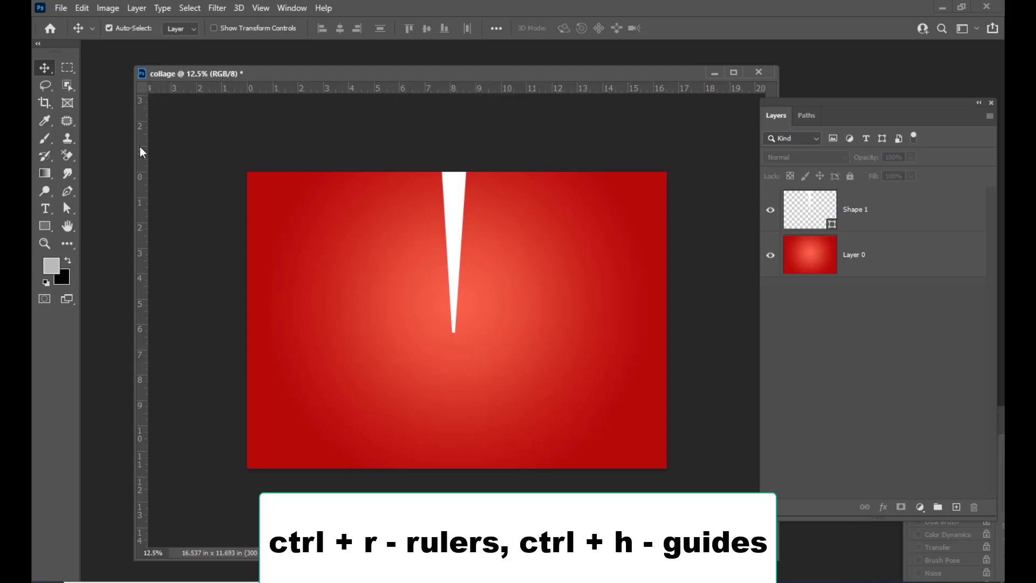
pyautogui.moveTo(479, 73); pyautogui.dragTo(472, 74)
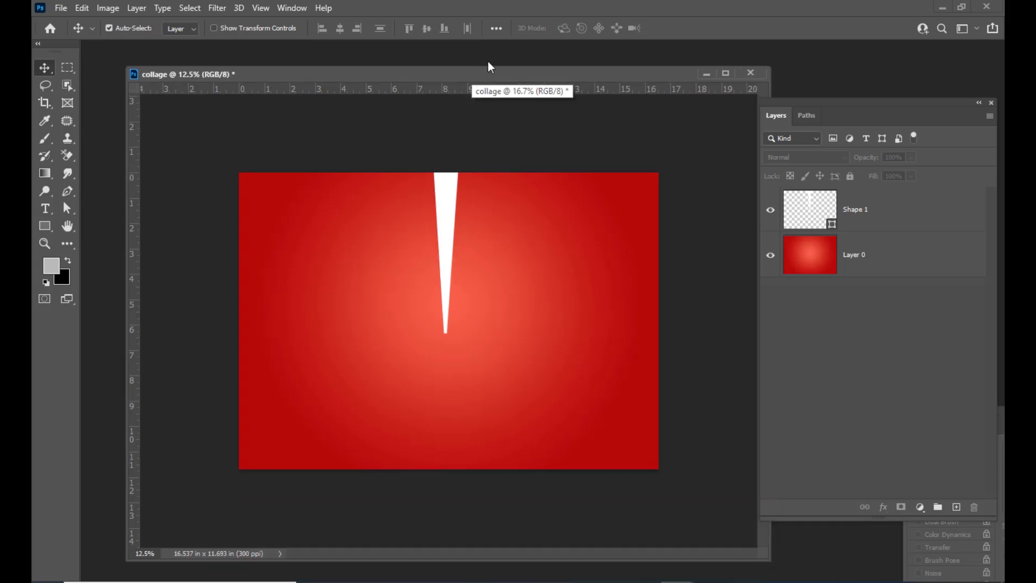
pyautogui.moveTo(488, 67); pyautogui.dragTo(487, 65)
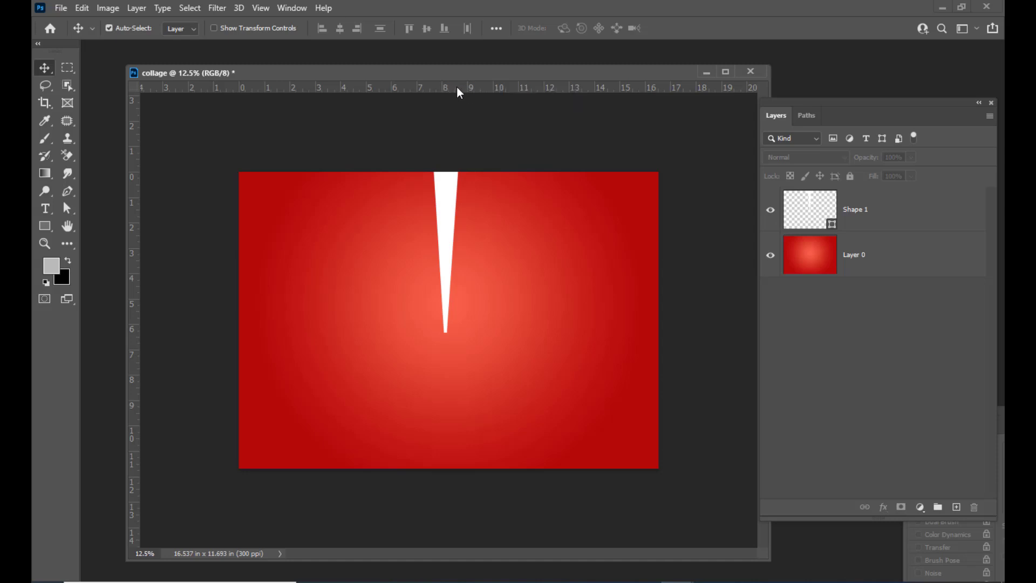
pyautogui.moveTo(457, 88); pyautogui.dragTo(475, 318)
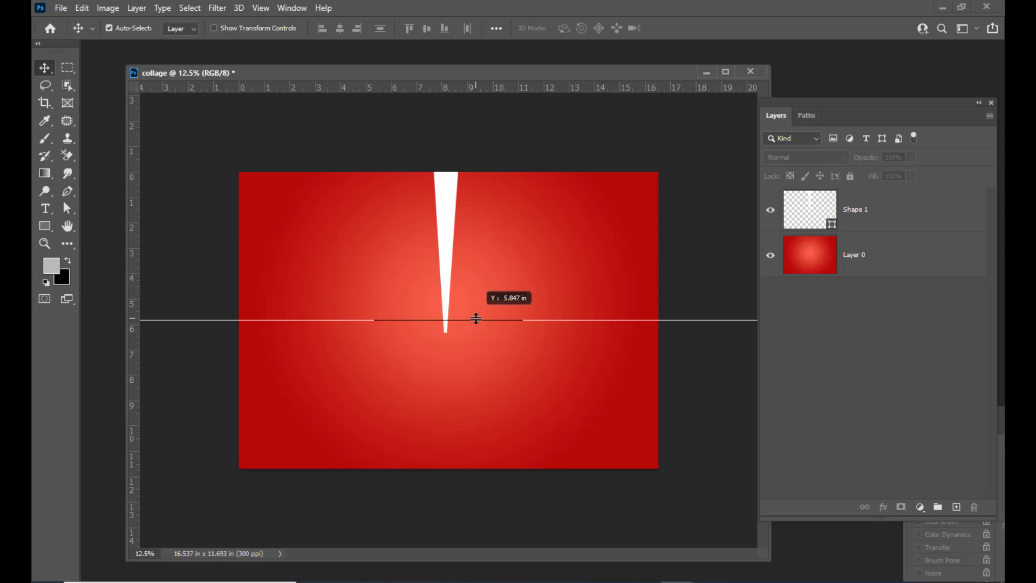
pyautogui.moveTo(476, 319); pyautogui.dragTo(475, 319)
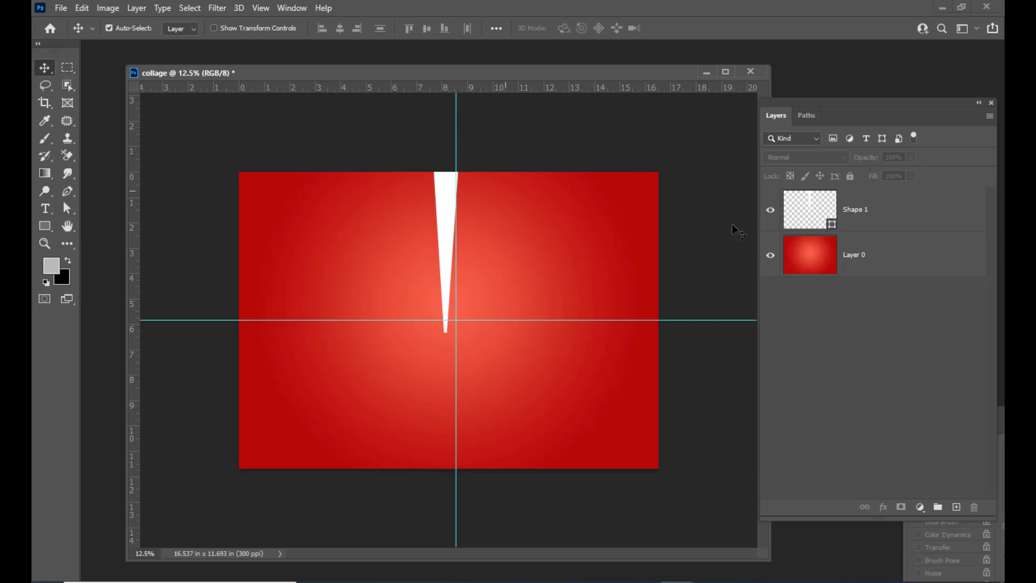
# Centre the white wedge on the vertical guide and raise its two lower anchor points to the horizontal guide.
pyautogui.click(861, 213)
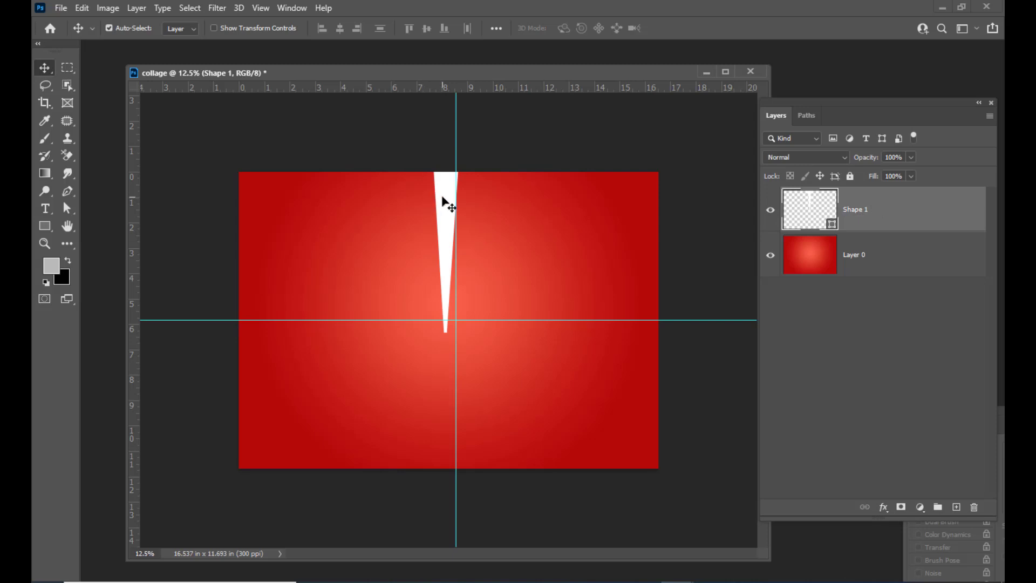
pyautogui.moveTo(443, 197); pyautogui.dragTo(453, 201)
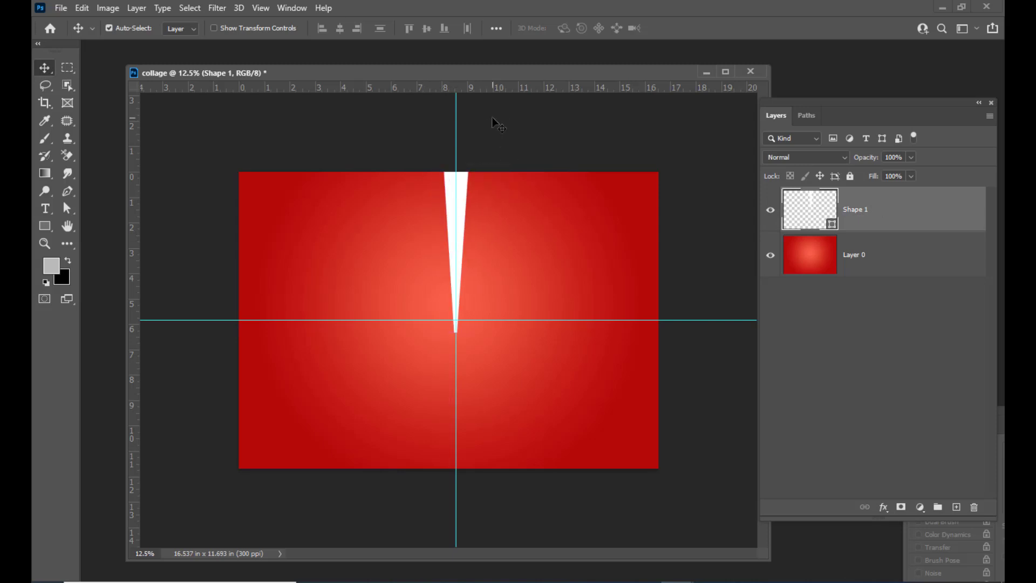
pyautogui.hotkey('ctrl', '+')
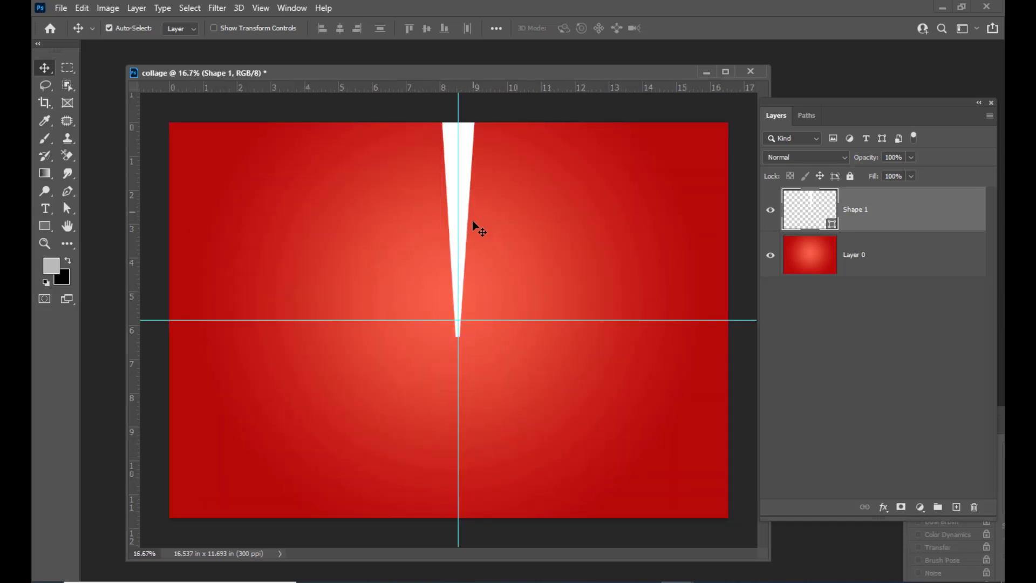
pyautogui.click(67, 210)
pyautogui.hotkey('ctrl', '+')
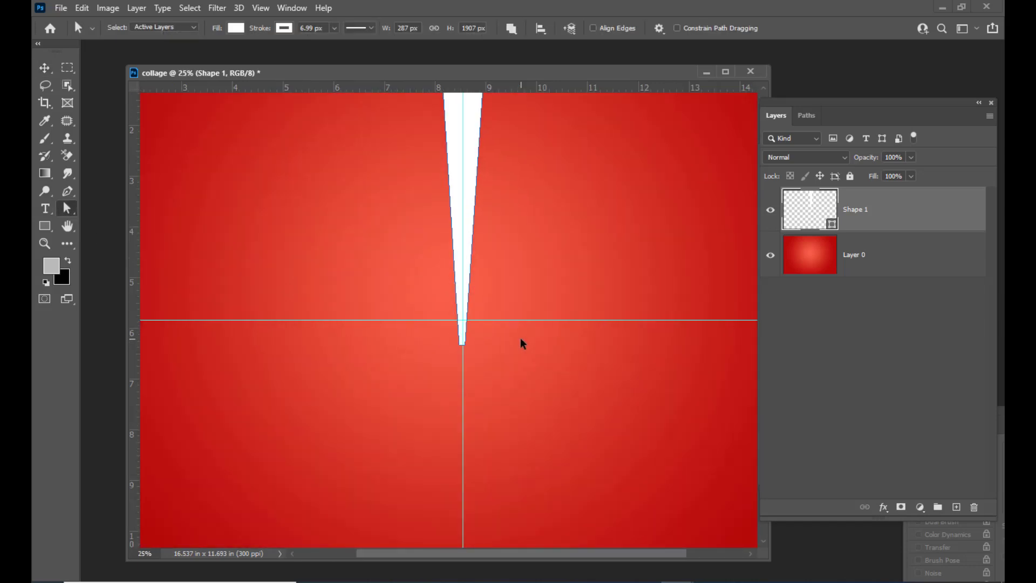
pyautogui.hotkey('ctrl', '+')
pyautogui.hotkey('ctrl', '+')
pyautogui.hotkey('ctrl', '+')
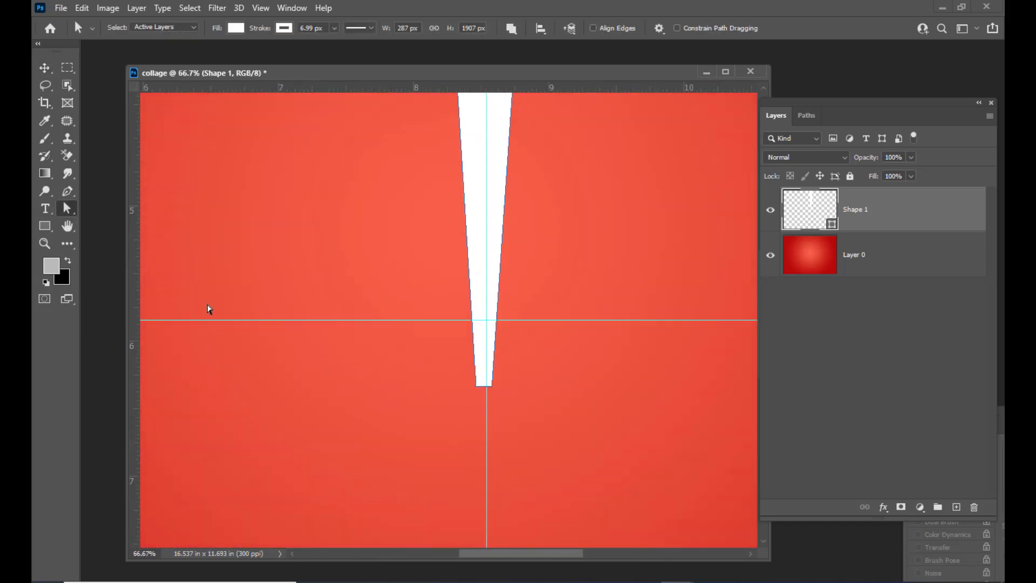
pyautogui.click(477, 388)
pyautogui.moveTo(477, 388); pyautogui.dragTo(470, 320)
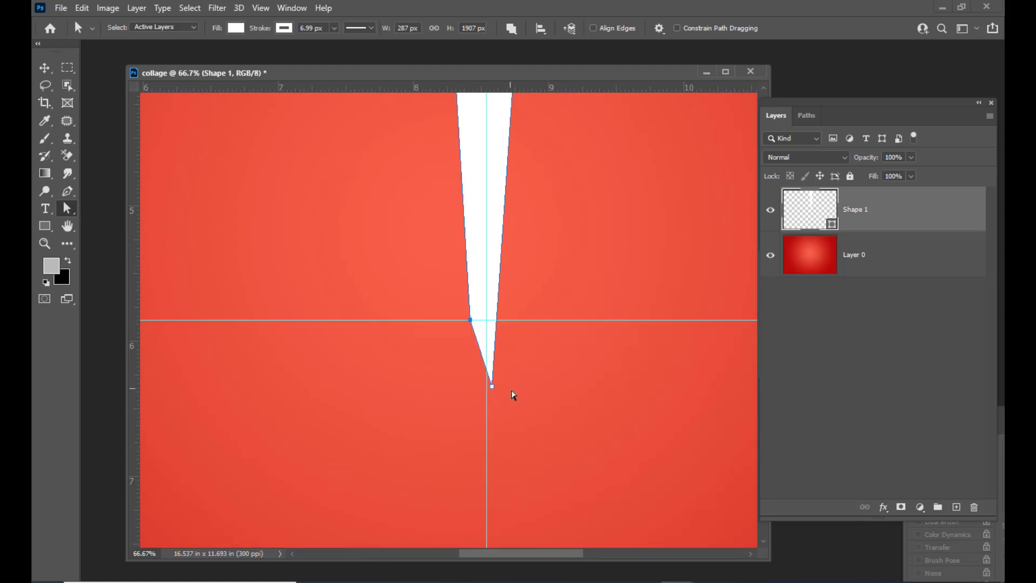
pyautogui.moveTo(492, 386); pyautogui.dragTo(480, 320)
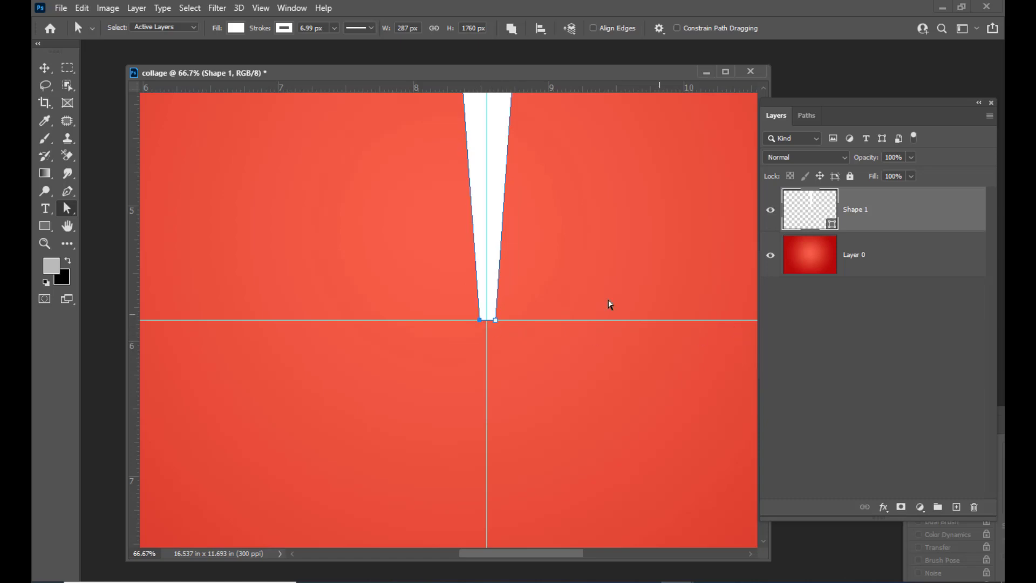
pyautogui.click(604, 252)
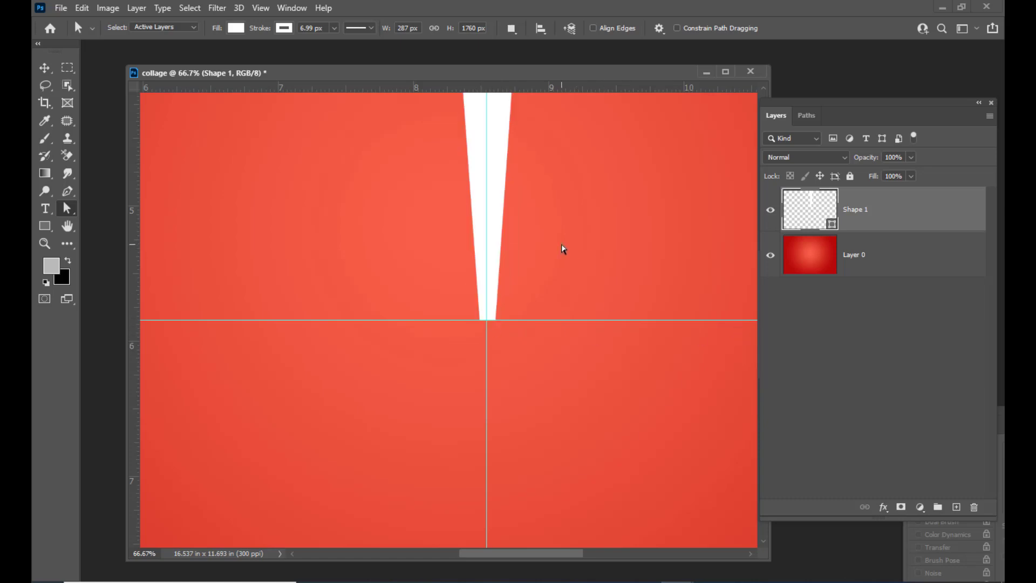
# Narrow the wedge's upper end to about 179 px by moving both upper anchor points toward the vertical guide, and deselect it.
pyautogui.hotkey('ctrl', '-')
pyautogui.hotkey('ctrl', '-')
pyautogui.hotkey('ctrl', '-')
pyautogui.hotkey('ctrl', '-')
pyautogui.hotkey('ctrl', '-')
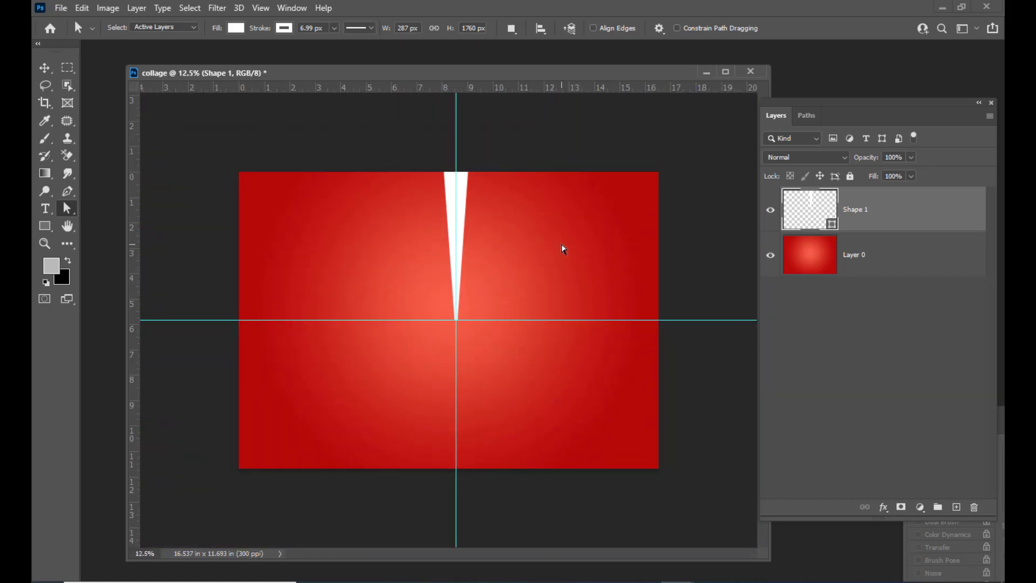
pyautogui.hotkey('ctrl', '+')
pyautogui.click(446, 129)
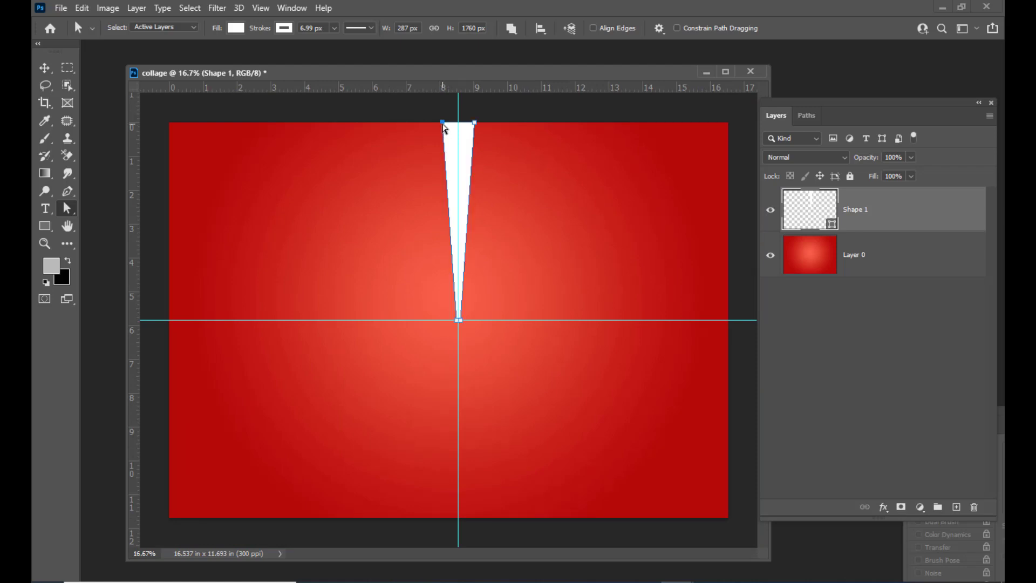
pyautogui.moveTo(444, 128); pyautogui.dragTo(468, 124)
pyautogui.click(470, 123)
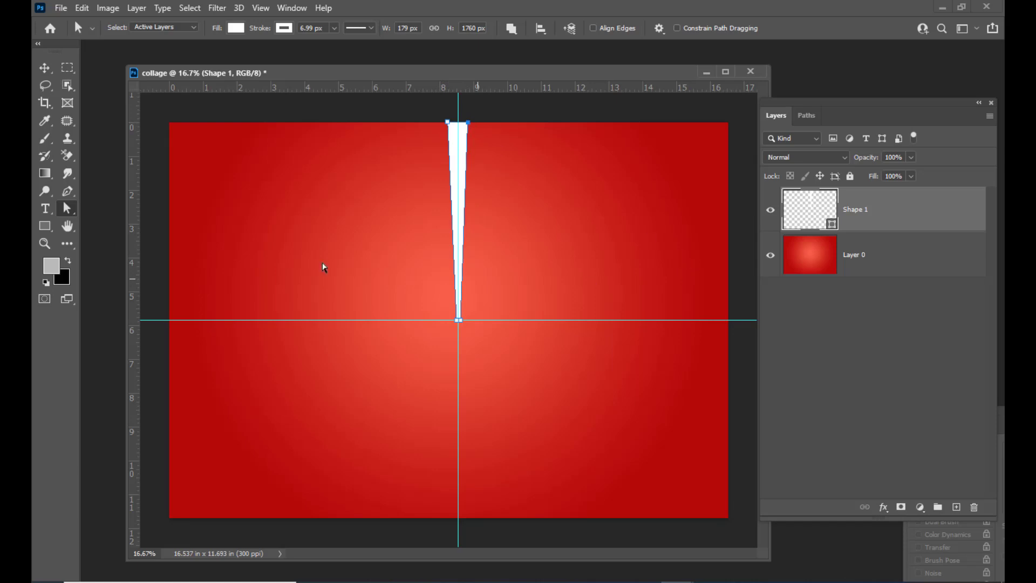
pyautogui.click(44, 67)
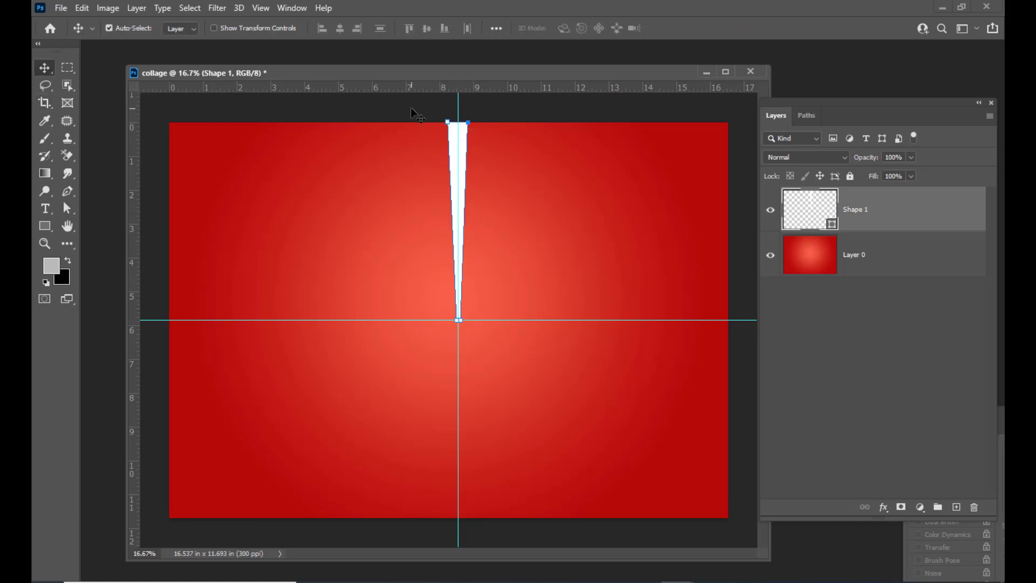
pyautogui.click(66, 208)
pyautogui.click(567, 236)
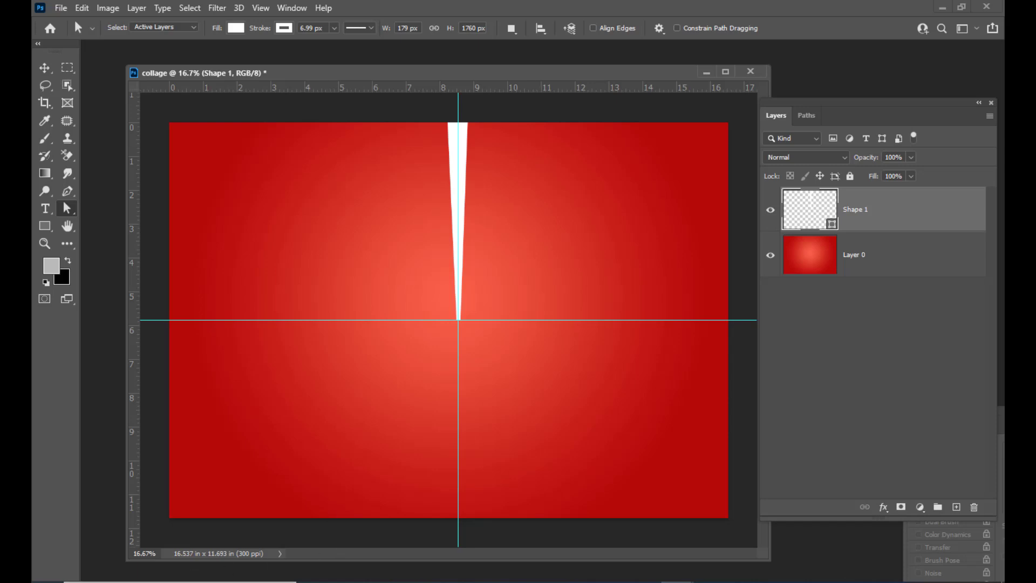
# Switch to the Windows Calculator app and place its window clear of the wedge on the canvas.
pyautogui.click(259, 581)
pyautogui.write('calc')
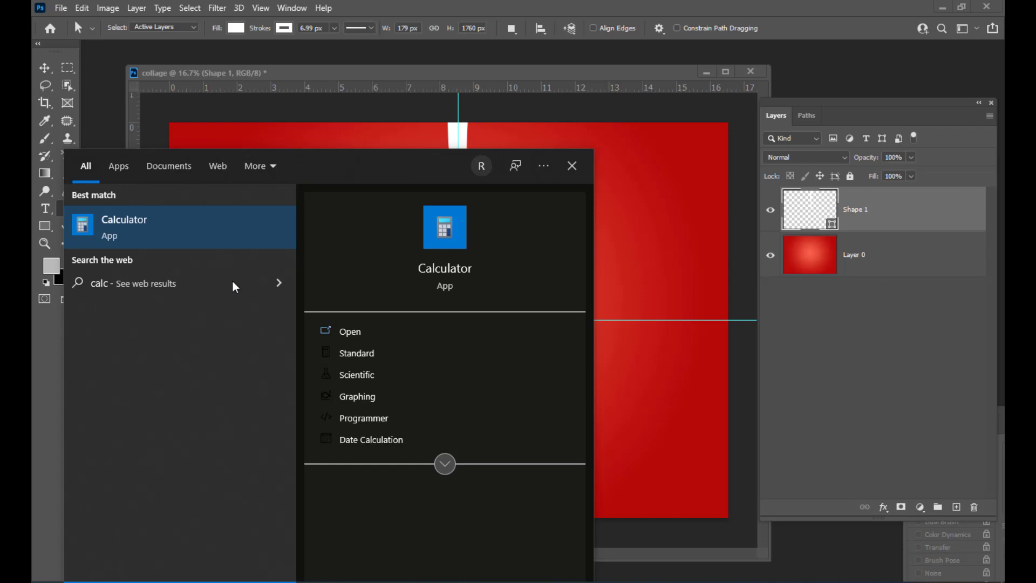
pyautogui.press('Return')
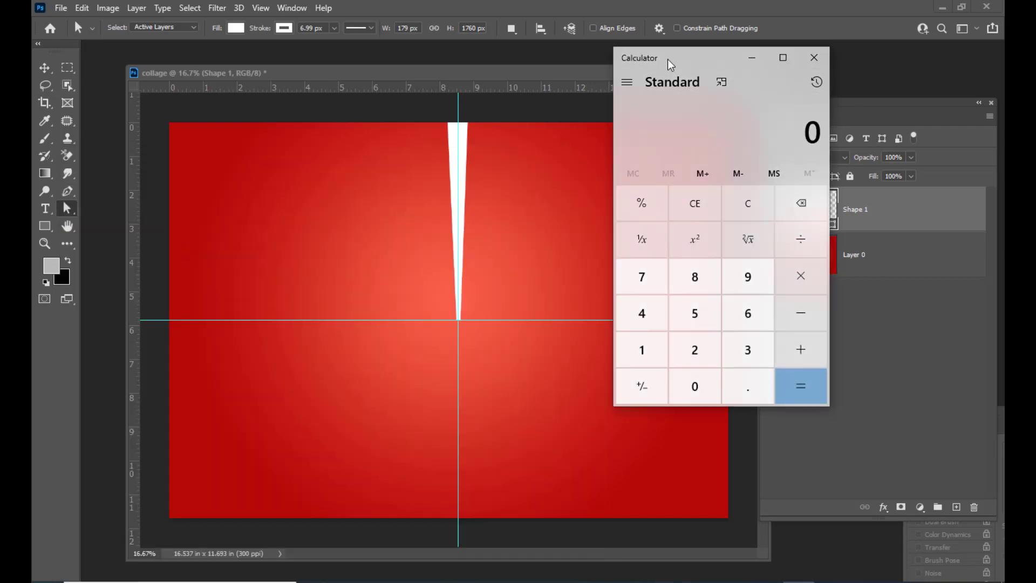
pyautogui.moveTo(668, 63); pyautogui.dragTo(691, 59)
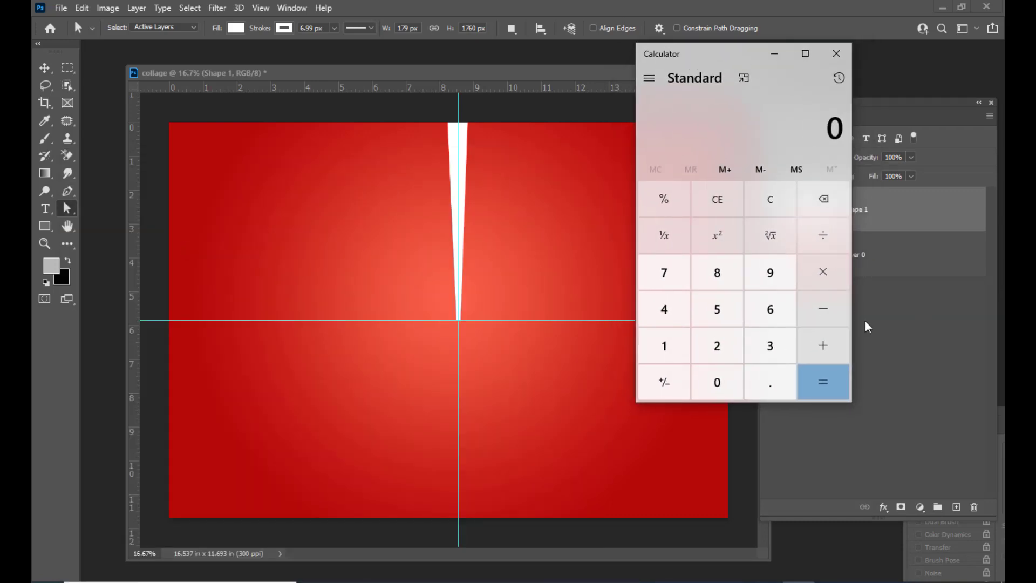
# Divide 360 by 24 to work out the rotation angle between rays, and minimise the calculator to return to Photoshop.
pyautogui.click(769, 346)
pyautogui.click(769, 309)
pyautogui.click(717, 382)
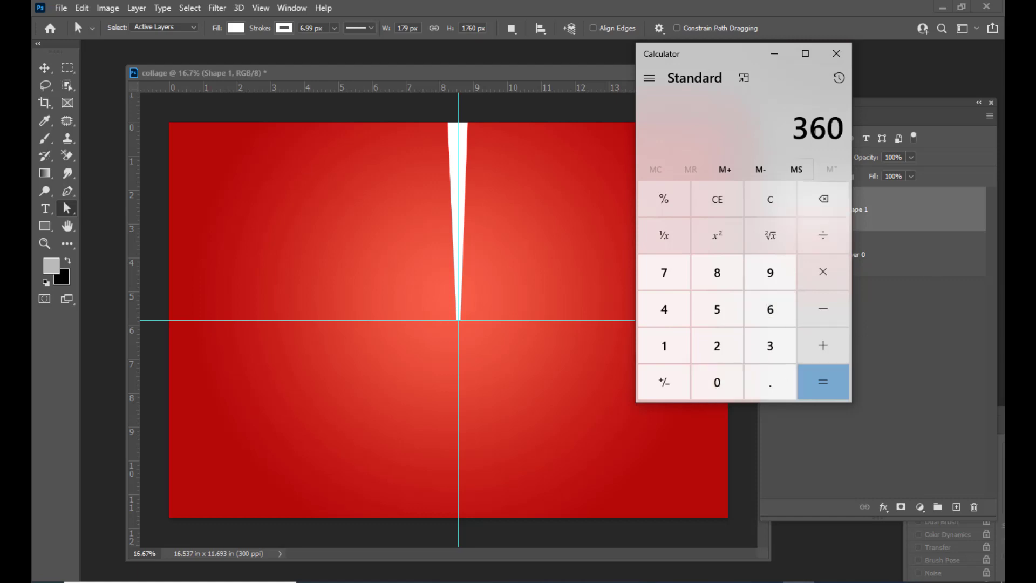
pyautogui.moveTo(749, 51); pyautogui.dragTo(757, 49)
pyautogui.click(837, 237)
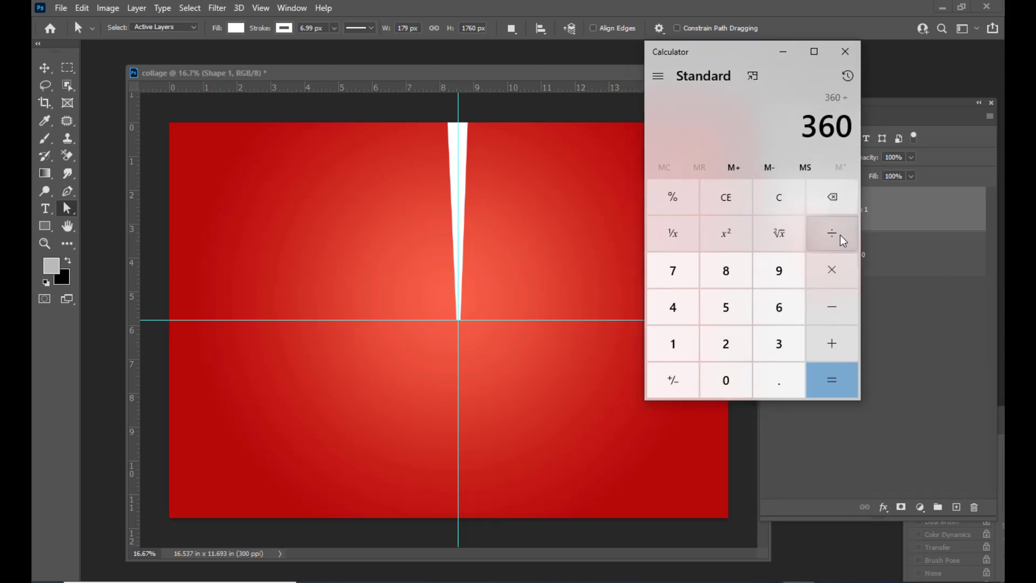
pyautogui.click(725, 348)
pyautogui.click(681, 316)
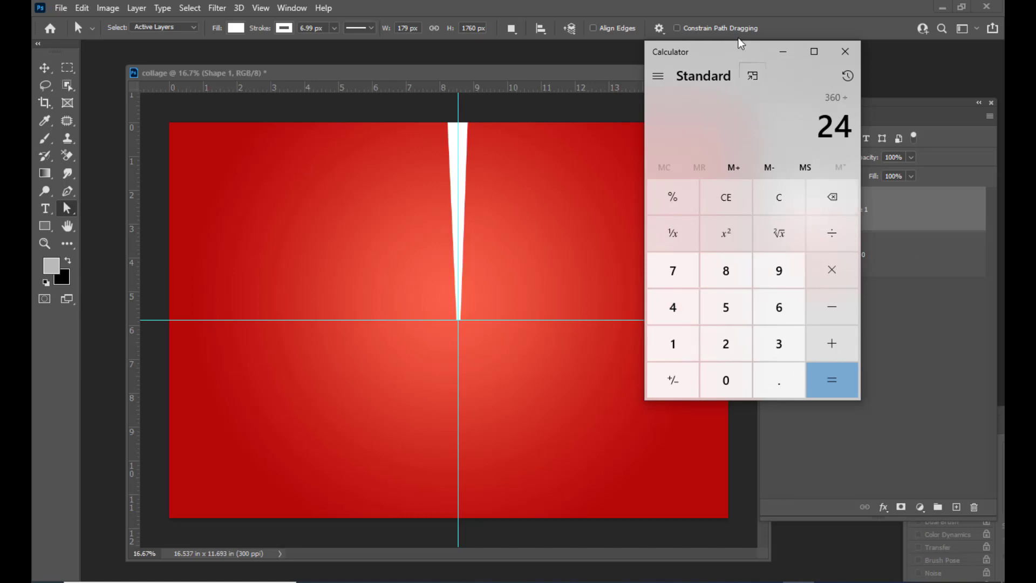
pyautogui.moveTo(737, 43); pyautogui.dragTo(747, 38)
pyautogui.click(841, 378)
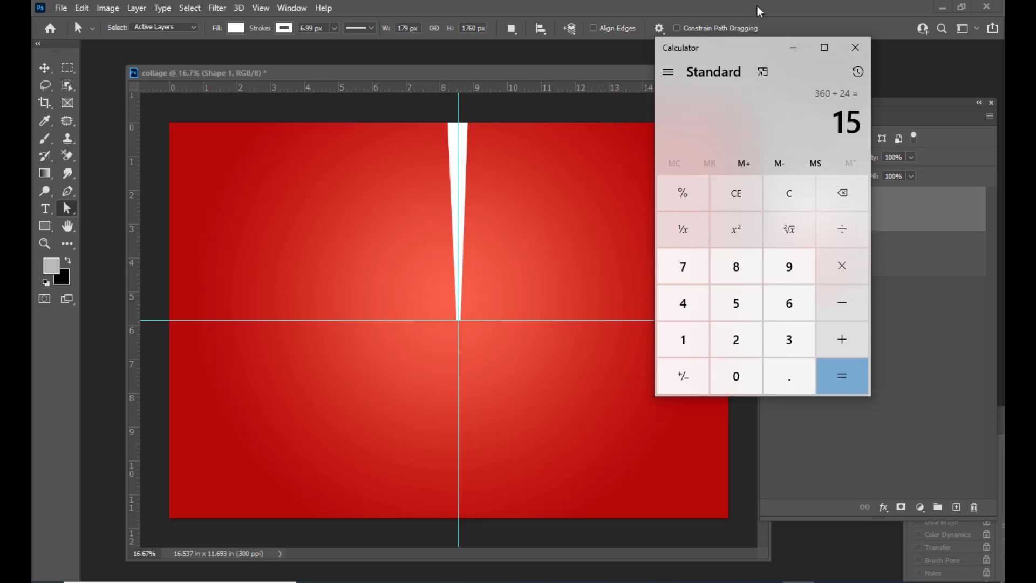
pyautogui.click(788, 50)
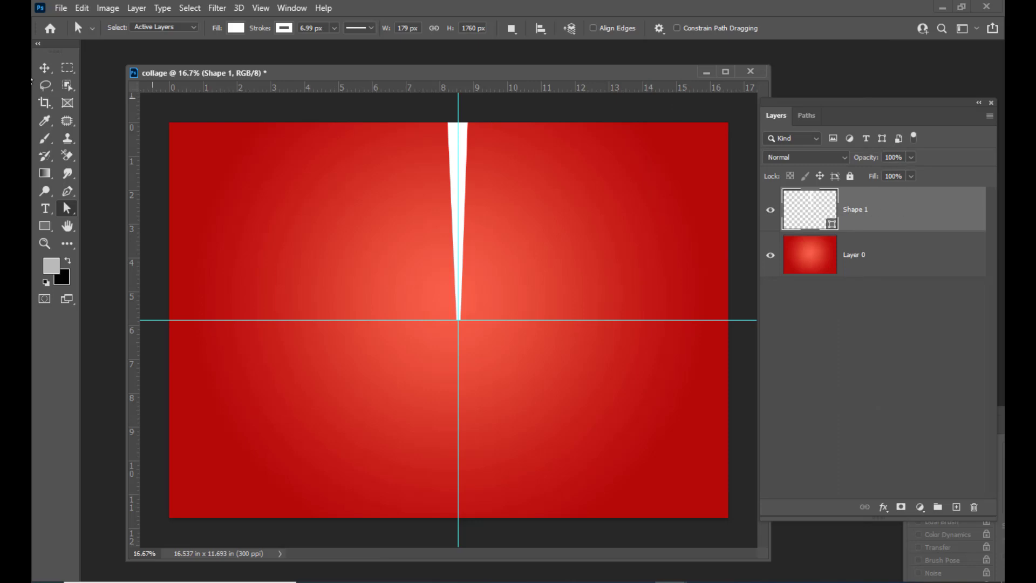
# Start a free transform on the white wedge and set its reference point to the bottom centre, at the guide crossing.
pyautogui.moveTo(492, 74); pyautogui.dragTo(449, 73)
pyautogui.hotkey('ctrl', 't')
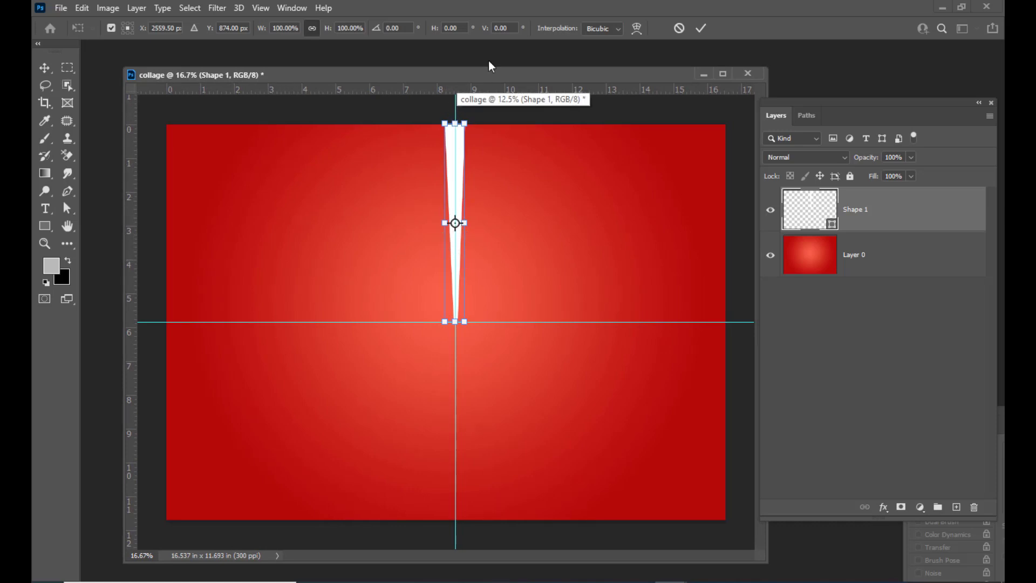
pyautogui.moveTo(468, 74); pyautogui.dragTo(479, 68)
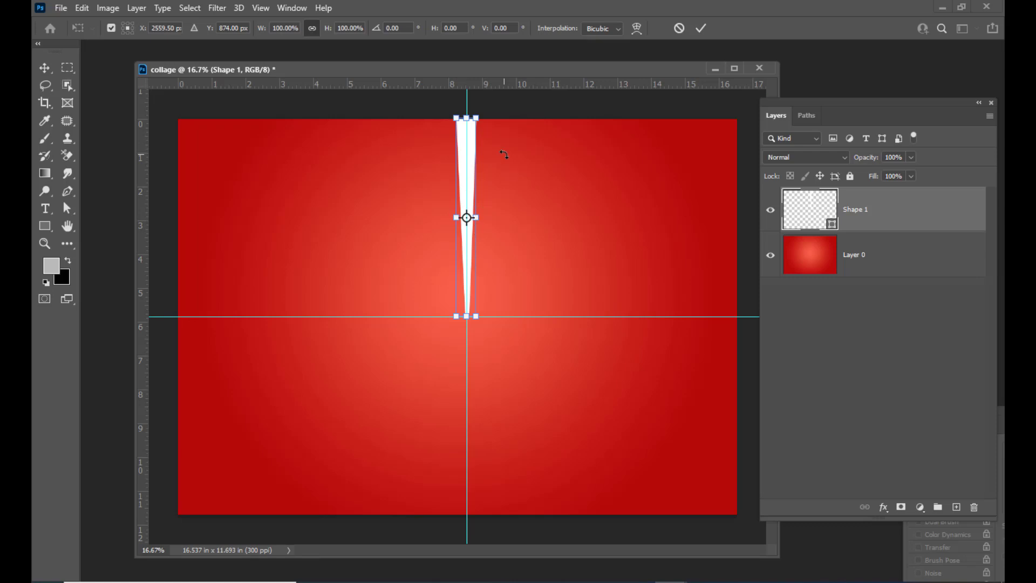
pyautogui.moveTo(409, 73); pyautogui.dragTo(399, 72)
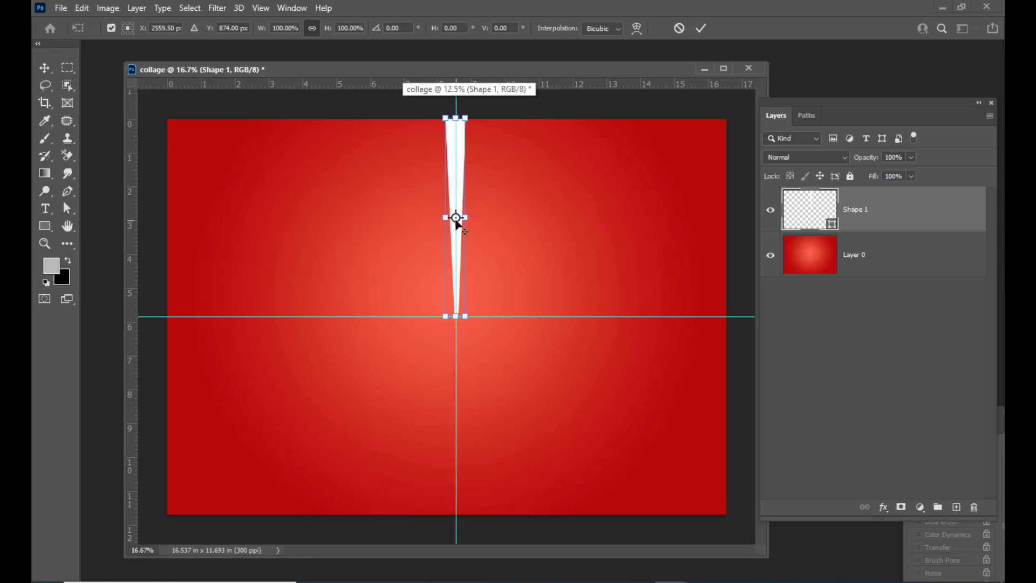
pyautogui.moveTo(465, 69); pyautogui.dragTo(465, 67)
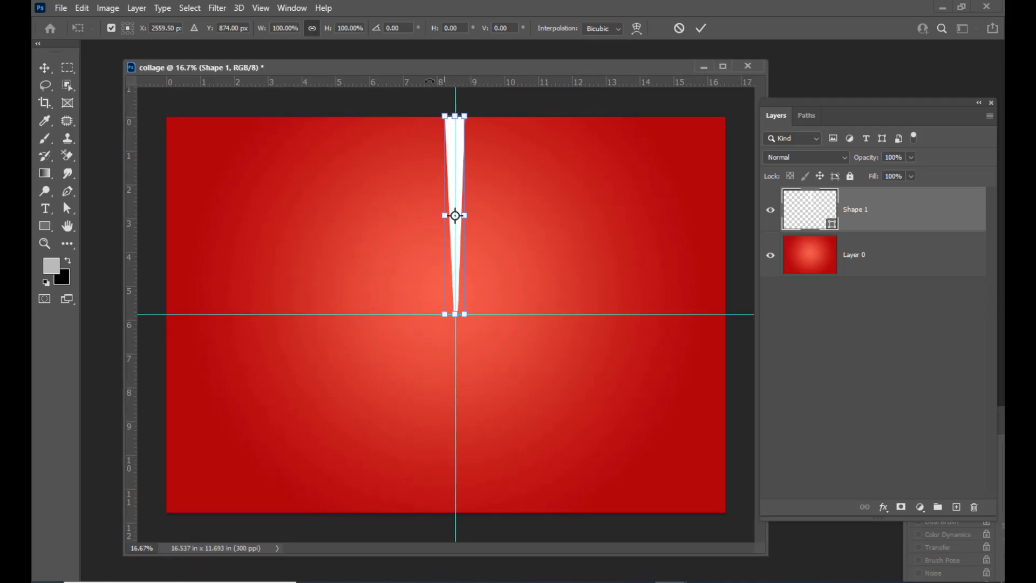
pyautogui.moveTo(406, 73); pyautogui.dragTo(401, 75)
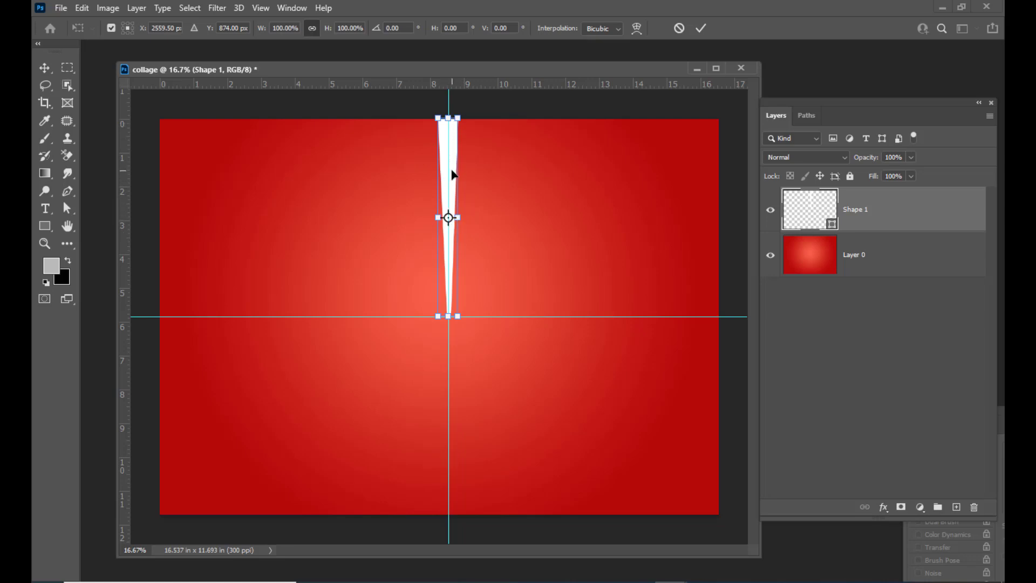
pyautogui.click(128, 33)
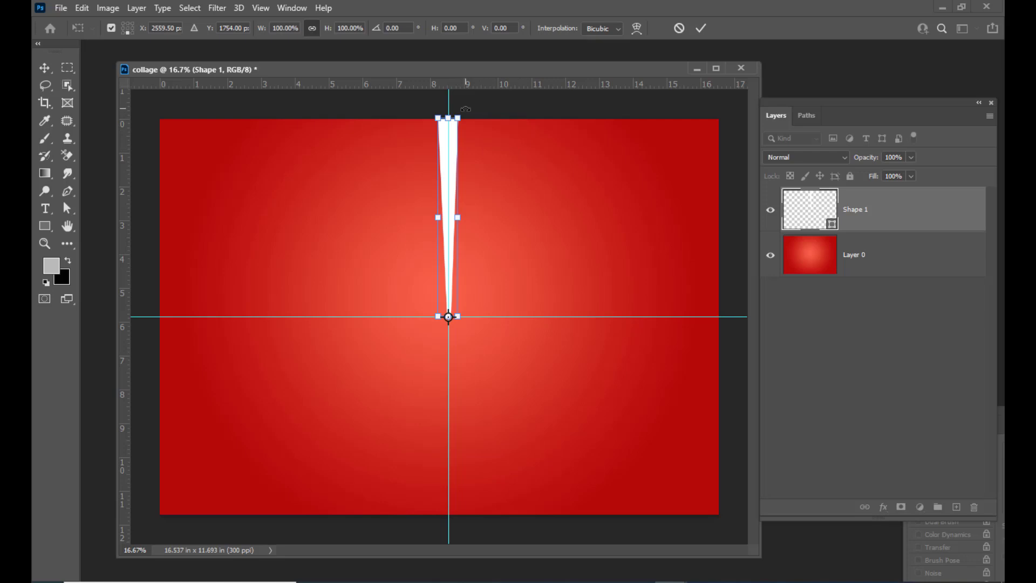
# Rotate the wedge 15° about its lower tip and commit the transform.
pyautogui.moveTo(465, 108); pyautogui.dragTo(537, 138)
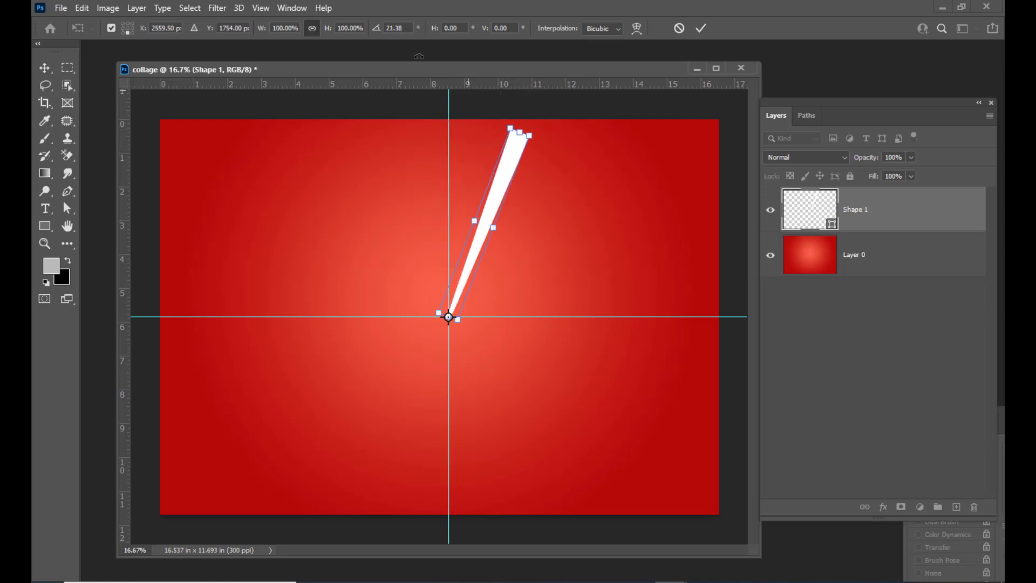
pyautogui.doubleClick(406, 30)
pyautogui.write('15')
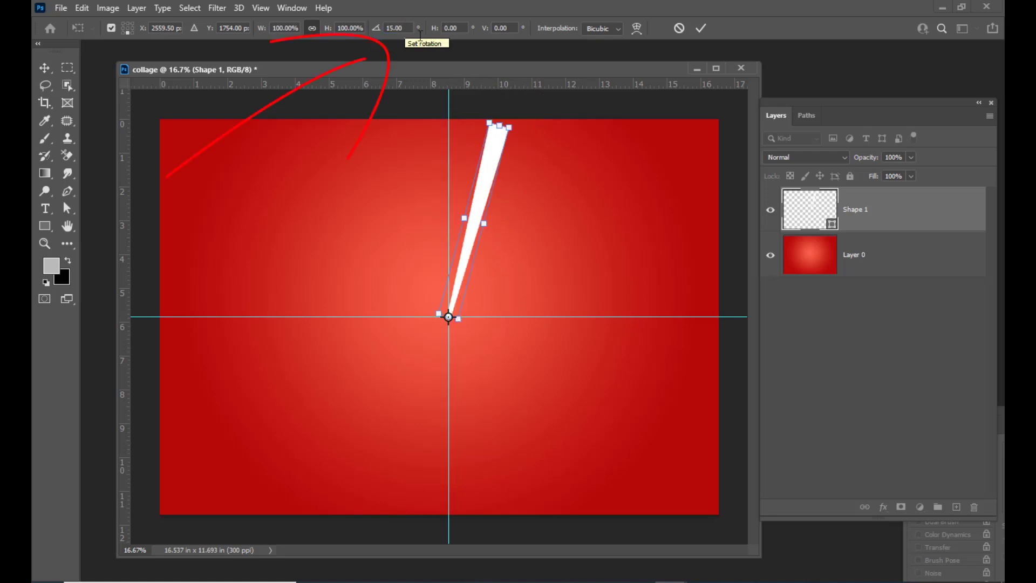
pyautogui.press('Return')
pyautogui.press('Return')
pyautogui.press('a')
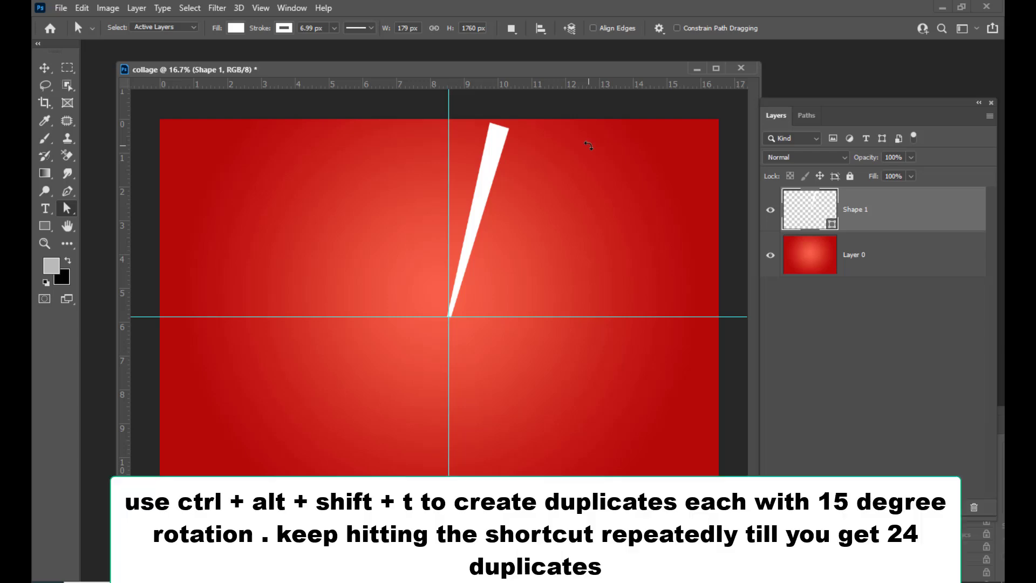
# Repeat the 15° rotation with duplication until 24 wedges form a full circle of rays around the guide crossing.
pyautogui.hotkey('ctrl', 'alt', 'shift', 't')
pyautogui.hotkey('ctrl', 'alt', 'shift', 't')
pyautogui.hotkey('ctrl', 'alt', 'shift', 't')
pyautogui.hotkey('ctrl', 'alt', 'shift', 't')
pyautogui.hotkey('ctrl', 'alt', 'shift', 't')
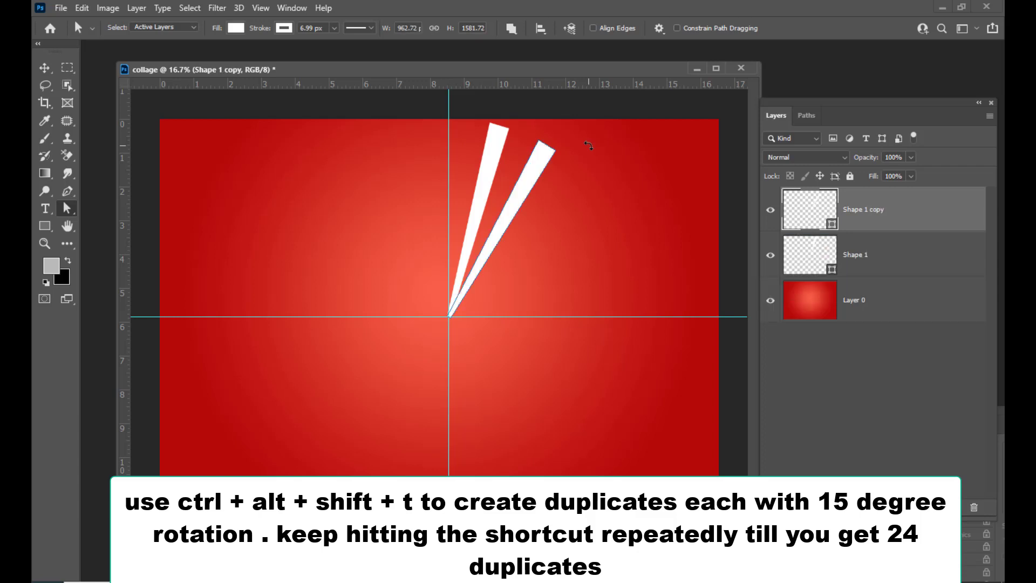
pyautogui.hotkey('ctrl', 'alt', 'shift', 't')
pyautogui.hotkey('ctrl', 'alt', 'shift', 't')
pyautogui.hotkey('ctrl', 'alt', 'shift', 't')
pyautogui.hotkey('ctrl', 'alt', 'shift', 't')
pyautogui.hotkey('ctrl', 'alt', 'shift', 't')
pyautogui.hotkey('ctrl', 'alt', 'shift', 't')
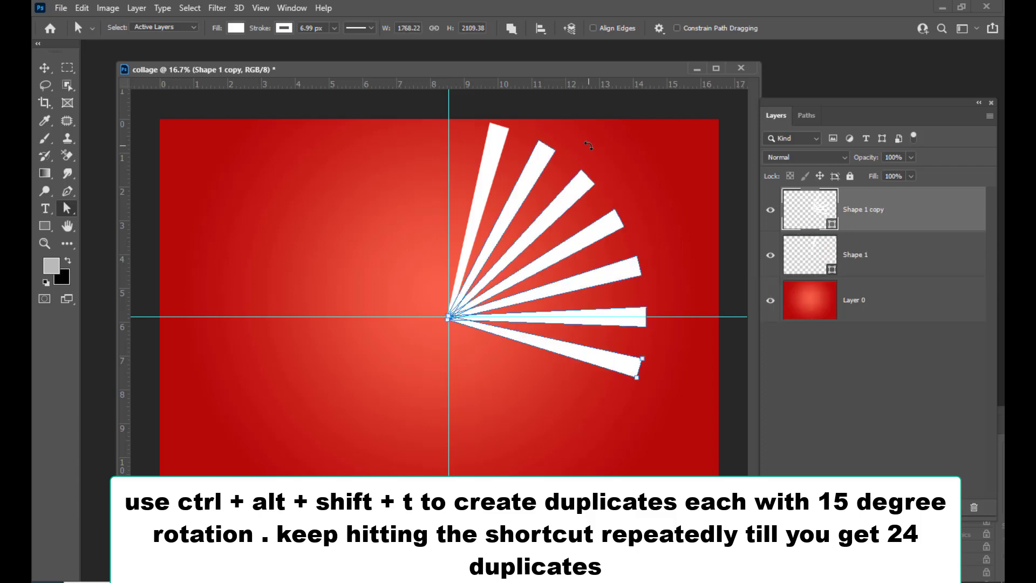
pyautogui.hotkey('ctrl', 'alt', 'shift', 't')
pyautogui.hotkey('ctrl', 'alt', 'shift', 't')
pyautogui.hotkey('ctrl', 'alt', 'shift', 't')
pyautogui.hotkey('ctrl', 'alt', 'shift', 't')
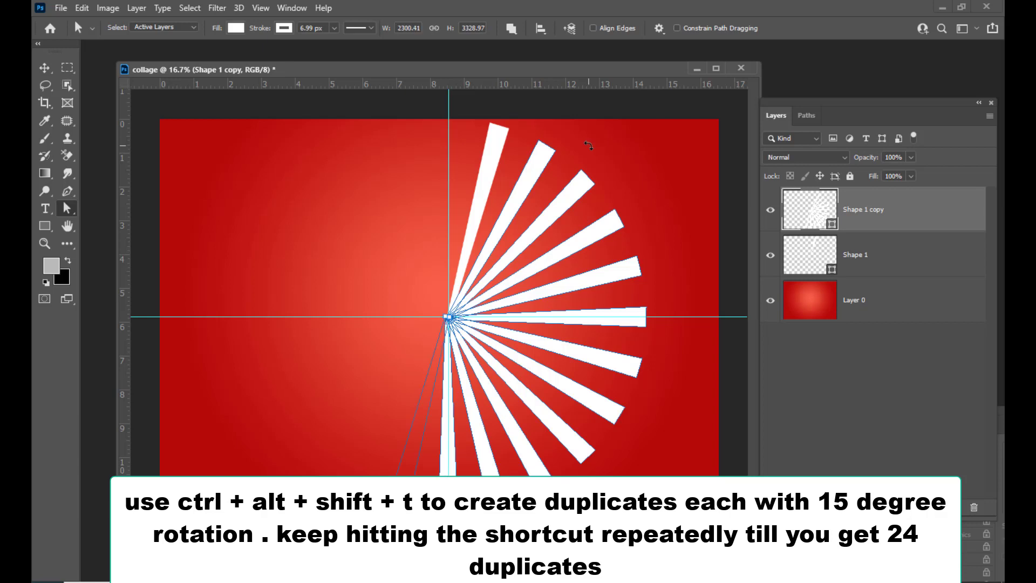
pyautogui.hotkey('ctrl', 'alt', 'shift', 't')
pyautogui.hotkey('ctrl', 'alt', 'shift', 't')
pyautogui.hotkey('ctrl', 'alt', 'shift', 't')
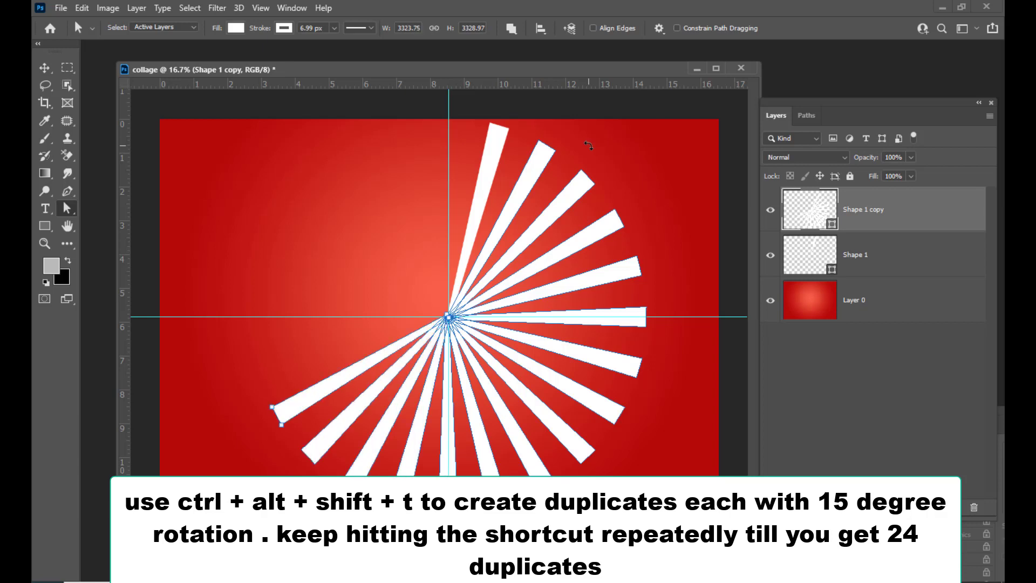
pyautogui.hotkey('ctrl', 'alt', 'shift', 't')
pyautogui.hotkey('ctrl', 'alt', 'shift', 't')
pyautogui.hotkey('ctrl', 'alt', 'shift', 't')
pyautogui.hotkey('ctrl', 'alt', 'shift', 't')
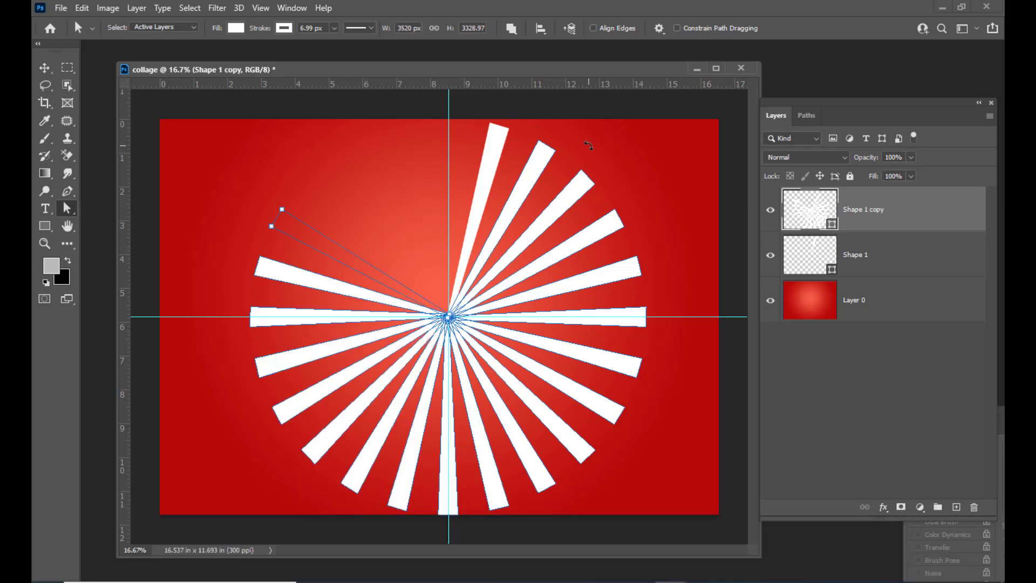
pyautogui.hotkey('ctrl', 'alt', 'shift', 't')
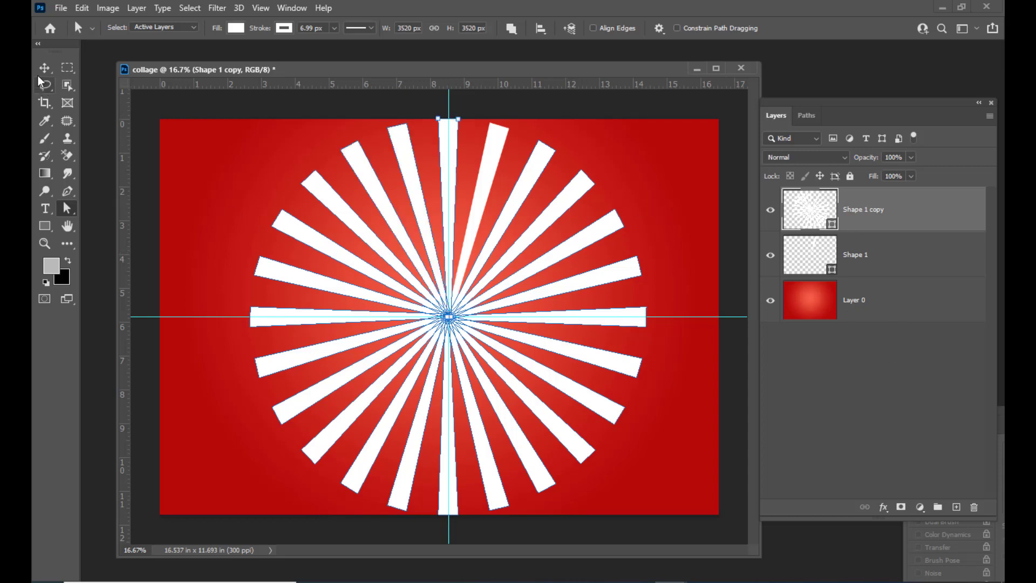
# Merge the Shape 1 copy and Shape 1 layers into a single shape layer.
pyautogui.press('v')
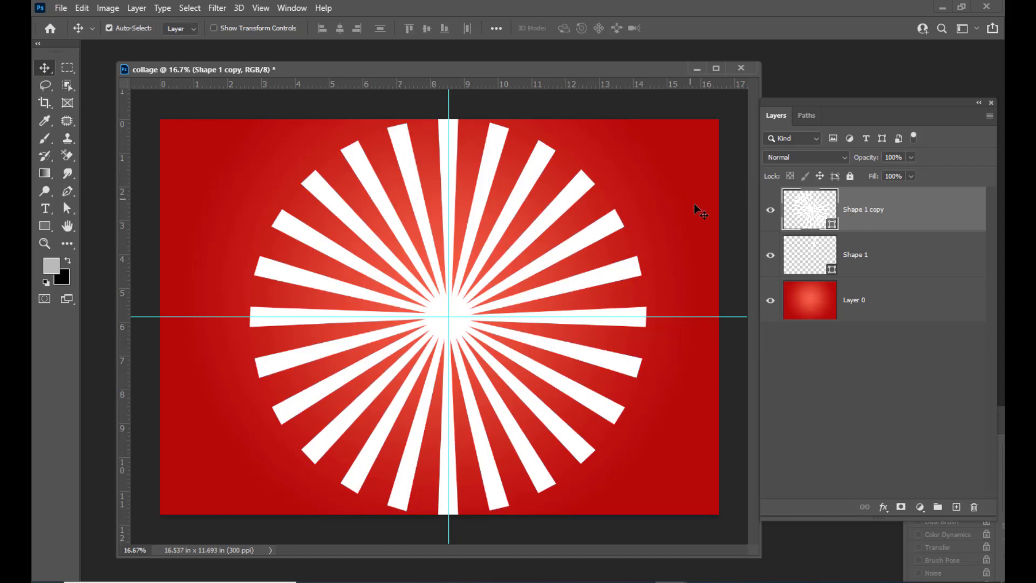
pyautogui.keyDown('shift'); pyautogui.click(874, 255); pyautogui.keyUp('shift')
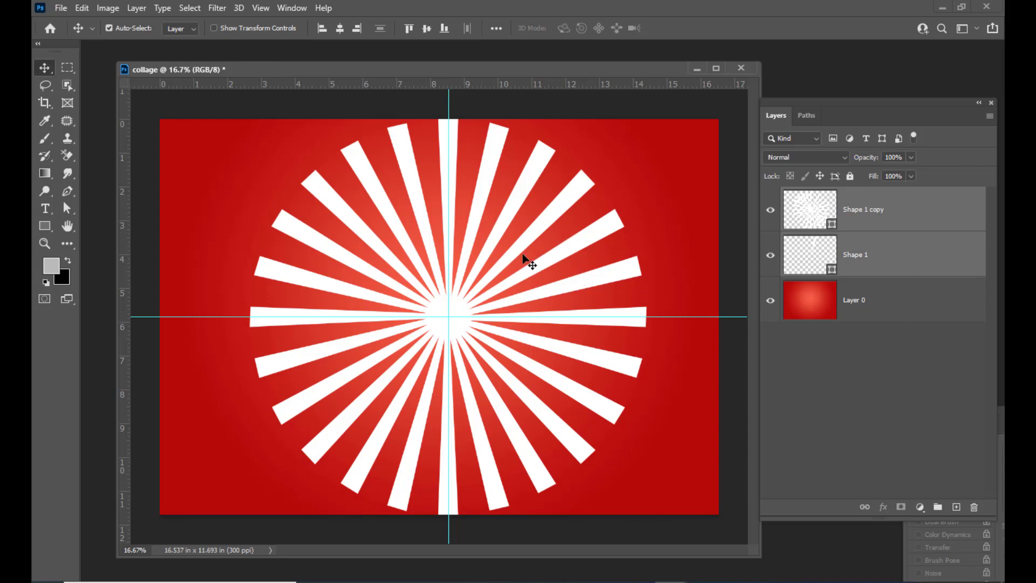
pyautogui.press('ctrl')
pyautogui.hotkey('ctrl', 'e')
# Scale the merged sunburst up from its centre so that the rays extend beyond all canvas edges.
pyautogui.hotkey('ctrl', 't')
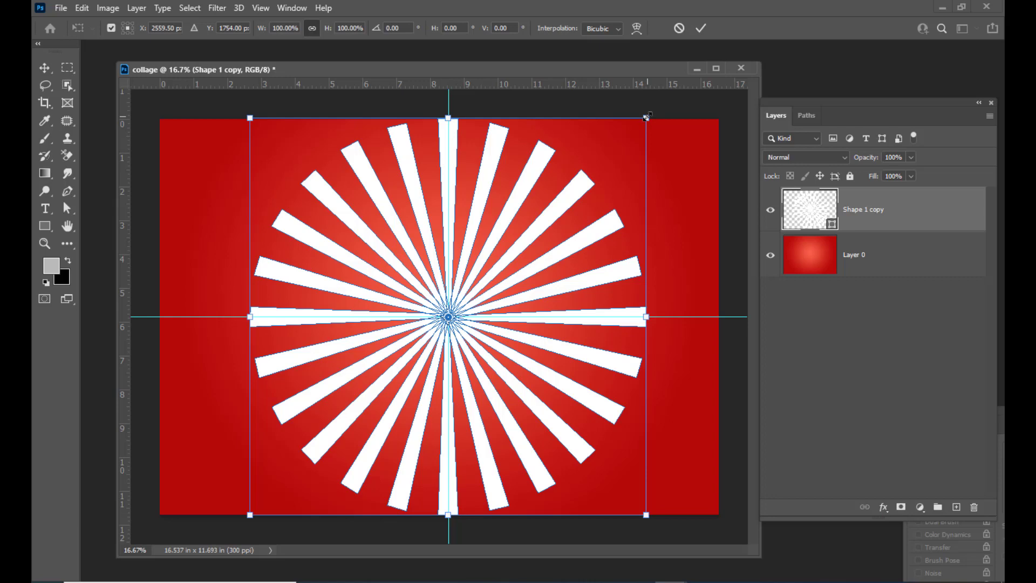
pyautogui.moveTo(646, 117); pyautogui.dragTo(889, 3)
pyautogui.press('Return')
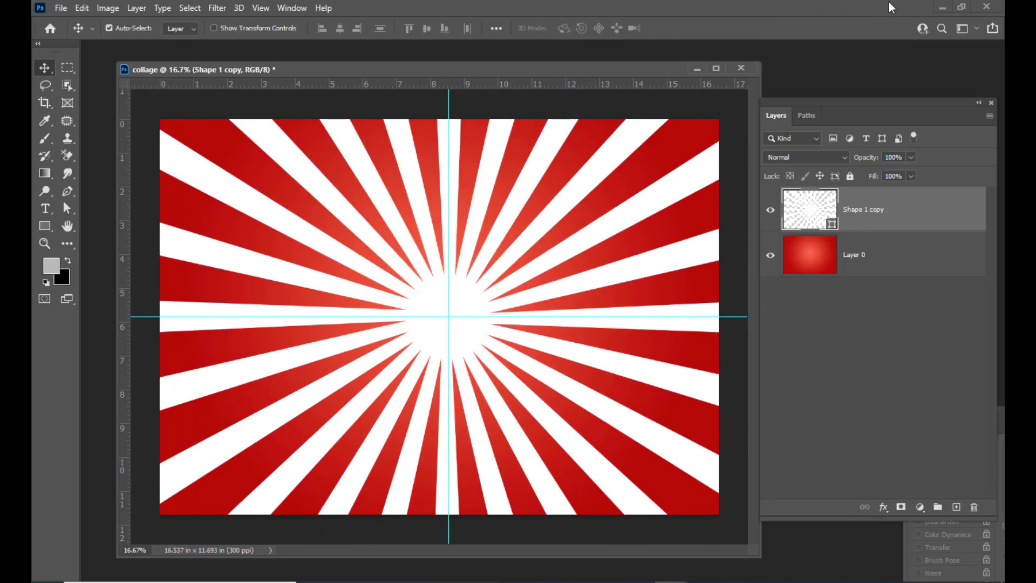
# Hide the horizontal and vertical guides crossing the sunburst.
pyautogui.hotkey('ctrl', '-')
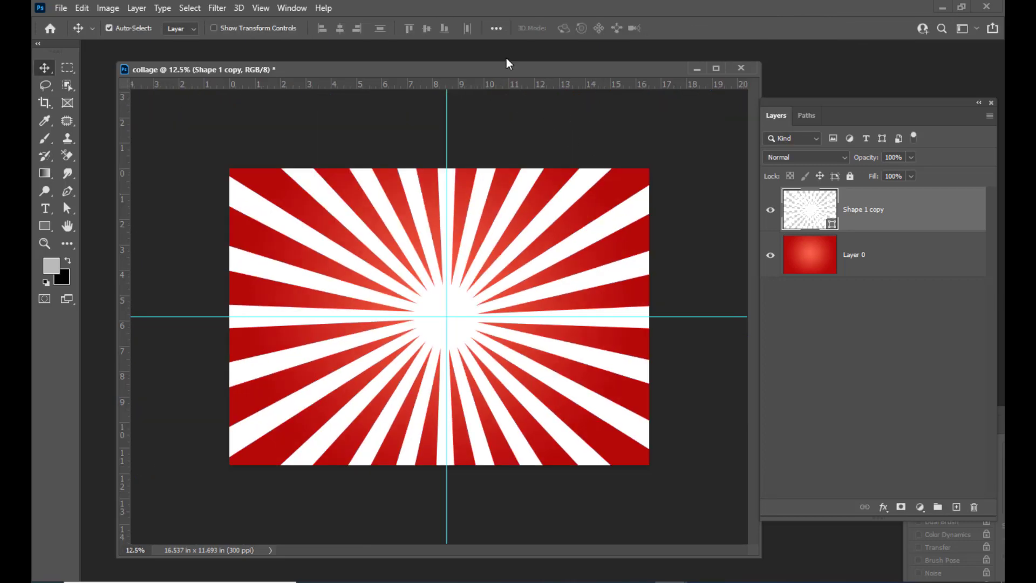
pyautogui.moveTo(510, 68); pyautogui.dragTo(492, 68)
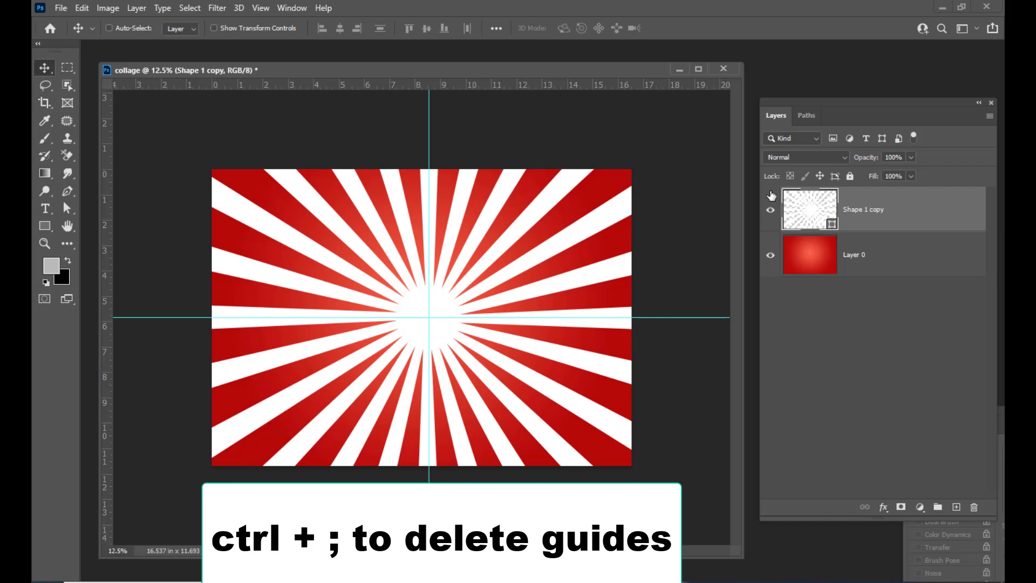
pyautogui.hotkey('ctrl', ';')
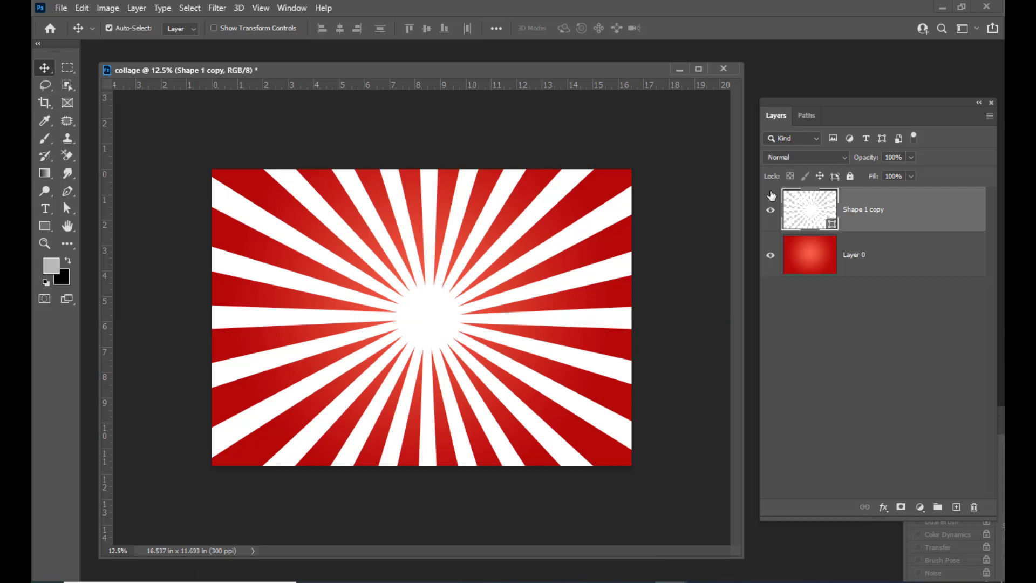
pyautogui.moveTo(536, 70); pyautogui.dragTo(557, 73)
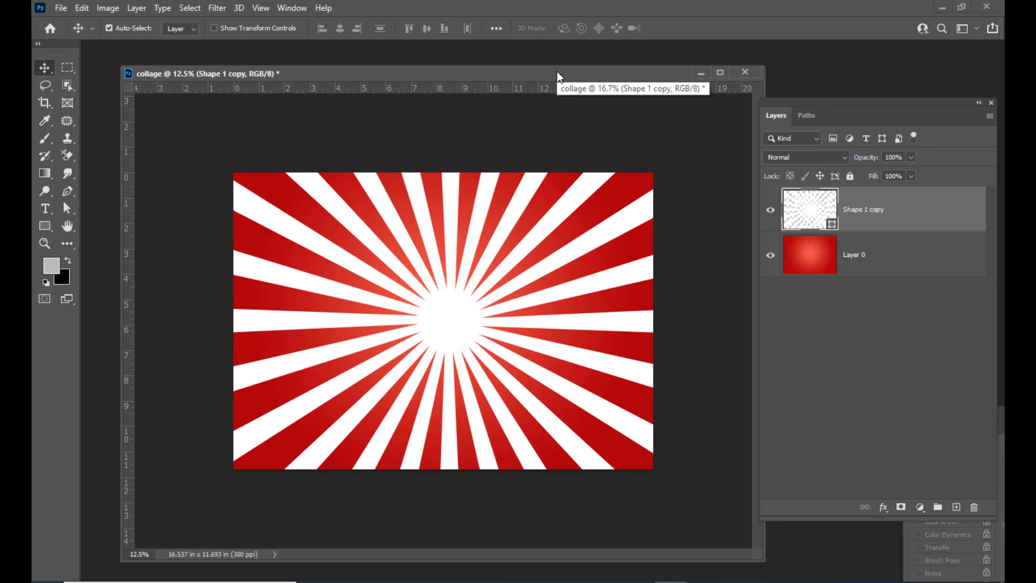
# Open the image flower-1543895_1920 from the Downloads folder.
pyautogui.hotkey('ctrl', 'o')
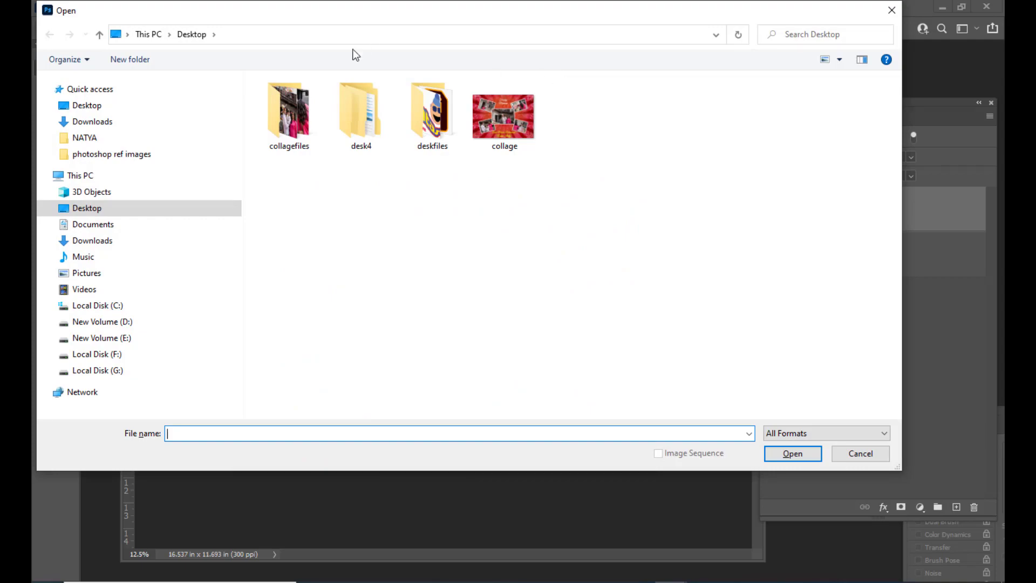
pyautogui.click(89, 121)
pyautogui.scroll(-3, 788, 168)
pyautogui.scroll(-20, 788, 168)
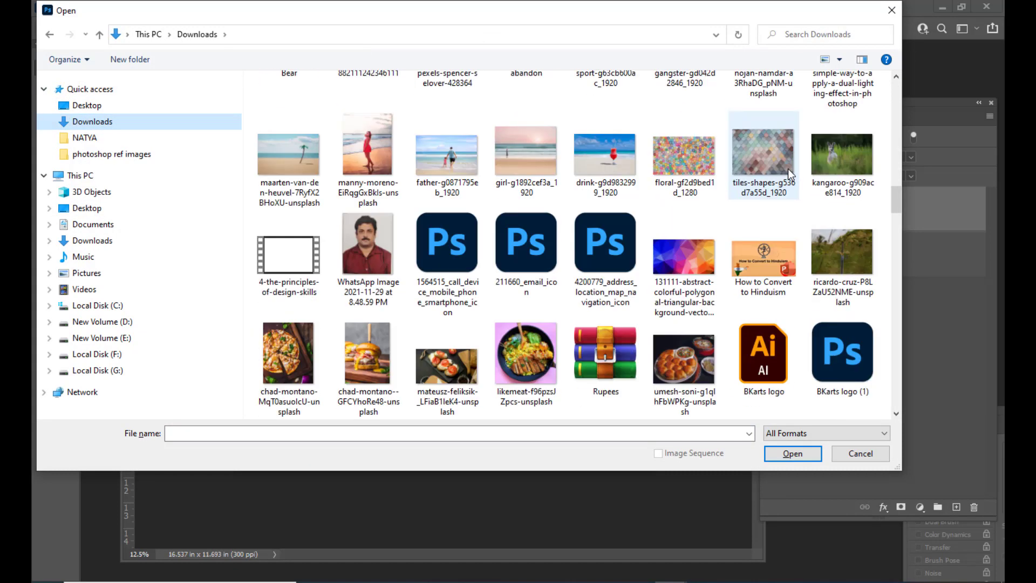
pyautogui.scroll(-15, 787, 168)
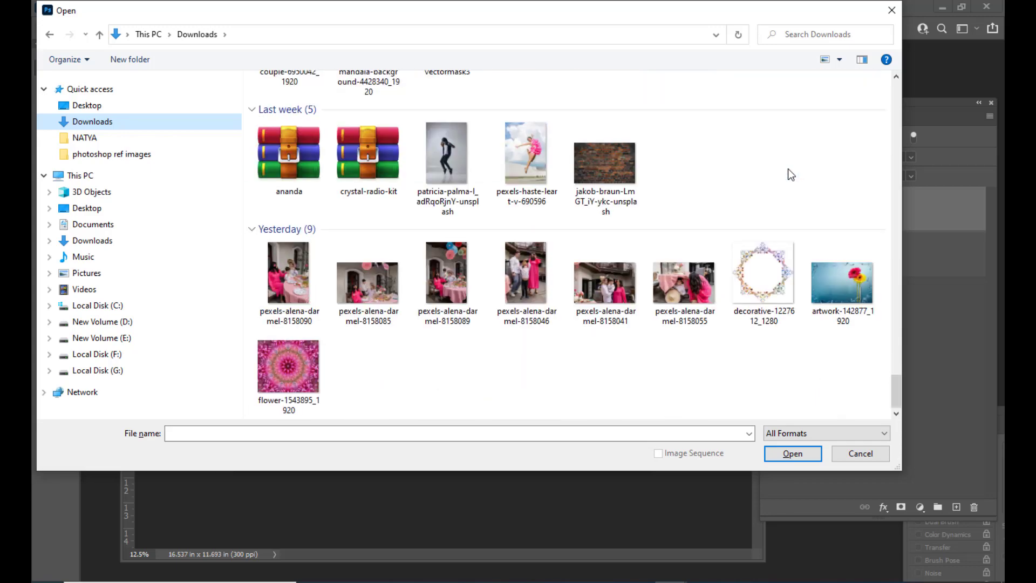
pyautogui.click(302, 368)
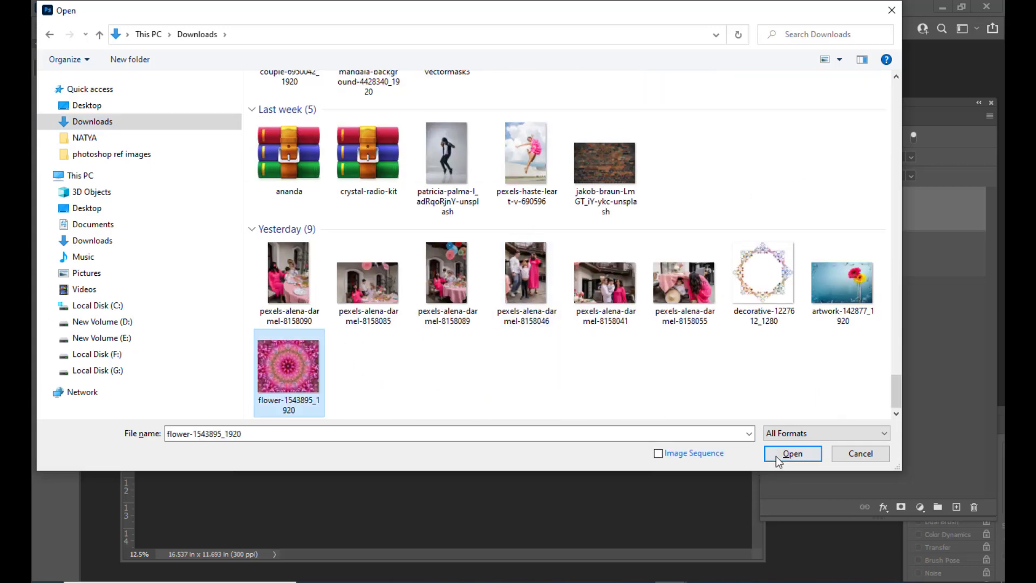
pyautogui.click(793, 453)
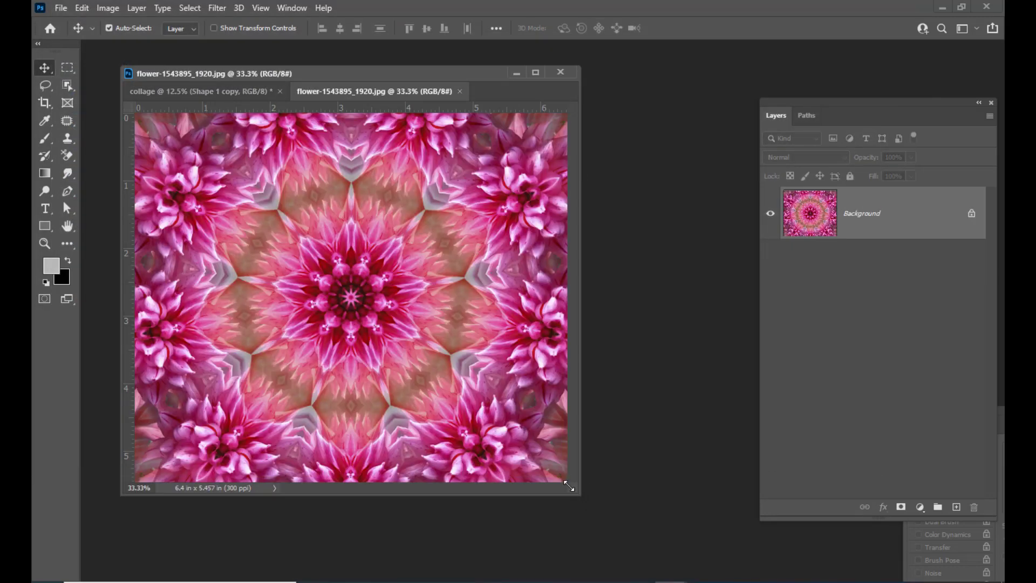
# Enlarge the document window and copy the flower image into the collage document as a new layer over the sunburst.
pyautogui.moveTo(568, 485); pyautogui.dragTo(927, 580)
pyautogui.moveTo(491, 89); pyautogui.dragTo(470, 83)
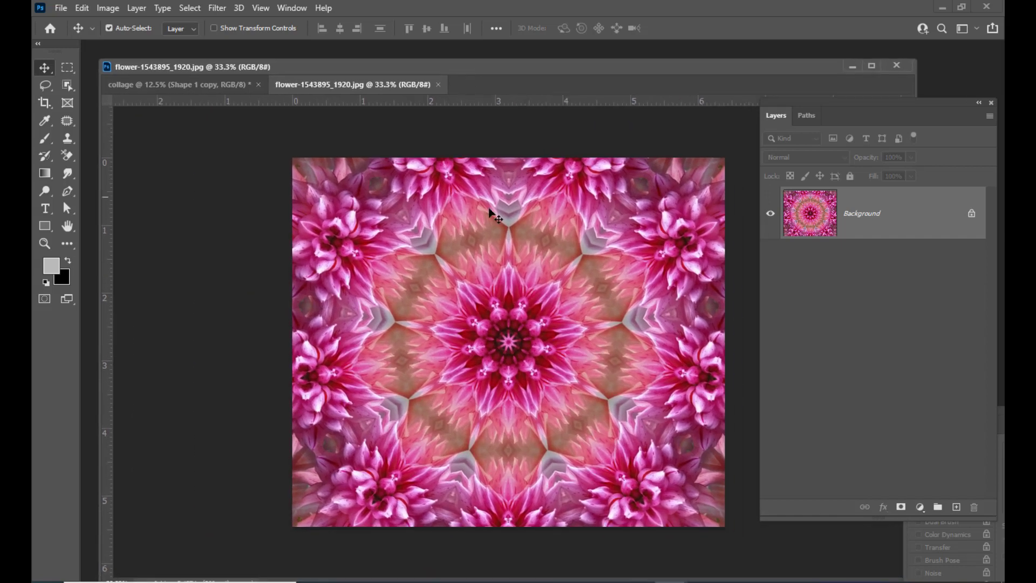
pyautogui.moveTo(525, 278); pyautogui.dragTo(570, 382)
pyautogui.moveTo(519, 357); pyautogui.dragTo(519, 357)
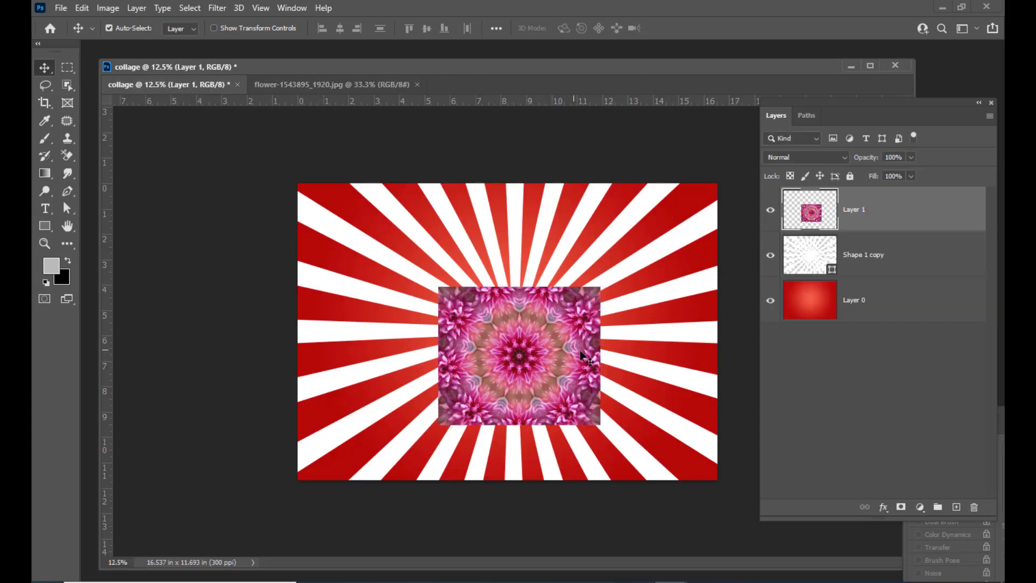
# Transform the flower layer to about 258% width and 214% height so that its edges match the canvas edges.
pyautogui.hotkey('ctrl', 't')
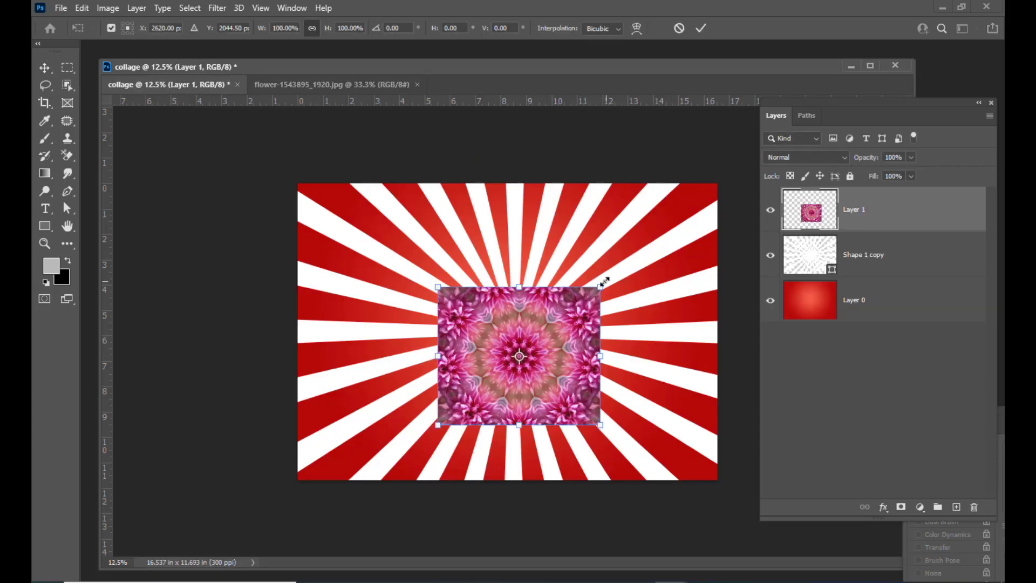
pyautogui.moveTo(600, 285); pyautogui.dragTo(735, 172)
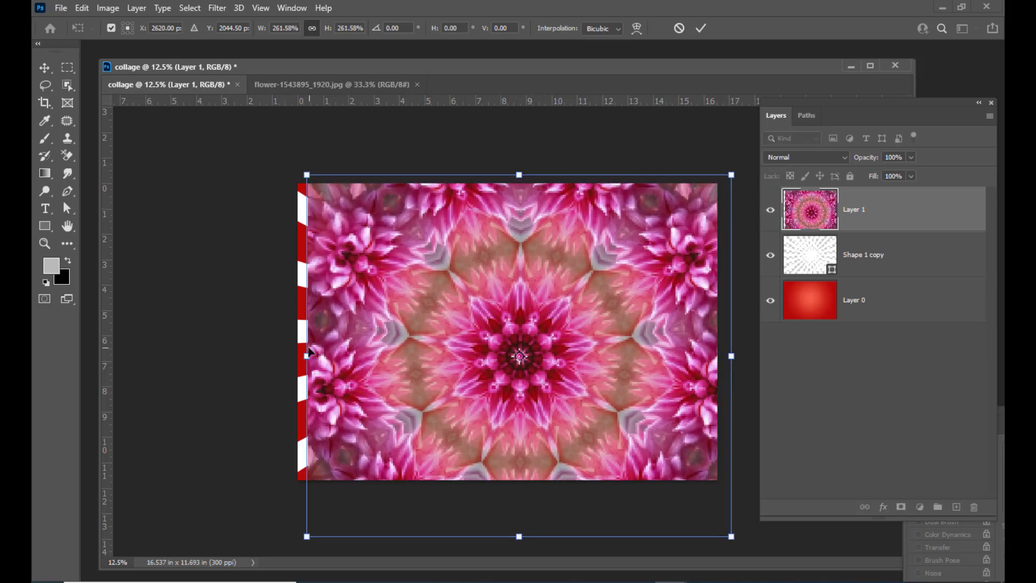
pyautogui.moveTo(306, 356); pyautogui.dragTo(291, 356)
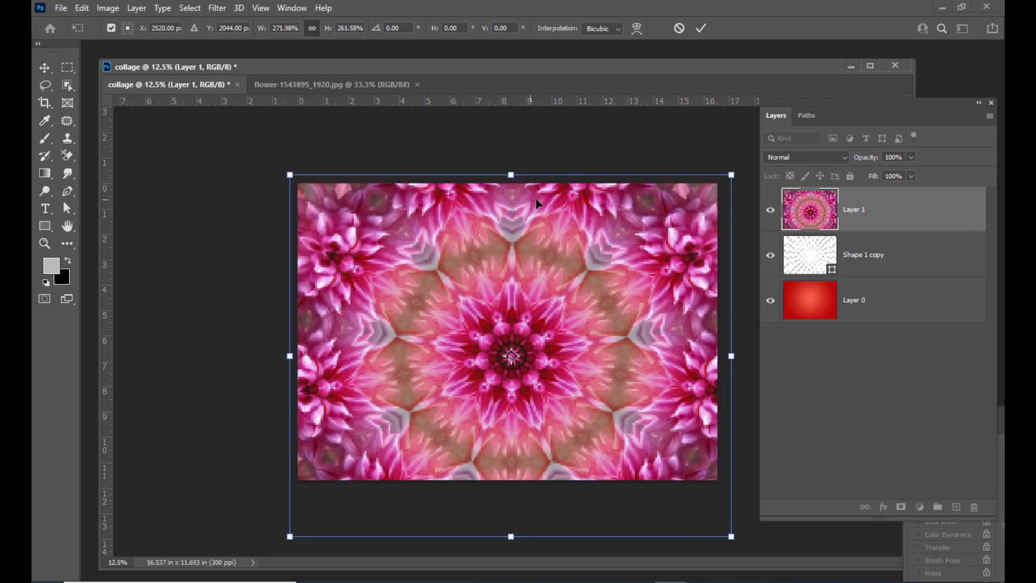
pyautogui.moveTo(511, 175); pyautogui.dragTo(511, 183)
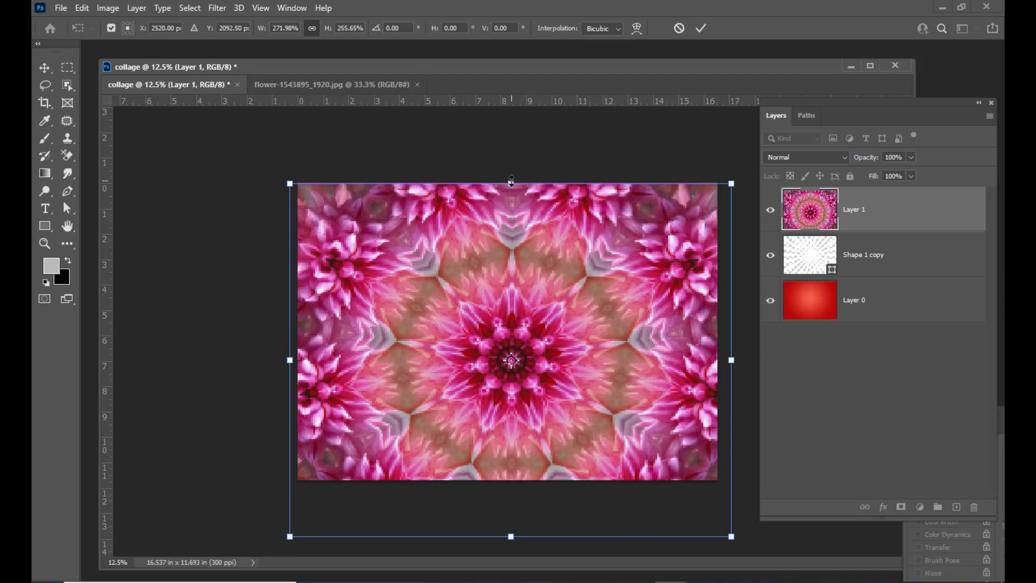
pyautogui.moveTo(512, 534); pyautogui.dragTo(511, 479)
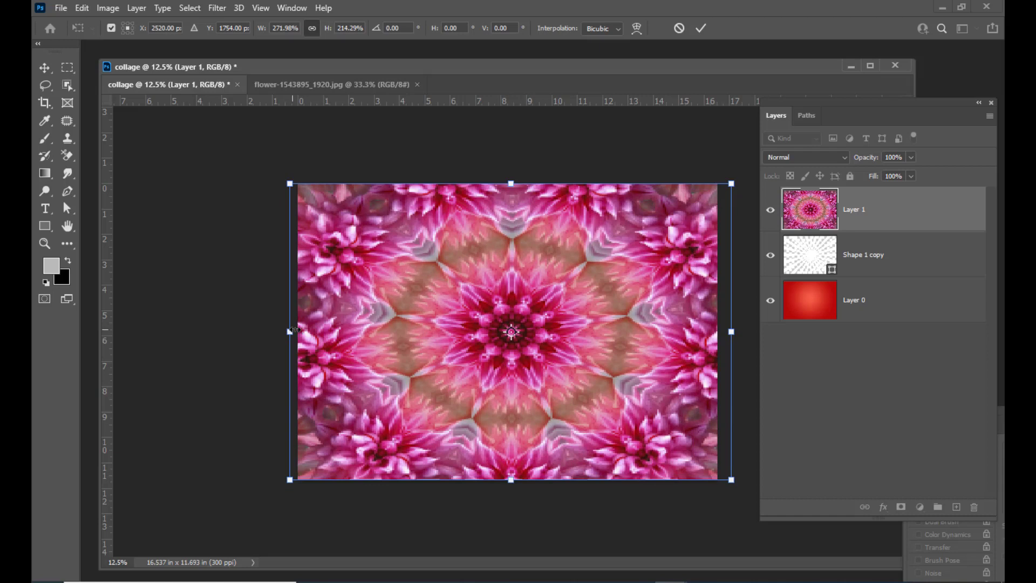
pyautogui.moveTo(290, 331); pyautogui.dragTo(298, 331)
pyautogui.moveTo(732, 326); pyautogui.dragTo(718, 326)
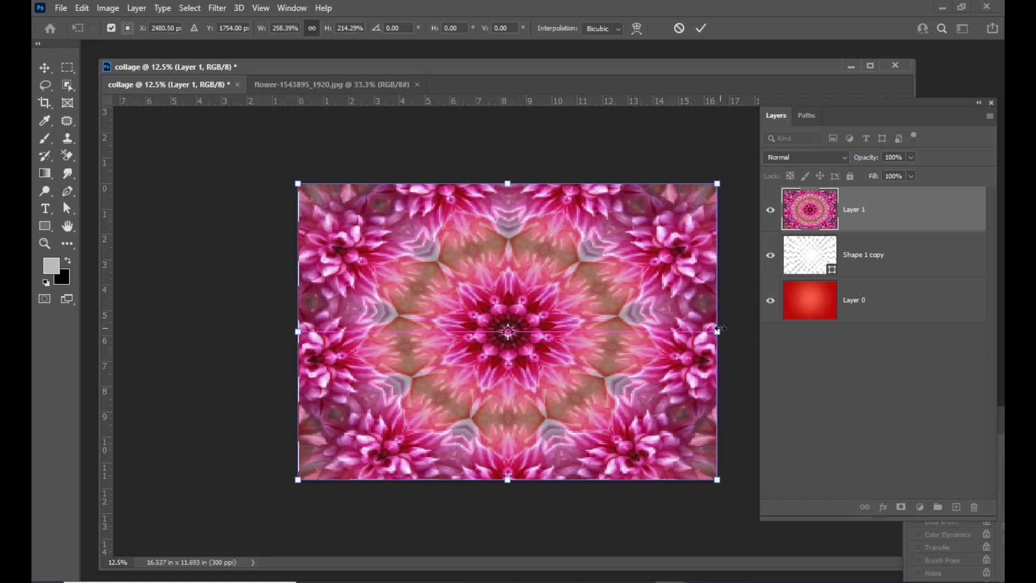
pyautogui.press('Return')
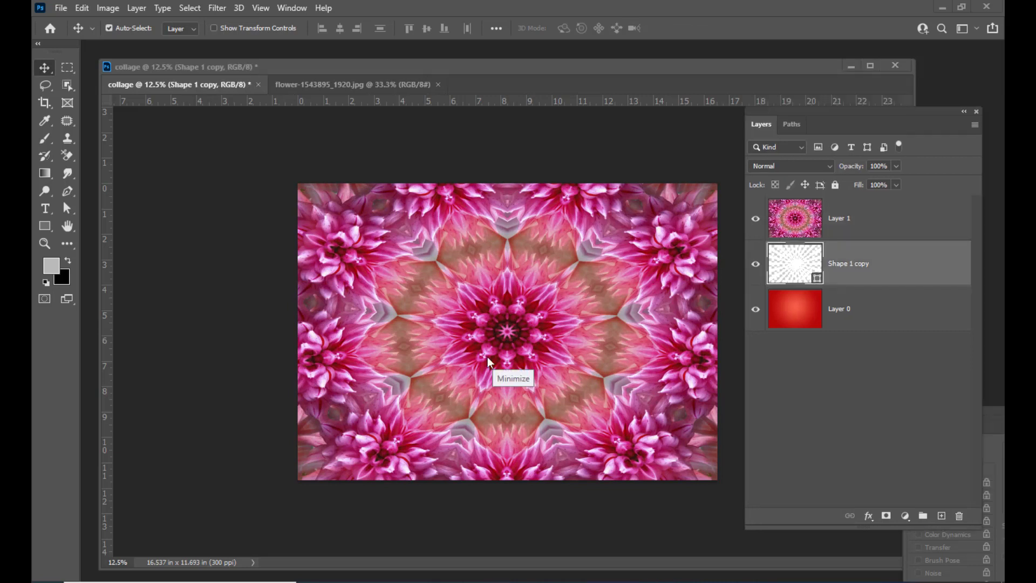
# Set the blend mode of the flower layer, Layer 1, to Overlay.
pyautogui.moveTo(807, 118)
pyautogui.mouseDown()
pyautogui.moveTo(797, 111)
pyautogui.moveTo(807, 123)
pyautogui.mouseUp()
pyautogui.click(843, 225)
pyautogui.click(798, 167)
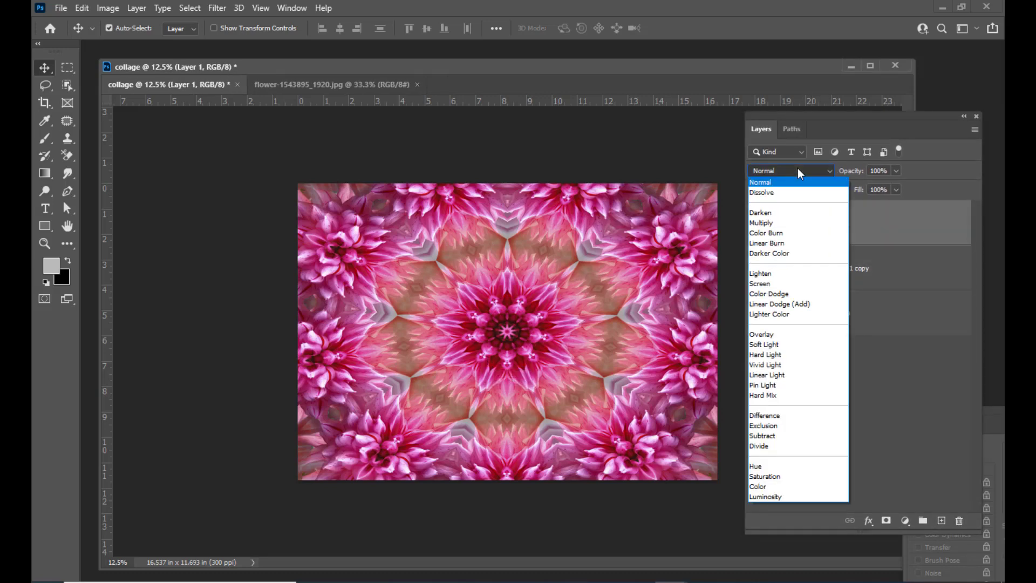
pyautogui.click(790, 333)
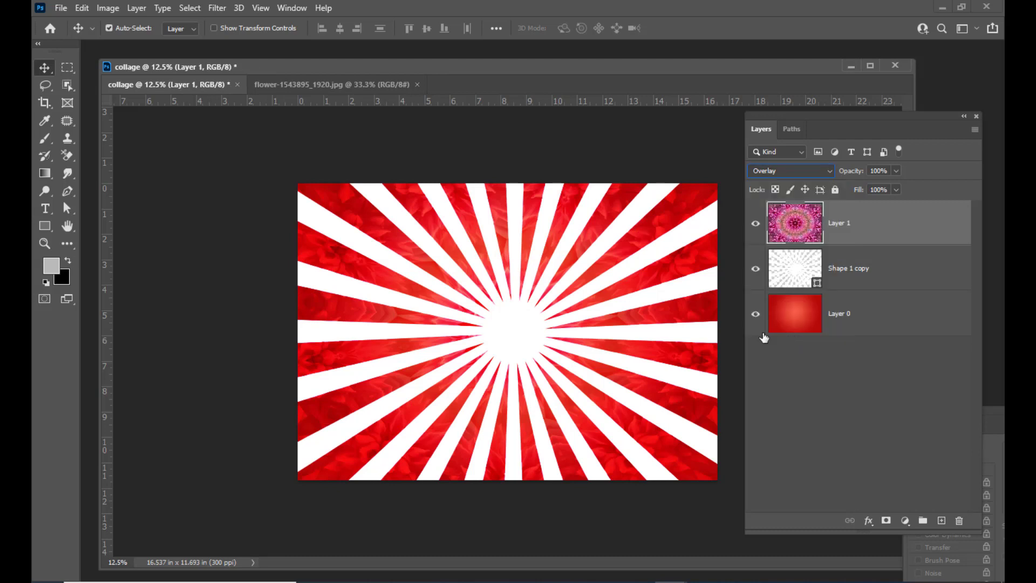
# Set the blend mode of the sunburst layer, Shape 1 copy, to Soft Light.
pyautogui.click(865, 267)
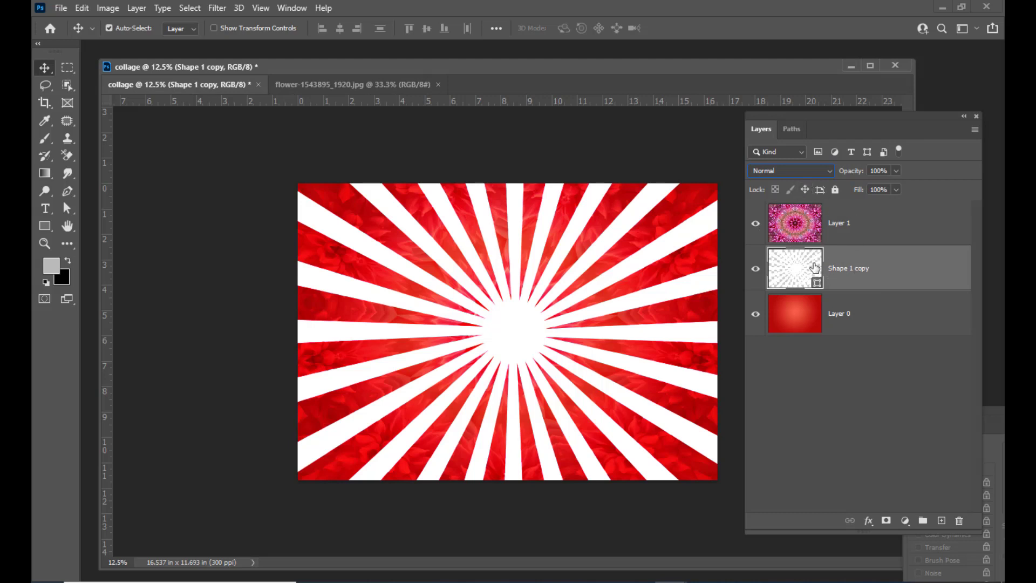
pyautogui.click(792, 172)
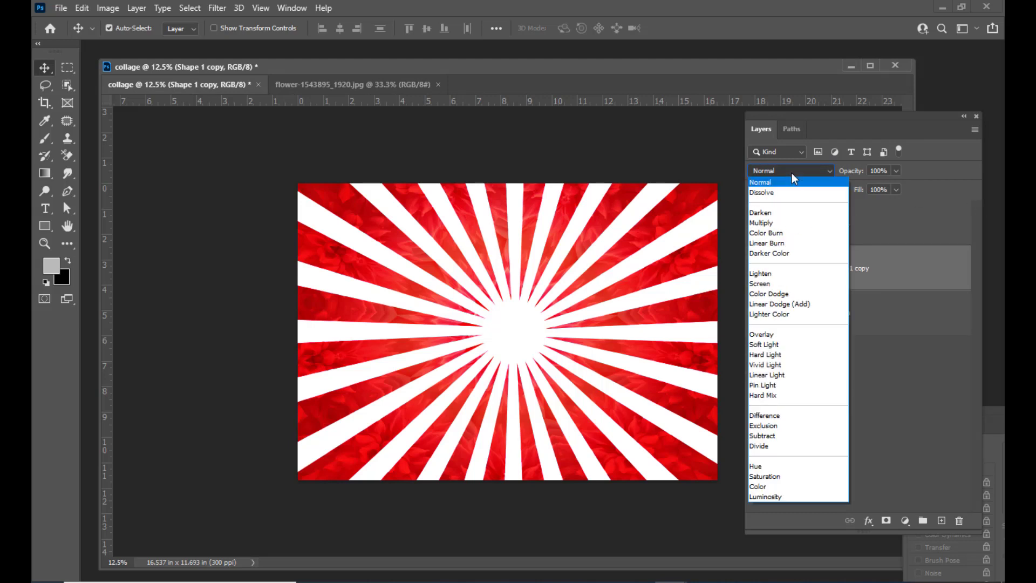
pyautogui.click(797, 340)
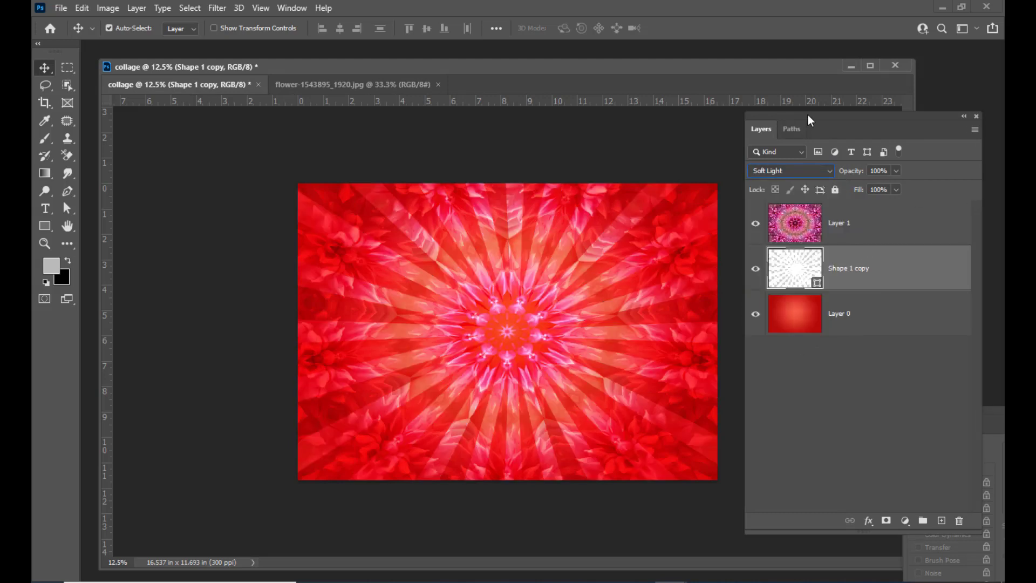
pyautogui.moveTo(807, 113); pyautogui.dragTo(804, 113)
# Try the Soft Light blend mode on the flower layer and set it back to Overlay.
pyautogui.click(880, 232)
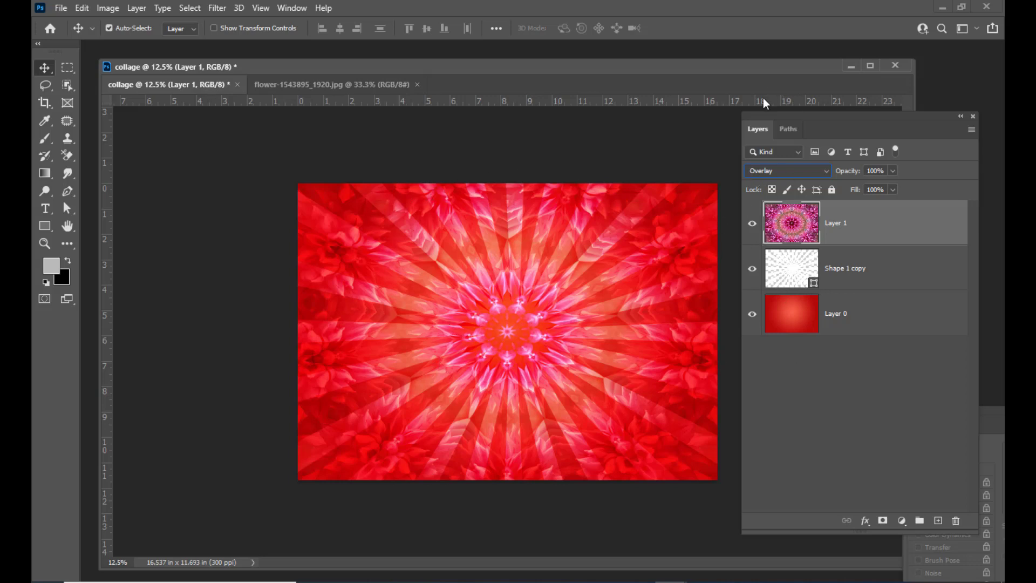
pyautogui.moveTo(765, 116)
pyautogui.mouseDown()
pyautogui.moveTo(746, 119)
pyautogui.moveTo(762, 121)
pyautogui.mouseUp()
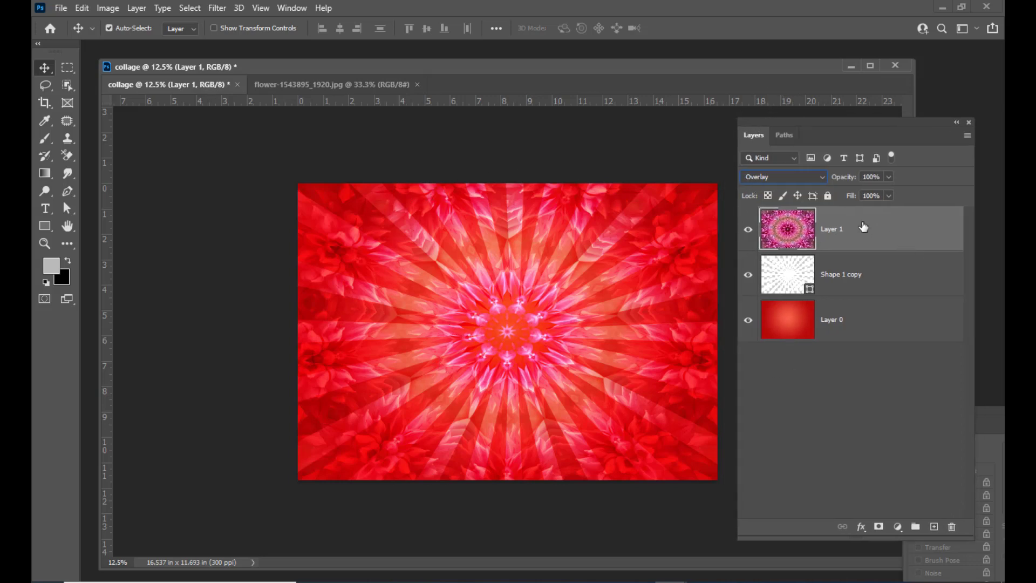
pyautogui.click(816, 176)
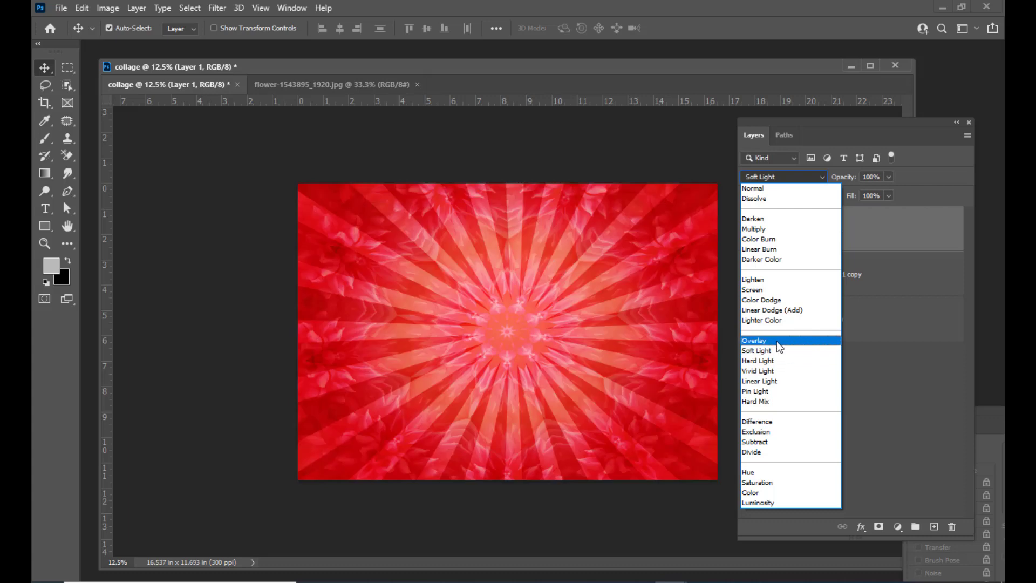
pyautogui.click(775, 339)
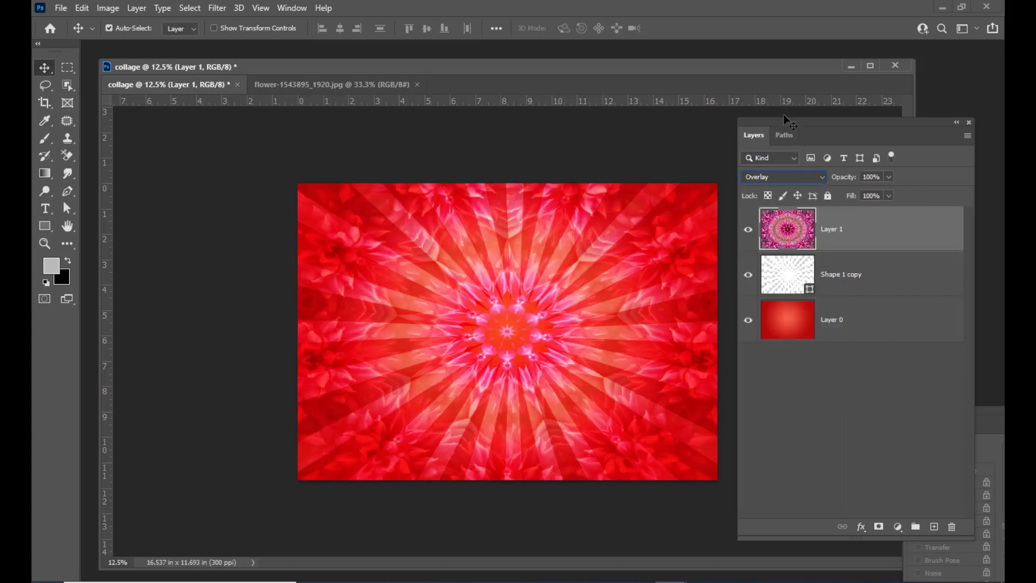
pyautogui.moveTo(782, 121); pyautogui.dragTo(775, 125)
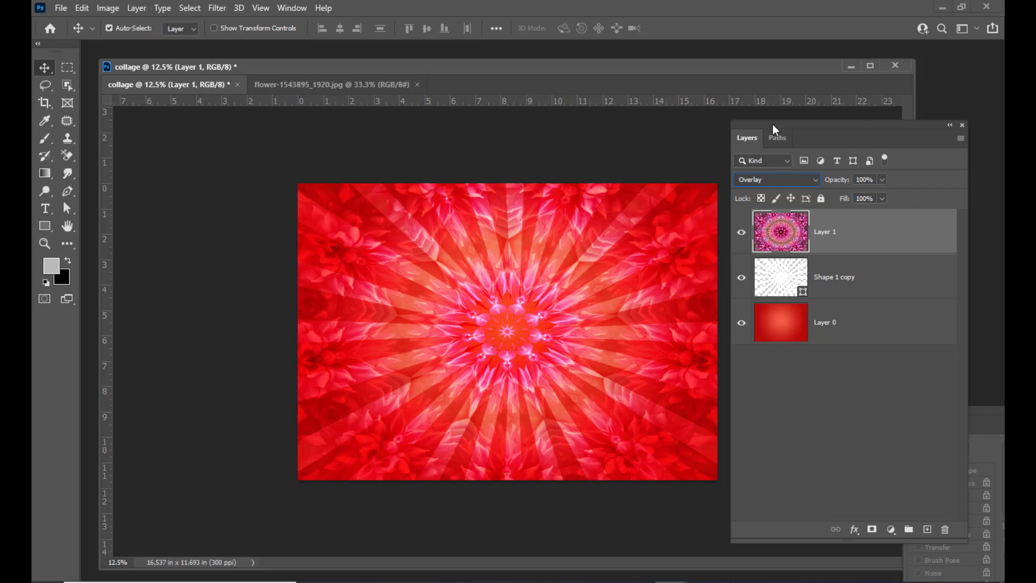
# Group Layer 1, Shape 1 copy and Layer 0, and name the group "background".
pyautogui.moveTo(775, 129); pyautogui.dragTo(767, 129)
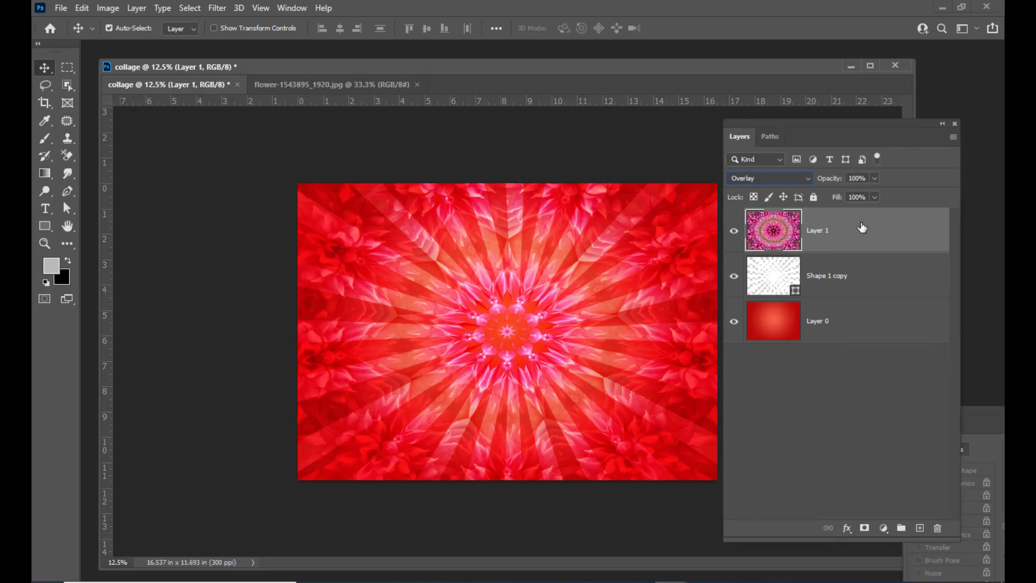
pyautogui.keyDown('shift'); pyautogui.click(861, 331); pyautogui.keyUp('shift')
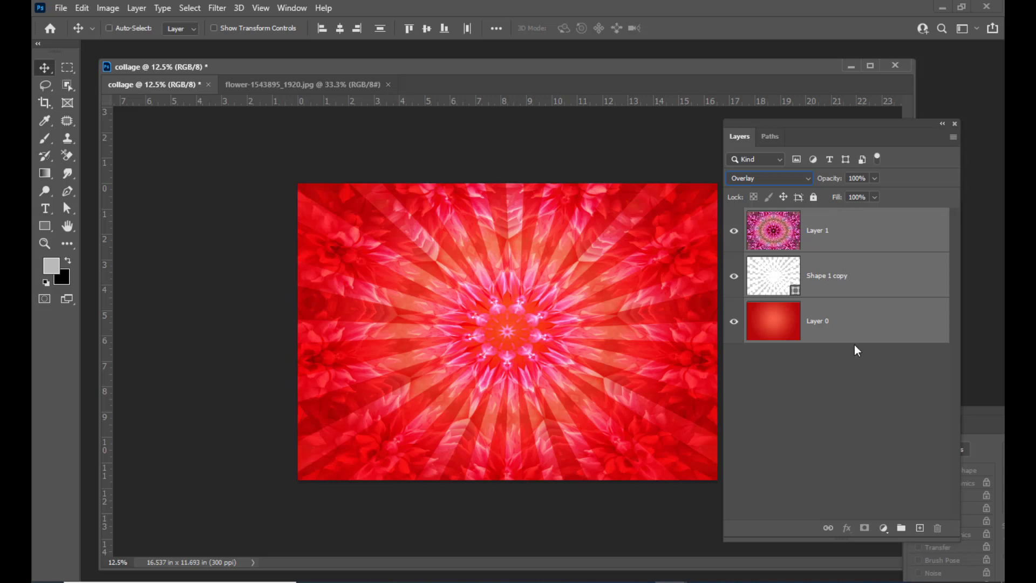
pyautogui.hotkey('ctrl', 'g')
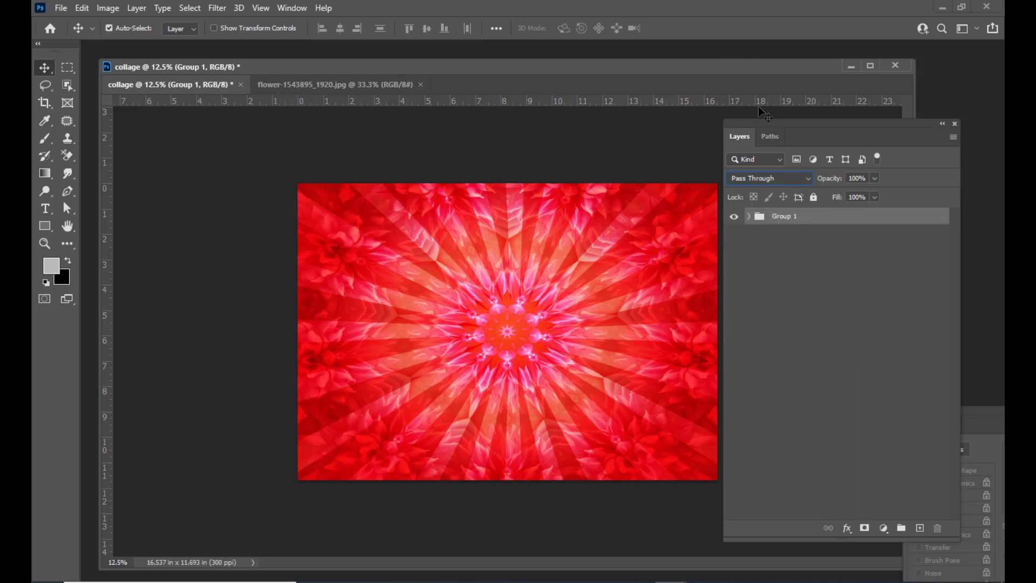
pyautogui.moveTo(763, 122); pyautogui.dragTo(772, 124)
pyautogui.doubleClick(795, 217)
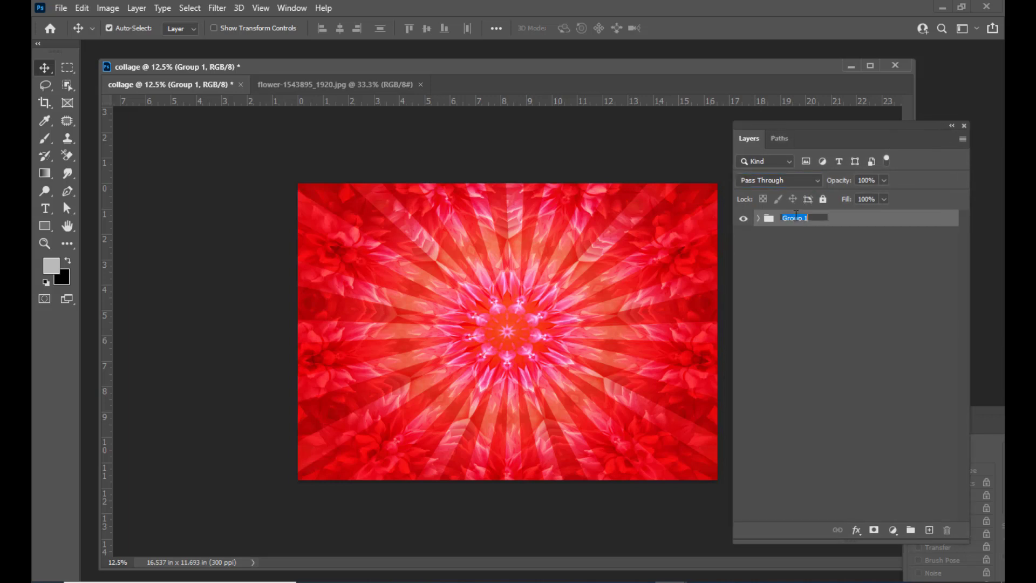
pyautogui.write('background')
pyautogui.press('Return')
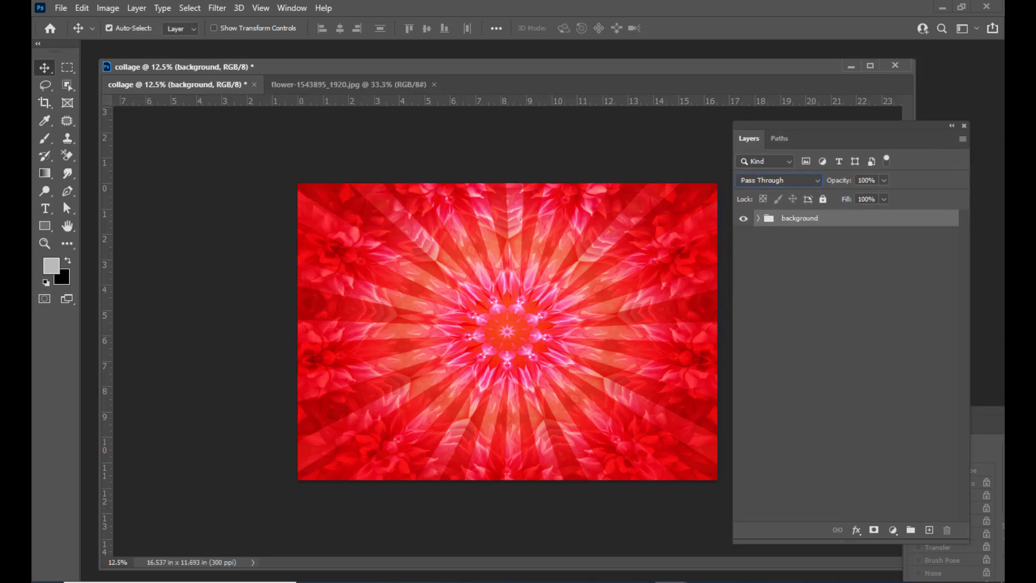
# Open the four photos ending in 8158041, 8158055, 8158085 and 8158090 from the collagefiles folder on the Desktop.
pyautogui.moveTo(799, 126); pyautogui.dragTo(822, 124)
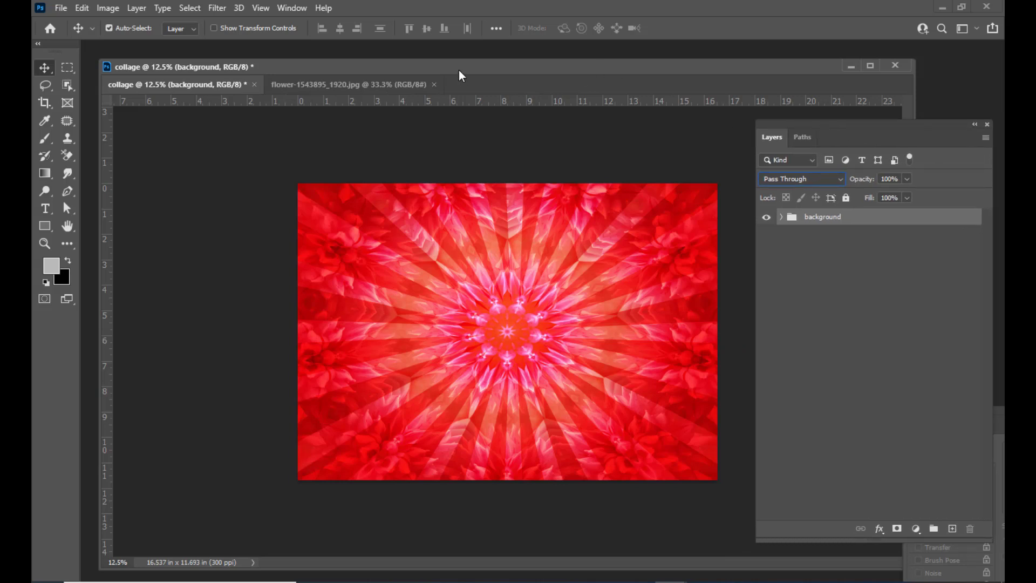
pyautogui.moveTo(459, 70)
pyautogui.mouseDown()
pyautogui.moveTo(489, 74)
pyautogui.moveTo(478, 73)
pyautogui.mouseUp()
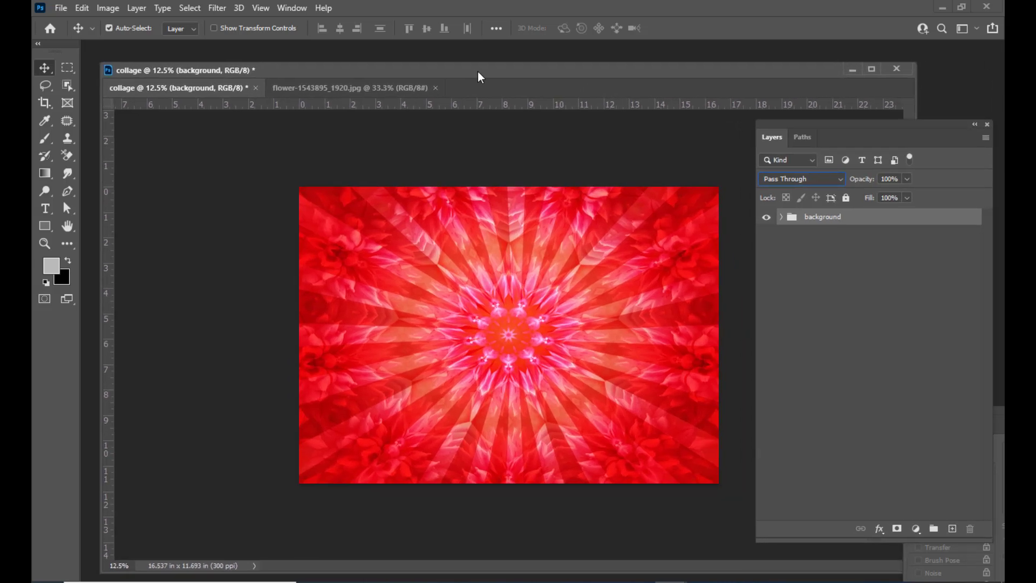
pyautogui.hotkey('ctrl', 'o')
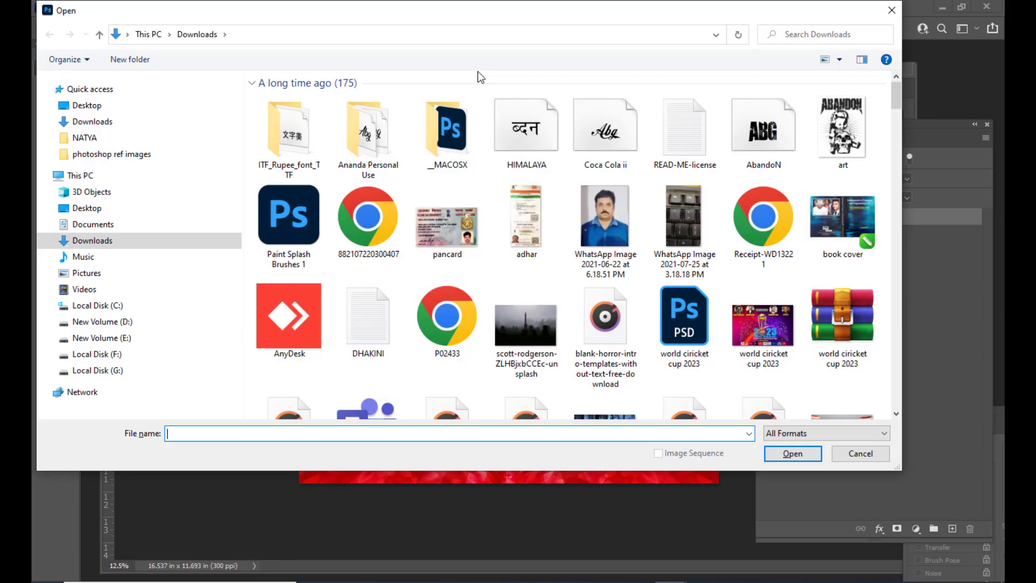
pyautogui.click(89, 208)
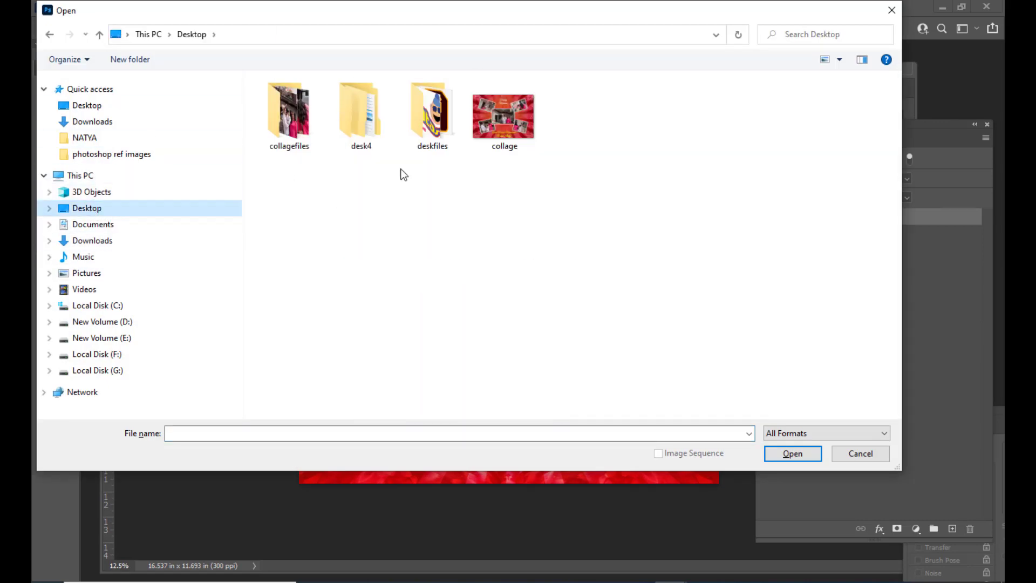
pyautogui.doubleClick(315, 122)
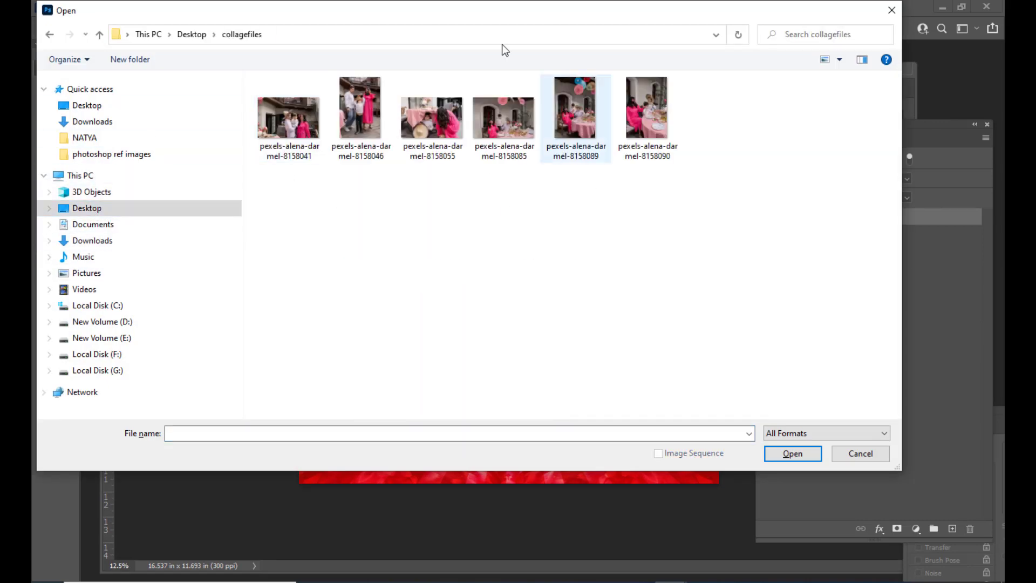
pyautogui.moveTo(461, 12); pyautogui.dragTo(527, 24)
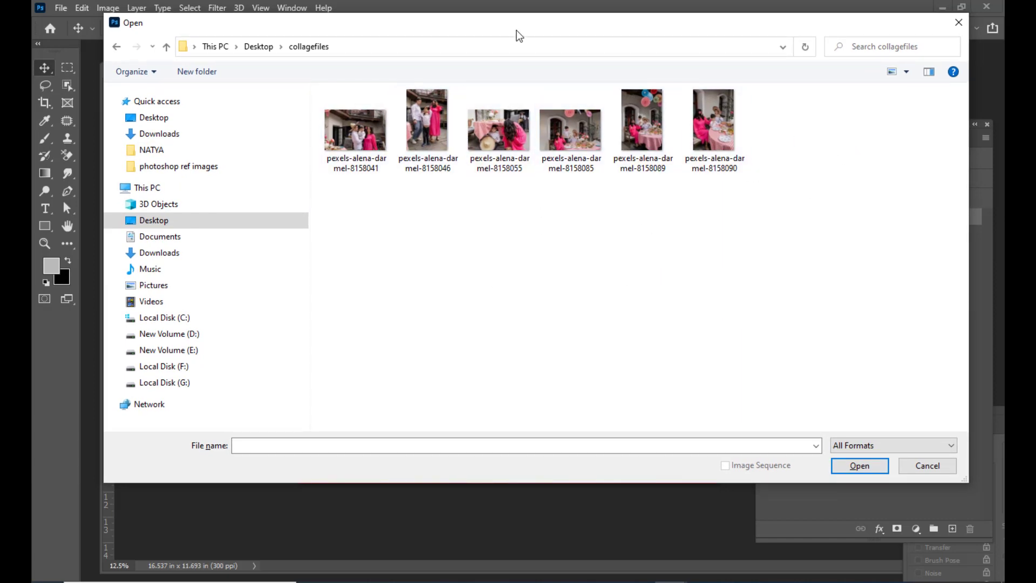
pyautogui.moveTo(516, 31); pyautogui.dragTo(537, 33)
pyautogui.click(521, 162)
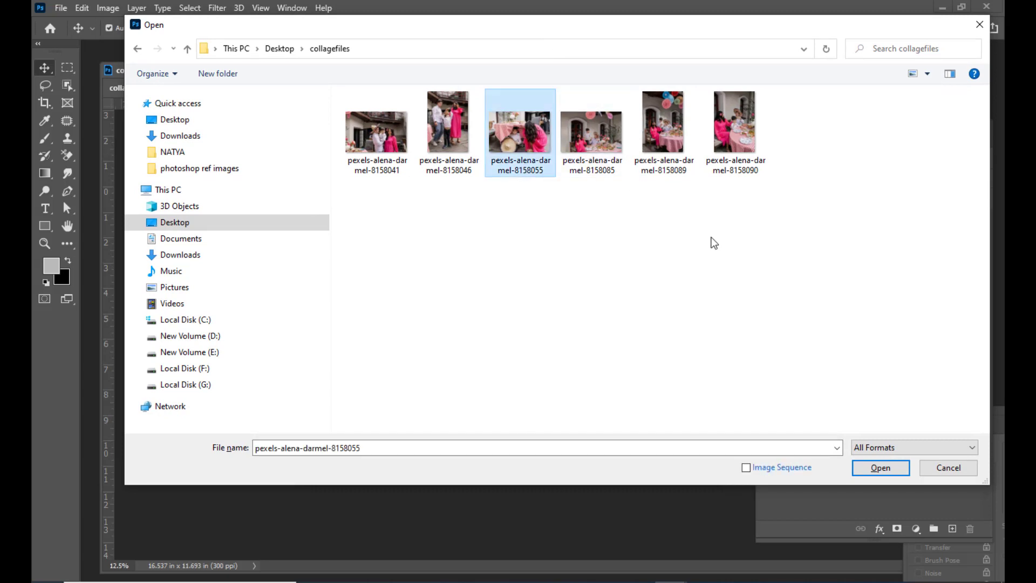
pyautogui.keyDown('ctrl'); pyautogui.click(615, 165); pyautogui.keyUp('ctrl')
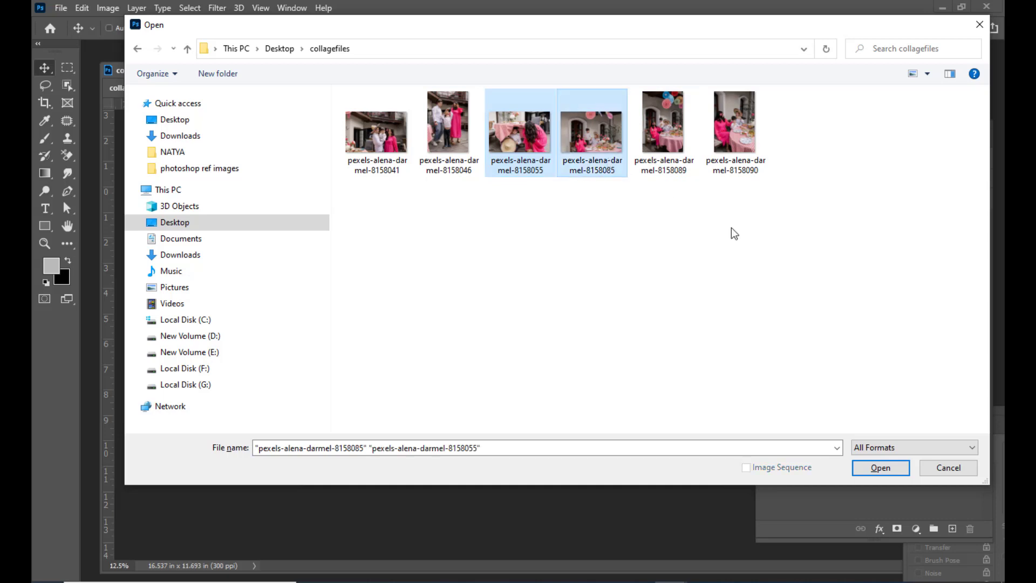
pyautogui.keyDown('ctrl'); pyautogui.click(736, 162); pyautogui.keyUp('ctrl')
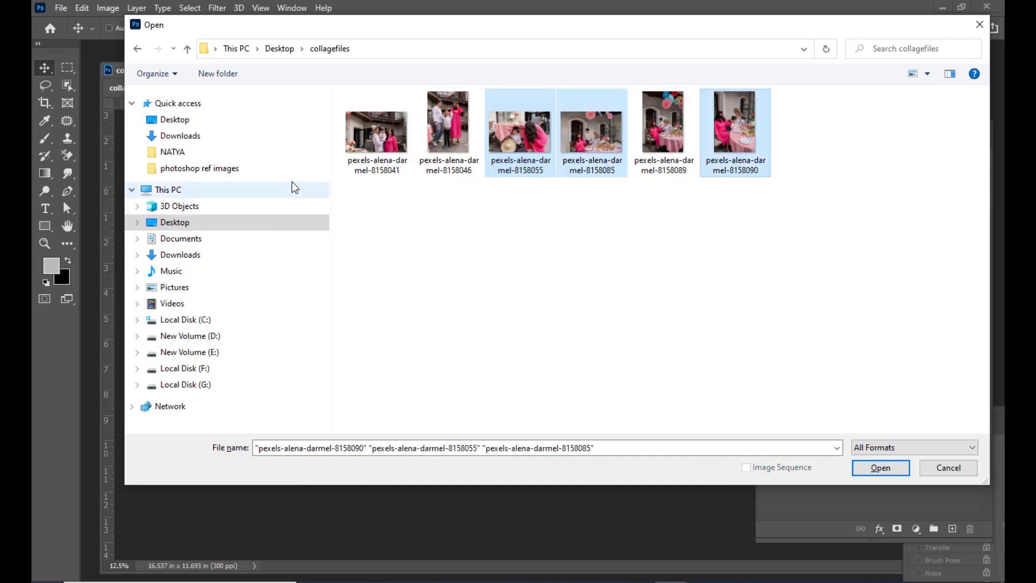
pyautogui.keyDown('ctrl'); pyautogui.click(378, 138); pyautogui.keyUp('ctrl')
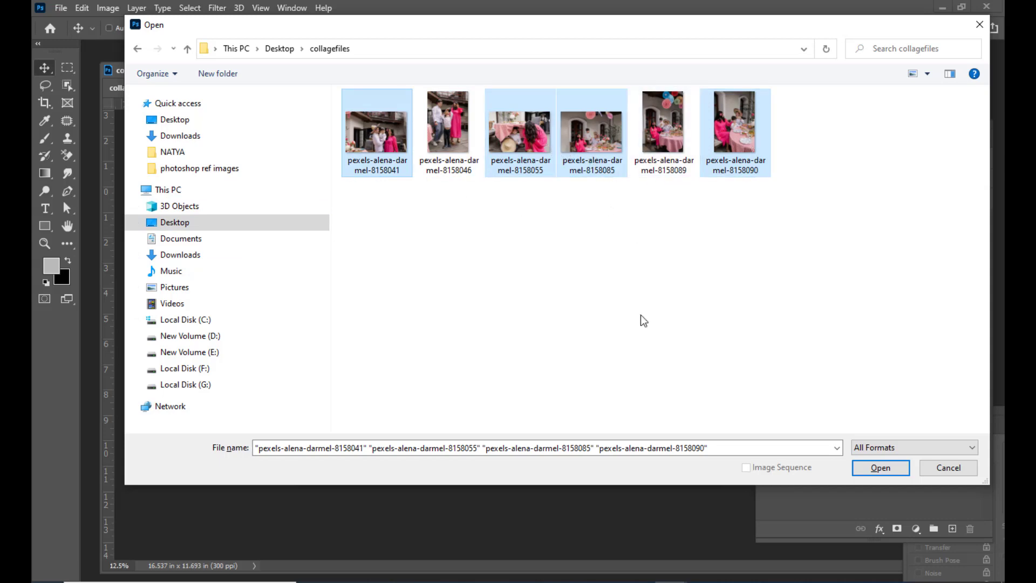
pyautogui.click(885, 467)
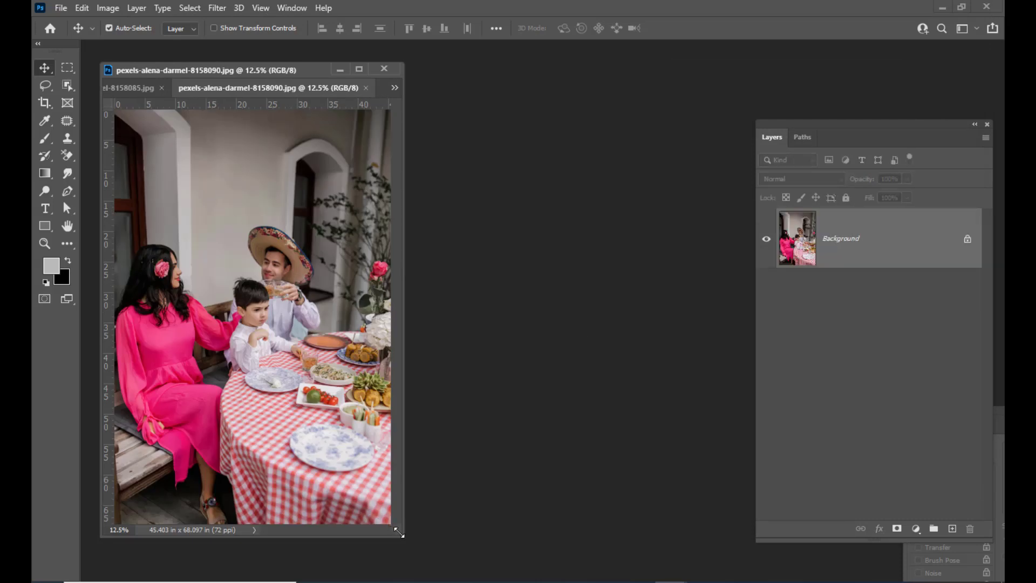
# Enlarge the document window, copy the photo ending in 8158041 into the collage, and place it over the background.
pyautogui.moveTo(404, 536); pyautogui.dragTo(883, 581)
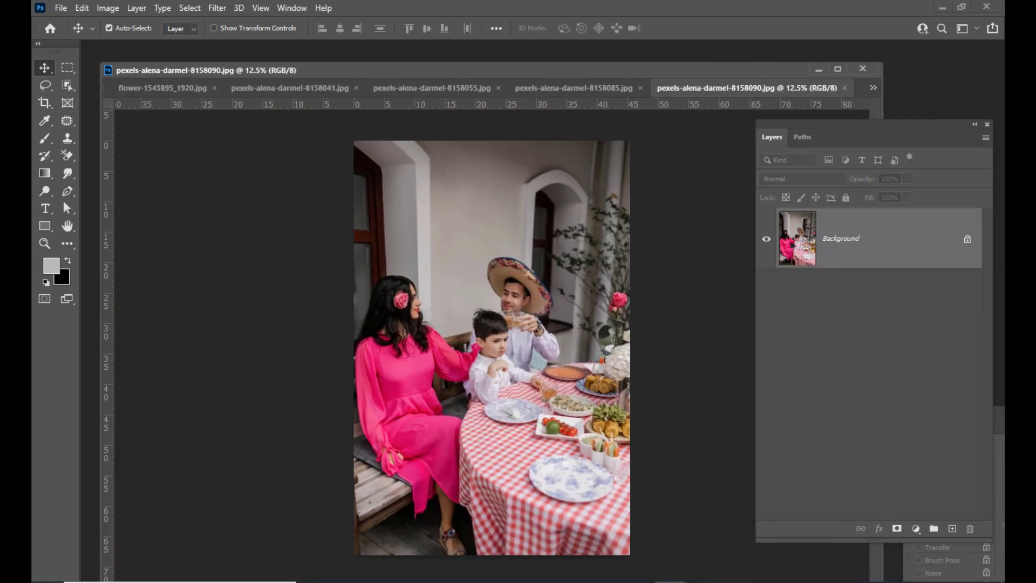
pyautogui.click(296, 90)
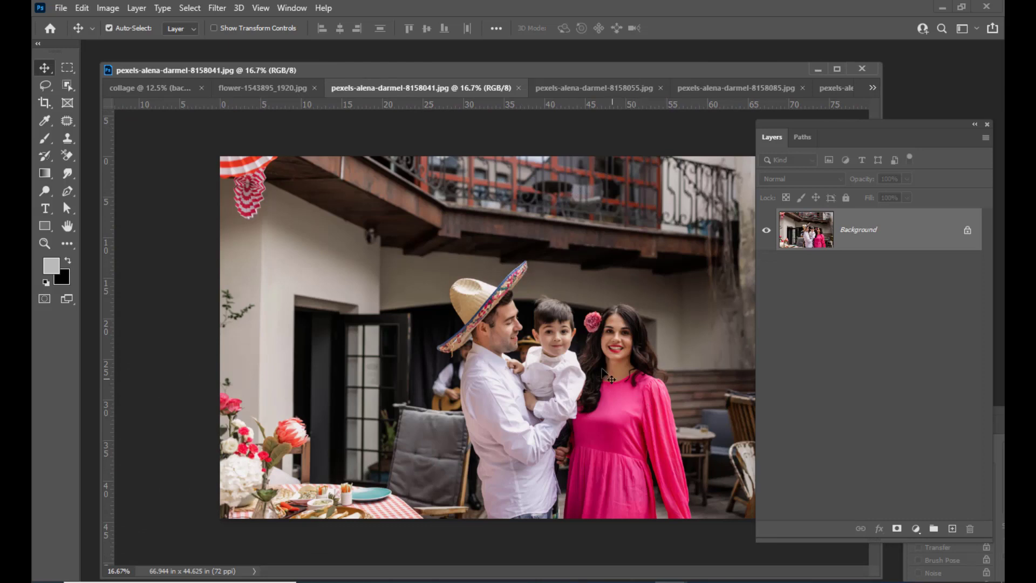
pyautogui.moveTo(519, 68); pyautogui.dragTo(559, 62)
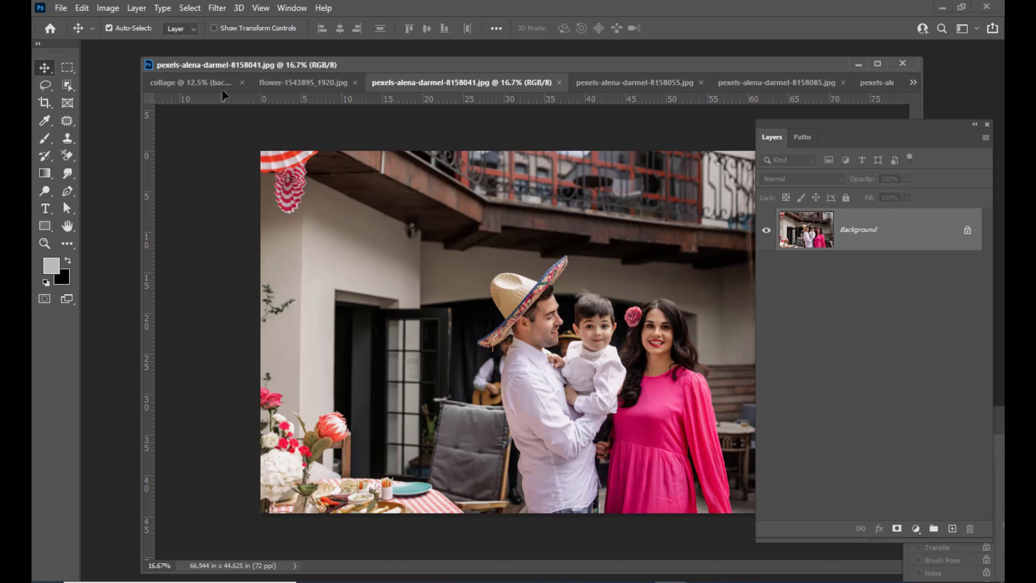
pyautogui.moveTo(224, 95); pyautogui.dragTo(540, 350)
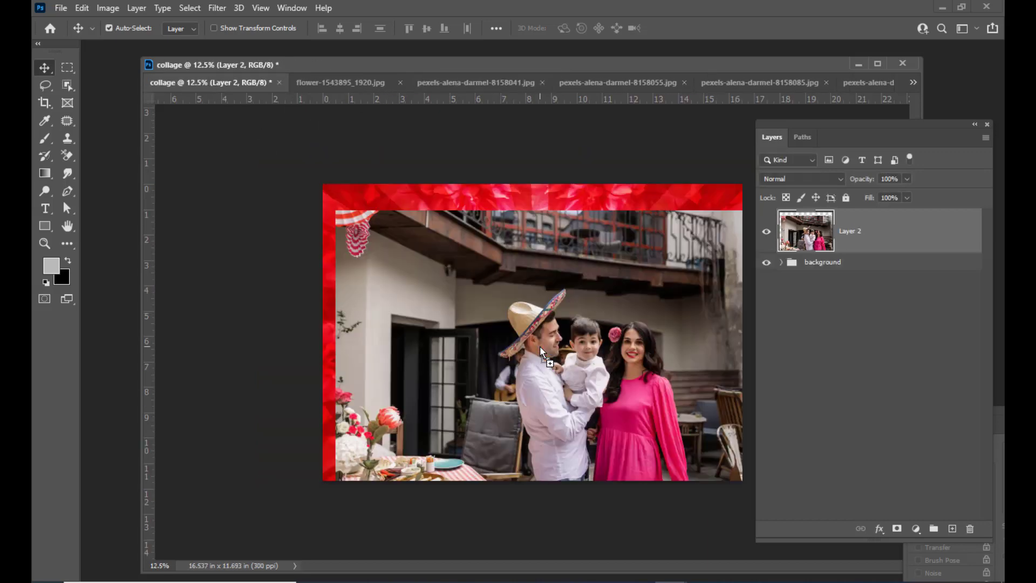
pyautogui.moveTo(589, 300); pyautogui.dragTo(572, 290)
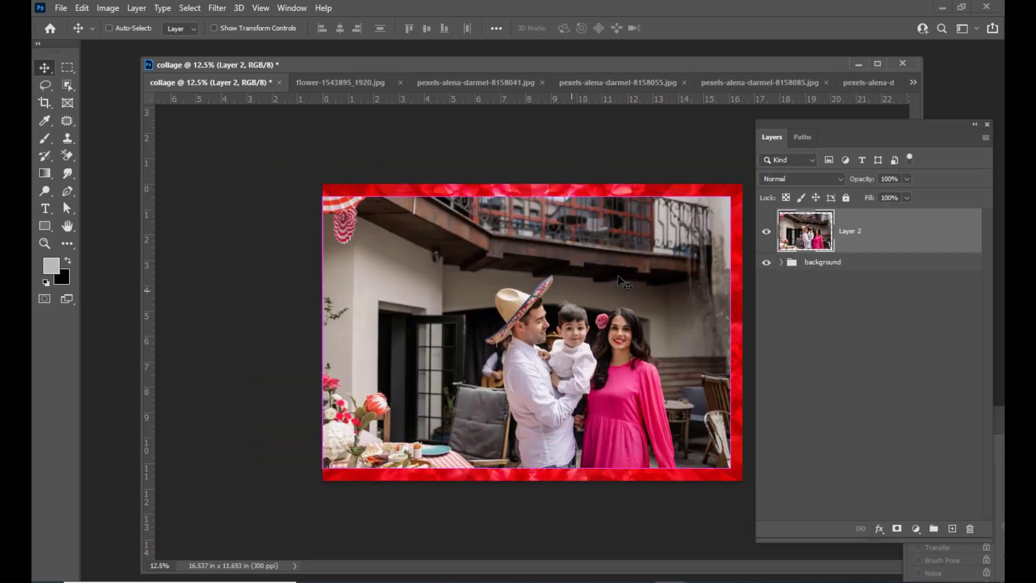
# Scale the family photo on Layer 2 to about 49% and place it near the centre of the collage.
pyautogui.hotkey('ctrl', 't')
pyautogui.moveTo(731, 198); pyautogui.dragTo(610, 276)
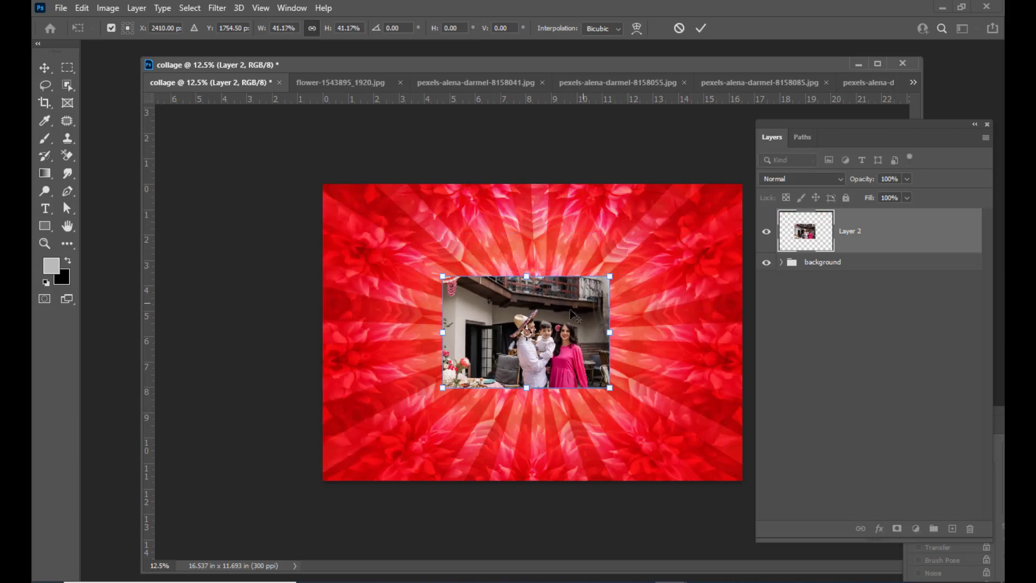
pyautogui.moveTo(572, 312); pyautogui.dragTo(578, 312)
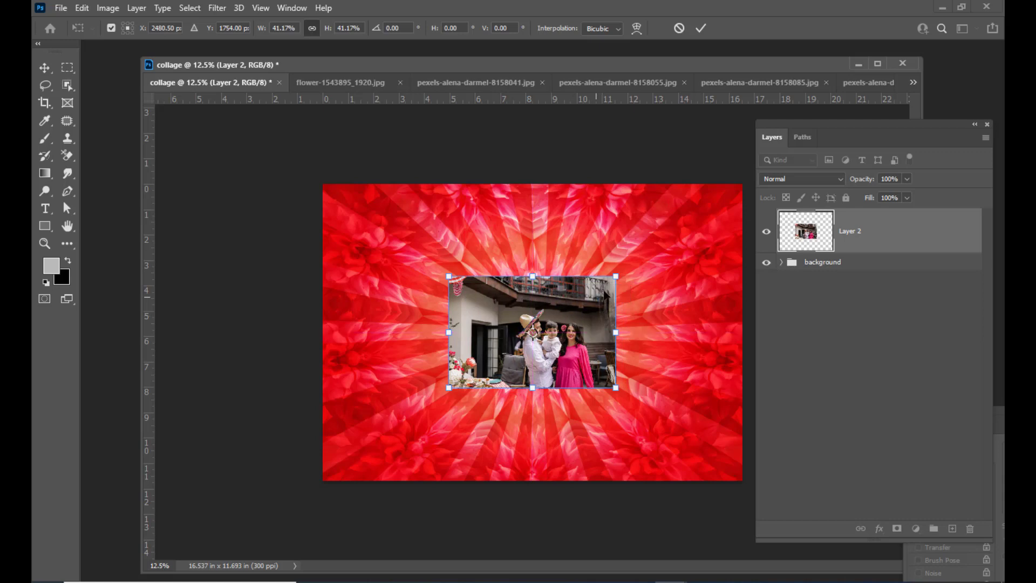
pyautogui.moveTo(616, 276)
pyautogui.mouseDown()
pyautogui.moveTo(632, 267)
pyautogui.moveTo(625, 291)
pyautogui.mouseUp()
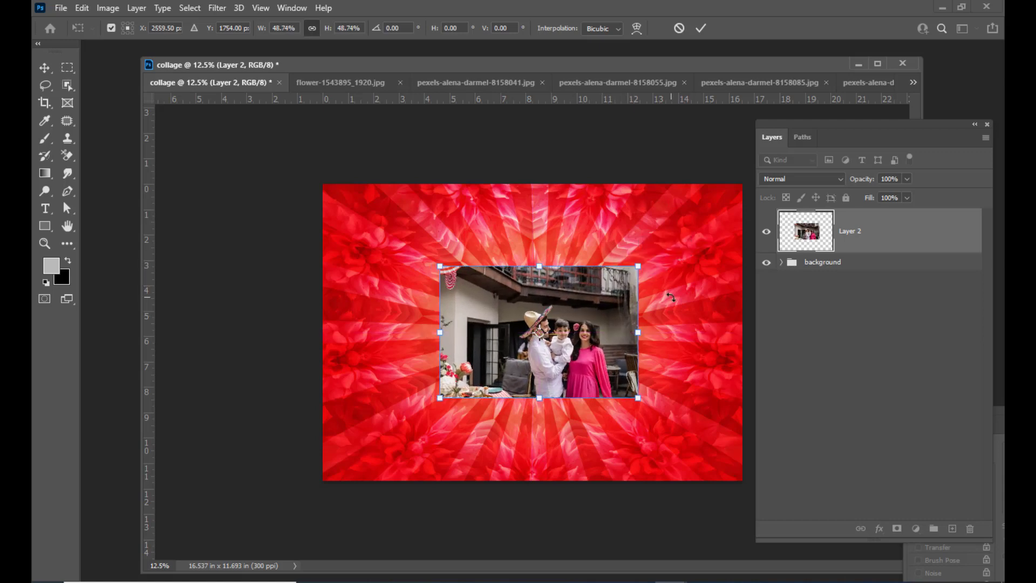
pyautogui.press('Return')
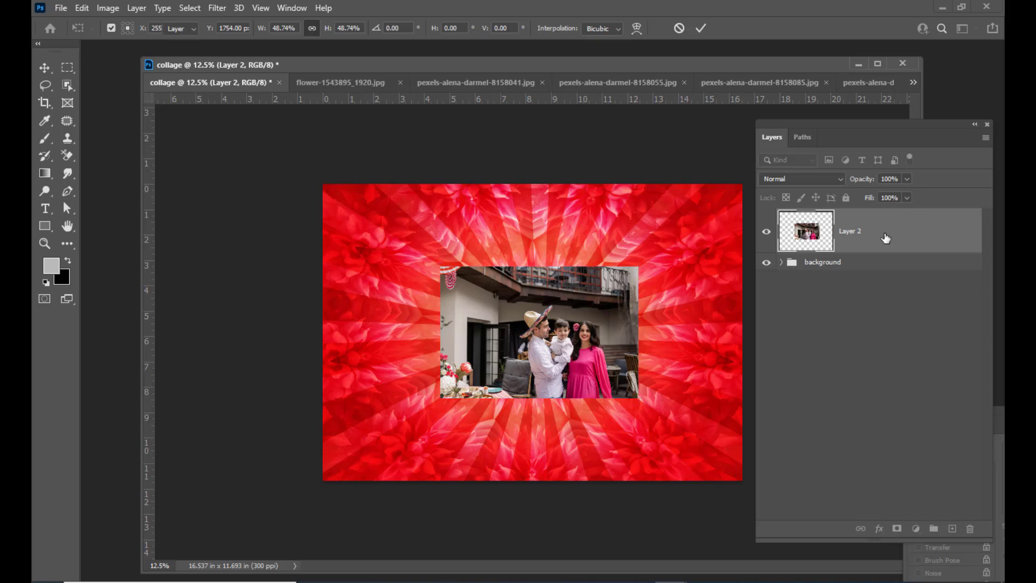
# Add a white Stroke layer effect around the outside of the family photo on Layer 2.
pyautogui.moveTo(532, 63); pyautogui.dragTo(519, 67)
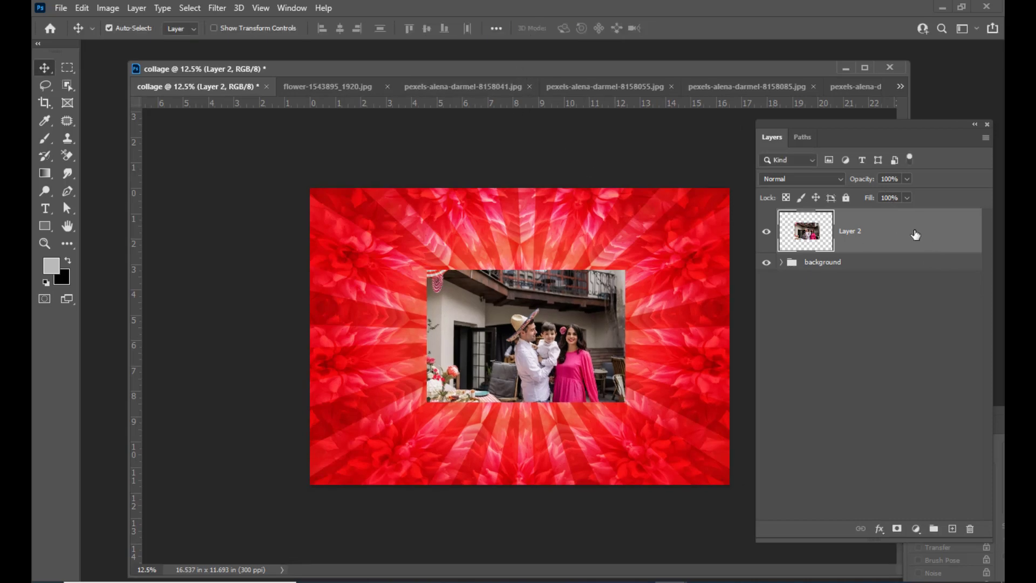
pyautogui.doubleClick(915, 234)
pyautogui.moveTo(646, 93); pyautogui.dragTo(714, 112)
pyautogui.moveTo(624, 112)
pyautogui.mouseDown()
pyautogui.moveTo(731, 104)
pyautogui.moveTo(717, 81)
pyautogui.mouseUp()
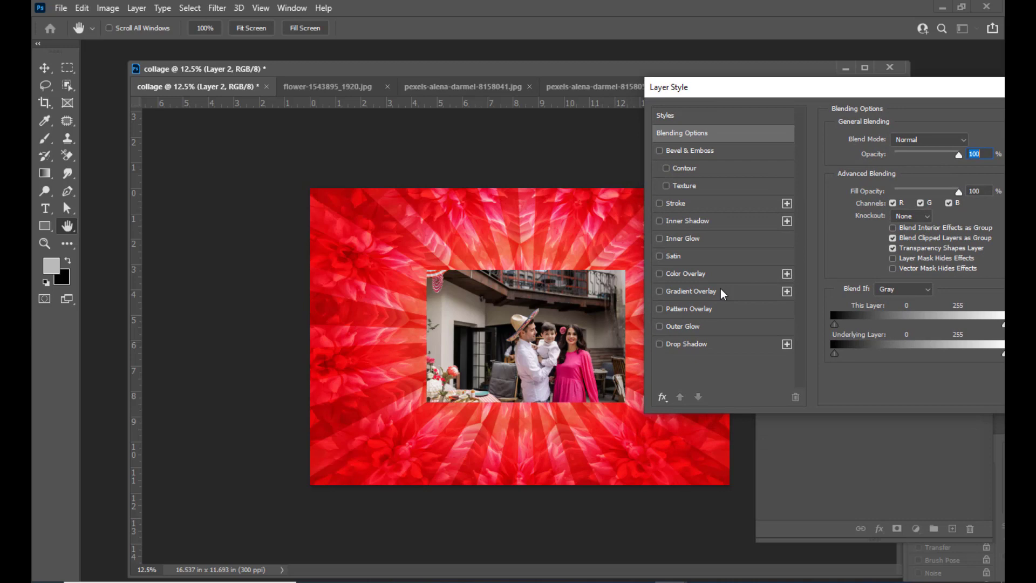
pyautogui.click(659, 203)
pyautogui.click(689, 208)
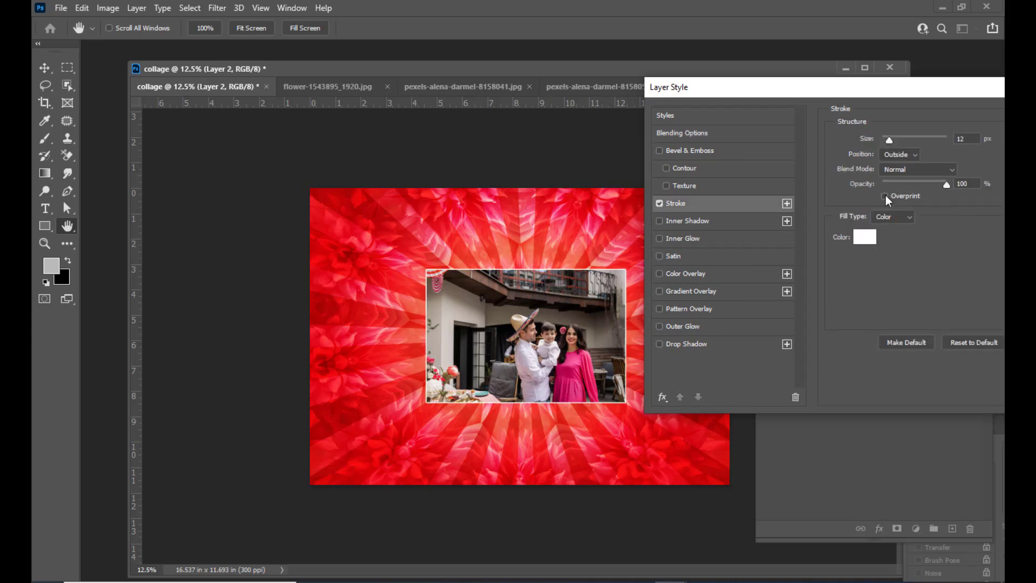
pyautogui.moveTo(860, 90); pyautogui.dragTo(816, 90)
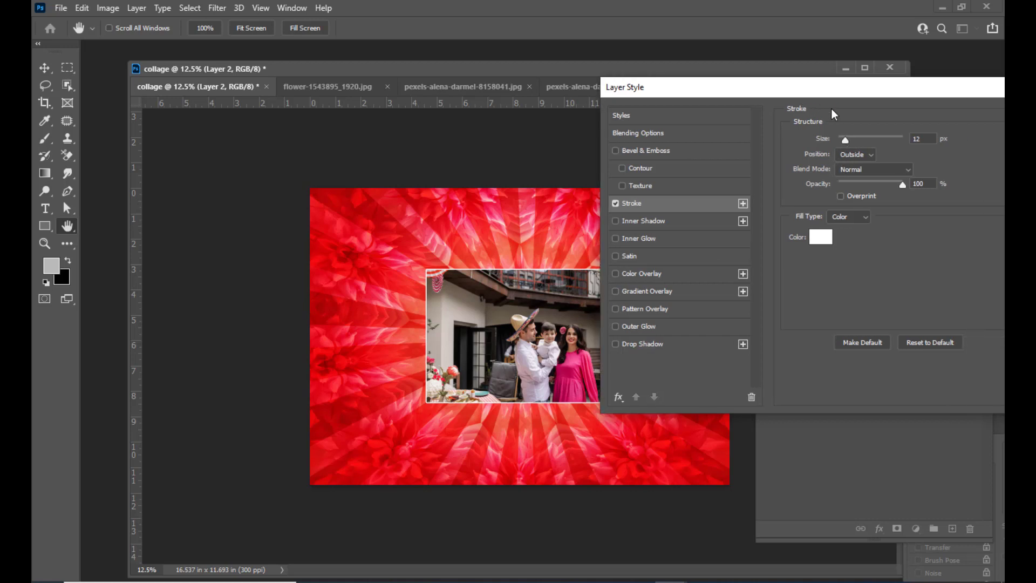
# Set the photo's stroke size to 50 px with the Outside position.
pyautogui.click(854, 157)
pyautogui.click(855, 156)
pyautogui.moveTo(849, 141); pyautogui.dragTo(855, 140)
pyautogui.moveTo(778, 90); pyautogui.dragTo(819, 90)
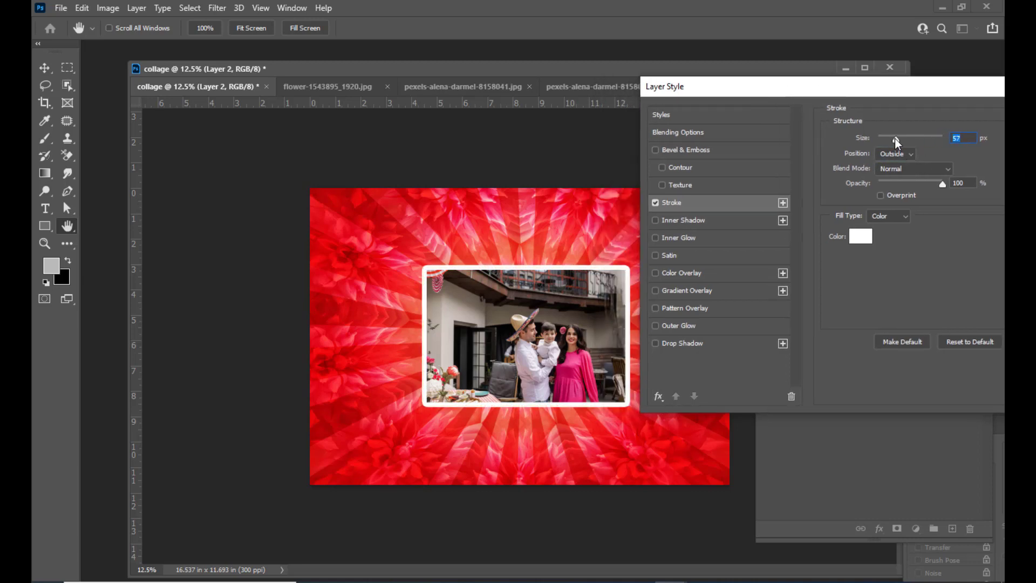
pyautogui.moveTo(895, 138); pyautogui.dragTo(893, 139)
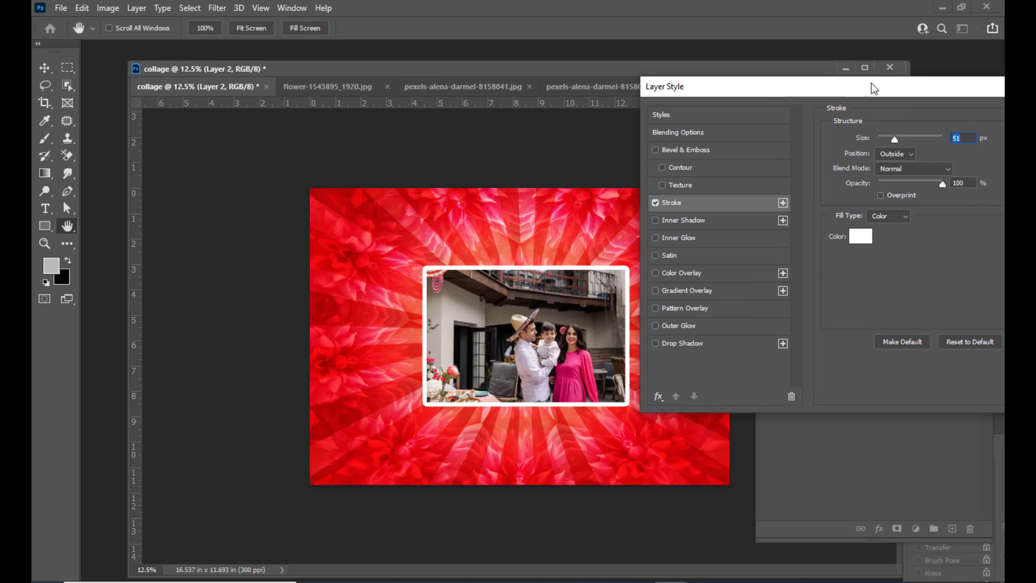
pyautogui.moveTo(874, 88); pyautogui.dragTo(857, 91)
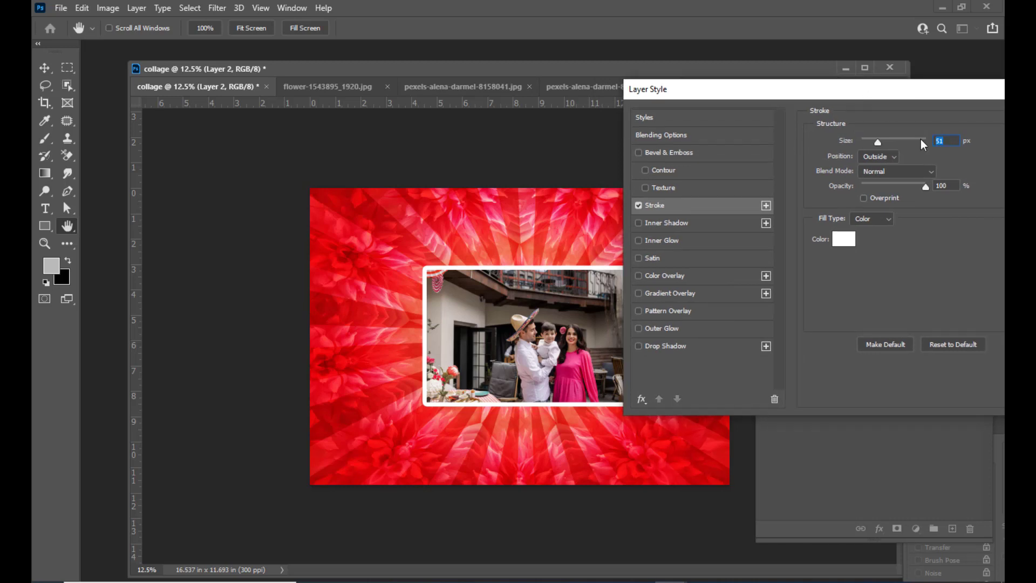
pyautogui.write('50')
pyautogui.moveTo(824, 99); pyautogui.dragTo(834, 98)
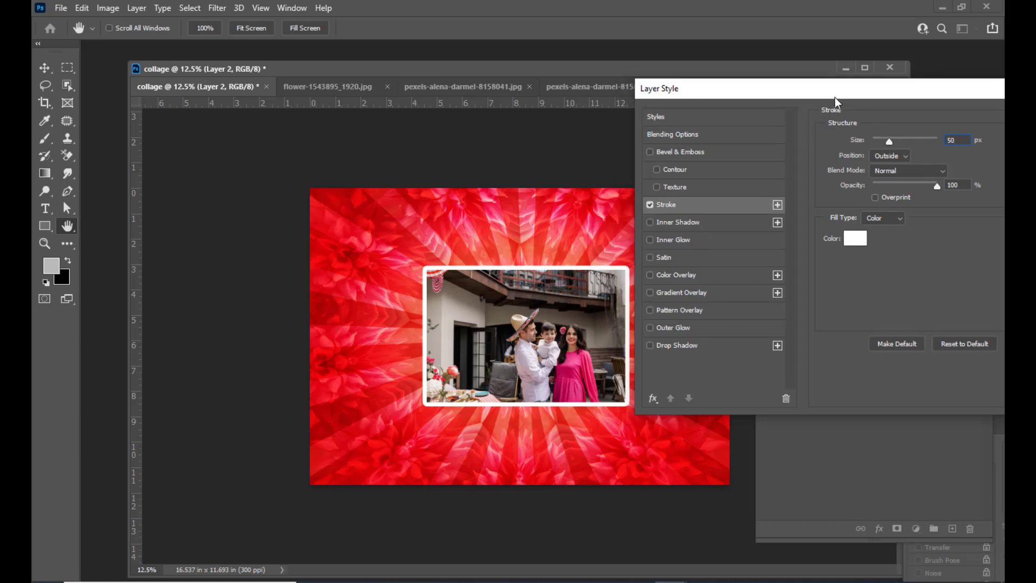
pyautogui.moveTo(703, 88); pyautogui.dragTo(715, 88)
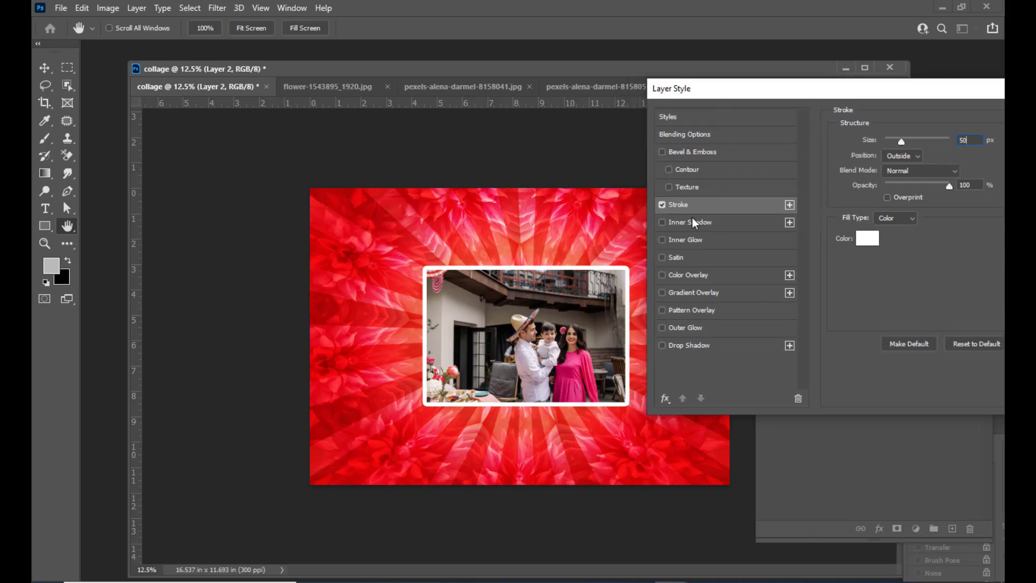
# Add an Inner Shadow effect to the family photo on Layer 2, keeping its preset settings.
pyautogui.click(662, 222)
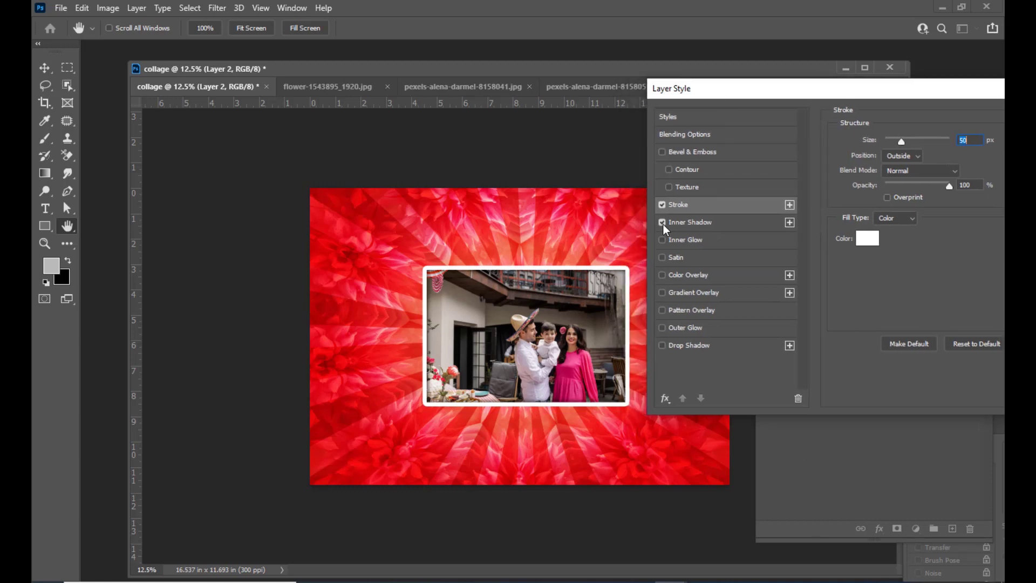
pyautogui.click(695, 225)
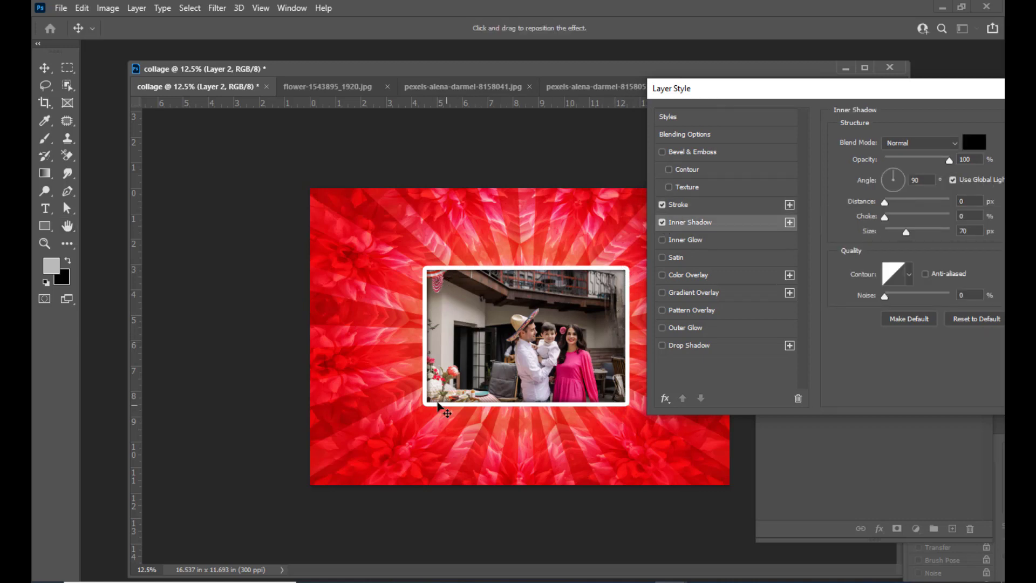
pyautogui.moveTo(698, 86); pyautogui.dragTo(694, 76)
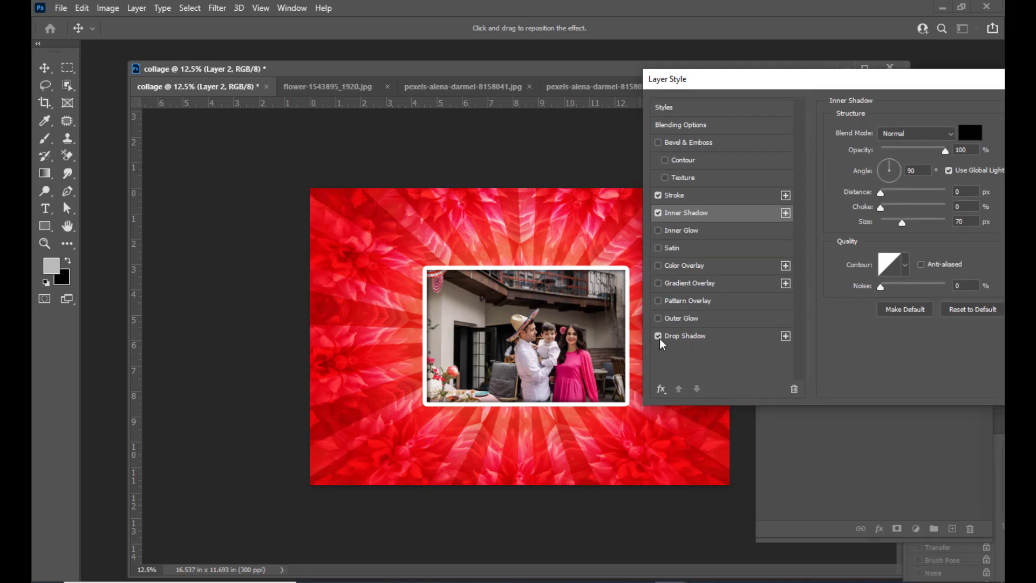
# Add a Drop Shadow to the family photo with Normal blend mode, 100% opacity, 30 px distance, 8% spread and 128 px size.
pyautogui.click(690, 339)
pyautogui.click(716, 212)
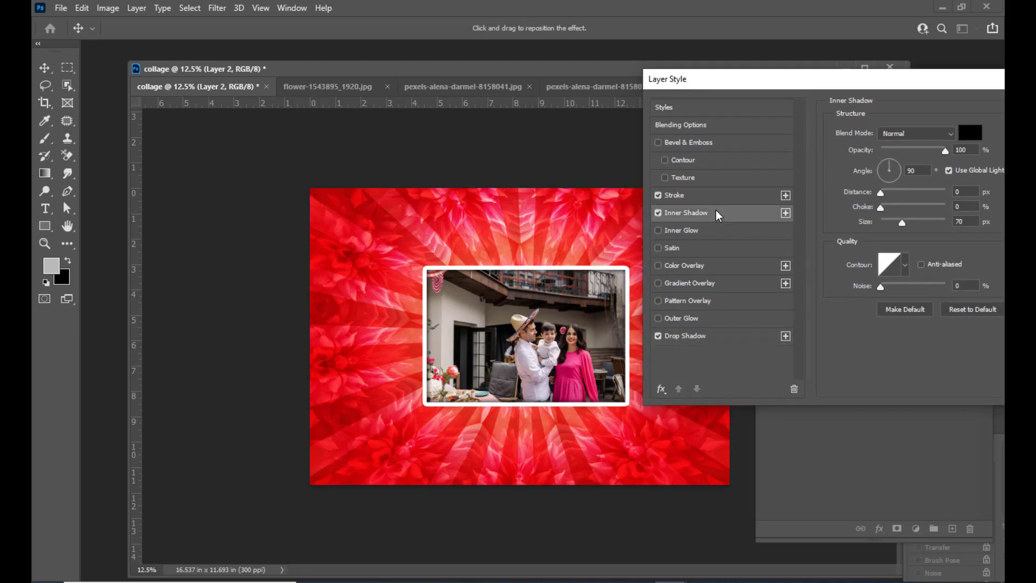
pyautogui.click(709, 337)
pyautogui.moveTo(854, 87); pyautogui.dragTo(823, 75)
pyautogui.click(914, 312)
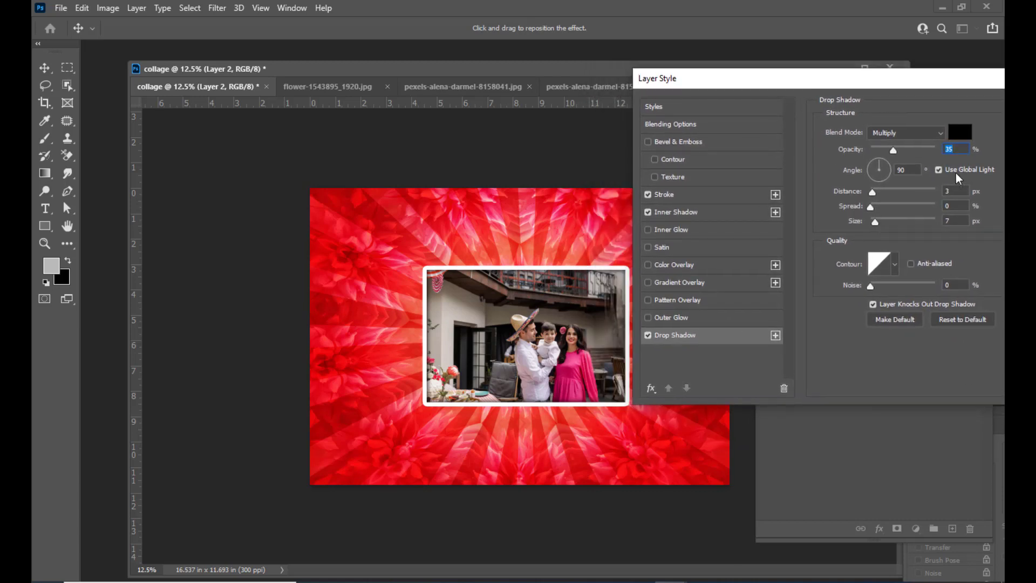
pyautogui.moveTo(893, 150); pyautogui.dragTo(950, 151)
pyautogui.moveTo(875, 222); pyautogui.dragTo(891, 225)
pyautogui.click(895, 133)
pyautogui.click(890, 142)
pyautogui.moveTo(870, 207); pyautogui.dragTo(907, 222)
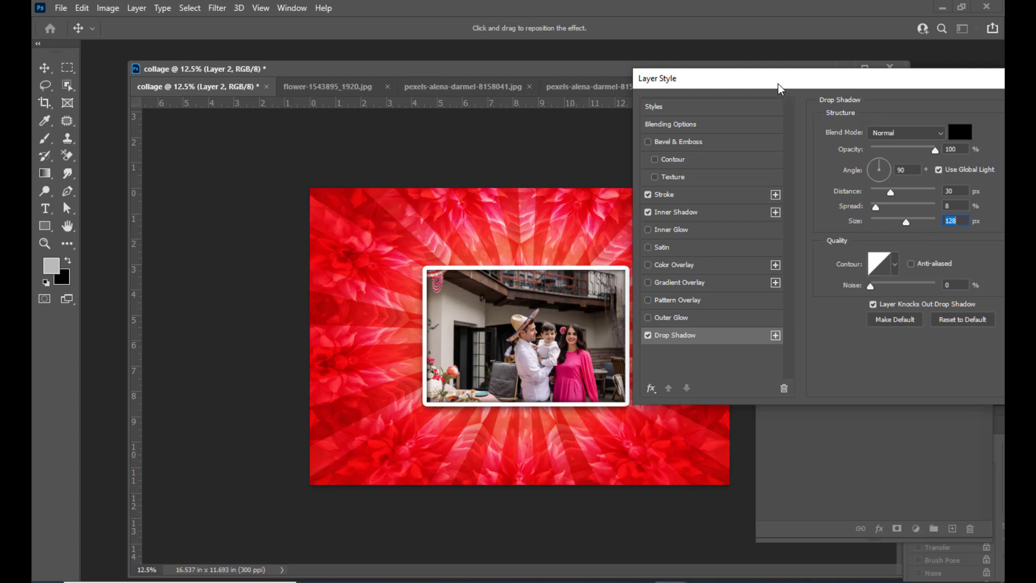
# Apply the layer effects to the family photo on Layer 2 and close the flower-1543895_1920.jpg document.
pyautogui.moveTo(780, 82); pyautogui.dragTo(718, 127)
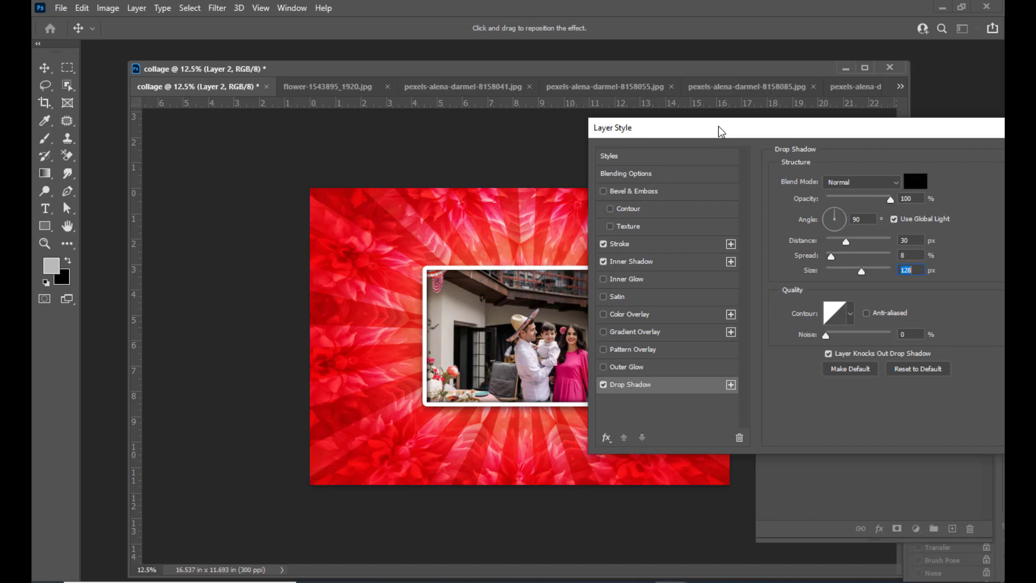
pyautogui.moveTo(718, 126); pyautogui.dragTo(376, 119)
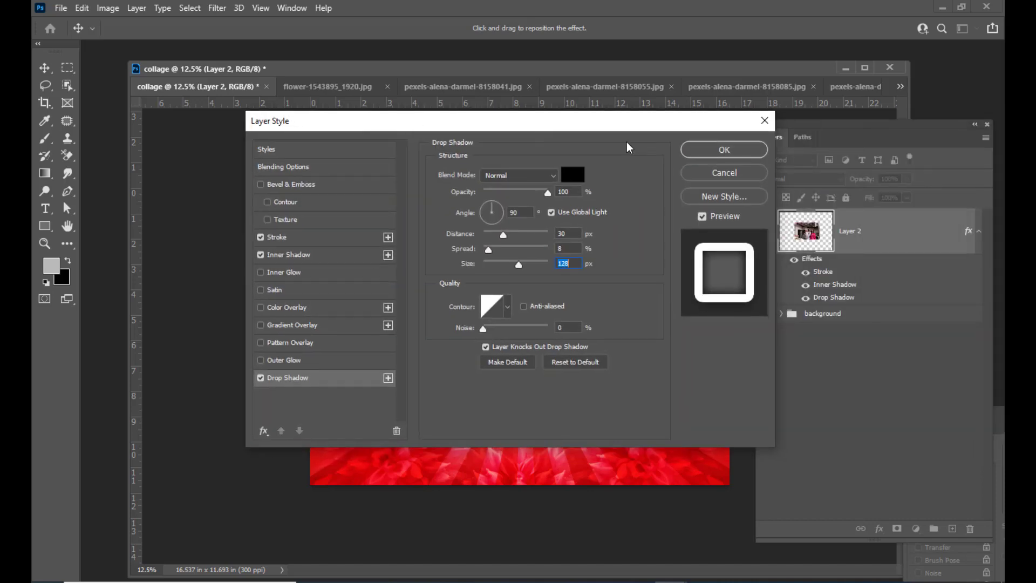
pyautogui.click(734, 152)
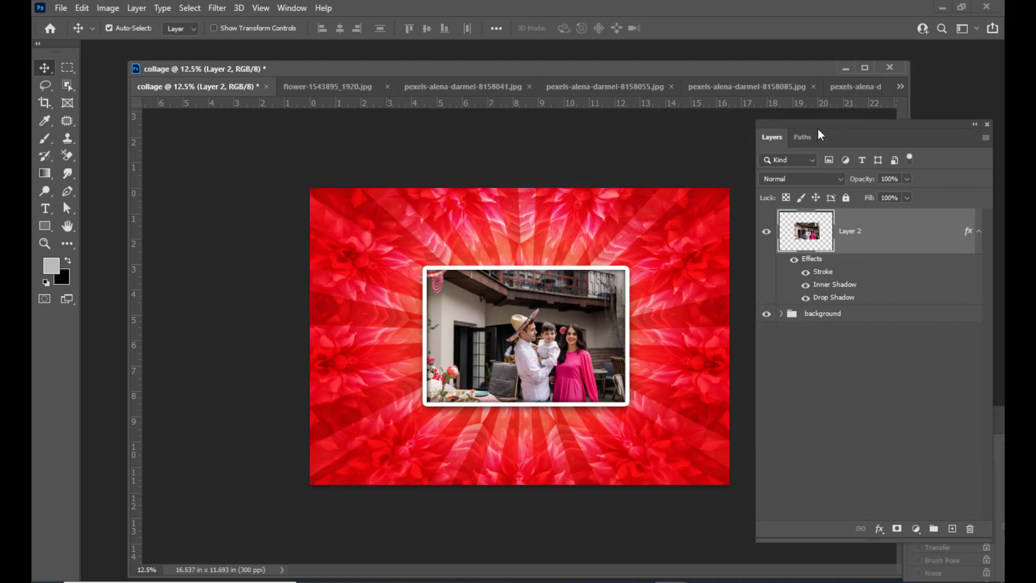
pyautogui.moveTo(801, 121); pyautogui.dragTo(807, 133)
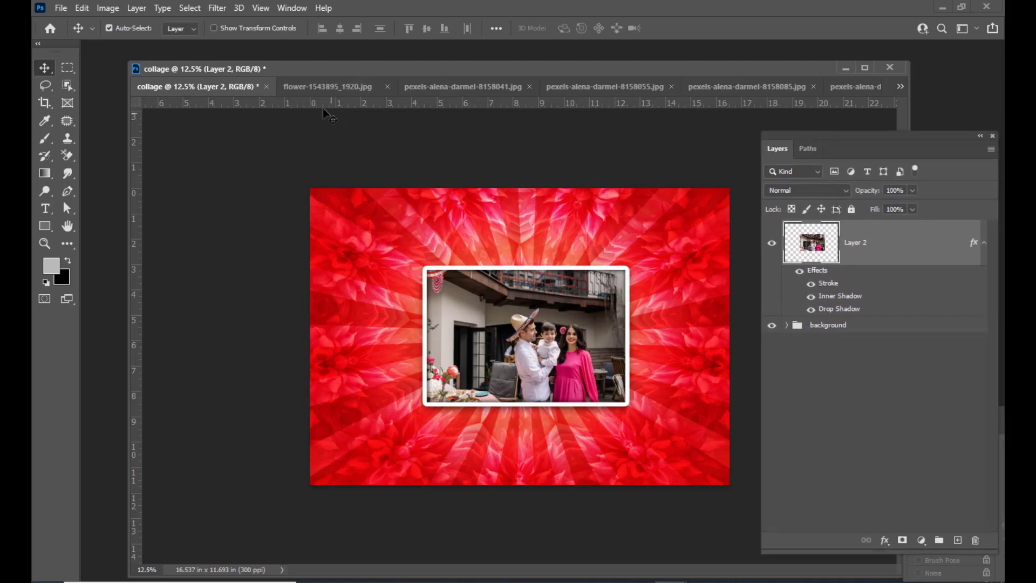
pyautogui.click(341, 85)
pyautogui.hotkey('ctrl', 'w')
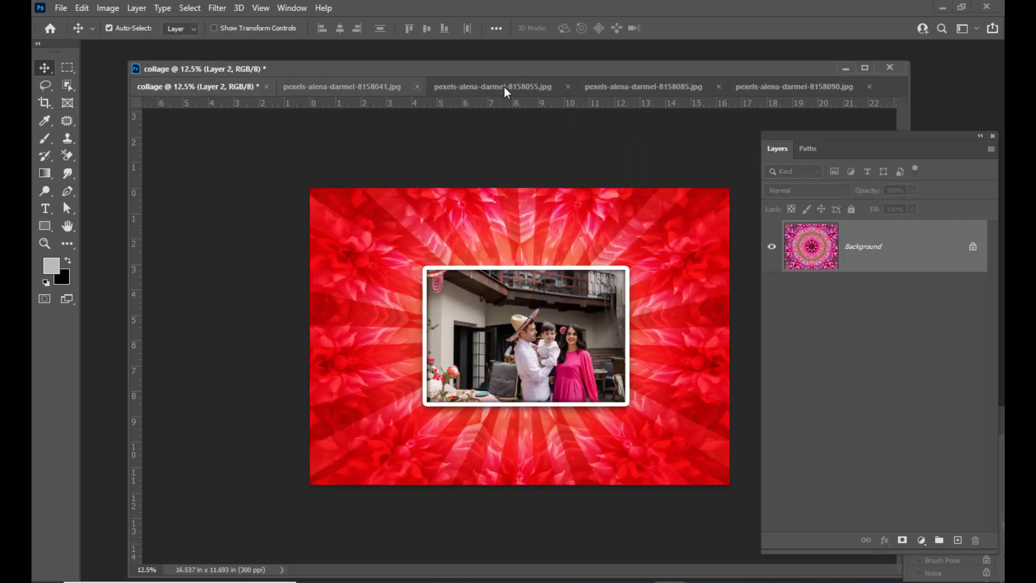
# Add pexels-alena-darmel-8158085.jpg to the collage, scaled to about 33%, rotated about 15° and placed in the canvas's upper-left area.
pyautogui.click(646, 87)
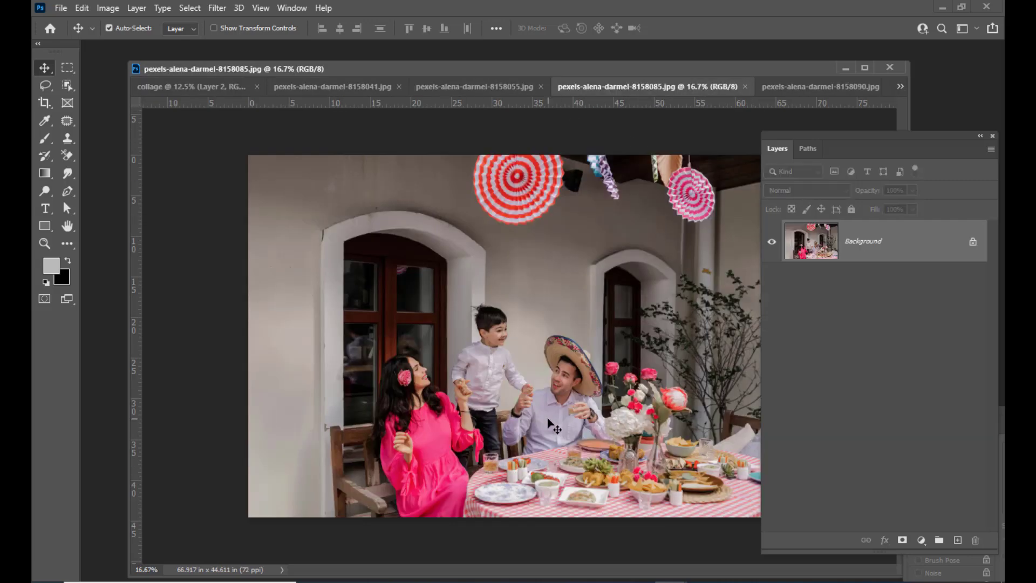
pyautogui.moveTo(549, 345); pyautogui.dragTo(436, 366)
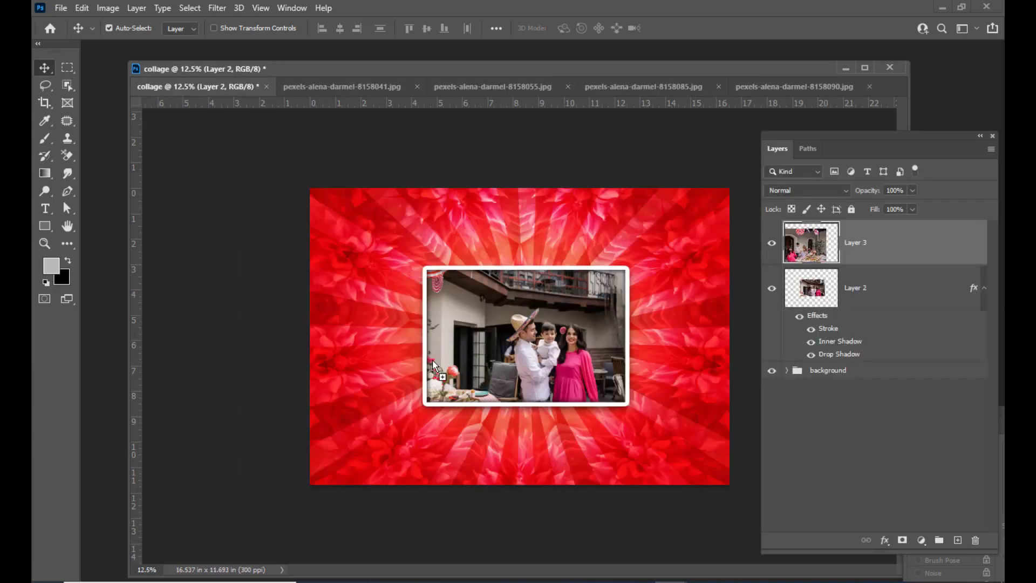
pyautogui.hotkey('ctrl', 't')
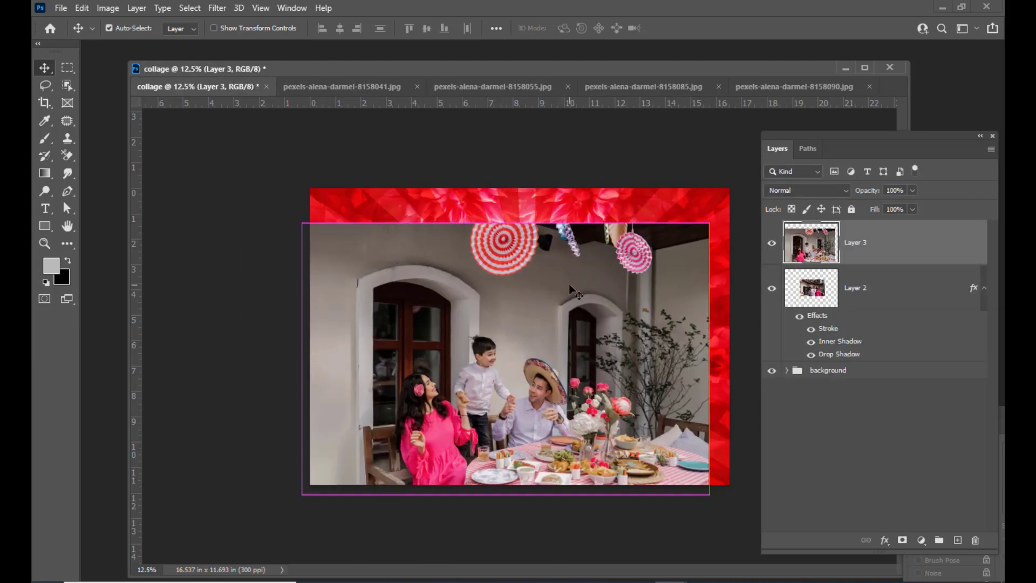
pyautogui.moveTo(710, 221); pyautogui.dragTo(579, 310)
pyautogui.moveTo(510, 346); pyautogui.dragTo(398, 258)
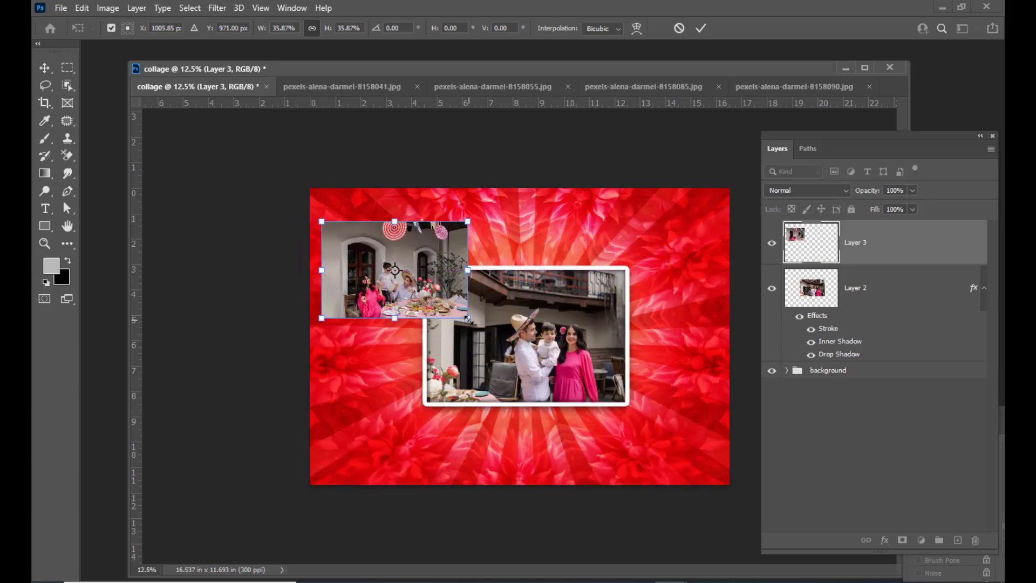
pyautogui.moveTo(467, 318); pyautogui.dragTo(448, 332)
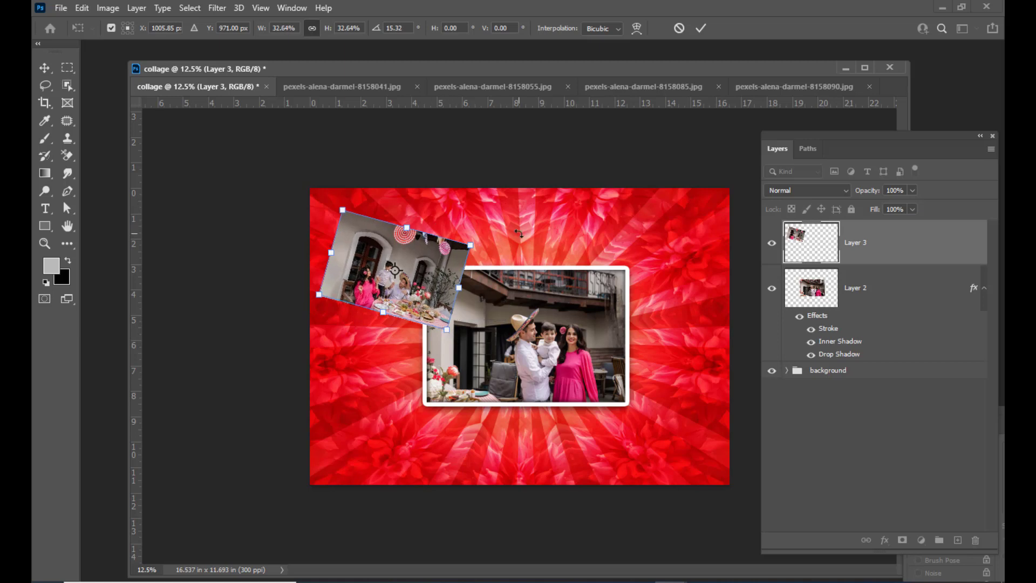
pyautogui.press('Return')
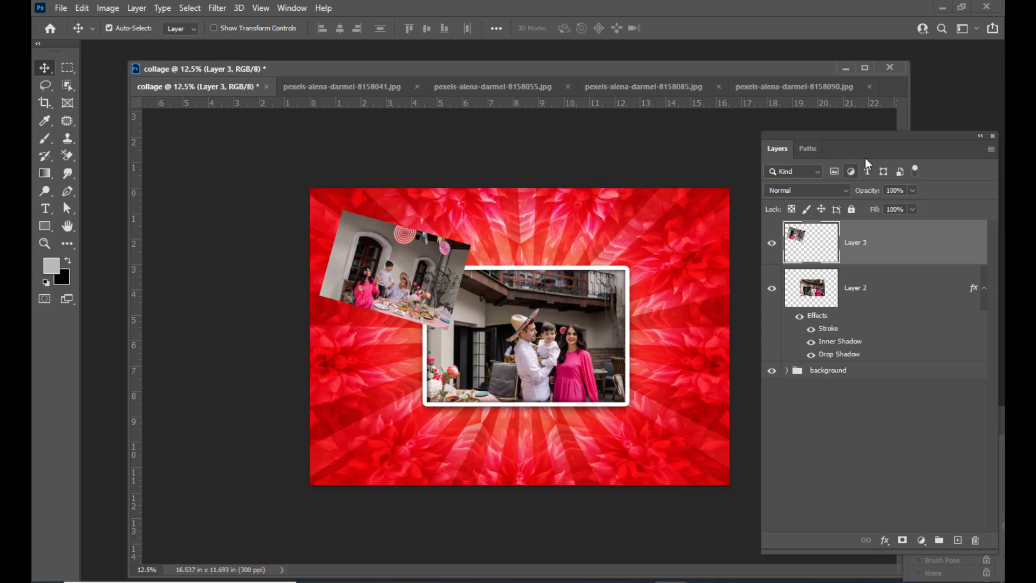
# Copy the layer effects of Layer 2 onto Layer 3 and move Layer 3 beneath Layer 2.
pyautogui.moveTo(801, 137); pyautogui.dragTo(776, 137)
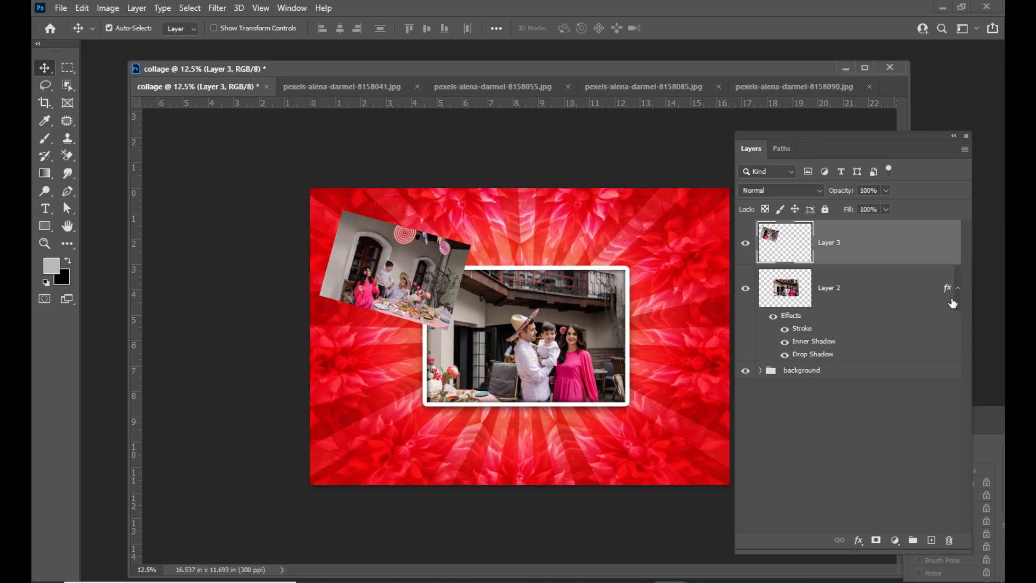
pyautogui.moveTo(853, 133); pyautogui.dragTo(854, 133)
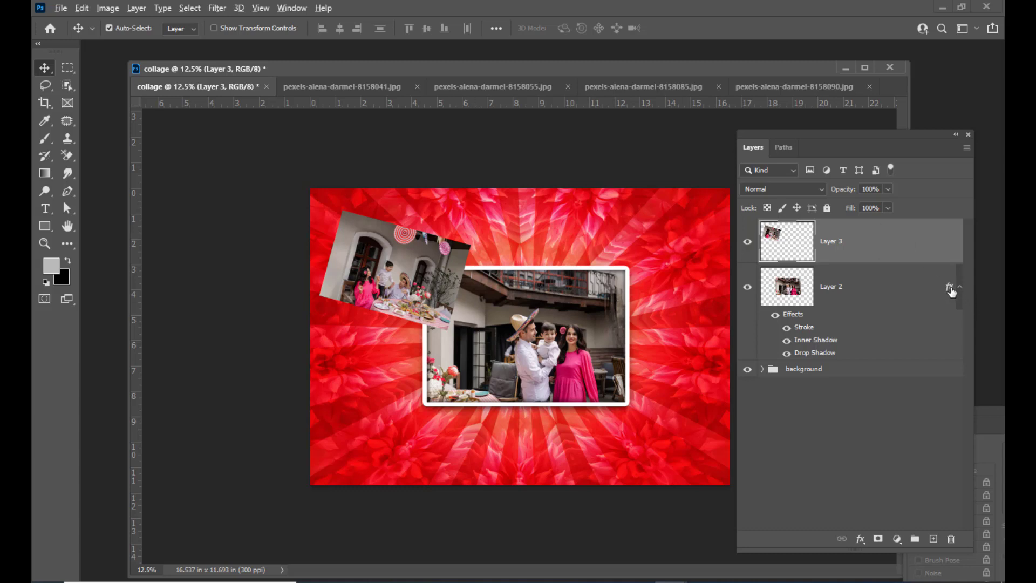
pyautogui.moveTo(949, 290); pyautogui.dragTo(942, 244)
pyautogui.moveTo(941, 239); pyautogui.dragTo(941, 239)
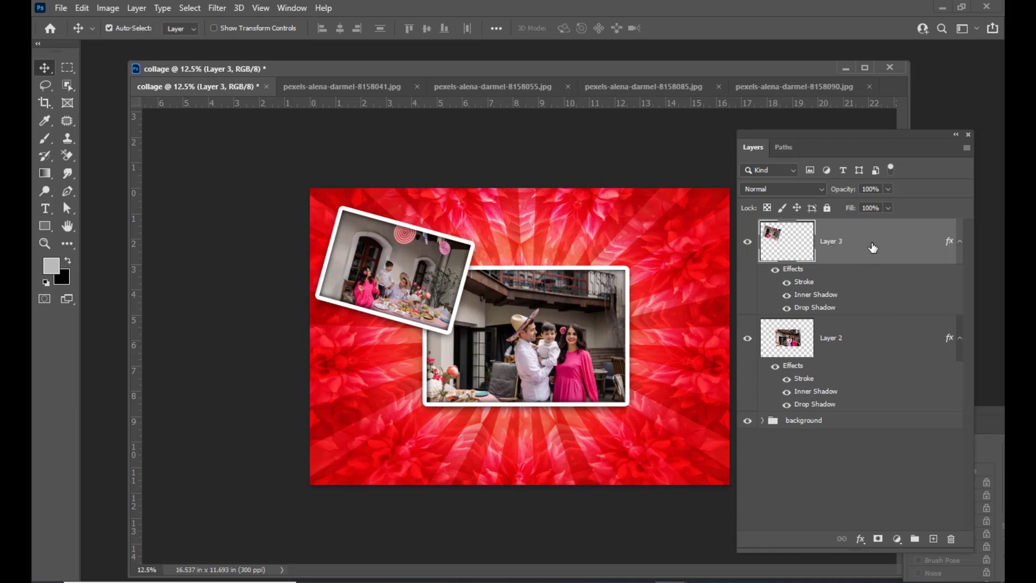
pyautogui.moveTo(870, 247); pyautogui.dragTo(864, 399)
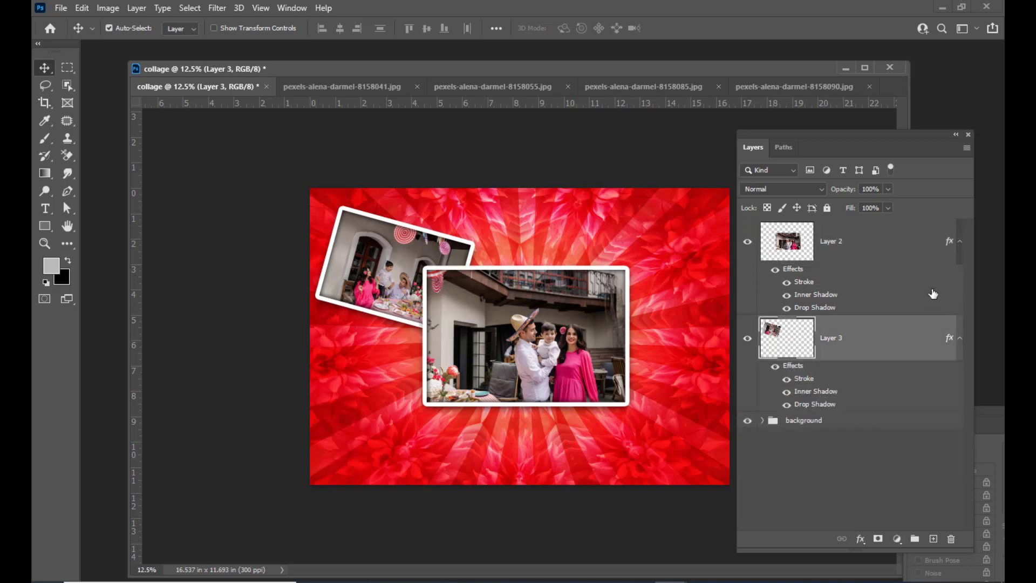
pyautogui.moveTo(827, 134); pyautogui.dragTo(840, 130)
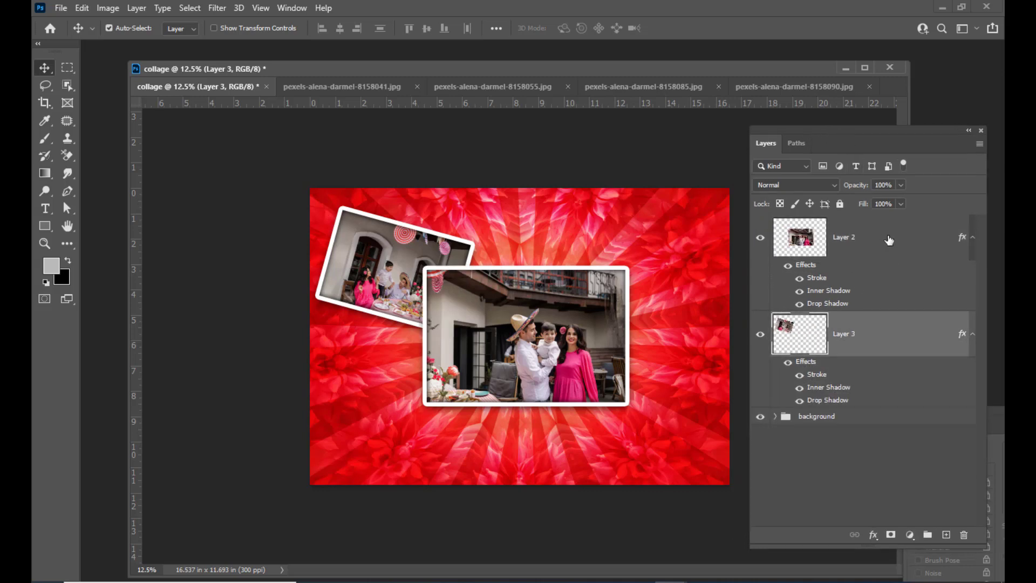
# Scale the central family photo on Layer 2 down to about 85%, keeping its center in place.
pyautogui.click(890, 236)
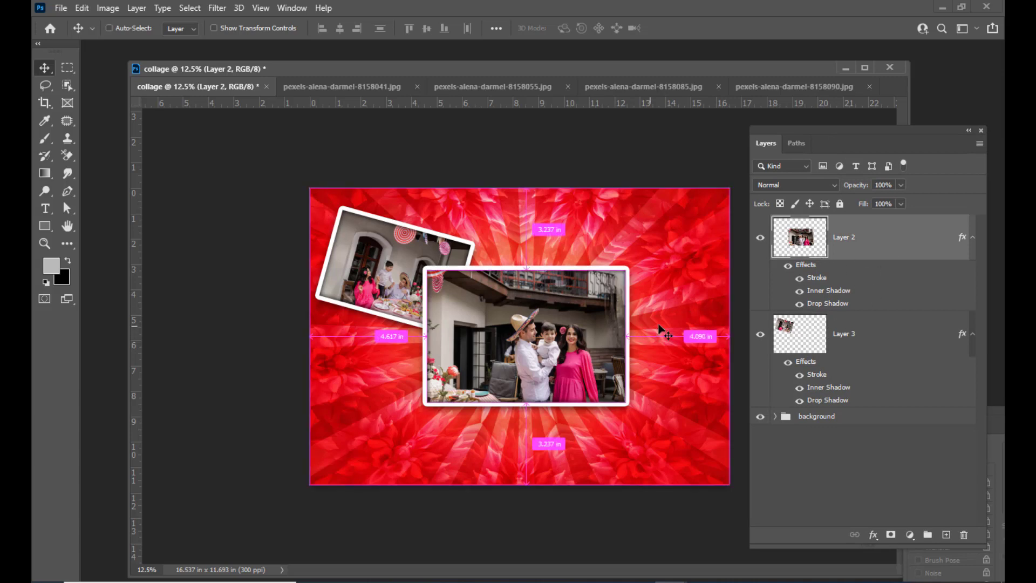
pyautogui.hotkey('ctrl', 't')
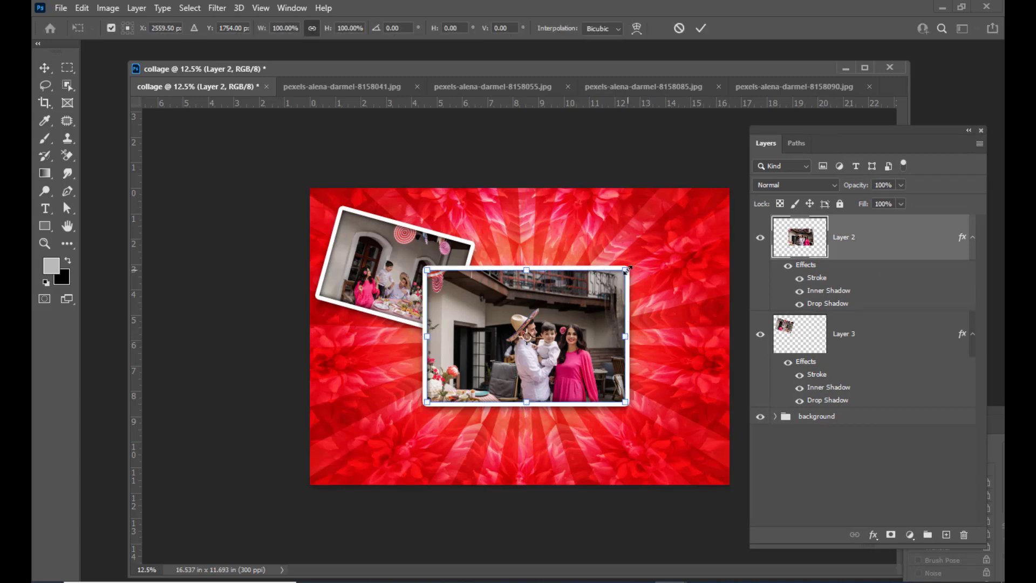
pyautogui.moveTo(628, 269); pyautogui.dragTo(616, 277)
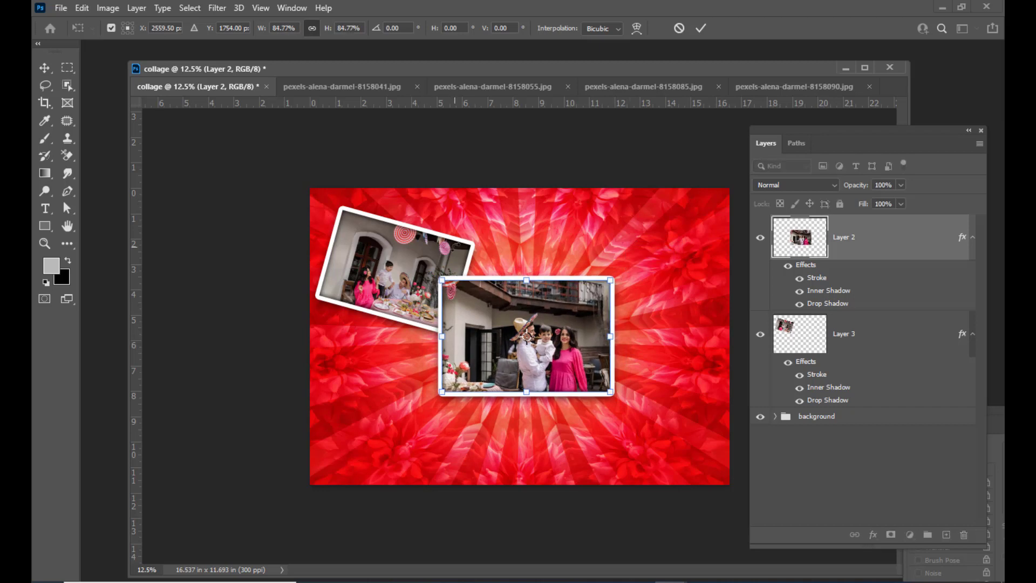
pyautogui.press('Return')
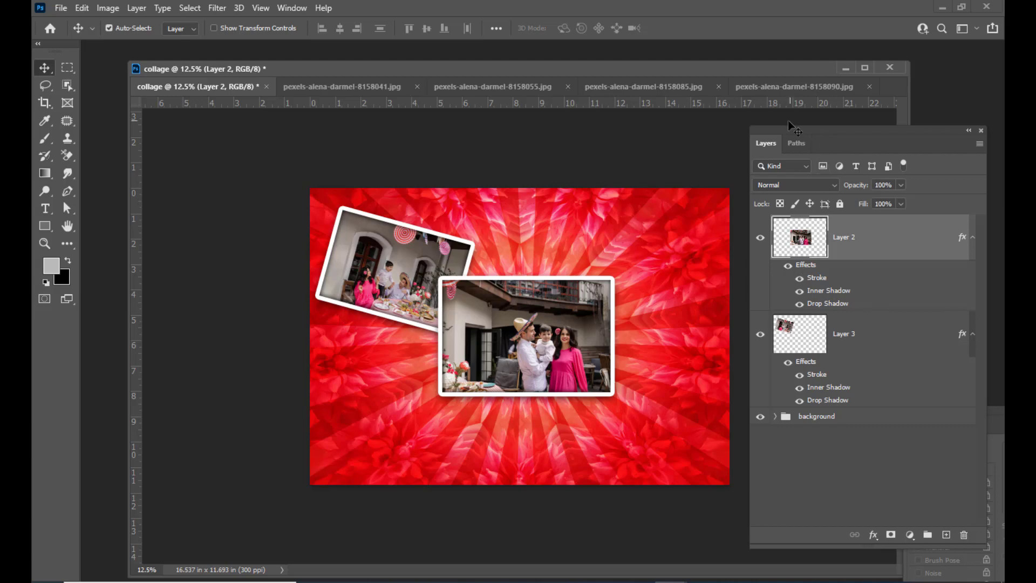
pyautogui.moveTo(785, 129); pyautogui.dragTo(803, 130)
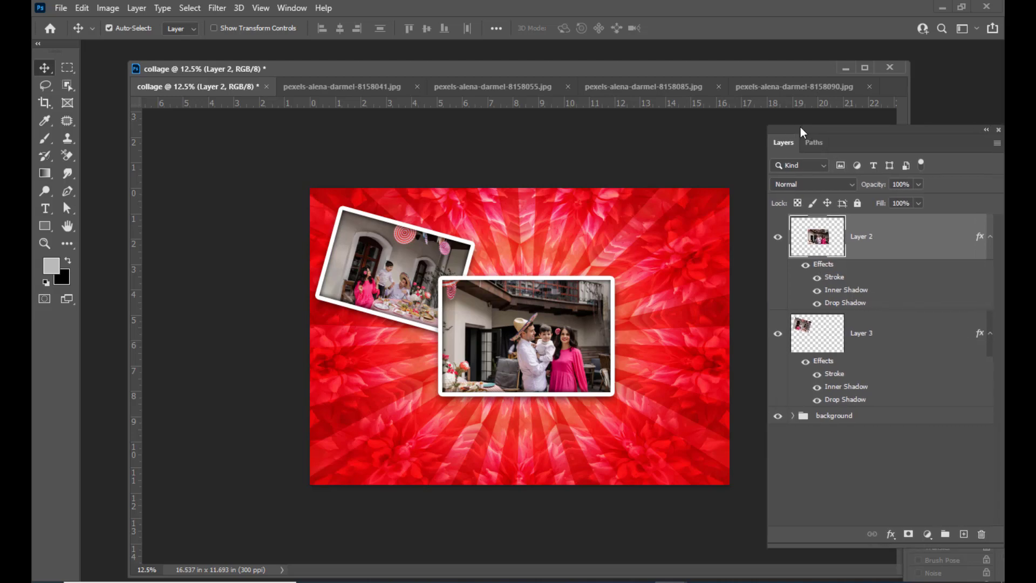
# Copy the portrait photo pexels-alena-darmel-8158090.jpg into the collage document as the topmost layer.
pyautogui.click(767, 88)
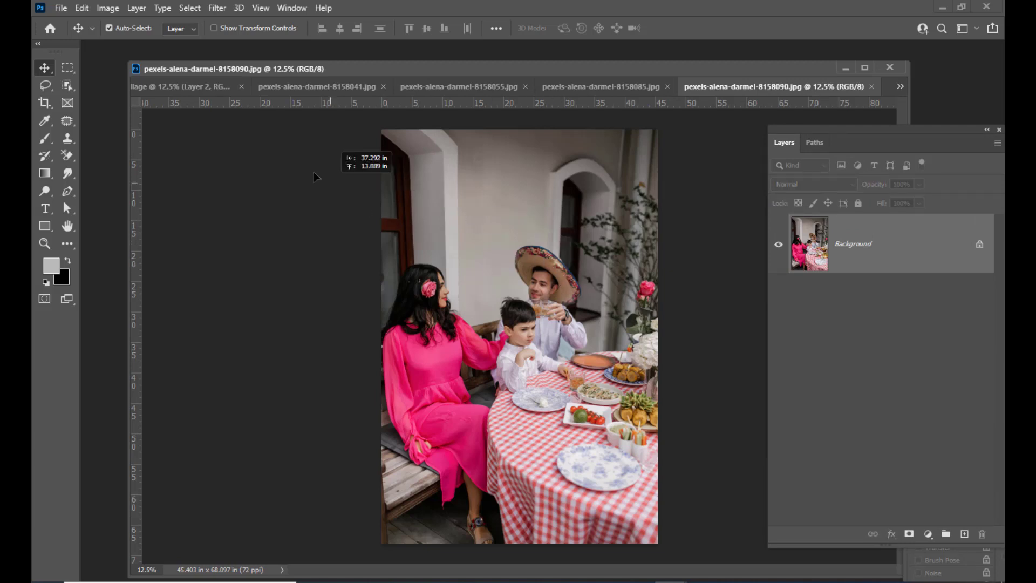
pyautogui.click(192, 87)
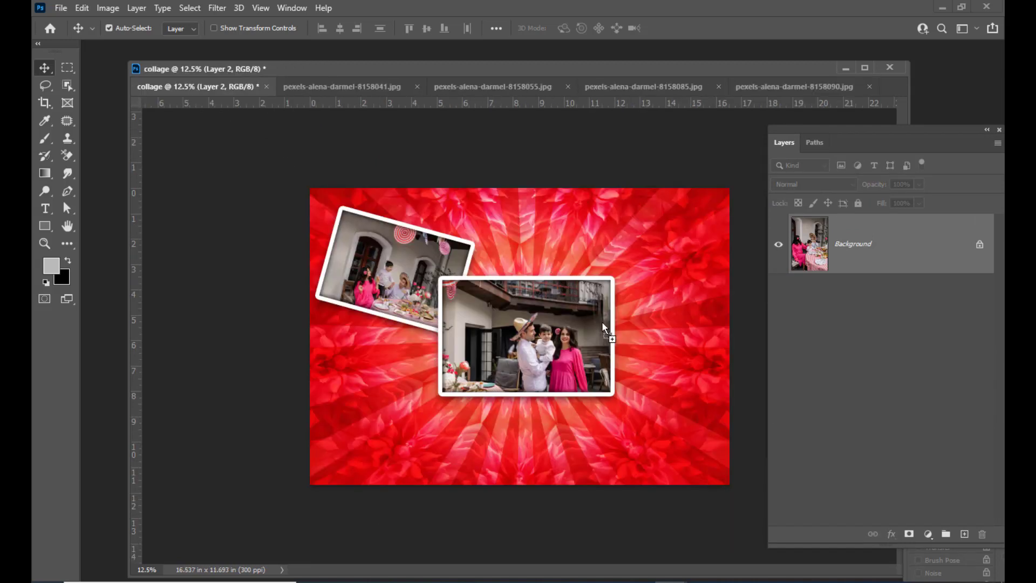
pyautogui.moveTo(601, 322); pyautogui.dragTo(601, 321)
pyautogui.moveTo(651, 276); pyautogui.dragTo(601, 298)
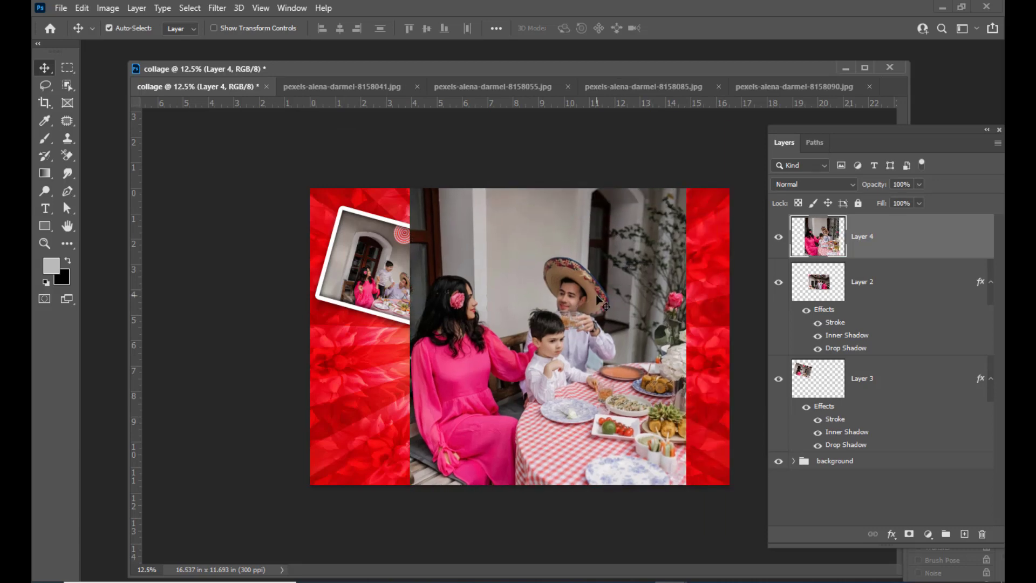
# Scale the portrait table photo on Layer 4 to about 71% and shift it right of the canvas center.
pyautogui.hotkey('ctrl', 't')
pyautogui.moveTo(646, 219); pyautogui.dragTo(654, 219)
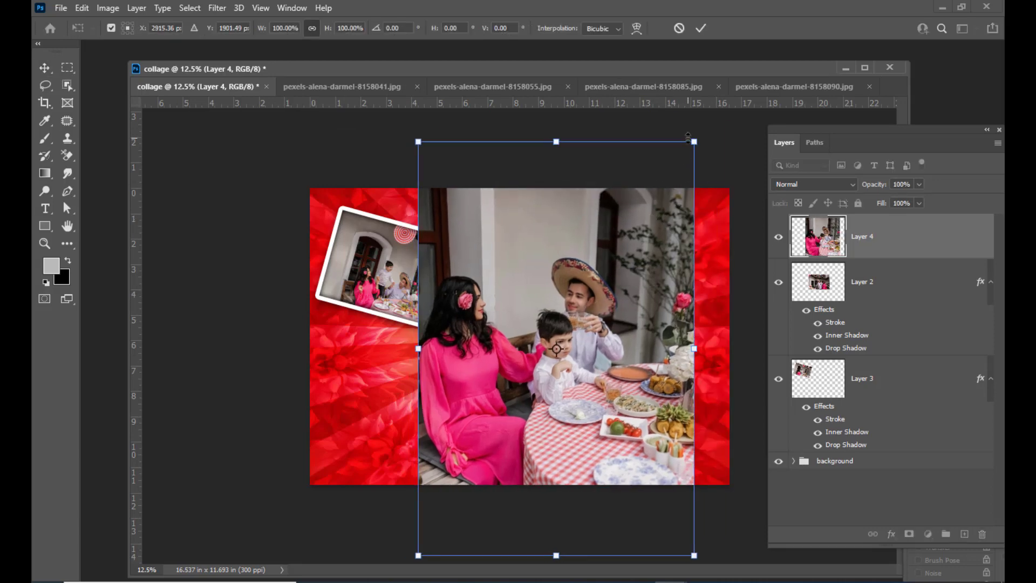
pyautogui.moveTo(694, 142); pyautogui.dragTo(623, 247)
pyautogui.moveTo(587, 293); pyautogui.dragTo(526, 274)
pyautogui.moveTo(562, 432); pyautogui.dragTo(586, 465)
pyautogui.moveTo(549, 379); pyautogui.dragTo(640, 364)
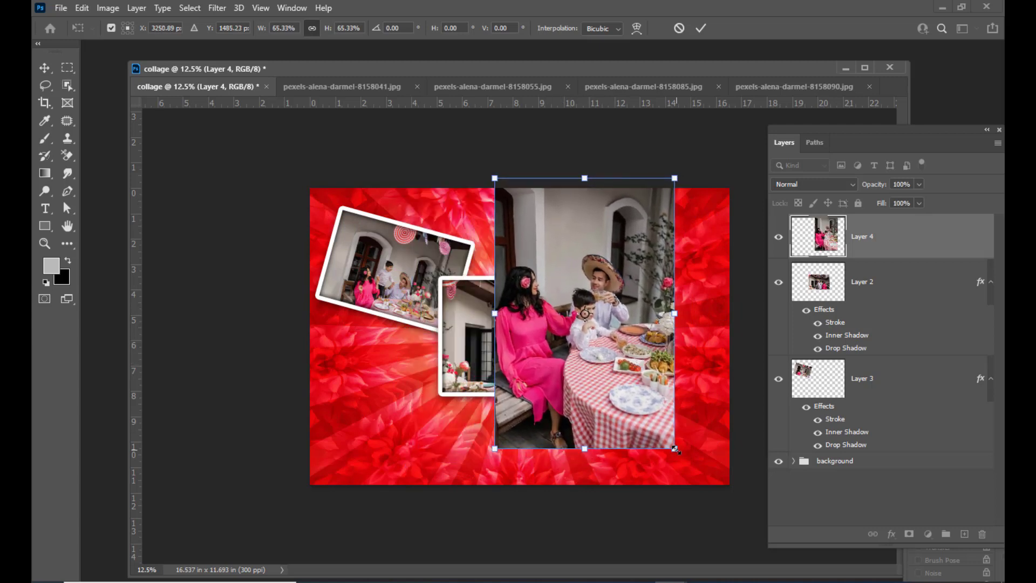
pyautogui.moveTo(677, 449); pyautogui.dragTo(684, 452)
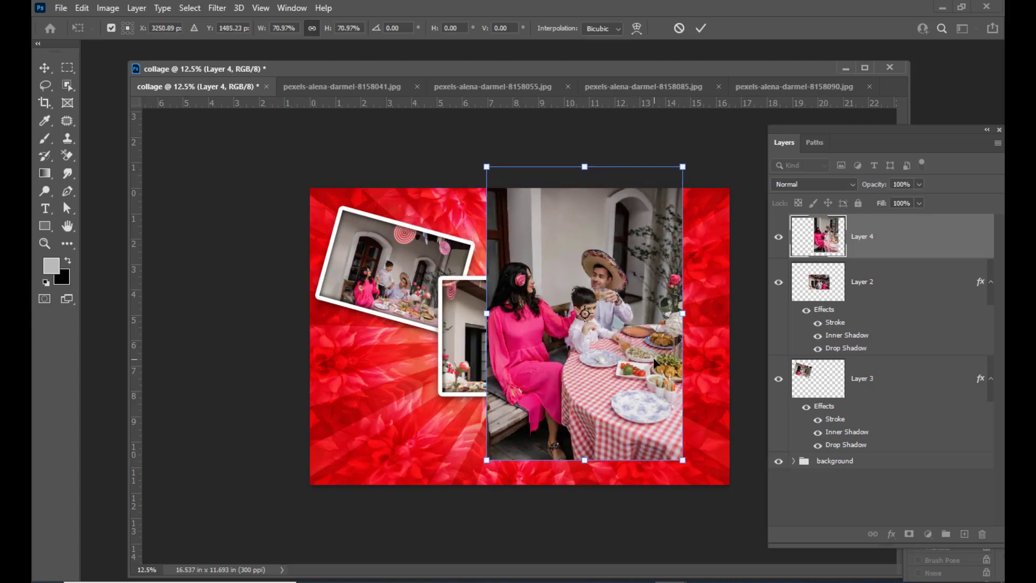
# Reposition the portrait photo on Layer 4 so it spans the canvas height just right of center.
pyautogui.moveTo(656, 363); pyautogui.dragTo(689, 374)
pyautogui.moveTo(642, 316); pyautogui.dragTo(642, 323)
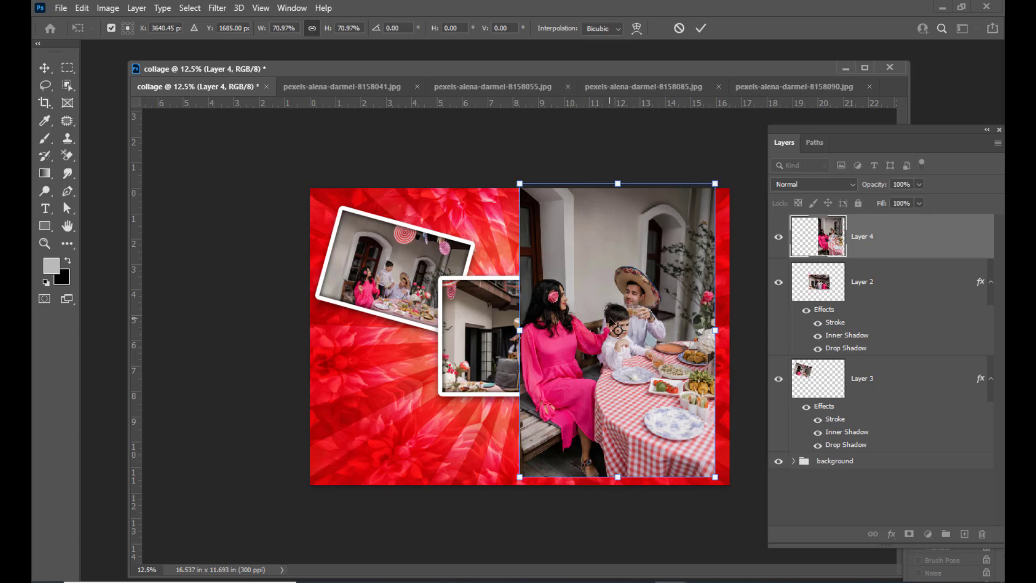
pyautogui.moveTo(562, 233); pyautogui.dragTo(662, 238)
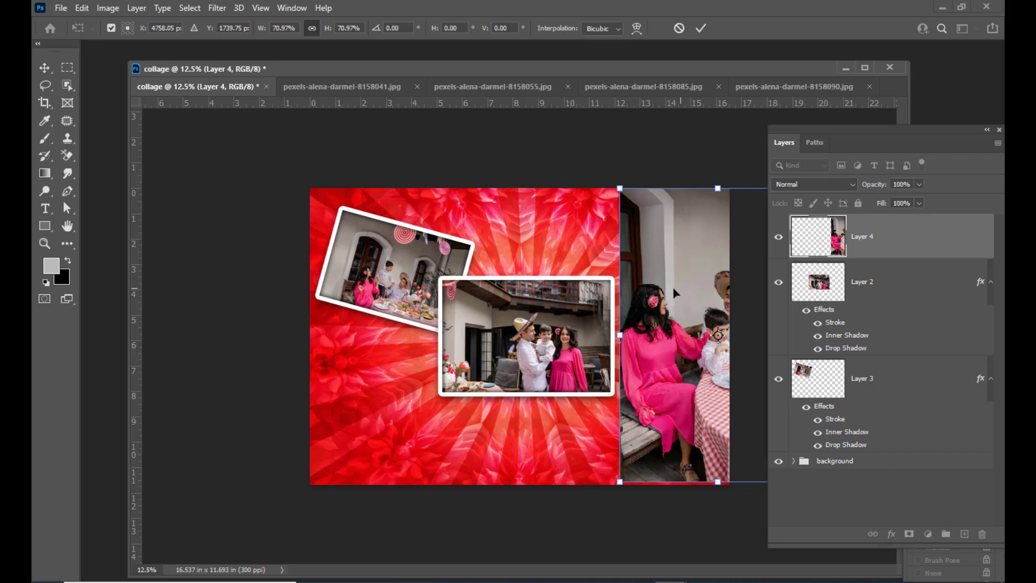
pyautogui.moveTo(672, 287); pyautogui.dragTo(509, 286)
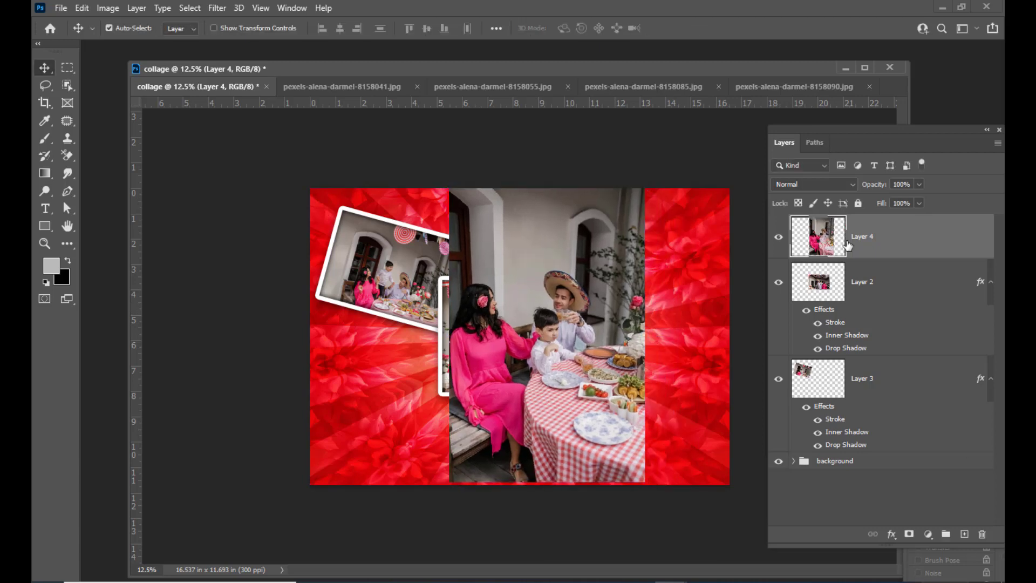
pyautogui.moveTo(573, 236); pyautogui.dragTo(594, 239)
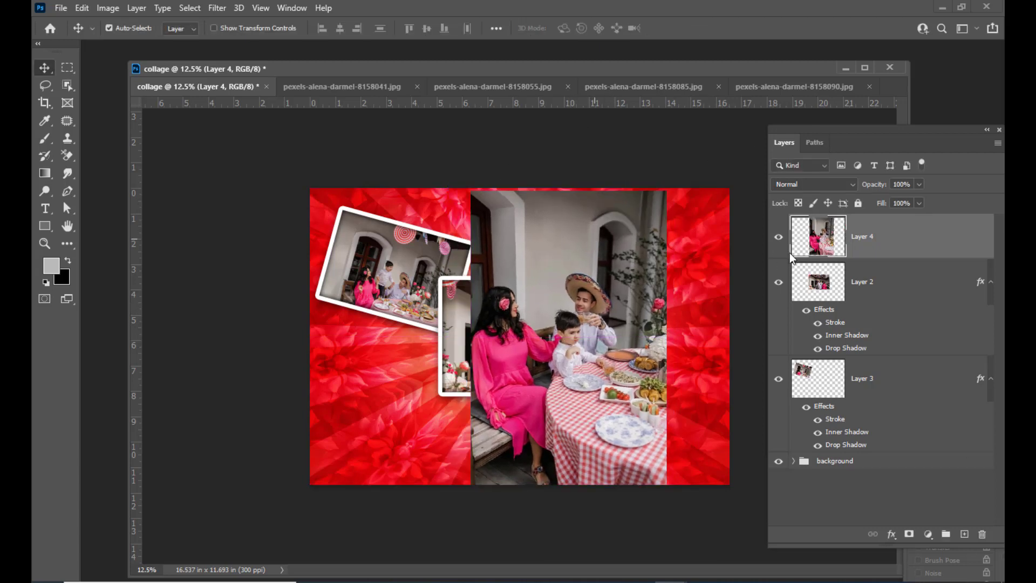
# Load the outline of the Layer 2 photo as a selection, and clear that selection.
pyautogui.click(838, 289)
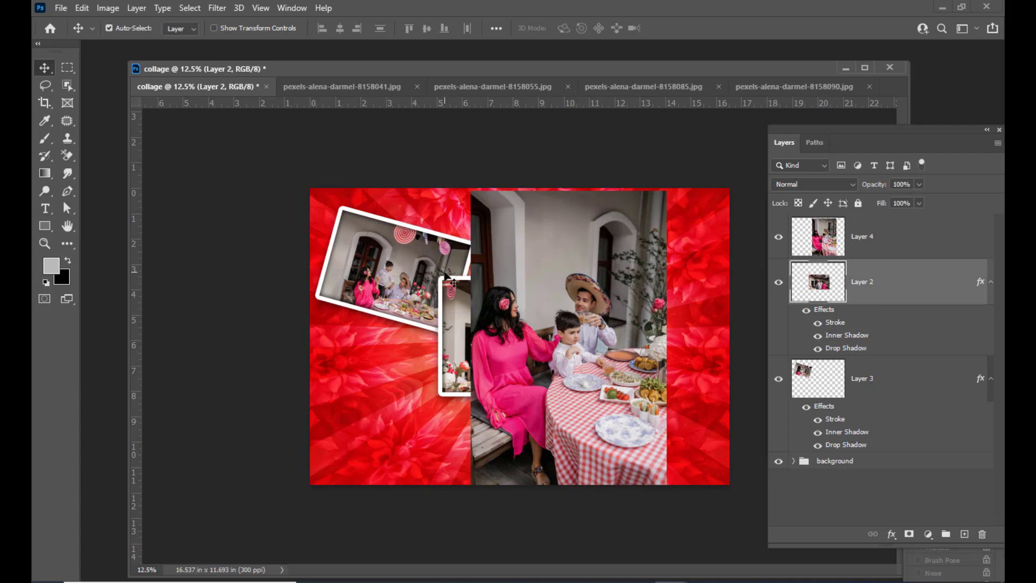
pyautogui.press('ctrl')
pyautogui.keyDown('ctrl'); pyautogui.click(823, 289); pyautogui.keyUp('ctrl')
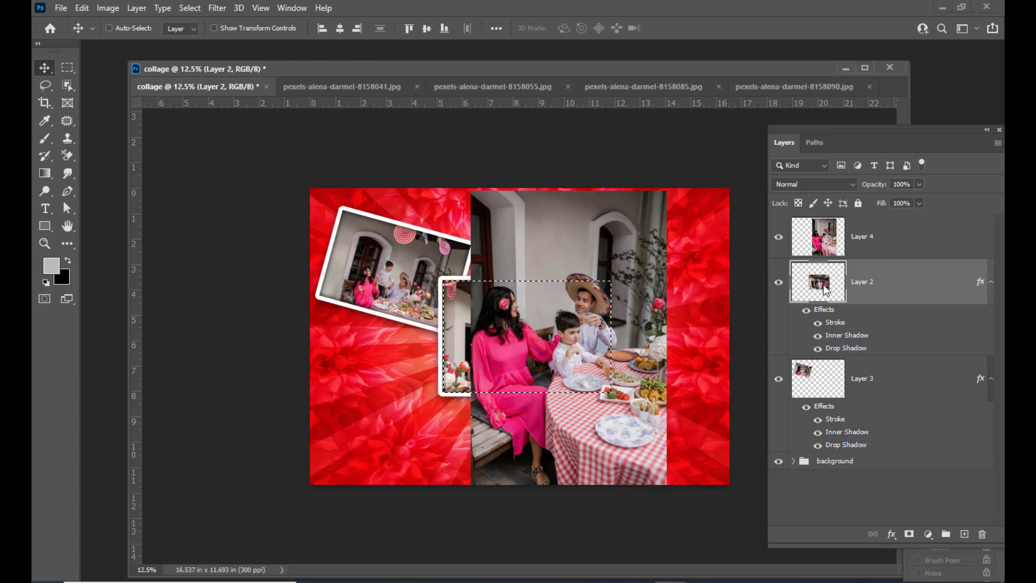
pyautogui.hotkey('ctrl', 'd')
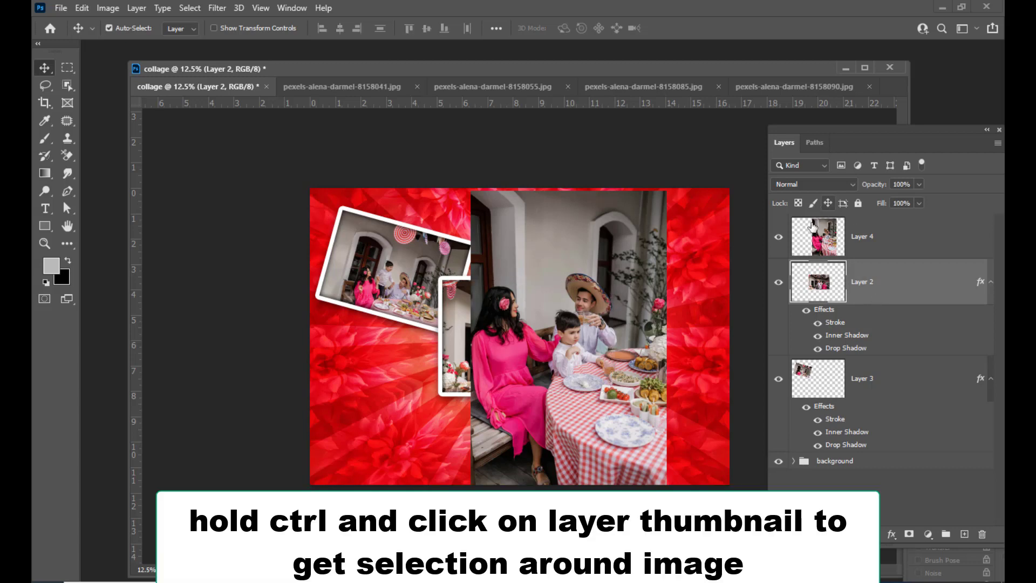
# Load the outline of the tilted photo on Layer 3 as a selection.
pyautogui.keyDown('ctrl'); pyautogui.click(805, 379); pyautogui.keyUp('ctrl')
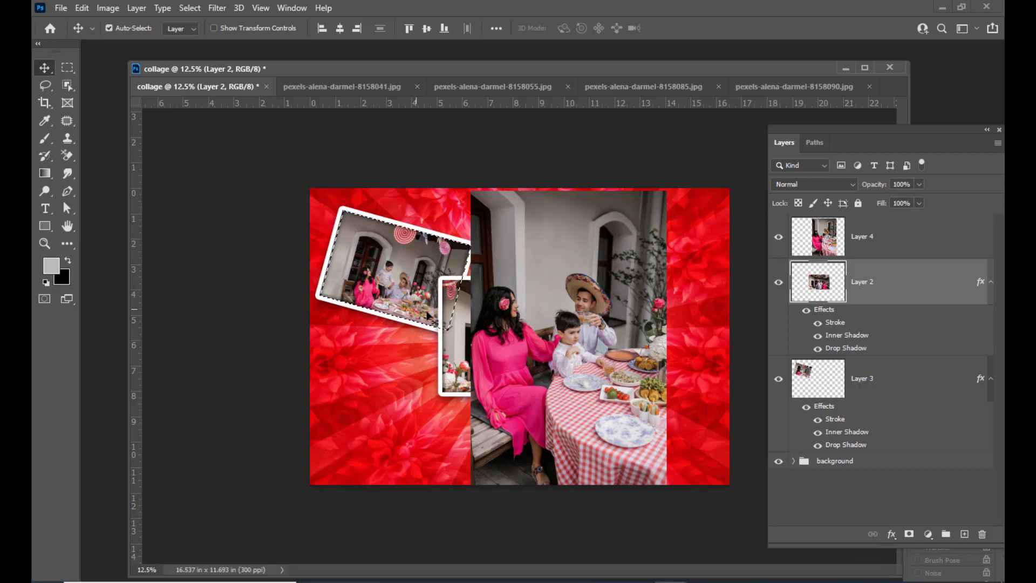
# Move the selection outline onto the family in the portrait photo and rotate it to about -16.3° so its edges are level.
pyautogui.click(67, 70)
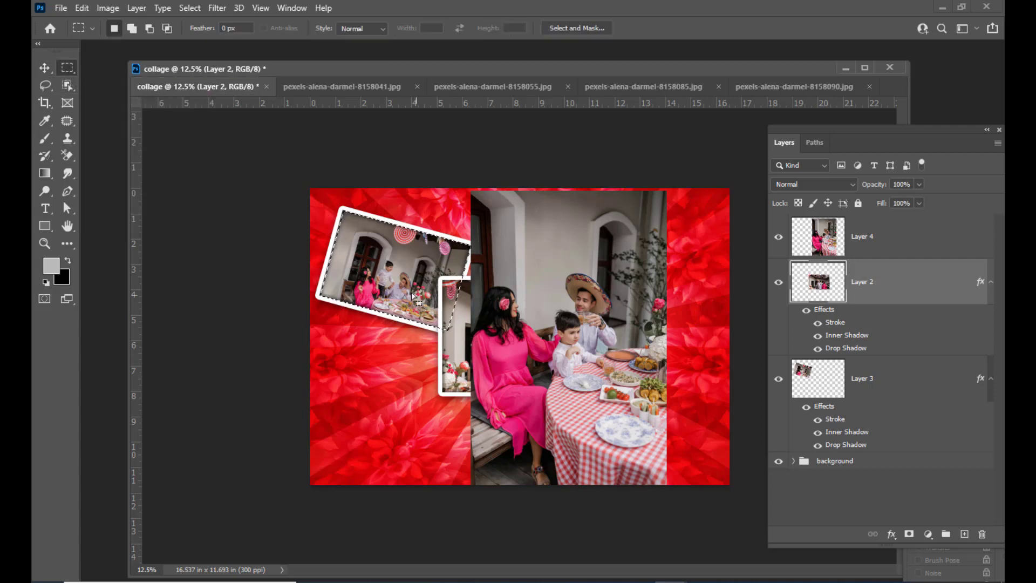
pyautogui.moveTo(413, 286); pyautogui.dragTo(564, 324)
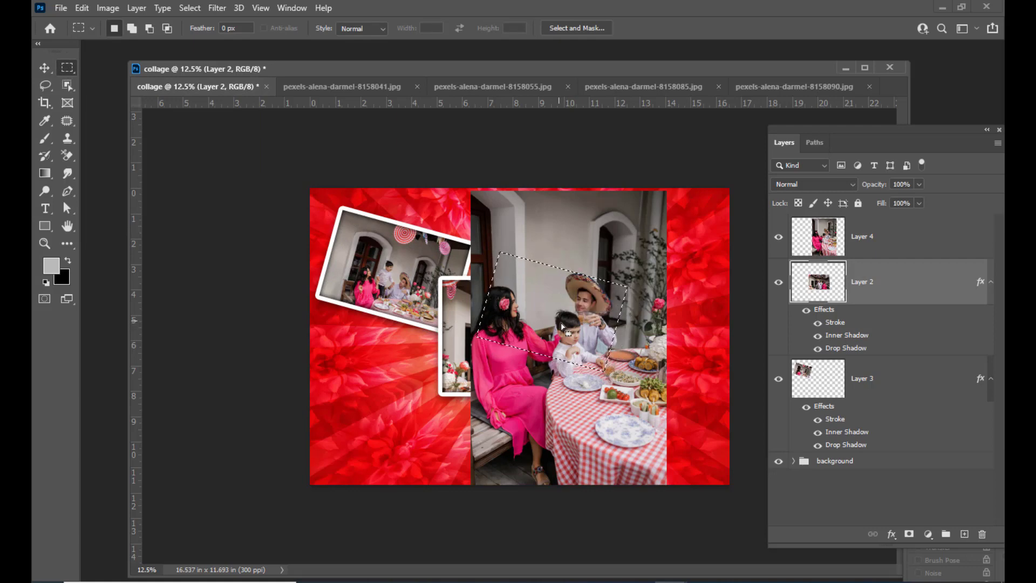
pyautogui.rightClick(584, 298)
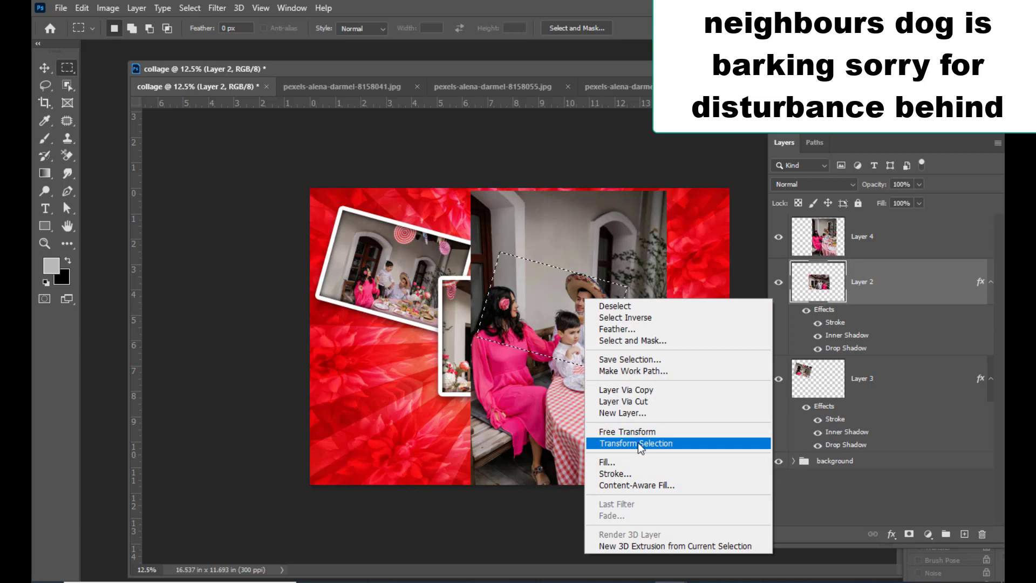
pyautogui.click(674, 446)
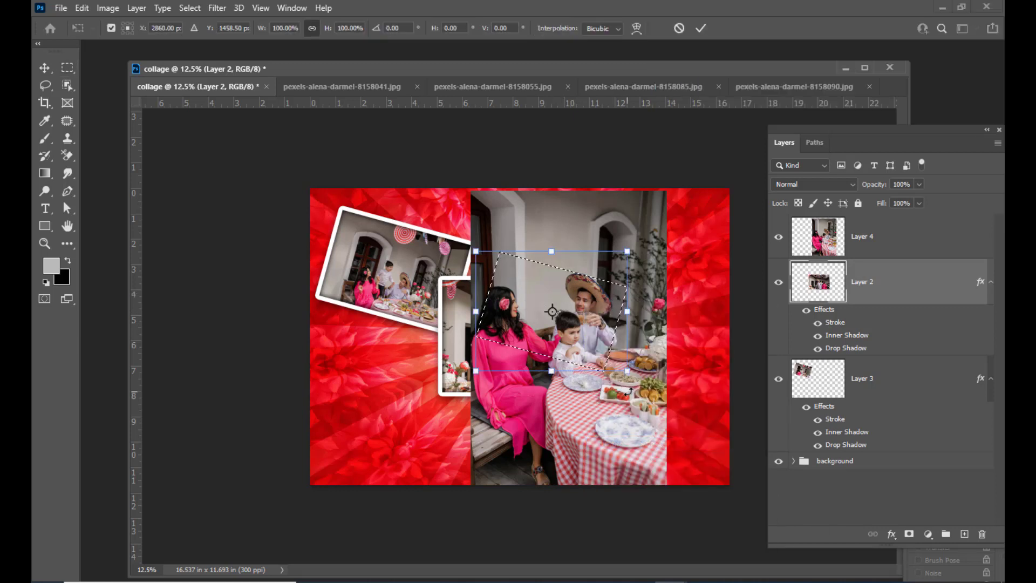
pyautogui.moveTo(628, 392); pyautogui.dragTo(652, 354)
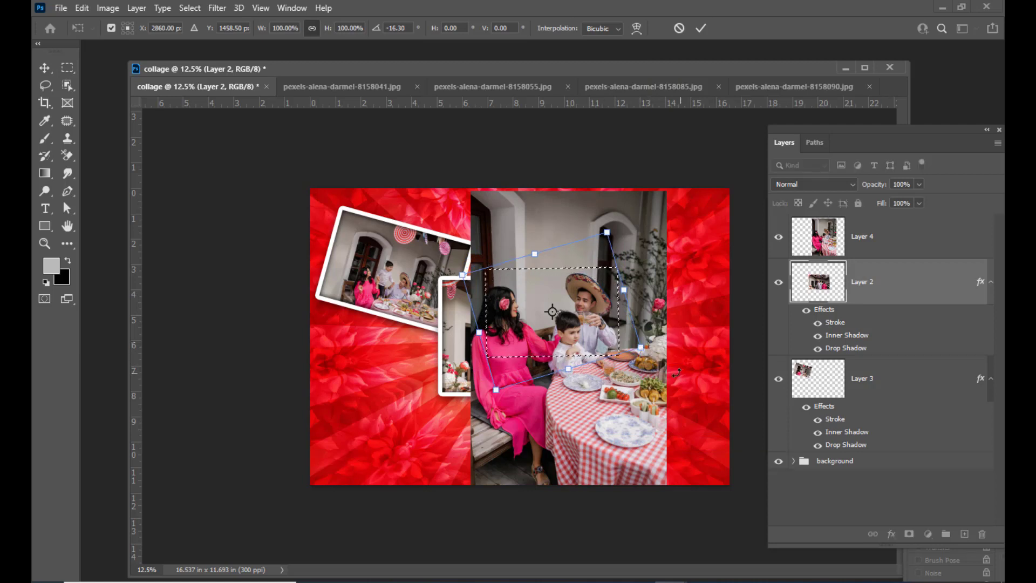
pyautogui.press('Return')
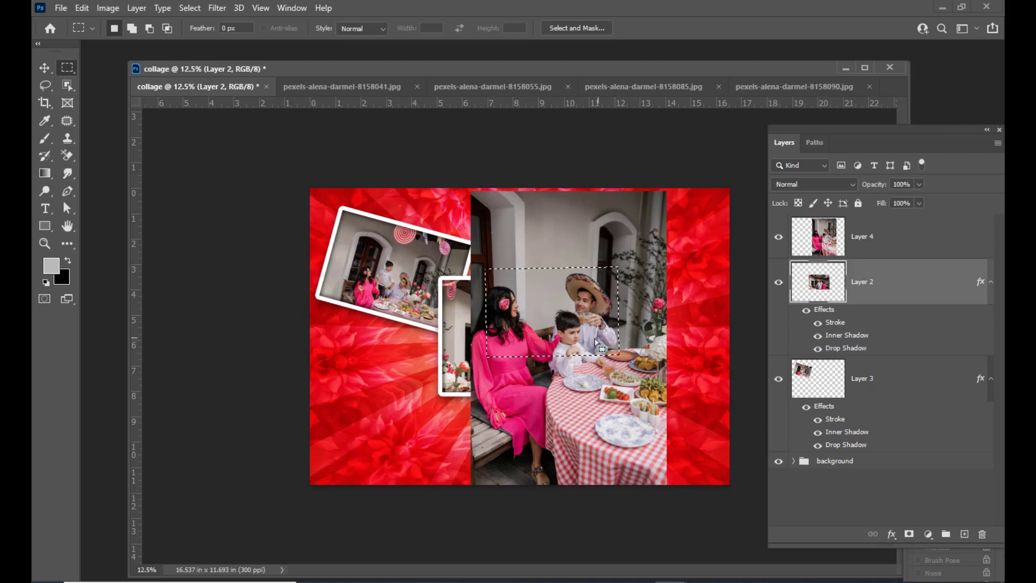
# Make Layer 4 the active layer and invert the selection around the family in the portrait photo.
pyautogui.click(873, 243)
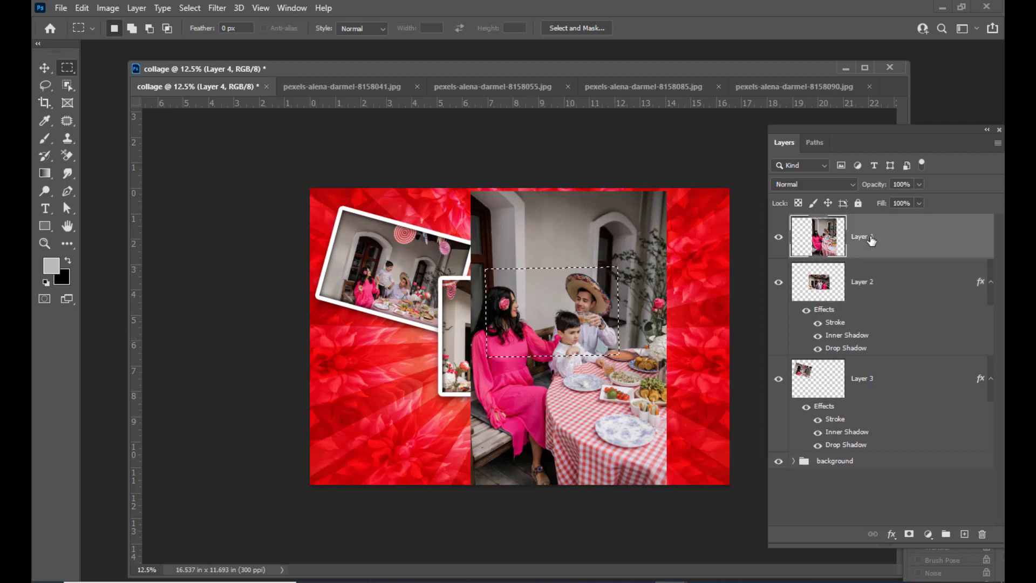
pyautogui.hotkey('ctrl', 't')
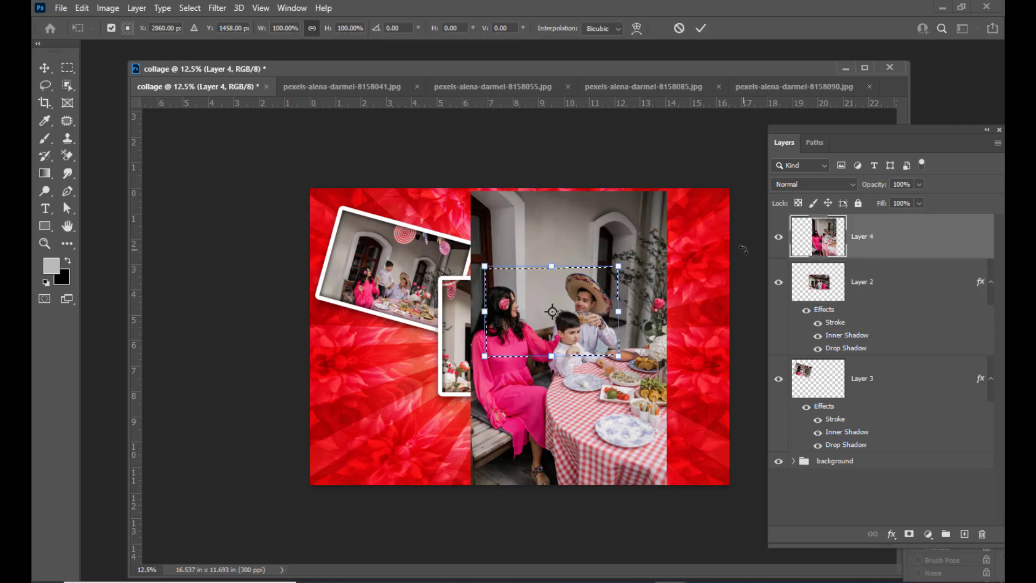
pyautogui.press('Return')
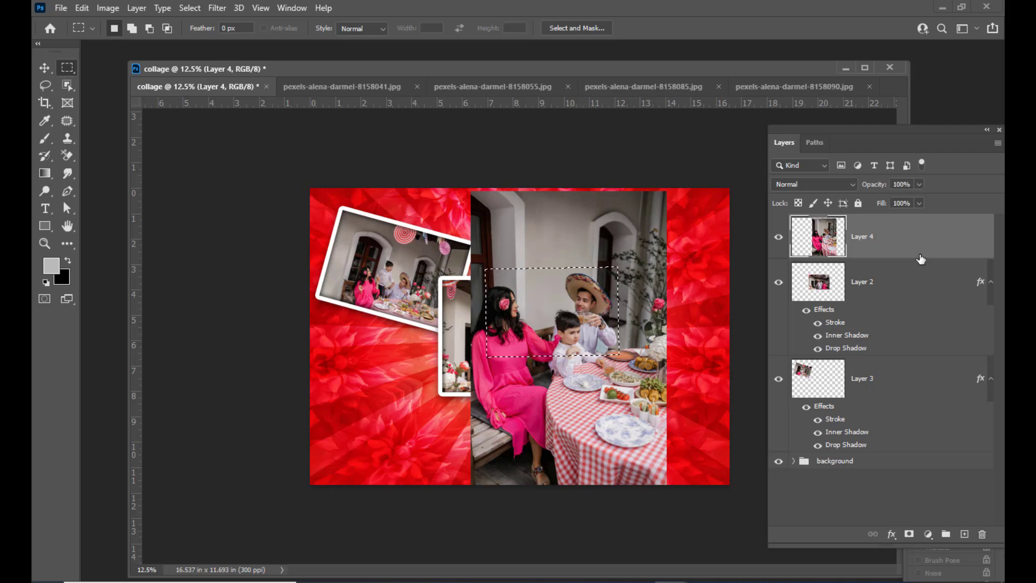
pyautogui.hotkey('ctrl', 'shift', 'i')
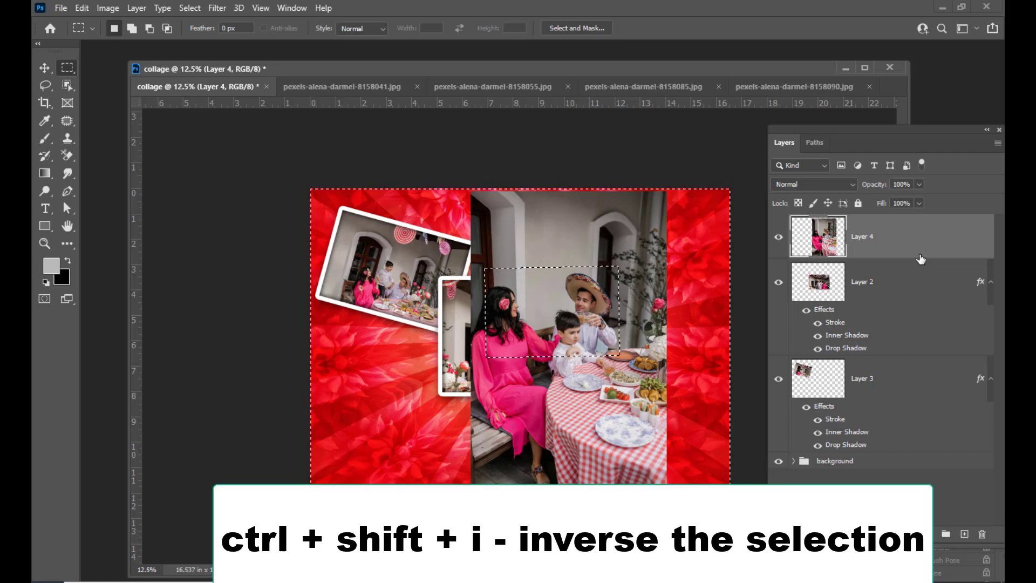
# Clear the selected area around the Layer 4 photo's crop and move the cropped photo to the canvas's upper-right area.
pyautogui.press('Delete')
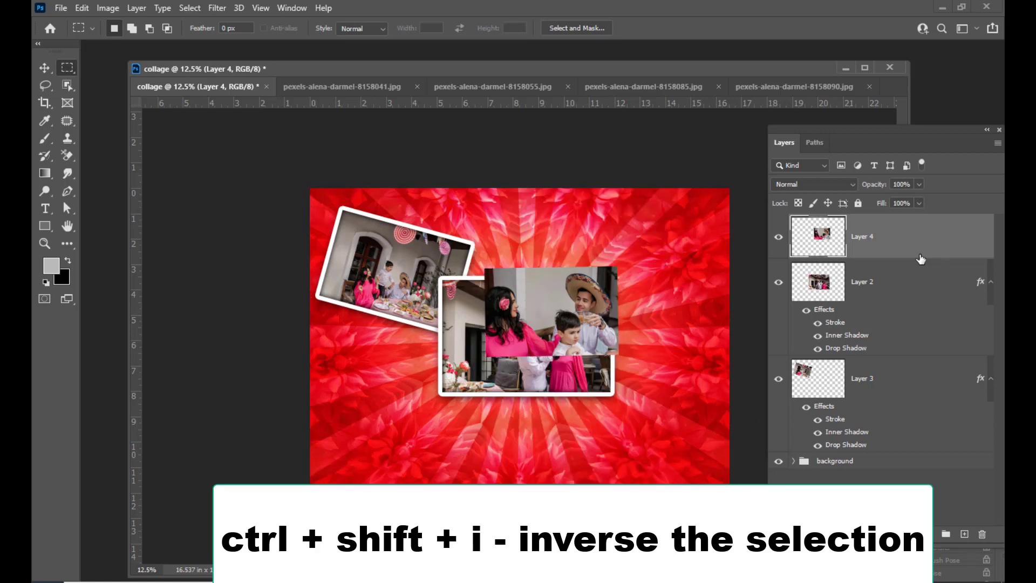
pyautogui.click(44, 67)
pyautogui.moveTo(575, 297); pyautogui.dragTo(665, 264)
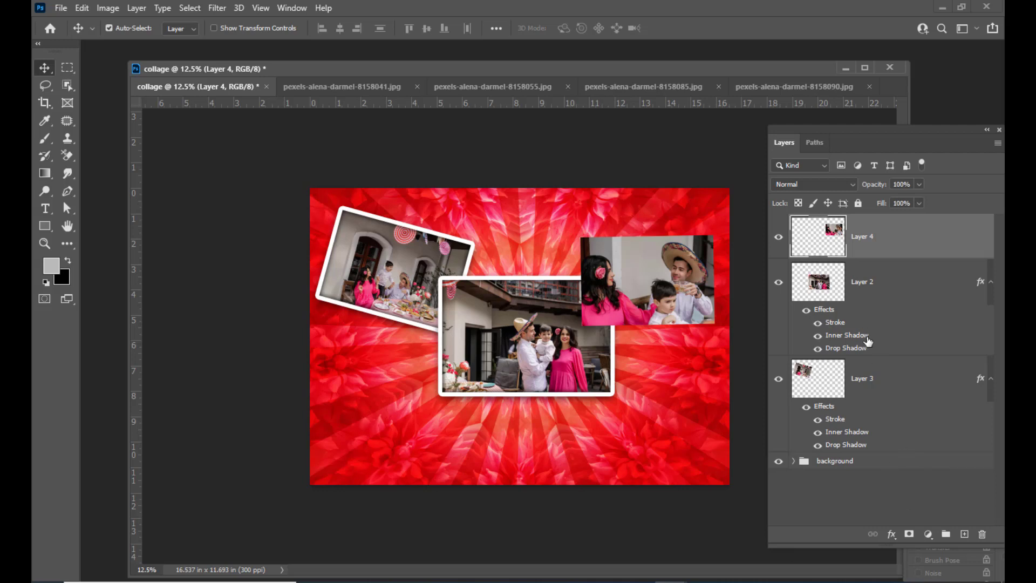
# Copy Layer 3's Stroke, Inner Shadow and Drop Shadow effects onto Layer 4.
pyautogui.click(870, 376)
pyautogui.moveTo(860, 131); pyautogui.dragTo(827, 134)
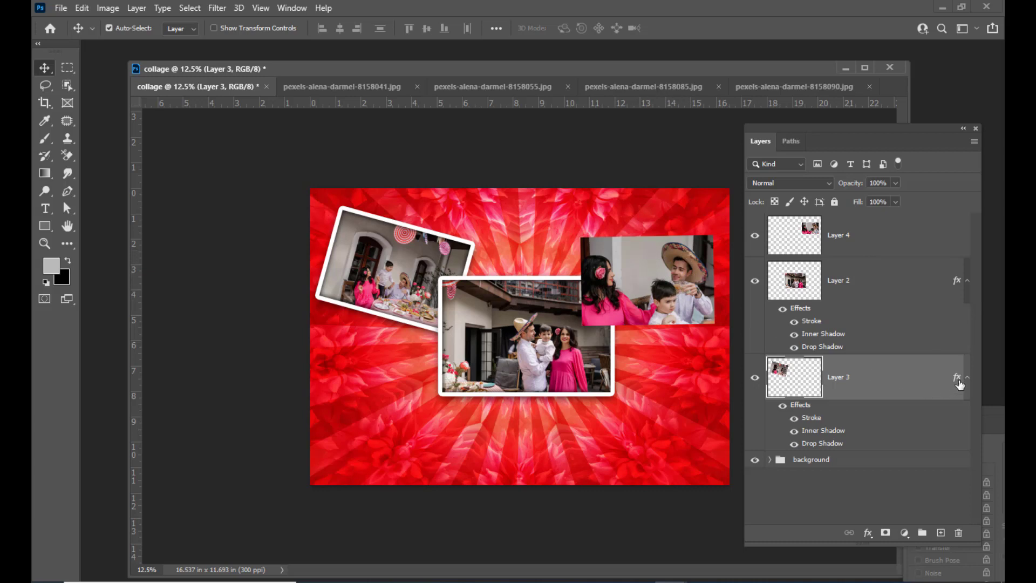
pyautogui.moveTo(957, 377)
pyautogui.mouseDown()
pyautogui.moveTo(934, 225)
pyautogui.moveTo(932, 236)
pyautogui.mouseUp()
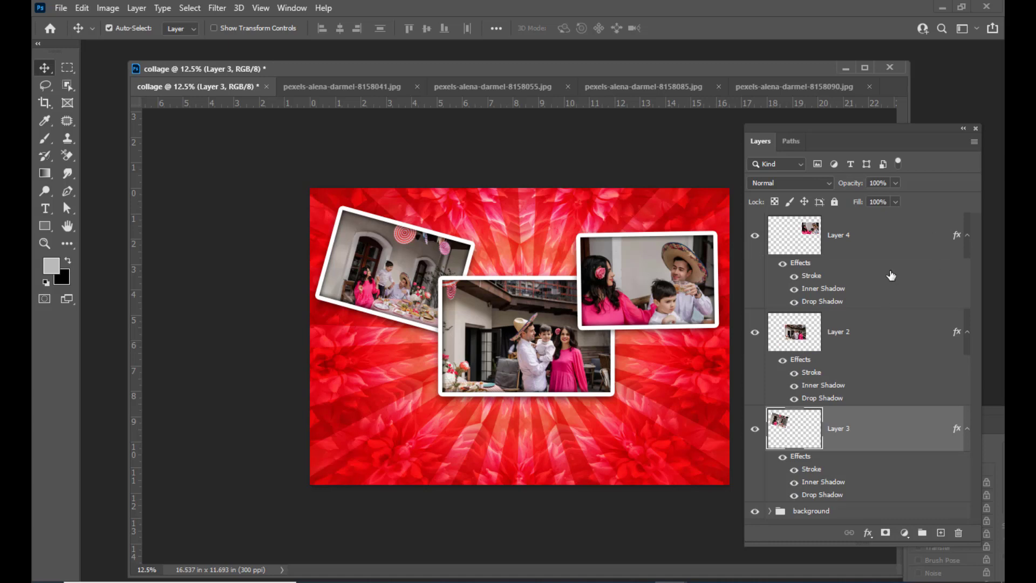
# Reorder Layer 4 so it sits below Layer 3, directly above the background group.
pyautogui.click(882, 245)
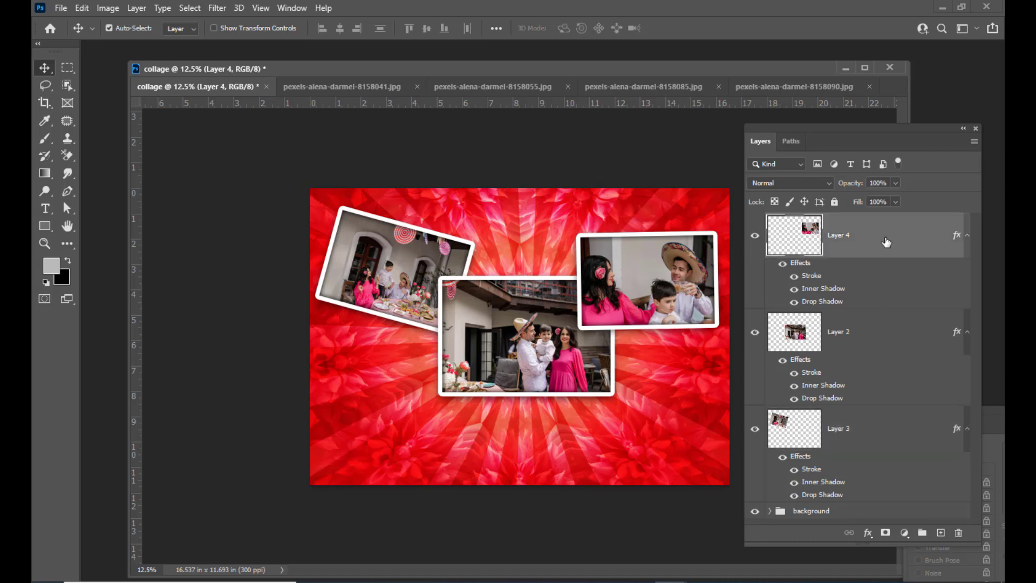
pyautogui.moveTo(886, 243); pyautogui.dragTo(865, 487)
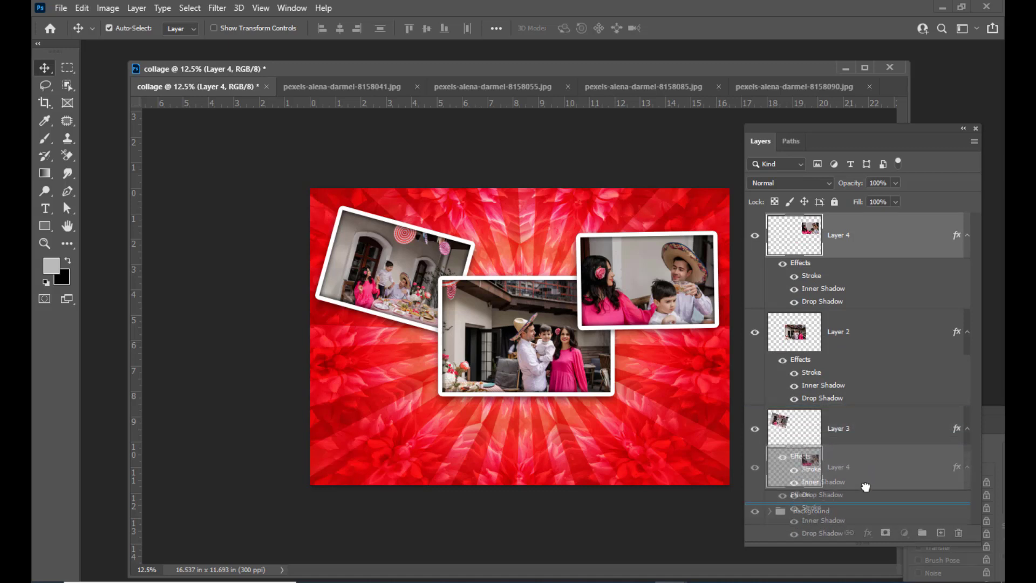
pyautogui.moveTo(865, 488); pyautogui.dragTo(867, 492)
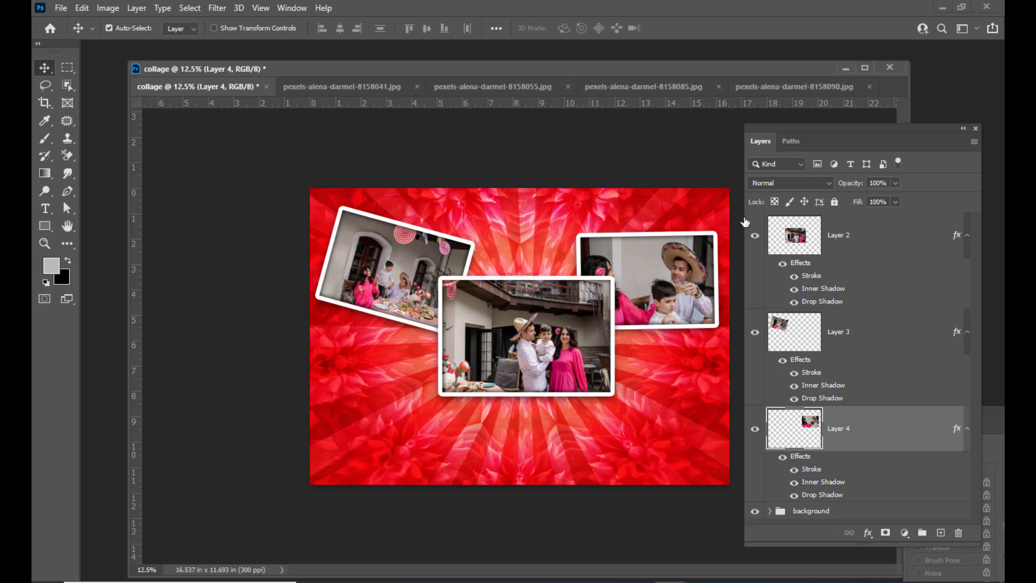
# Rotate the Layer 4 photo about -11 degrees and raise it to about X 3986 px, Y 834 px.
pyautogui.moveTo(785, 132); pyautogui.dragTo(808, 126)
pyautogui.hotkey('ctrl', 't')
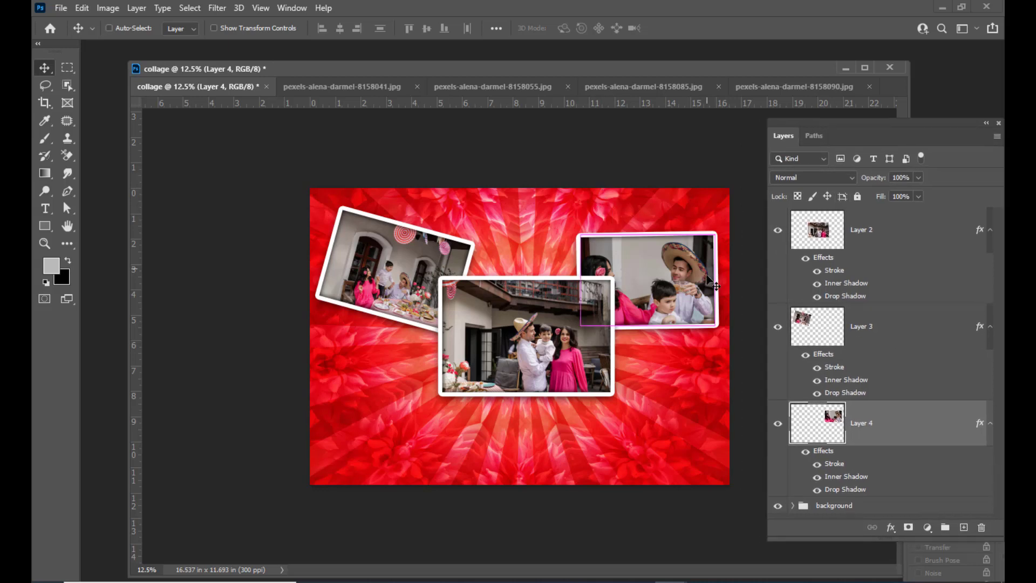
pyautogui.moveTo(742, 337); pyautogui.dragTo(747, 315)
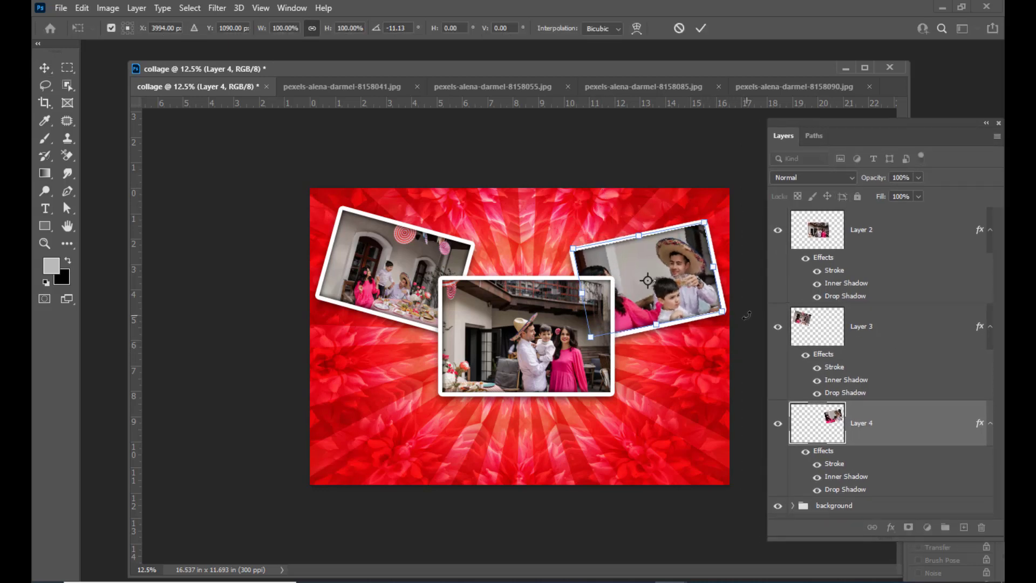
pyautogui.moveTo(683, 287); pyautogui.dragTo(685, 271)
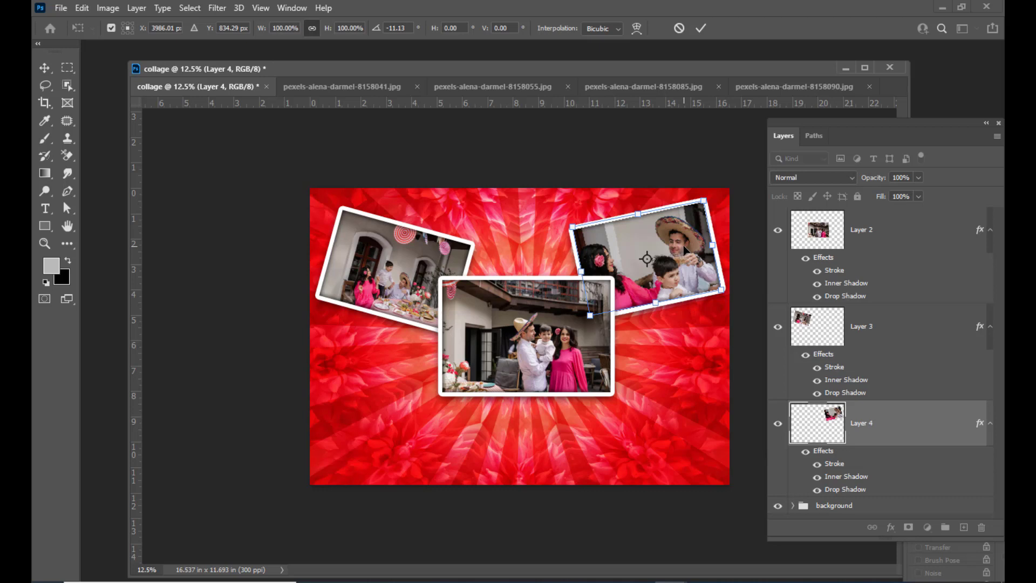
pyautogui.press('Return')
# Rename the middle photo's layer, Layer 2, as centerimage.
pyautogui.rightClick(513, 328)
pyautogui.click(522, 335)
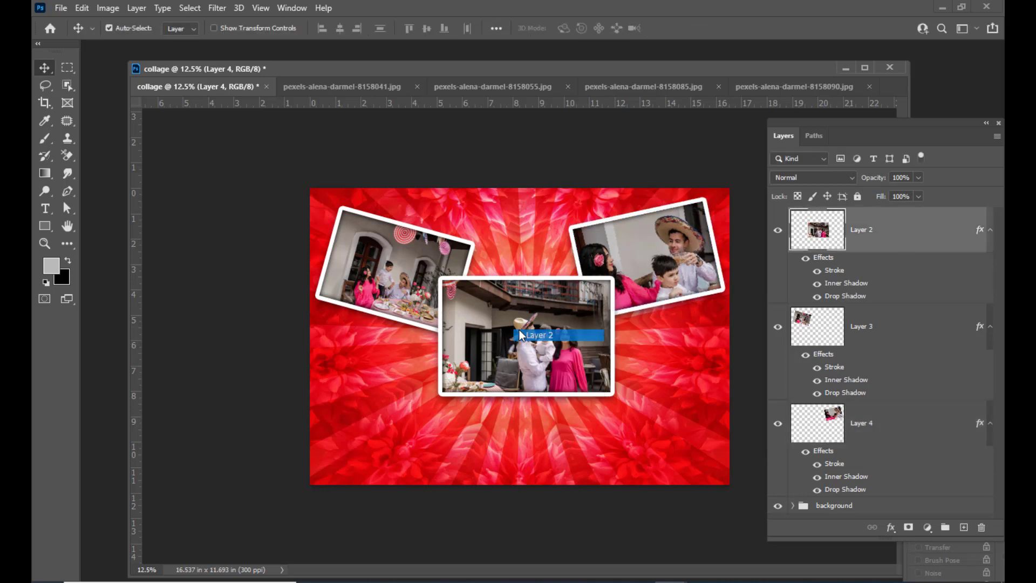
pyautogui.doubleClick(865, 231)
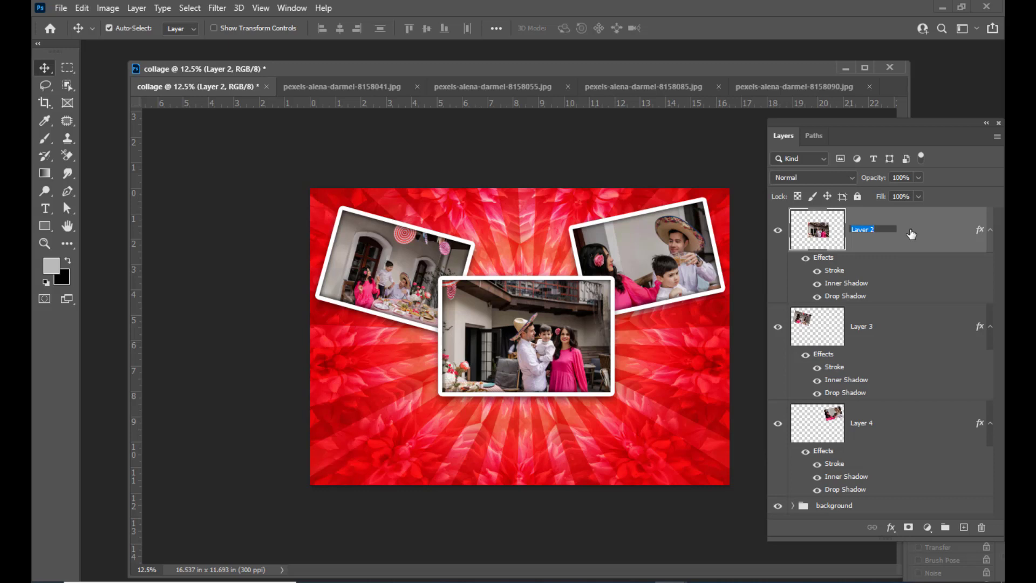
pyautogui.write('centerimage')
pyautogui.press('Return')
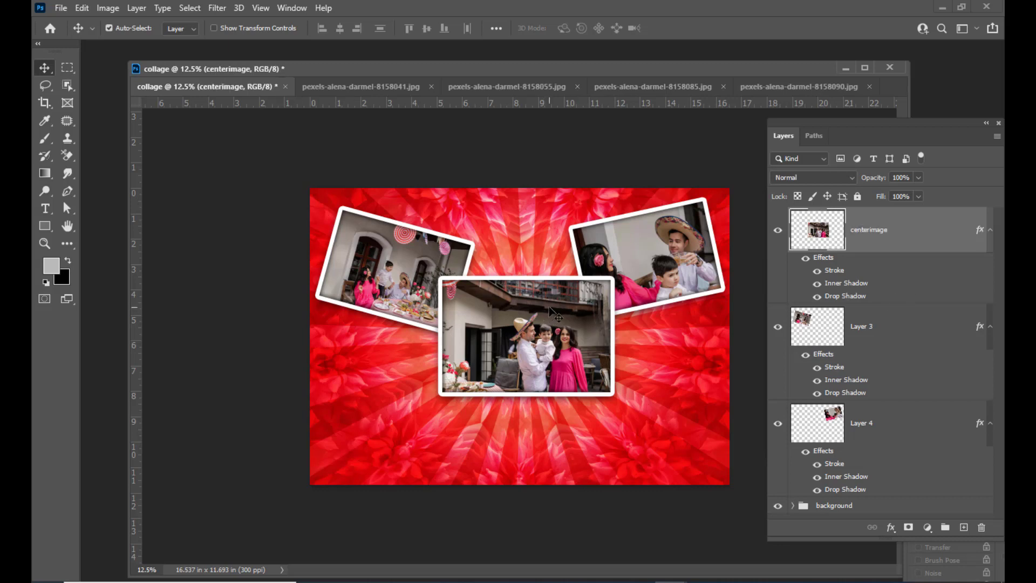
# Scale the centerimage photo to about 104% and place it horizontally centered, slightly lower, at about Y 1866 px.
pyautogui.moveTo(548, 311); pyautogui.dragTo(541, 312)
pyautogui.hotkey('ctrl', 't')
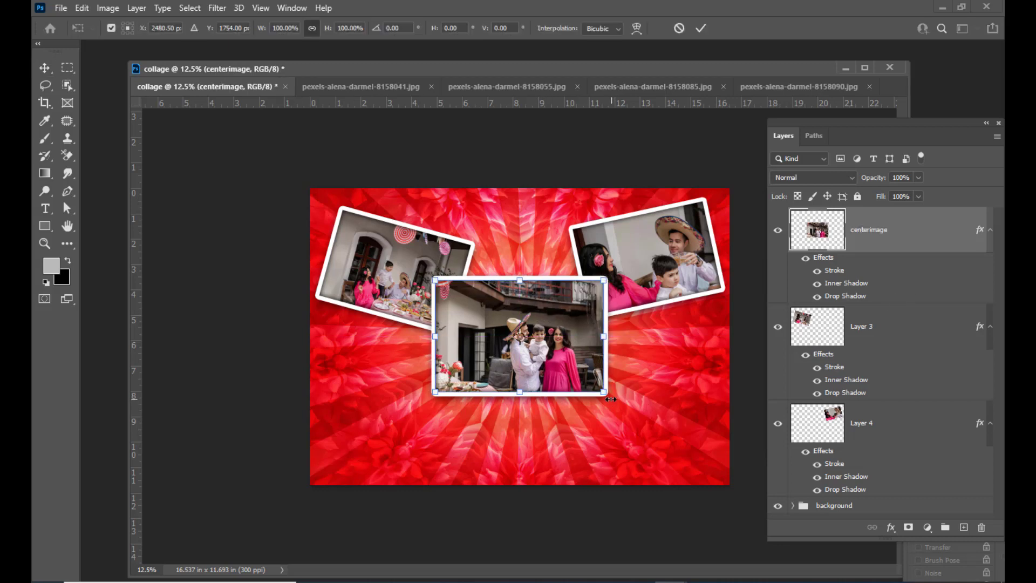
pyautogui.moveTo(607, 397); pyautogui.dragTo(611, 401)
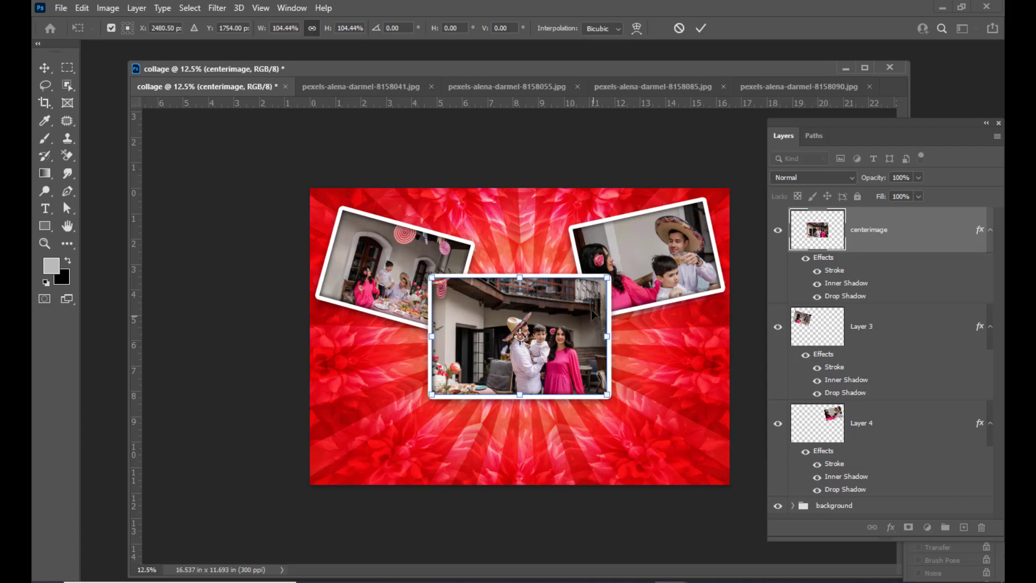
pyautogui.moveTo(591, 304); pyautogui.dragTo(592, 312)
pyautogui.press('Down')
pyautogui.press('Down')
pyautogui.press('Down')
pyautogui.press('Down')
pyautogui.press('Down')
pyautogui.press('Down')
pyautogui.press('Down')
pyautogui.press('Down')
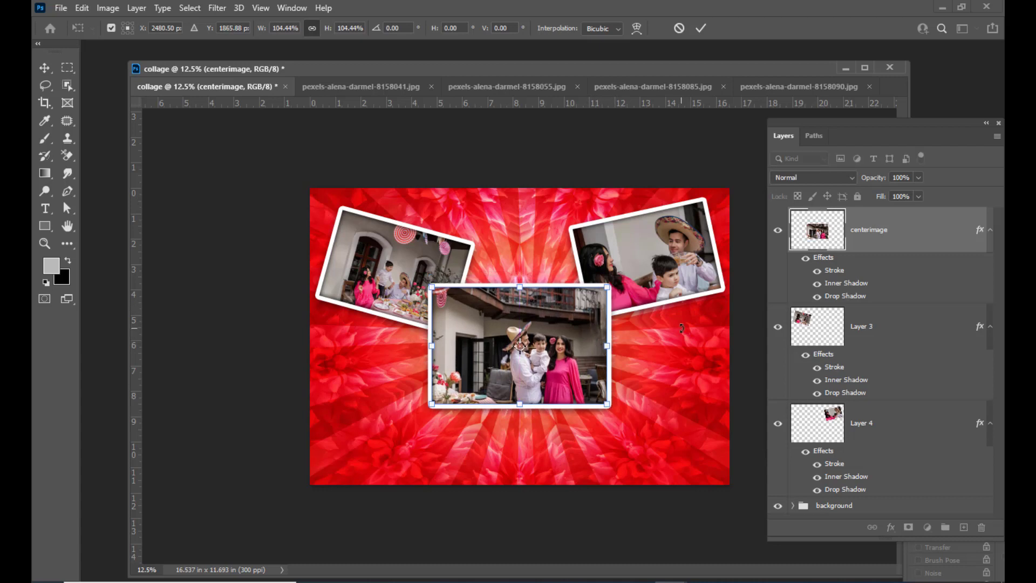
pyautogui.press('Return')
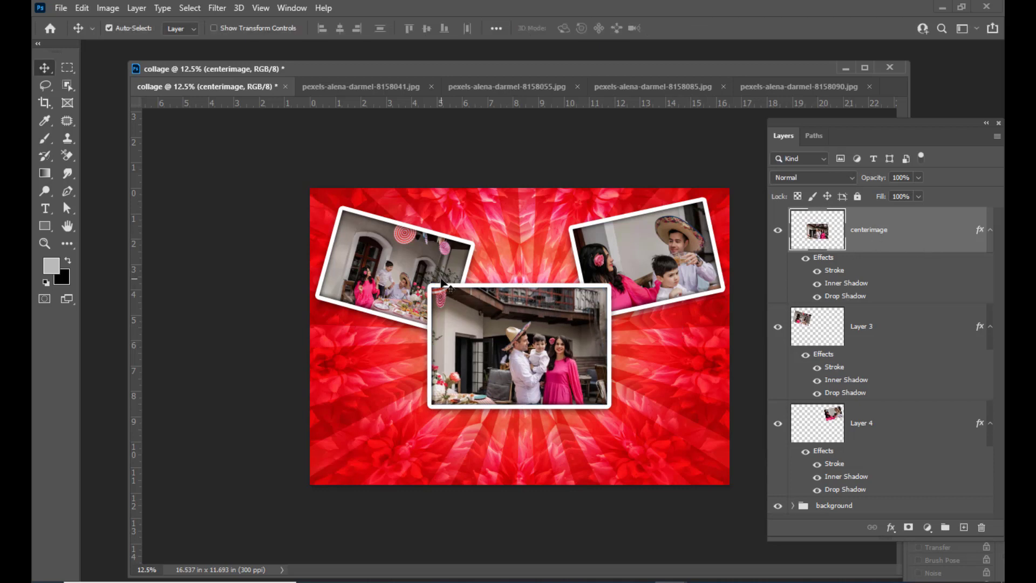
# Move the Layer 4 photo slightly down to line up with the tilted photo on the opposite side.
pyautogui.rightClick(659, 250)
pyautogui.click(666, 252)
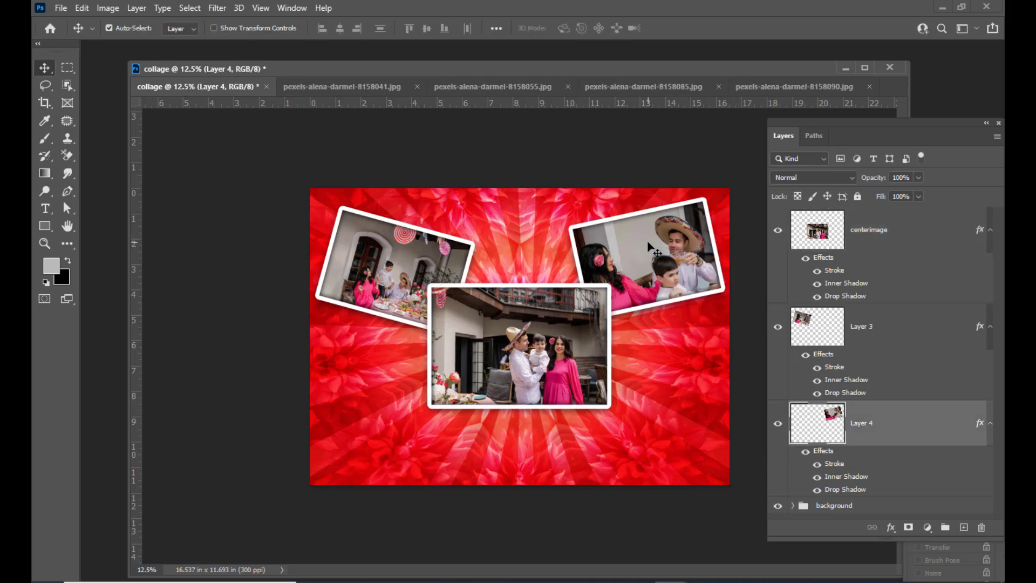
pyautogui.moveTo(653, 248); pyautogui.dragTo(653, 255)
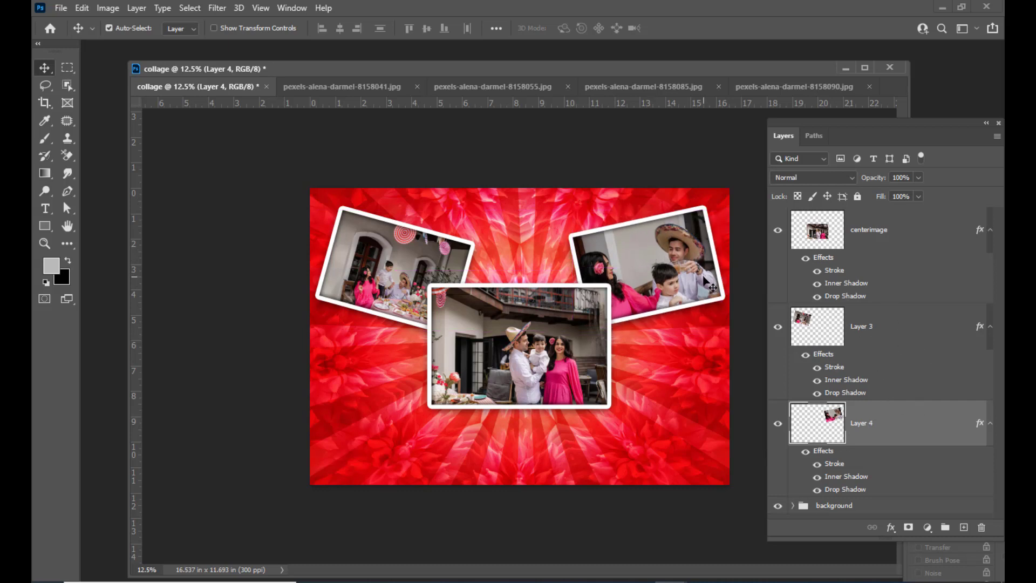
# Scale the centerimage, Layer 3 and Layer 4 photos together to about 75%, placed at about X 2480.5 px, Y 1400.5 px.
pyautogui.keyDown('shift'); pyautogui.click(895, 326); pyautogui.keyUp('shift')
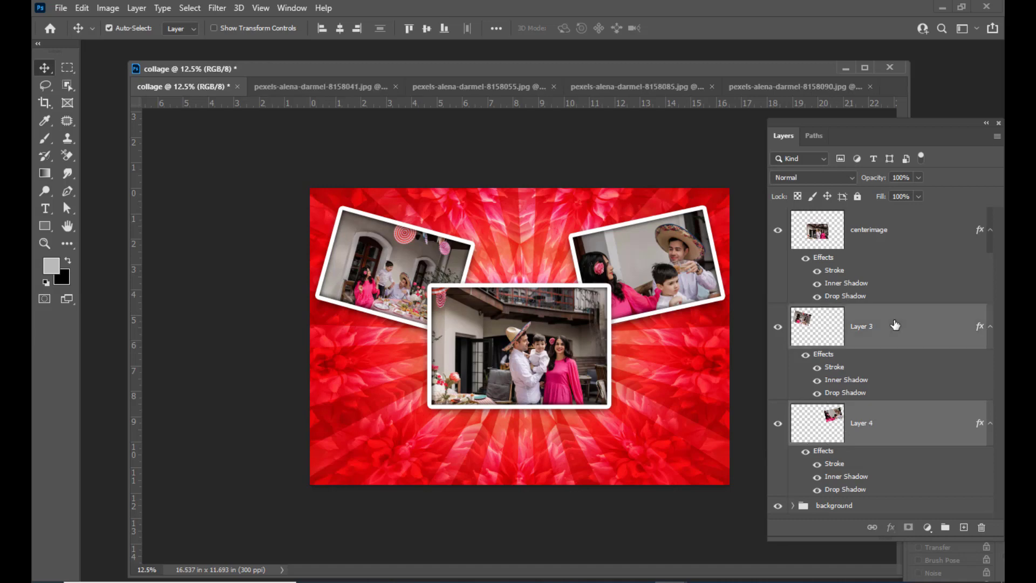
pyautogui.keyDown('shift'); pyautogui.click(894, 230); pyautogui.keyUp('shift')
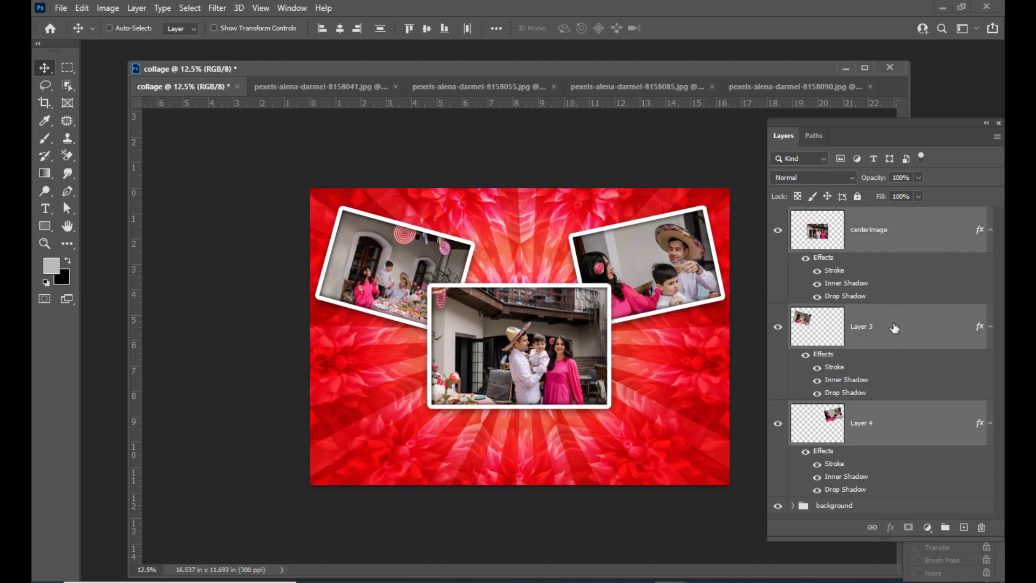
pyautogui.hotkey('ctrl', 't')
pyautogui.moveTo(720, 207); pyautogui.dragTo(672, 234)
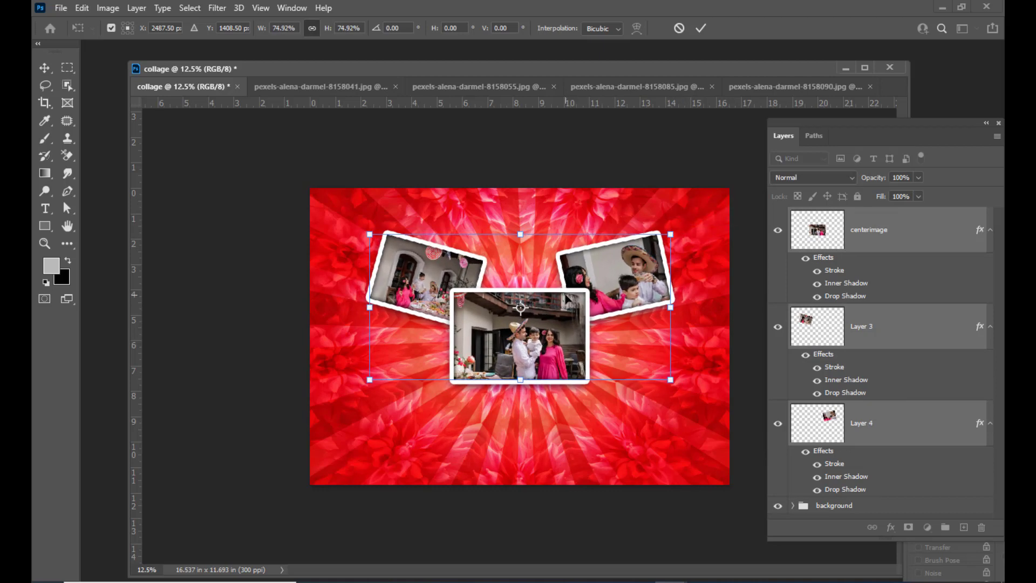
pyautogui.moveTo(567, 296); pyautogui.dragTo(567, 297)
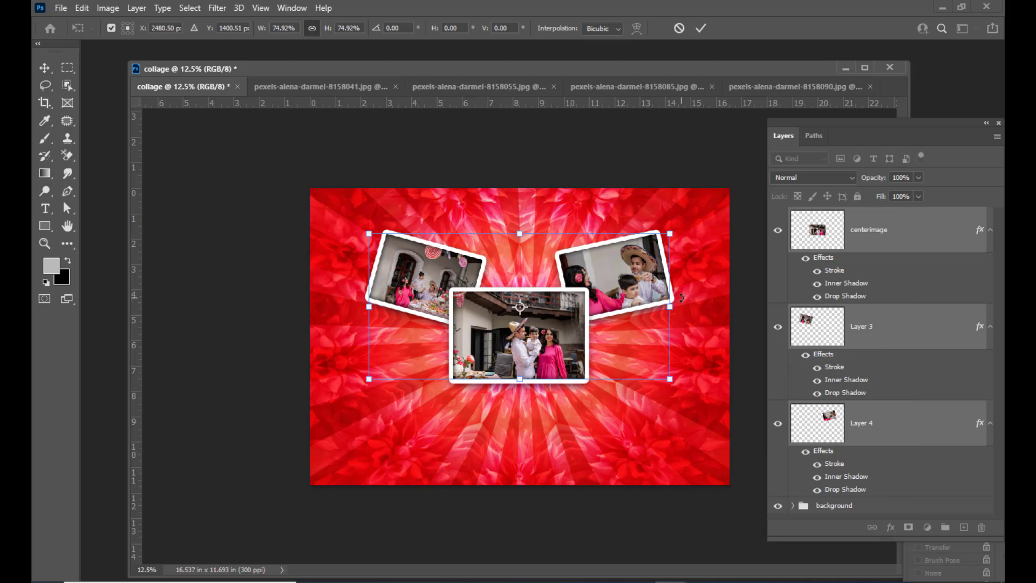
pyautogui.press('Return')
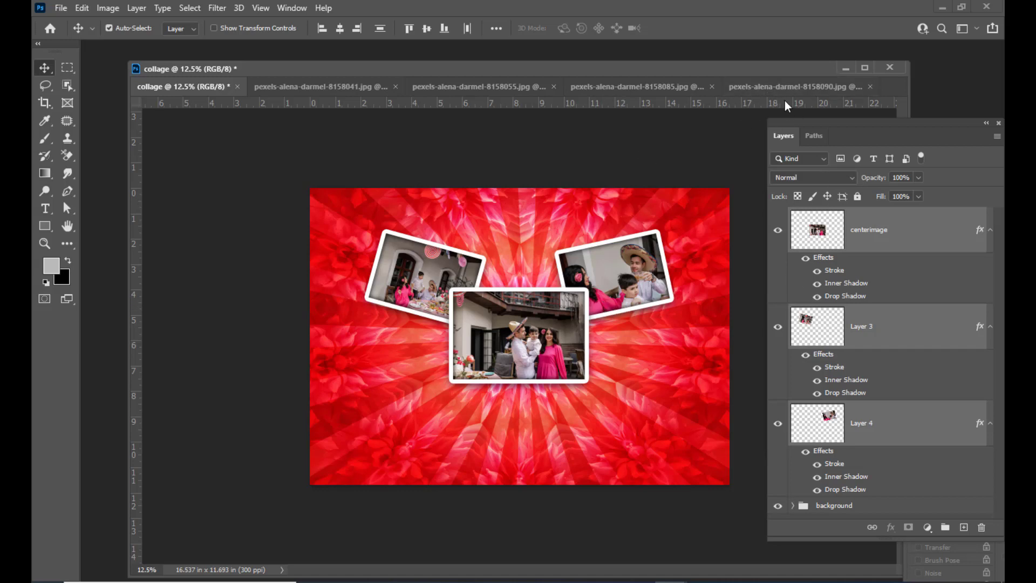
# Copy the photo of the boy under the table from pexels-alena-darmel-8158055.jpg into the collage's lower-left area.
pyautogui.moveTo(821, 122); pyautogui.dragTo(822, 123)
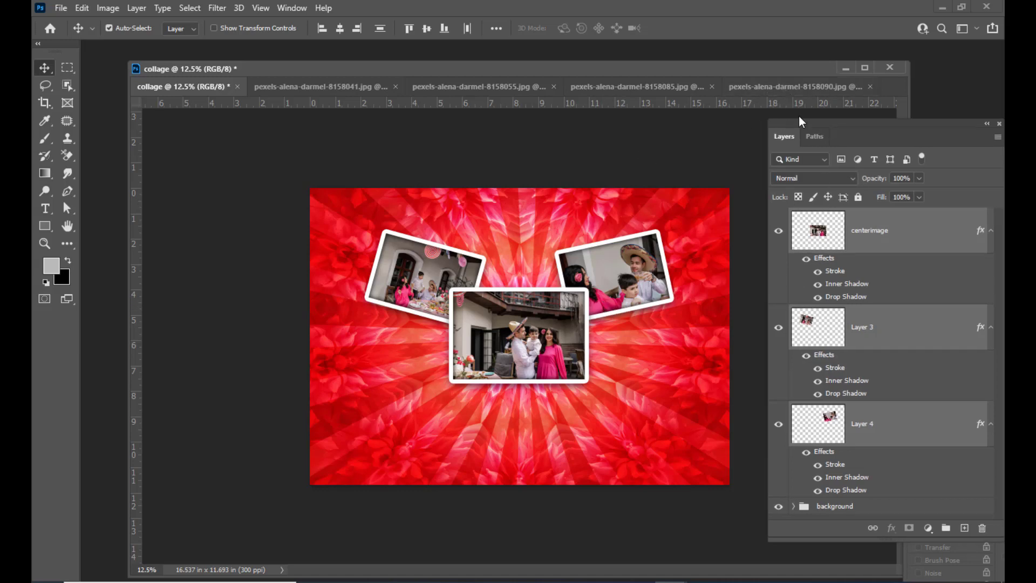
pyautogui.click(632, 86)
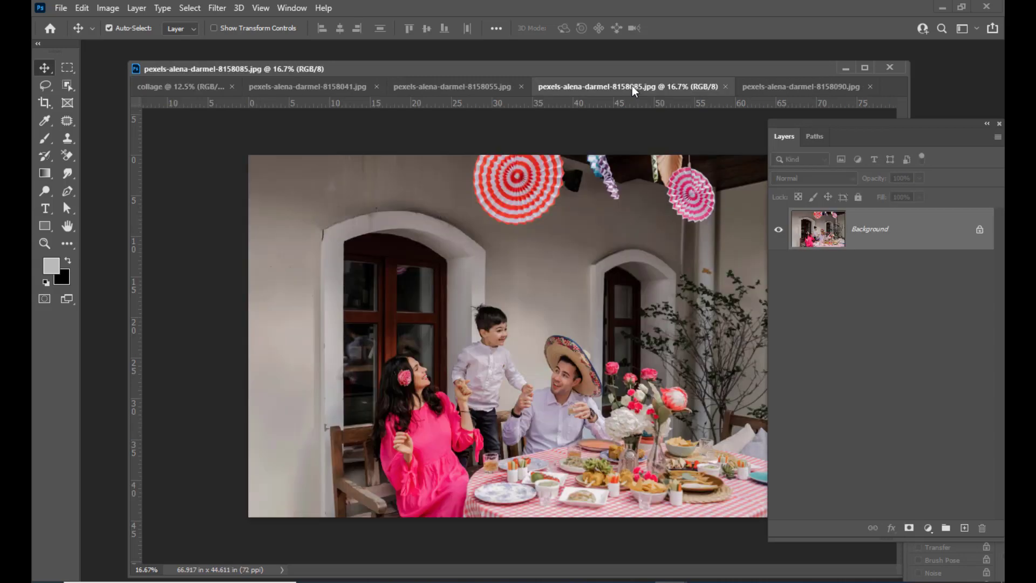
pyautogui.click(800, 87)
pyautogui.click(319, 86)
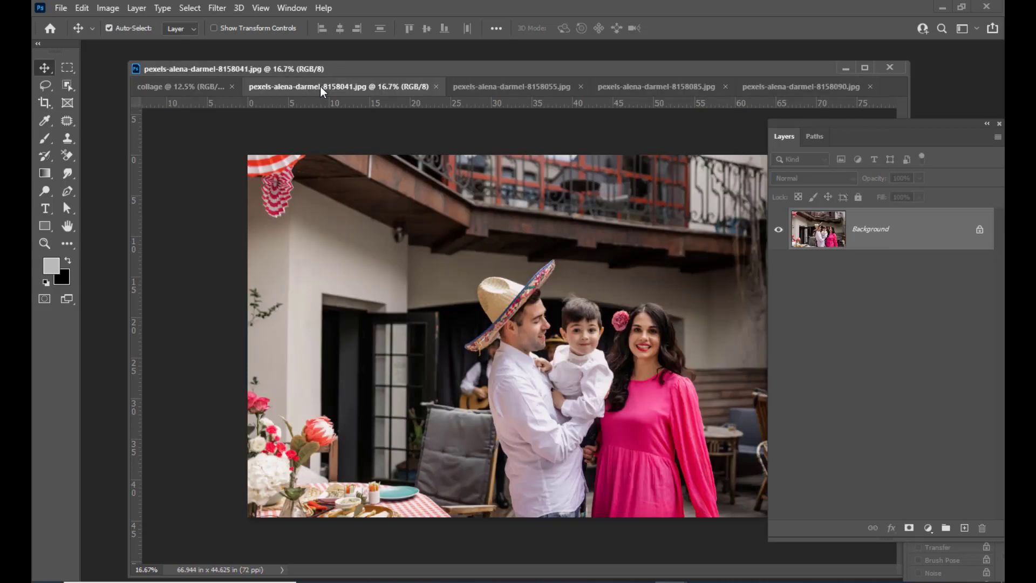
pyautogui.click(479, 87)
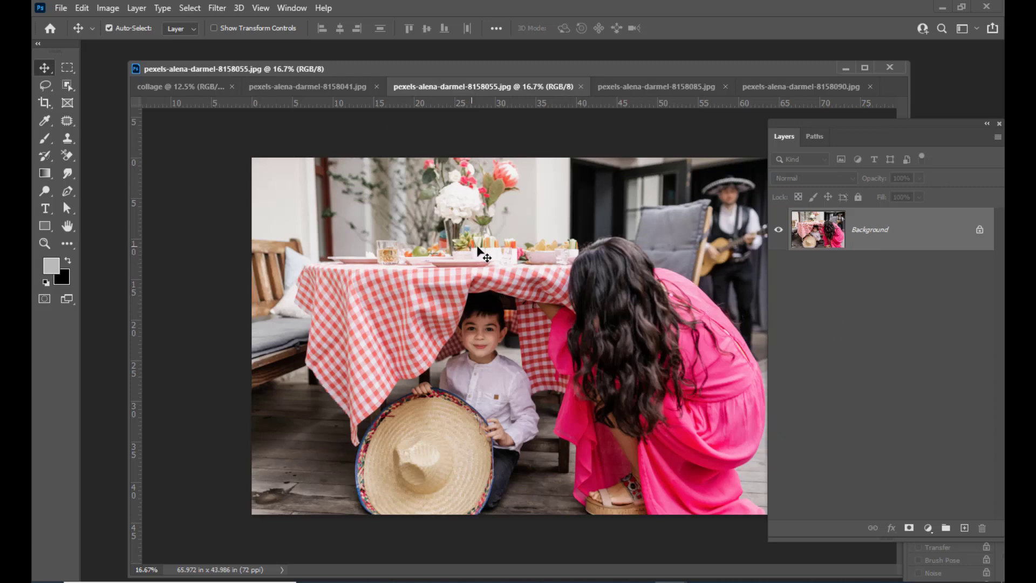
pyautogui.moveTo(556, 264); pyautogui.dragTo(378, 332)
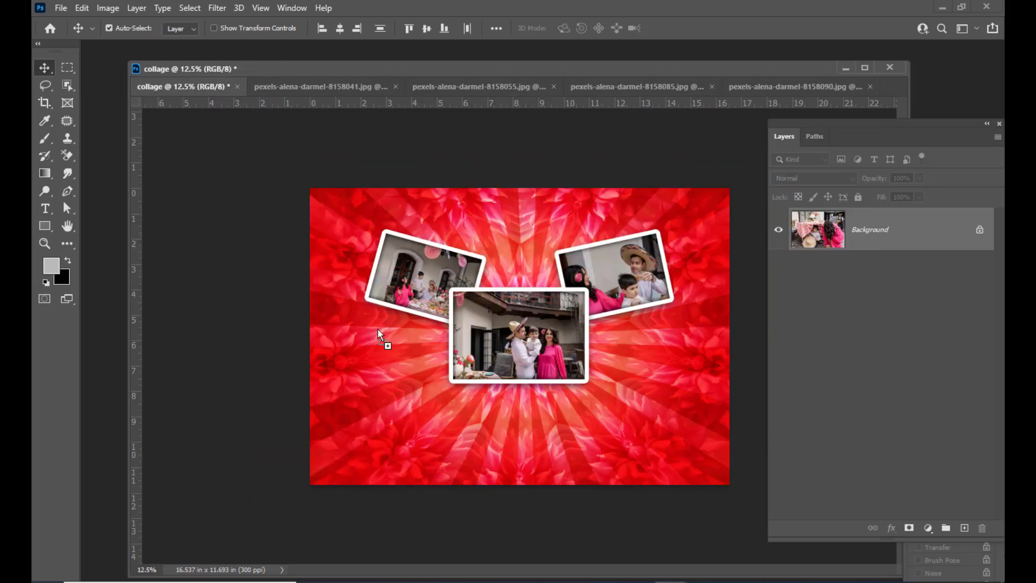
pyautogui.moveTo(393, 414); pyautogui.dragTo(464, 383)
# Scale the newly added Layer 5 photo down around its center to fit in the canvas's lower-left area.
pyautogui.hotkey('ctrl', 't')
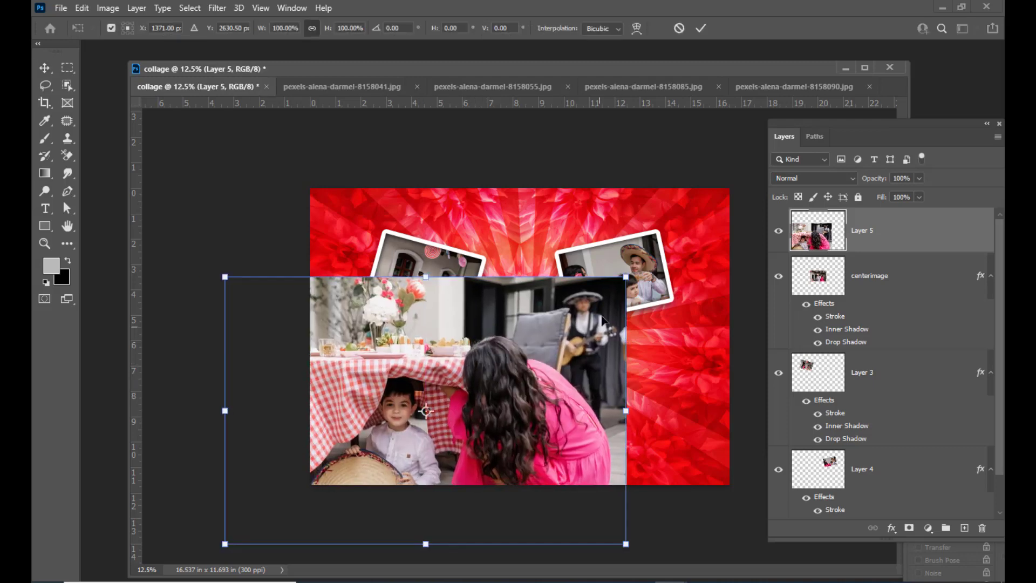
pyautogui.moveTo(625, 277); pyautogui.dragTo(510, 354)
pyautogui.press('Return')
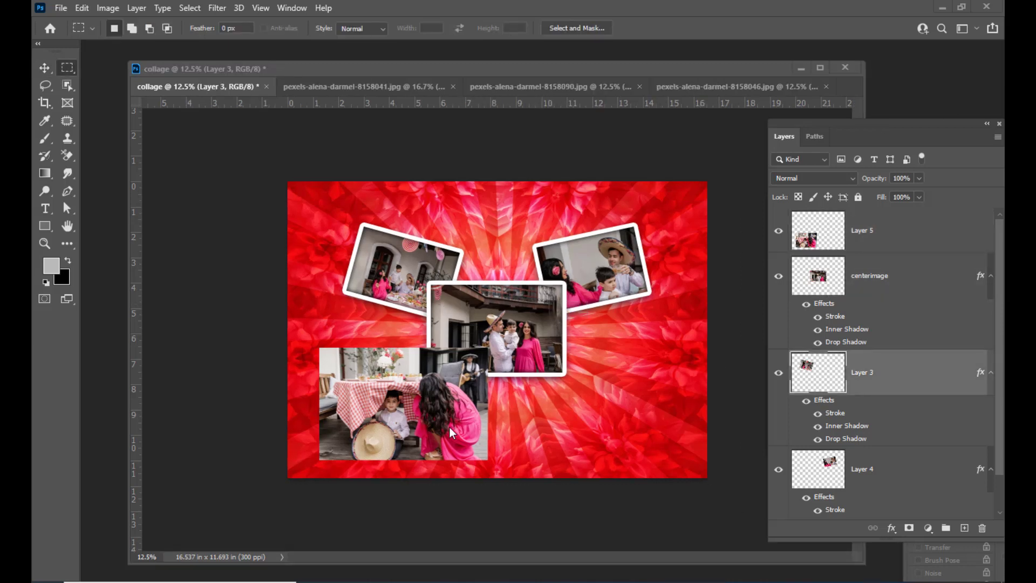
pyautogui.click(45, 72)
pyautogui.hotkey('ctrl', 't')
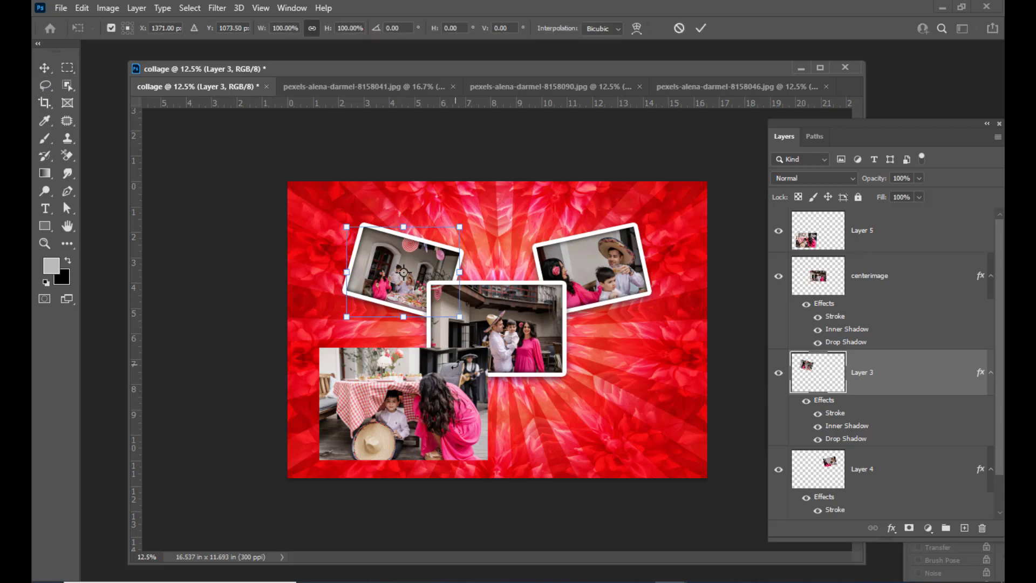
pyautogui.press('Return')
# Scale the Layer 5 photo in the collage's lower-left area around its center to about 72.5%.
pyautogui.click(44, 68)
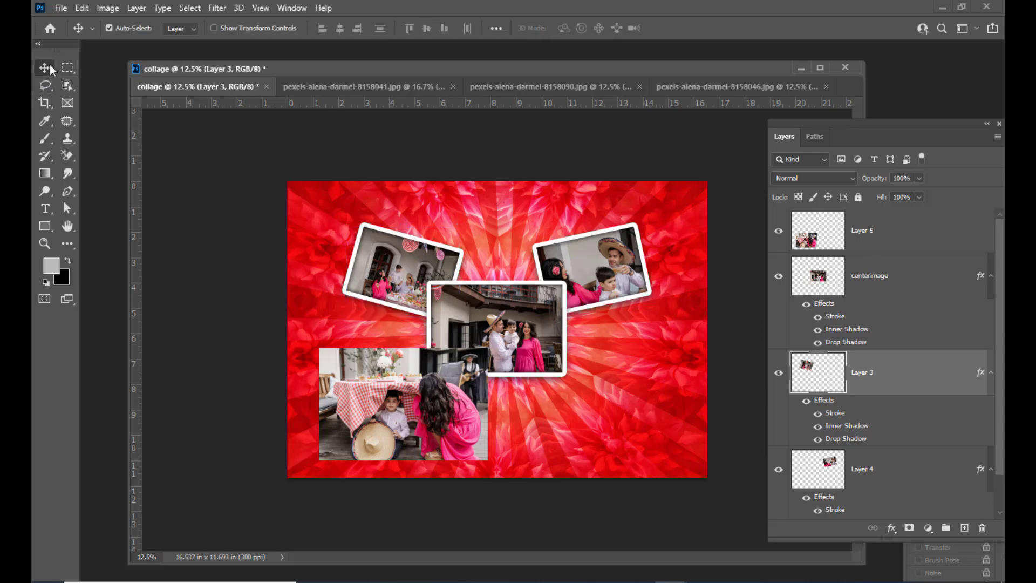
pyautogui.rightClick(490, 411)
pyautogui.click(509, 408)
pyautogui.hotkey('ctrl', 't')
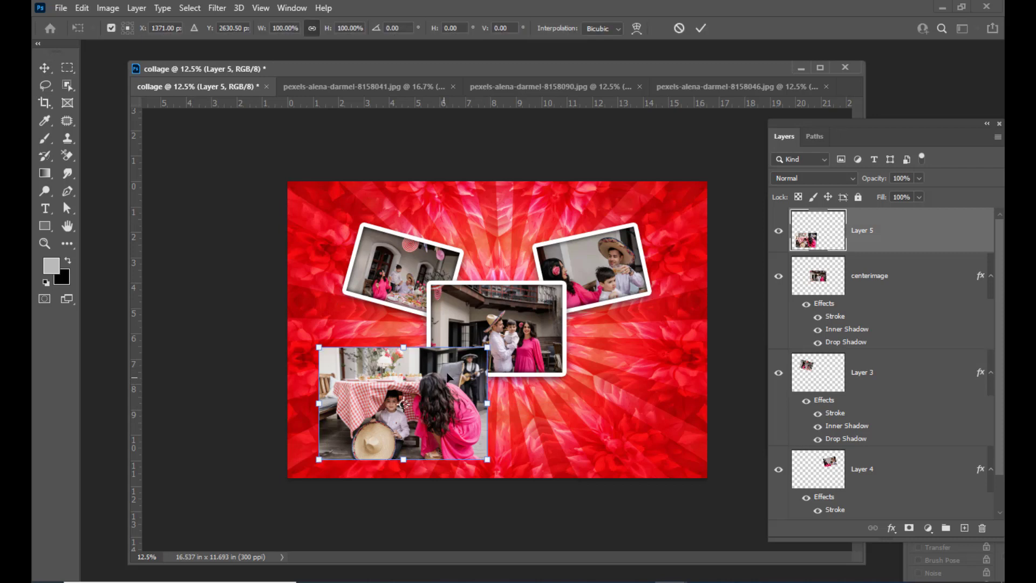
pyautogui.moveTo(486, 347); pyautogui.dragTo(464, 362)
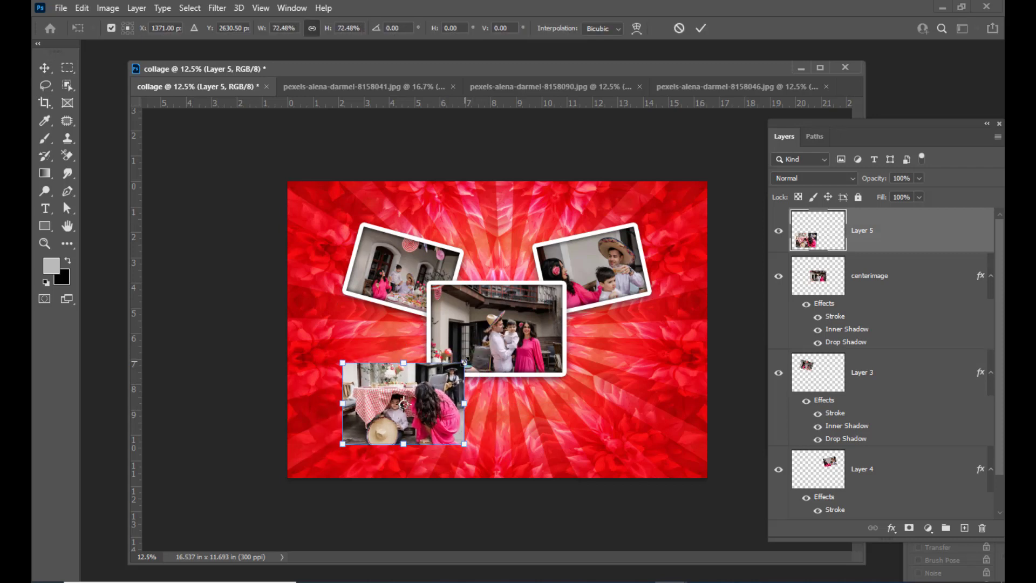
# Match the Layer 5 photo to the tilted Layer 3 photo by overlaying it, at about 67% scale and an 18° tilt.
pyautogui.moveTo(429, 410); pyautogui.dragTo(432, 282)
pyautogui.moveTo(474, 335); pyautogui.dragTo(457, 346)
pyautogui.moveTo(448, 306); pyautogui.dragTo(442, 305)
pyautogui.moveTo(472, 263)
pyautogui.mouseDown()
pyautogui.moveTo(463, 265)
pyautogui.moveTo(472, 261)
pyautogui.mouseUp()
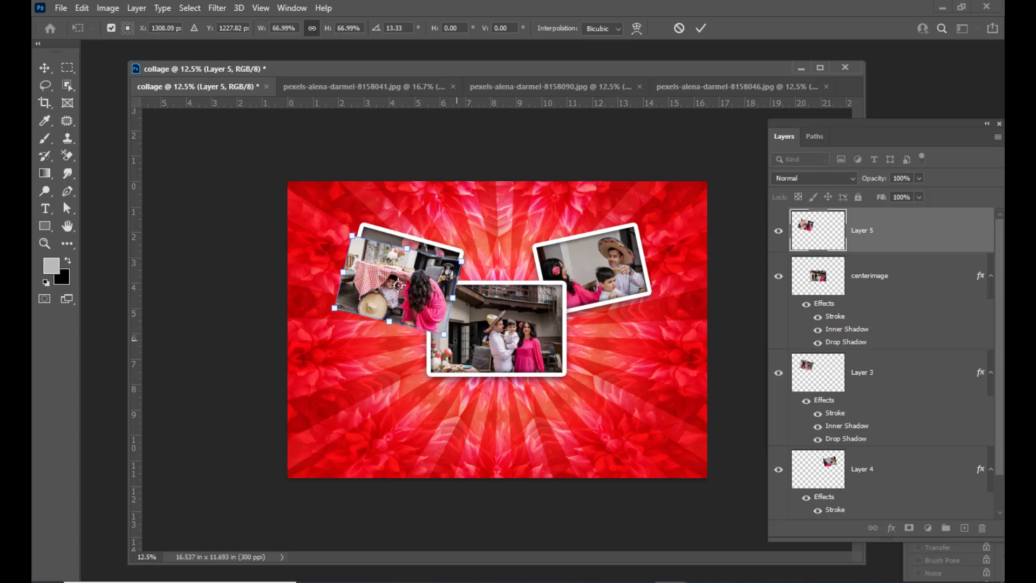
pyautogui.moveTo(454, 340); pyautogui.dragTo(450, 345)
pyautogui.moveTo(428, 280); pyautogui.dragTo(434, 272)
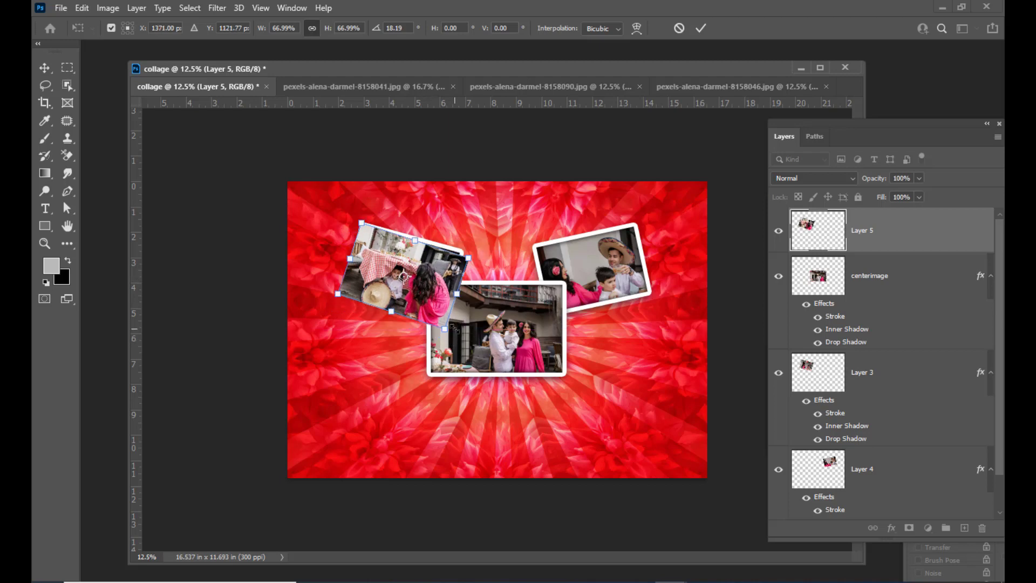
pyautogui.moveTo(453, 328); pyautogui.dragTo(459, 330)
# Move the Layer 5 photo back to the collage's lower-left area and tilt it to about -12.2°.
pyautogui.moveTo(438, 280); pyautogui.dragTo(431, 394)
pyautogui.moveTo(464, 454); pyautogui.dragTo(473, 413)
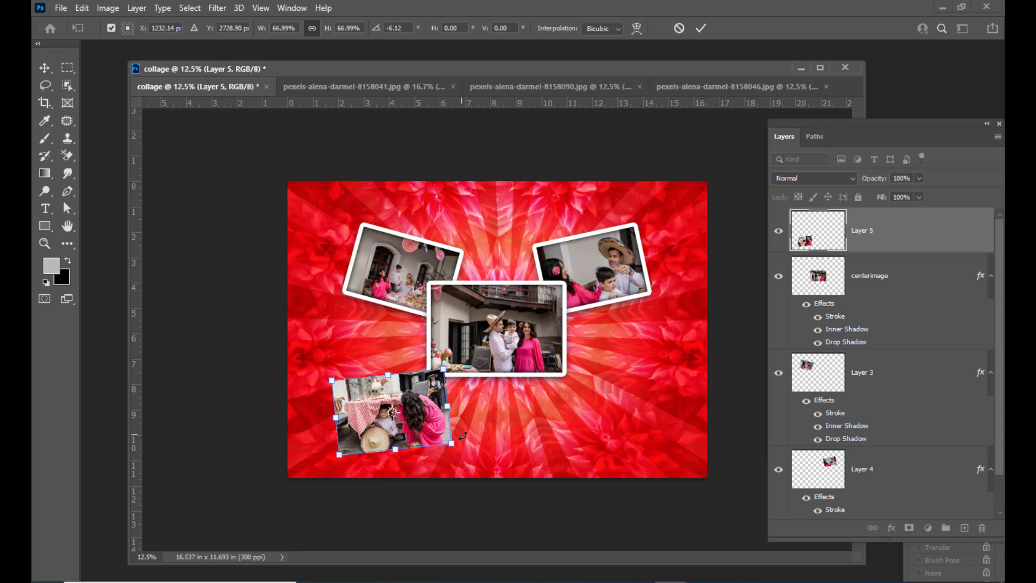
pyautogui.moveTo(465, 454)
pyautogui.mouseDown()
pyautogui.moveTo(467, 421)
pyautogui.moveTo(471, 435)
pyautogui.mouseUp()
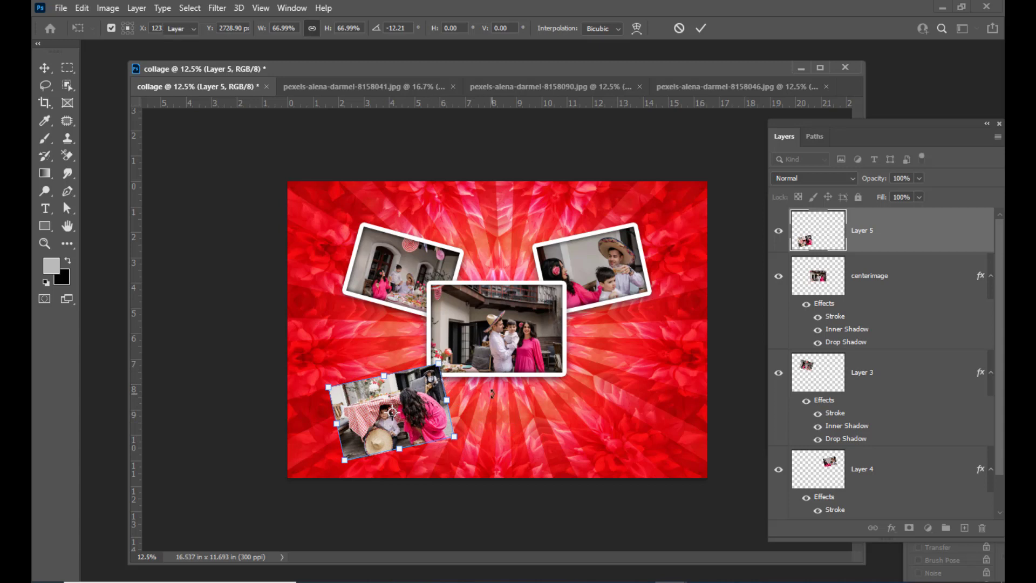
pyautogui.press('Return')
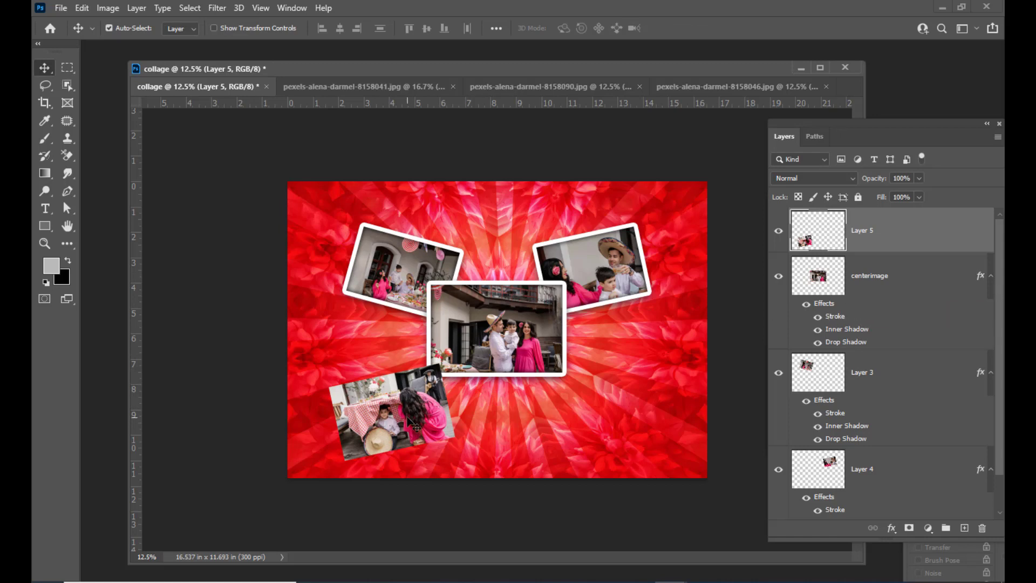
# Copy the centerimage layer's stroke, inner shadow and drop shadow effects to Layer 5.
pyautogui.moveTo(944, 124); pyautogui.dragTo(933, 124)
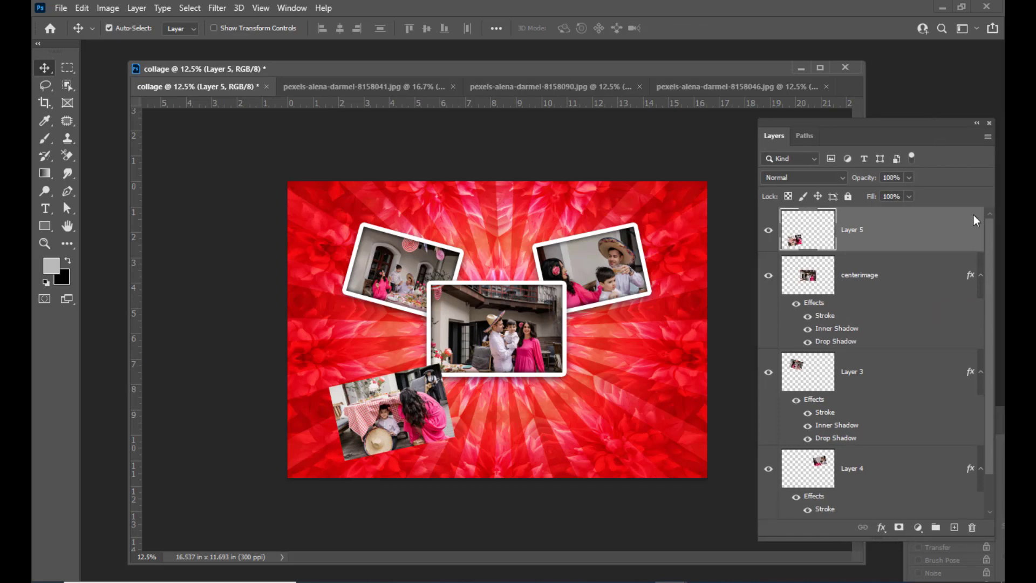
pyautogui.click(972, 286)
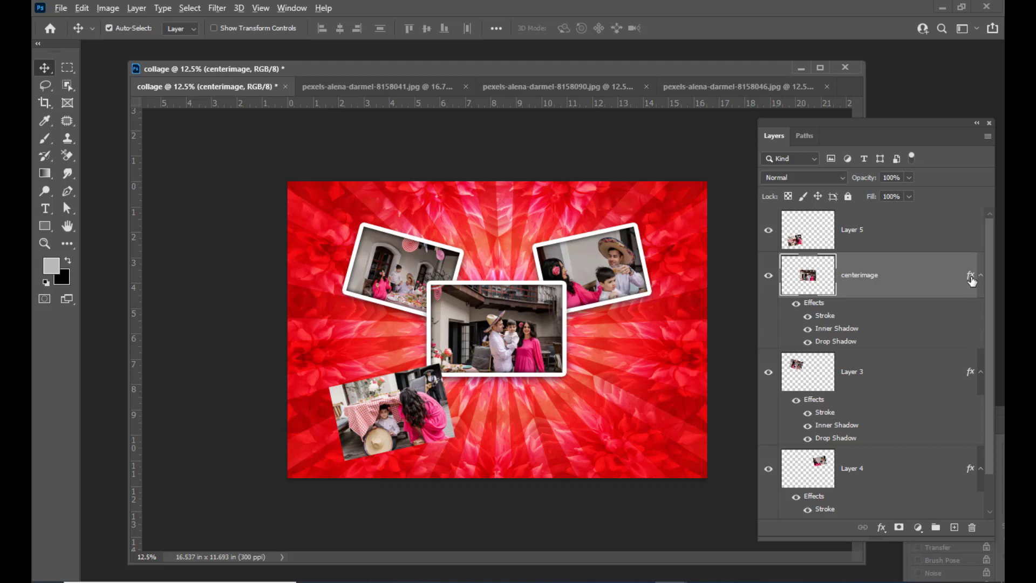
pyautogui.moveTo(971, 279); pyautogui.dragTo(955, 229)
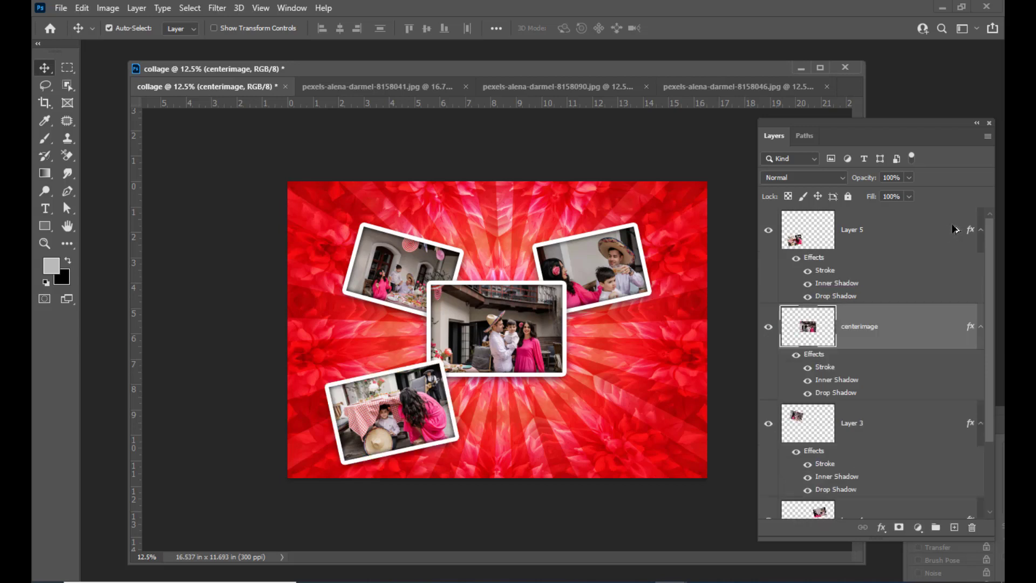
# Move Layer 5 below centerimage and Layer 3 in the layer stack.
pyautogui.moveTo(846, 126); pyautogui.dragTo(819, 110)
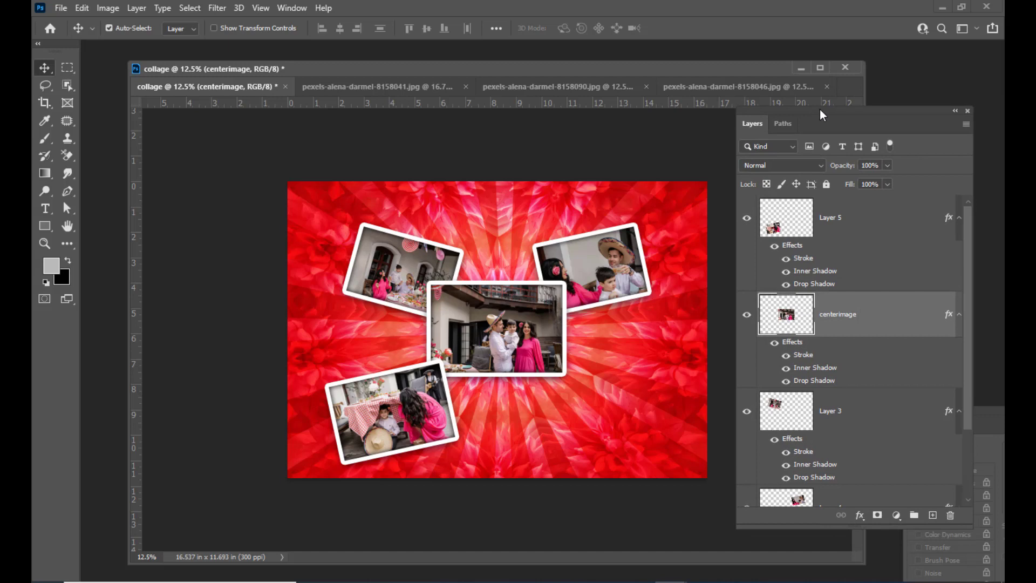
pyautogui.click(846, 228)
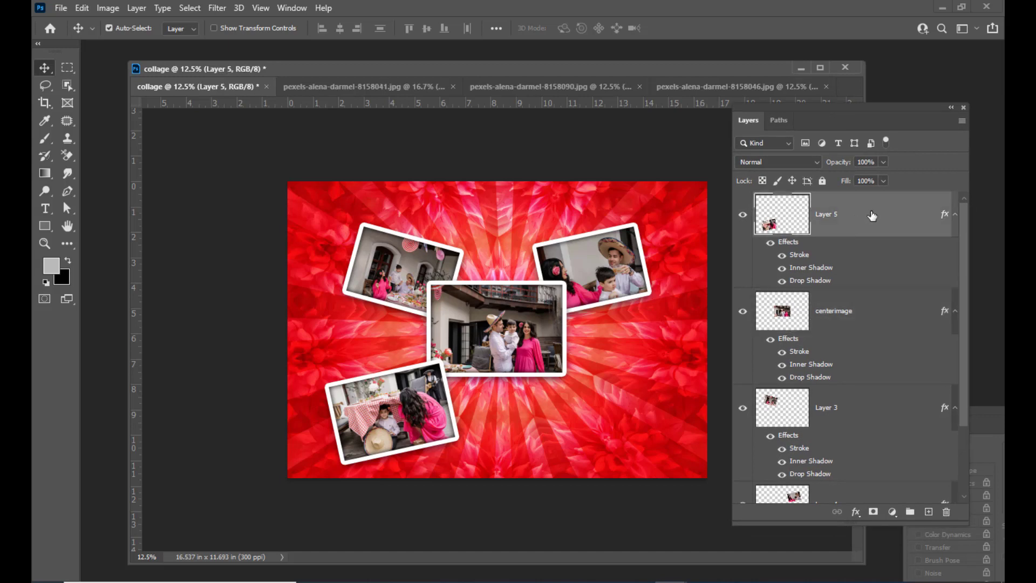
pyautogui.moveTo(866, 215); pyautogui.dragTo(860, 469)
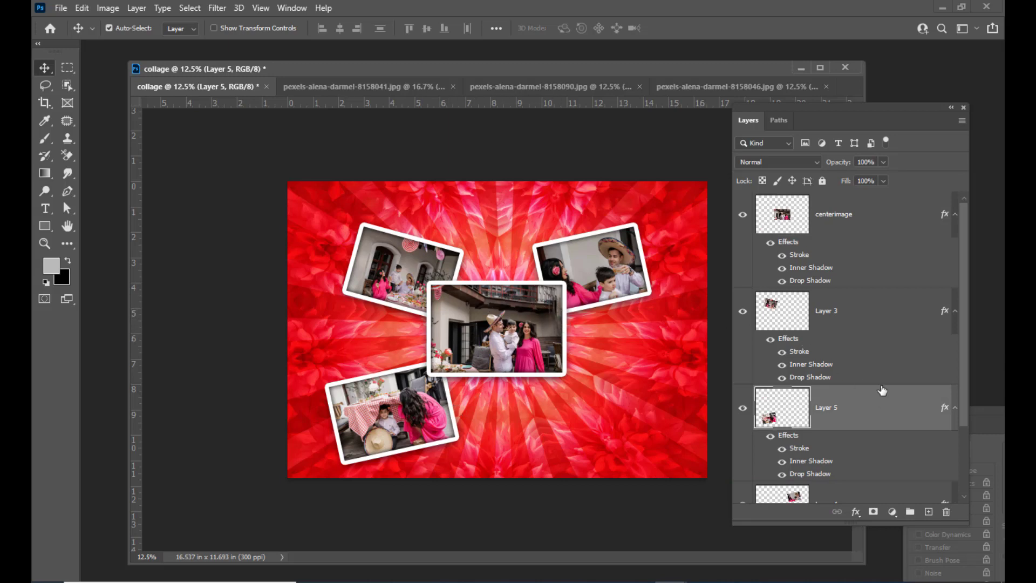
# Enlarge the Layer 5 photo around its center to about 105%.
pyautogui.press('ctrl')
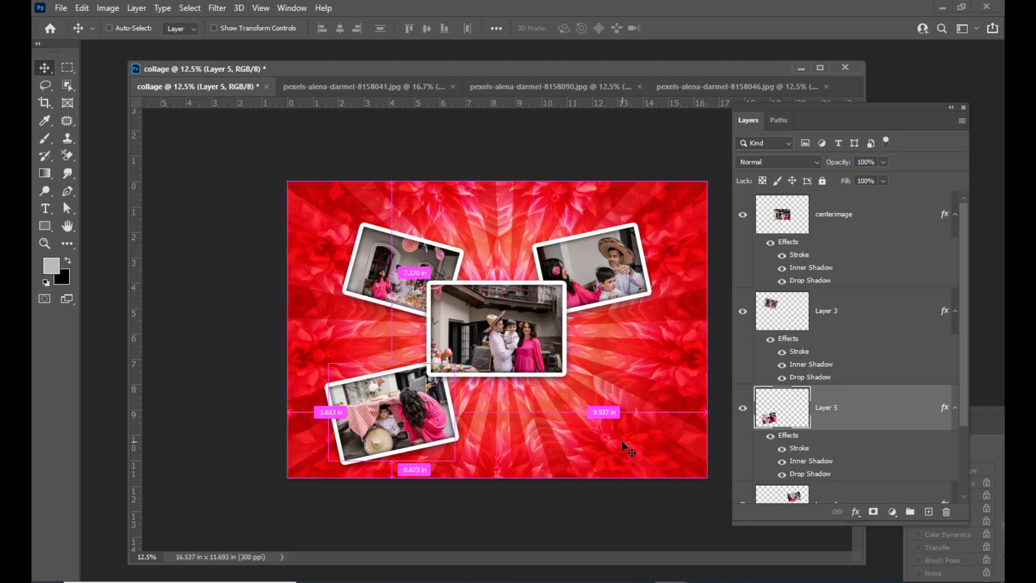
pyautogui.hotkey('ctrl', 't')
pyautogui.moveTo(453, 461); pyautogui.dragTo(458, 463)
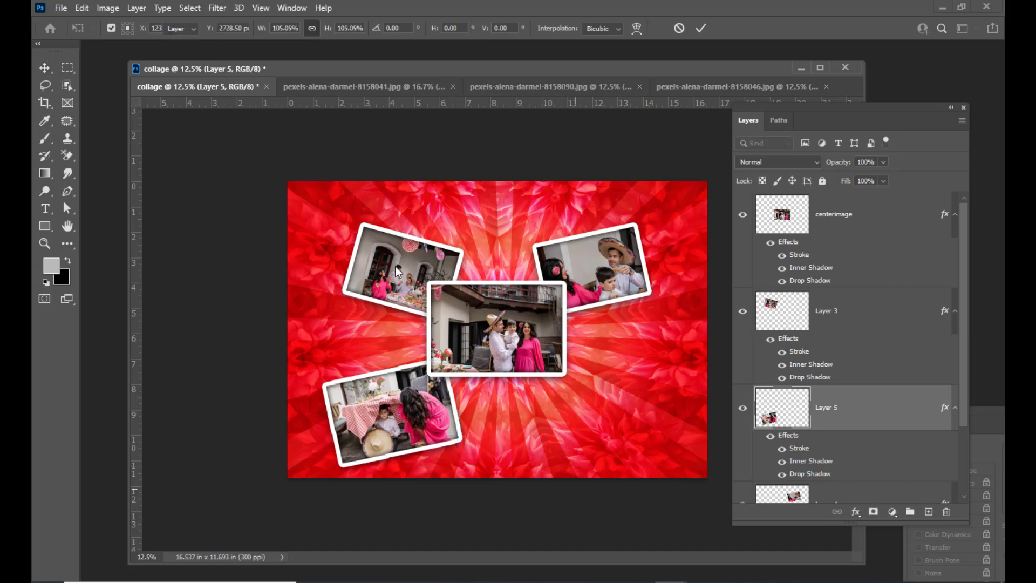
pyautogui.press('Return')
# Enlarge the Layer 3 photo around its center to about 112.6% and shift it outward to about X 1261 px, Y 1047 px.
pyautogui.rightClick(415, 253)
pyautogui.click(427, 262)
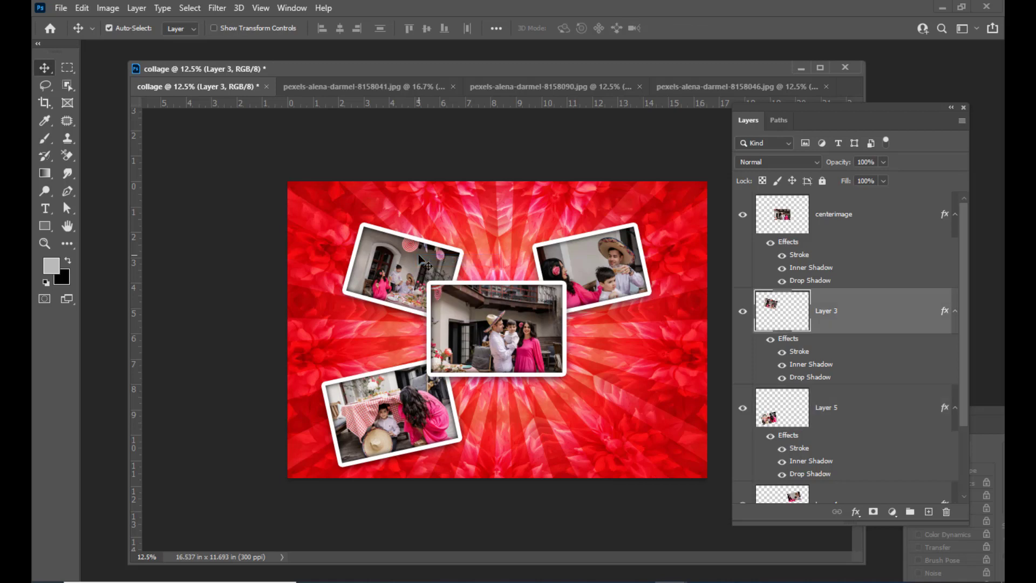
pyautogui.hotkey('ctrl', 't')
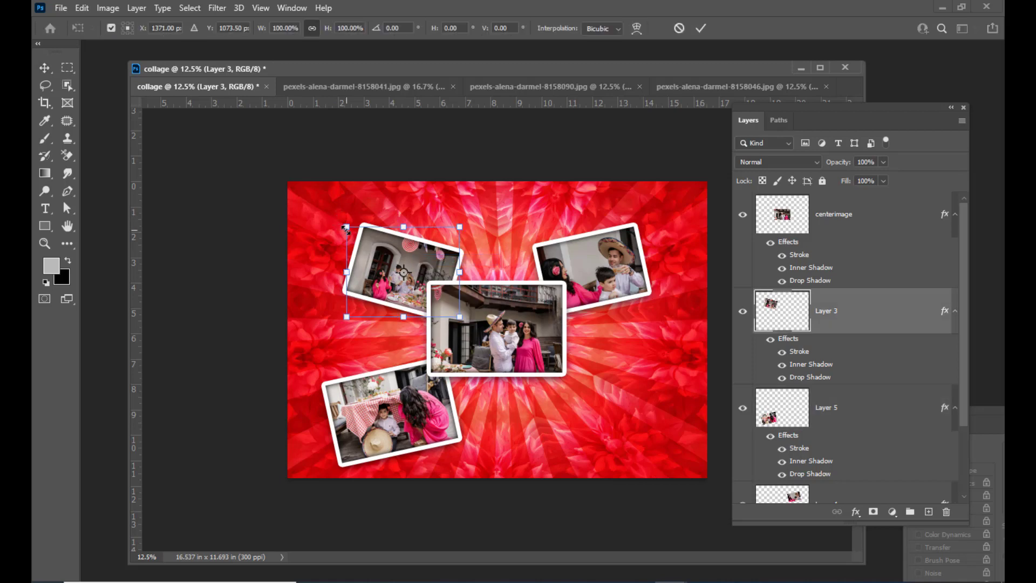
pyautogui.moveTo(346, 230); pyautogui.dragTo(340, 226)
pyautogui.hotkey('ctrl', 'z')
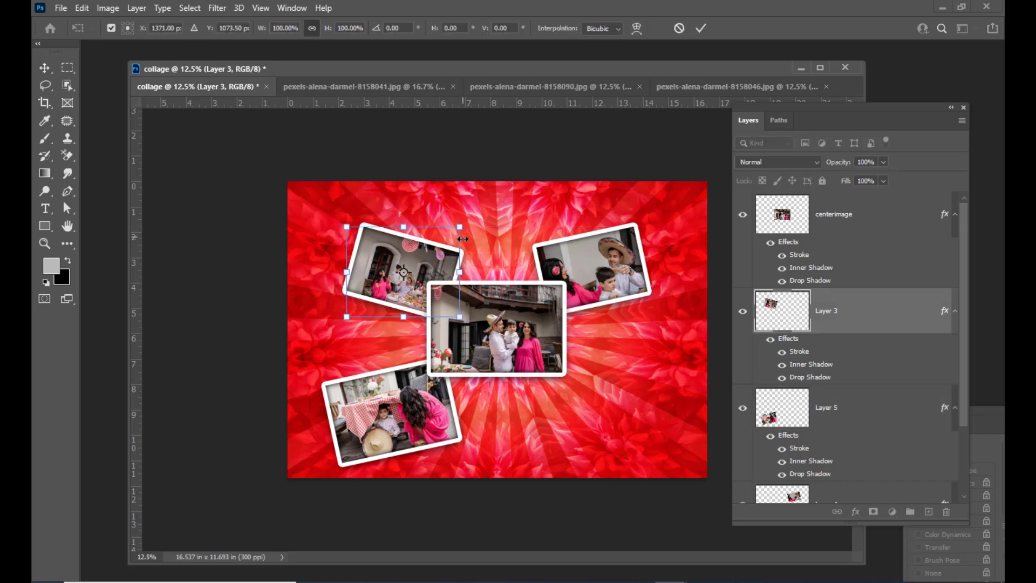
pyautogui.moveTo(461, 224); pyautogui.dragTo(468, 219)
pyautogui.moveTo(441, 261); pyautogui.dragTo(438, 262)
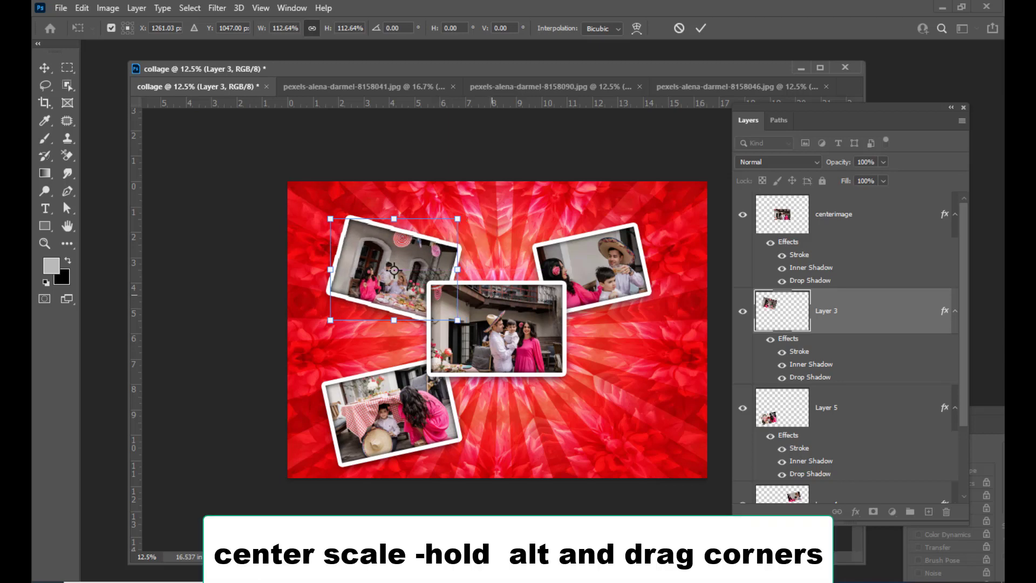
pyautogui.press('Return')
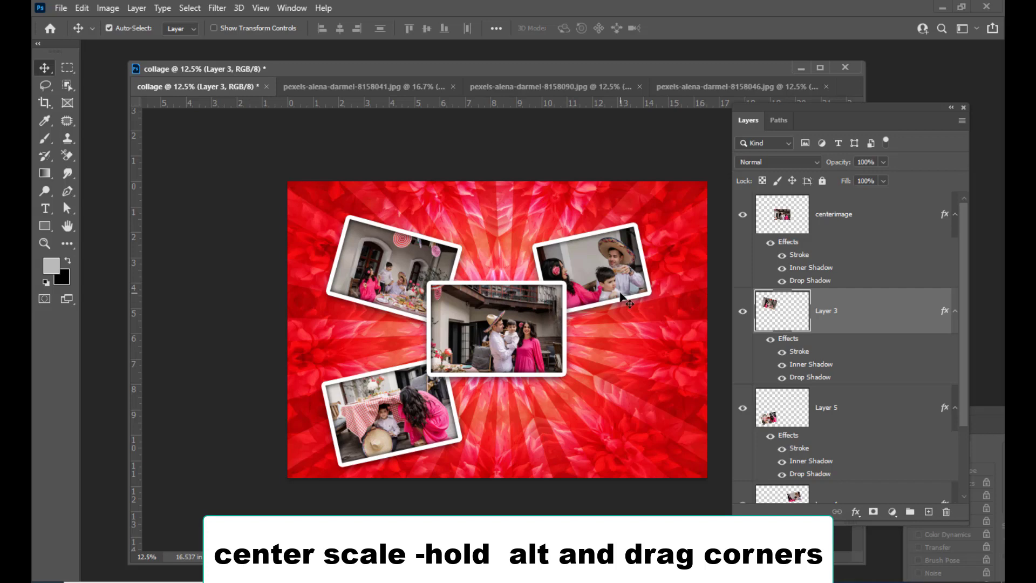
# Enlarge the Layer 4 photo in the collage's upper-right area to balance the Layer 3 photo on the opposite side.
pyautogui.rightClick(596, 263)
pyautogui.click(612, 265)
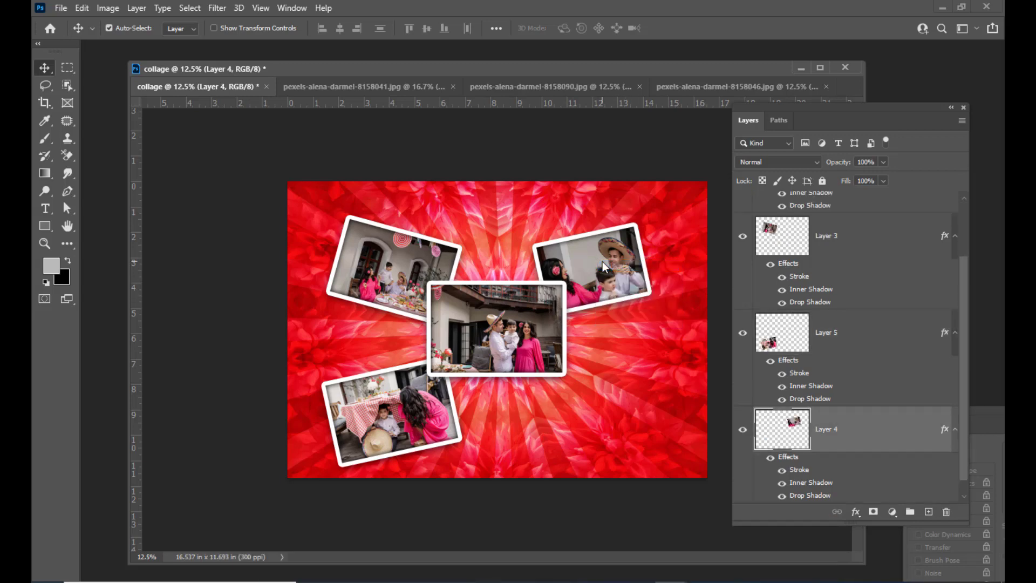
pyautogui.hotkey('ctrl', 't')
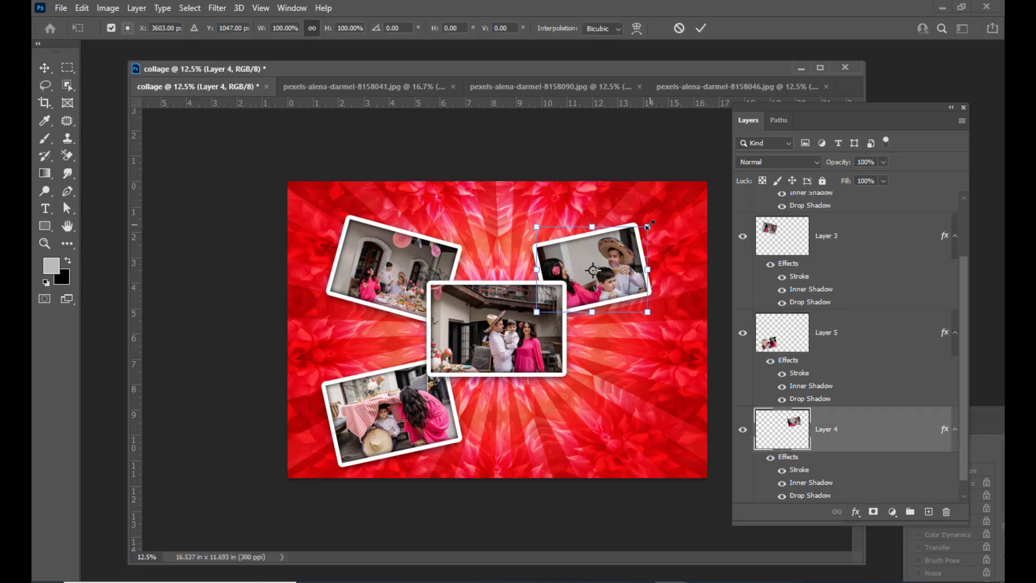
pyautogui.moveTo(650, 223); pyautogui.dragTo(663, 193)
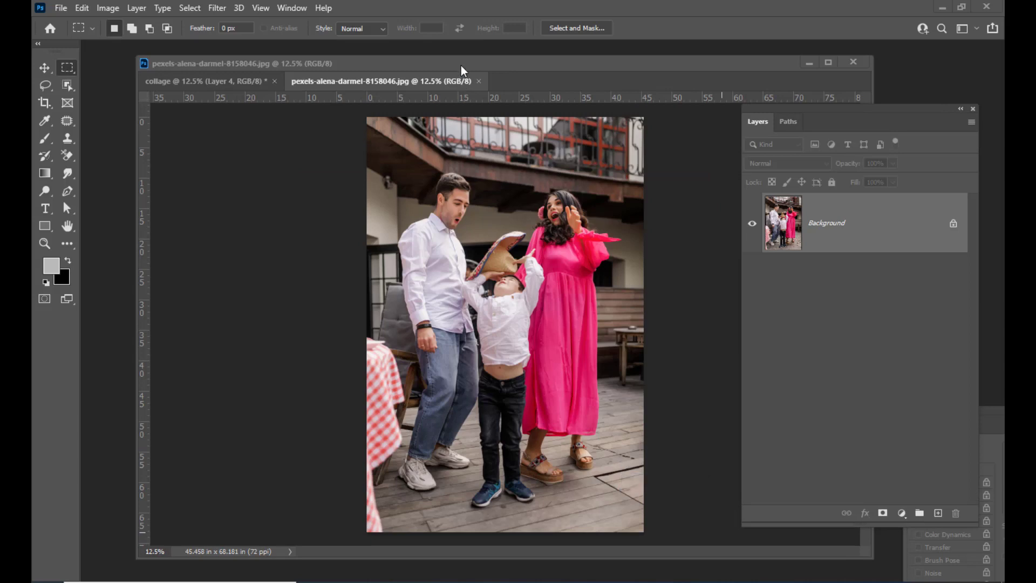
# Make a rectangular selection around the family's upper bodies in pexels-alena-darmel-8158046.jpg.
pyautogui.moveTo(461, 66)
pyautogui.mouseDown()
pyautogui.moveTo(477, 59)
pyautogui.moveTo(473, 75)
pyautogui.mouseUp()
pyautogui.rightClick(68, 68)
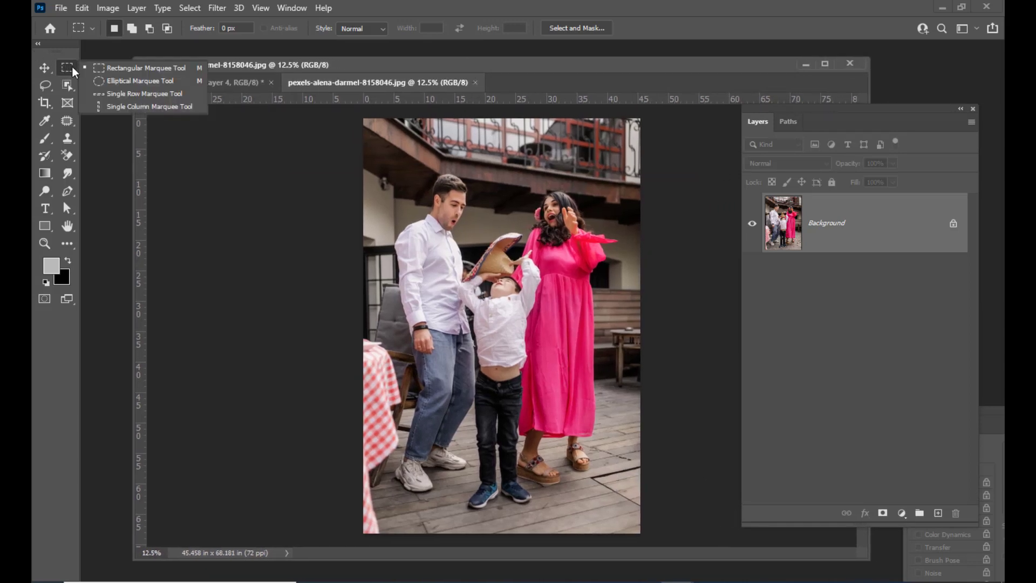
pyautogui.click(103, 69)
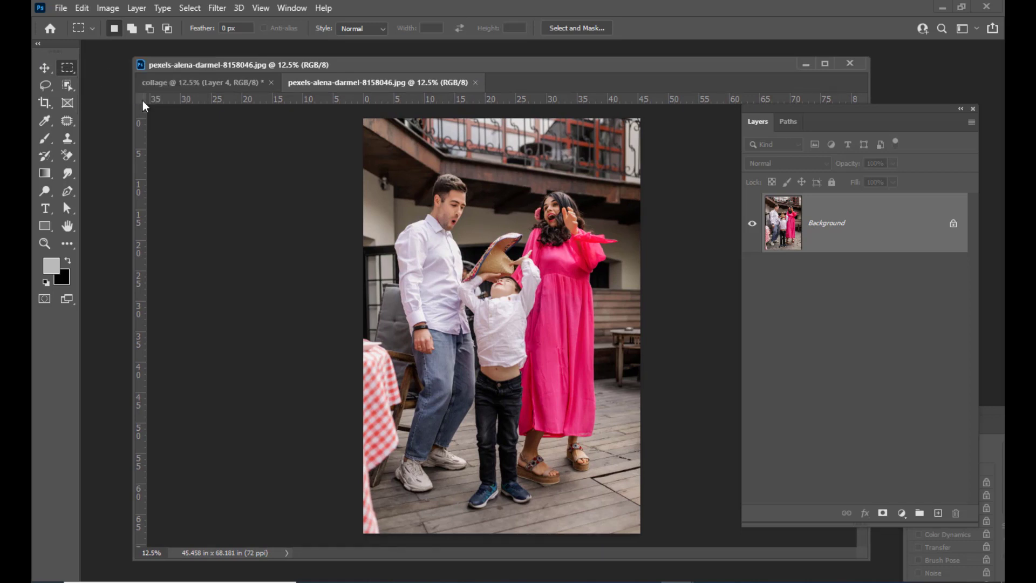
pyautogui.moveTo(381, 151); pyautogui.dragTo(630, 356)
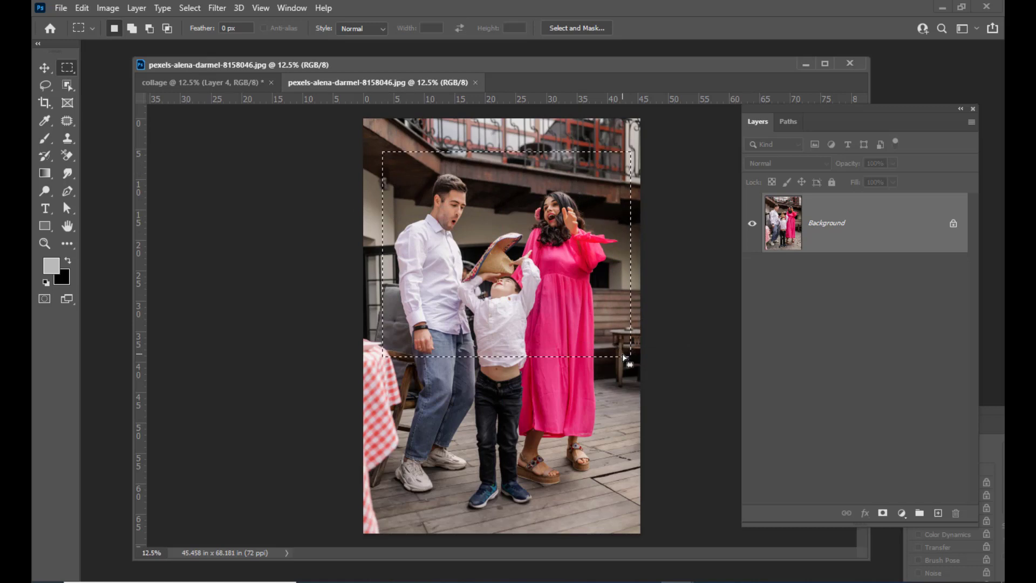
# Copy the selected family area from pexels-alena-darmel-8158046.jpg into the collage's lower-right area.
pyautogui.press('v')
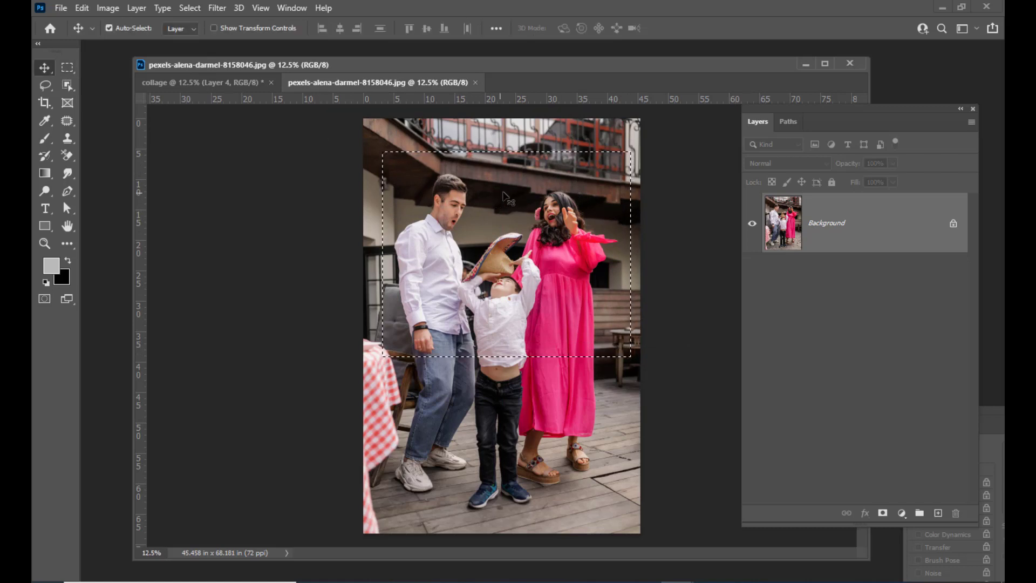
pyautogui.moveTo(524, 213); pyautogui.dragTo(545, 300)
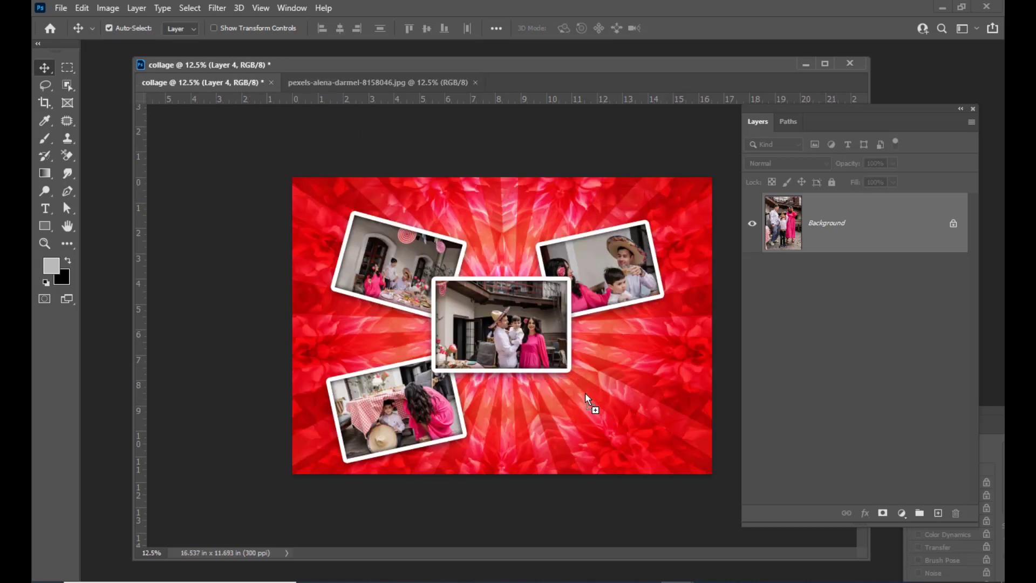
pyautogui.moveTo(584, 392); pyautogui.dragTo(588, 390)
# Scale the Layer 6 photo to about 51.7% and place it in the collage's lower-right area at about X 3875 px, Y 2728.5 px.
pyautogui.hotkey('ctrl', 't')
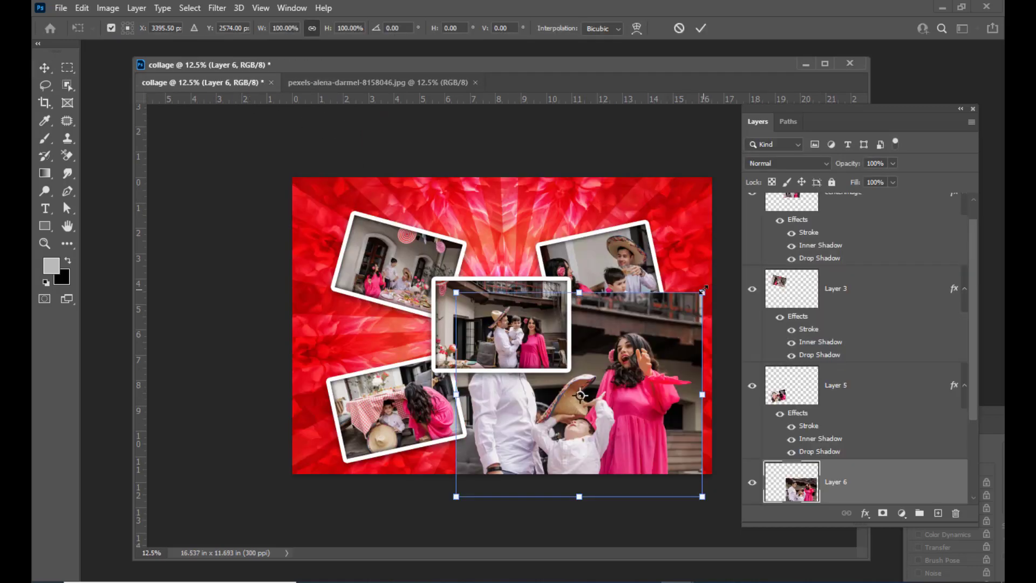
pyautogui.moveTo(703, 291); pyautogui.dragTo(653, 237)
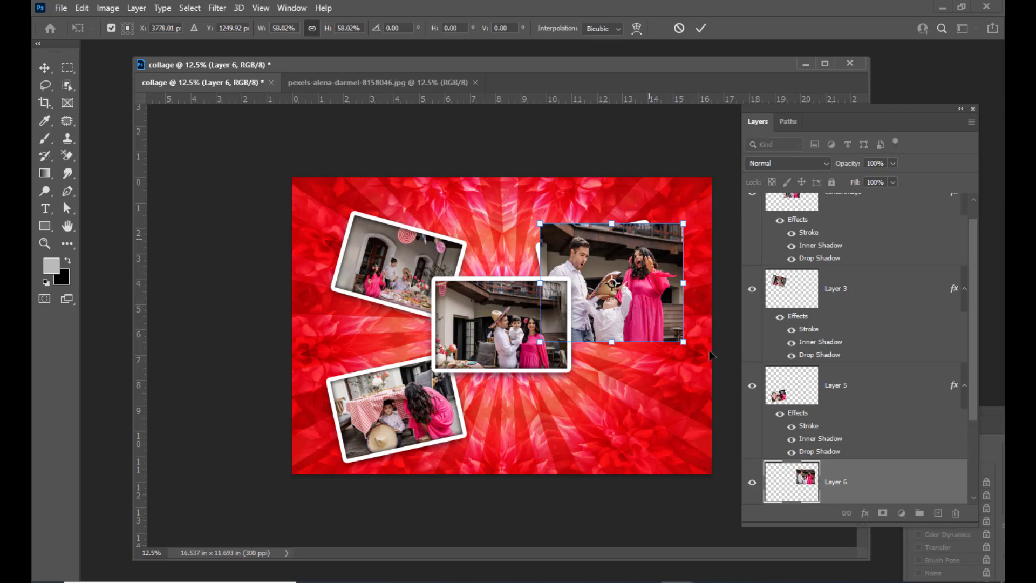
pyautogui.moveTo(663, 295); pyautogui.dragTo(458, 427)
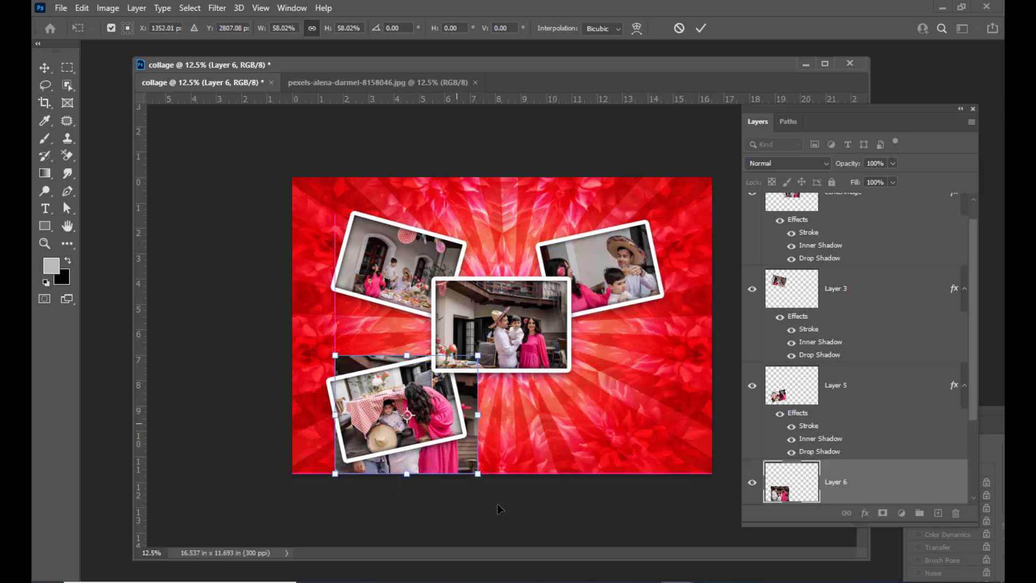
pyautogui.moveTo(492, 477); pyautogui.dragTo(695, 466)
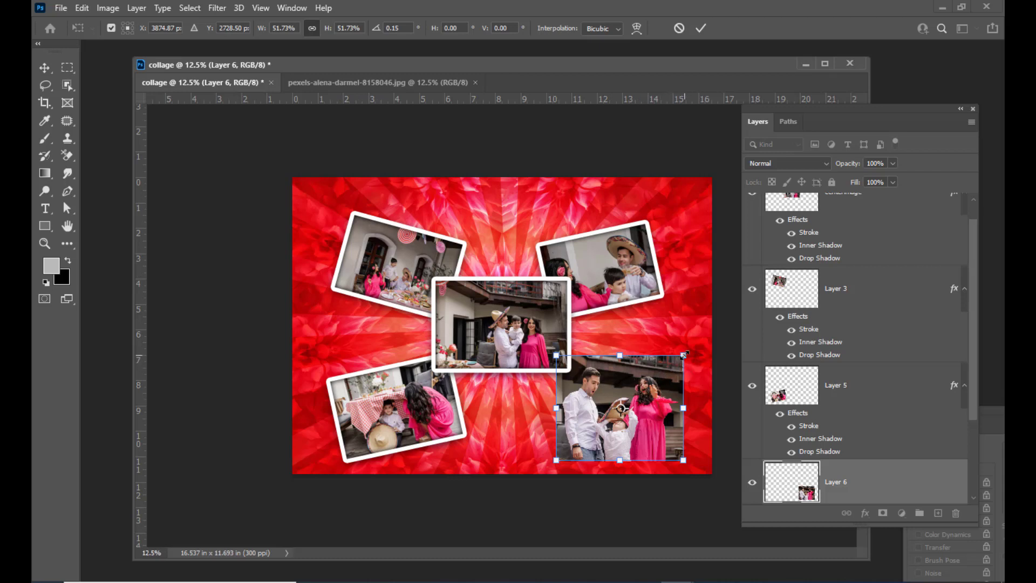
# Copy Layer 5's stroke, inner shadow and drop shadow effects onto the Layer 6 photo.
pyautogui.click(920, 384)
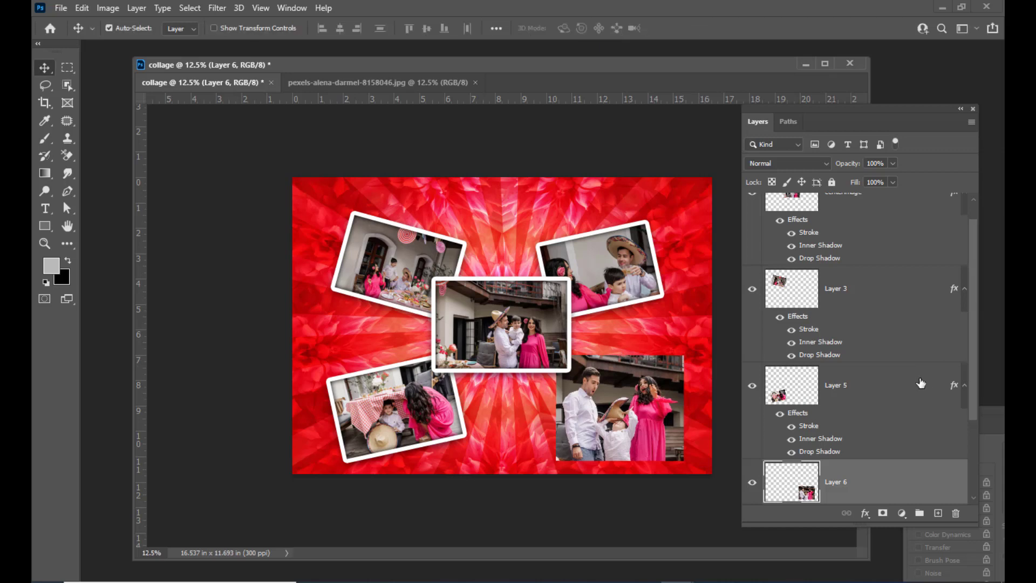
pyautogui.moveTo(813, 108); pyautogui.dragTo(795, 109)
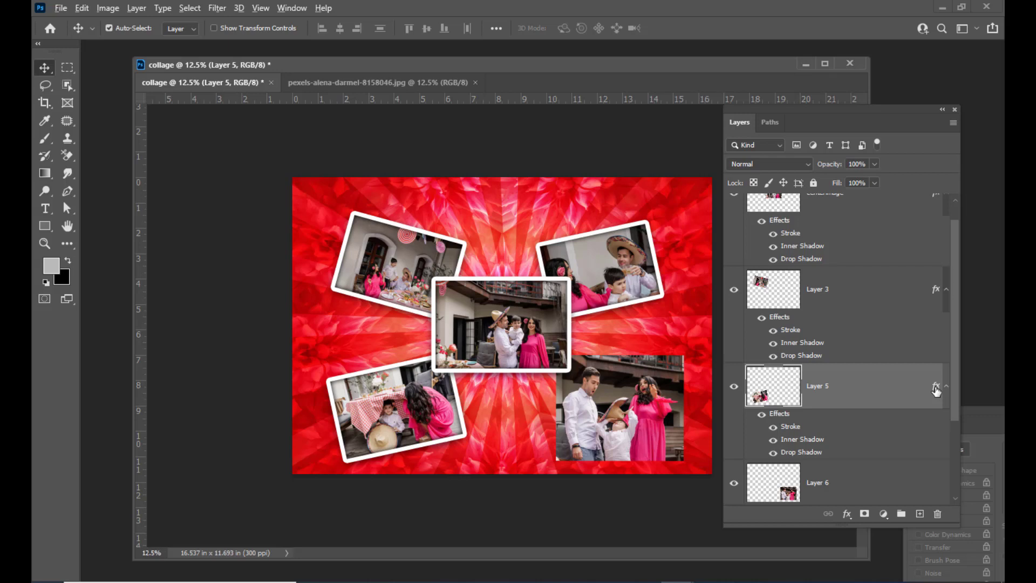
pyautogui.moveTo(936, 390); pyautogui.dragTo(926, 483)
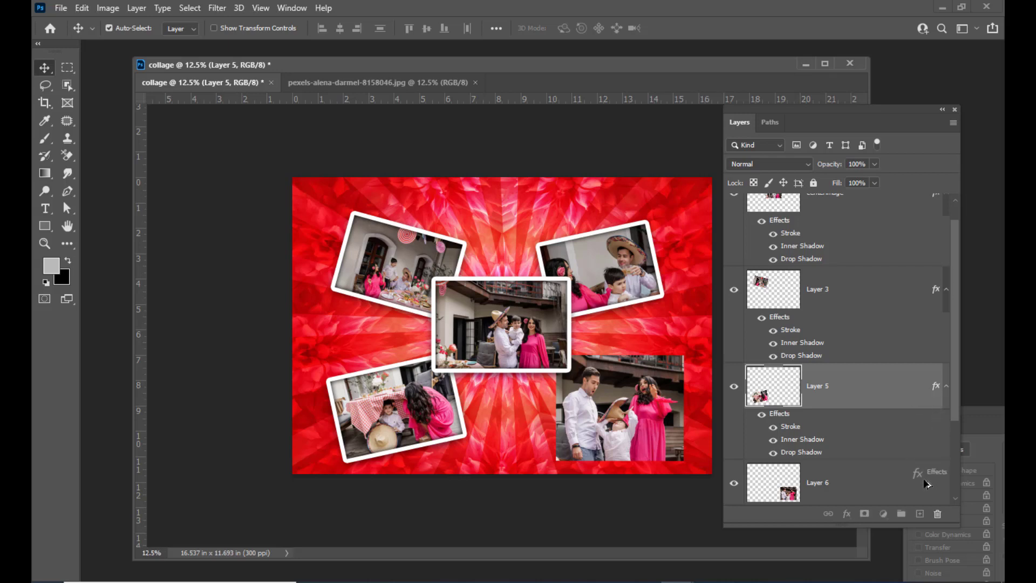
pyautogui.moveTo(925, 484); pyautogui.dragTo(926, 483)
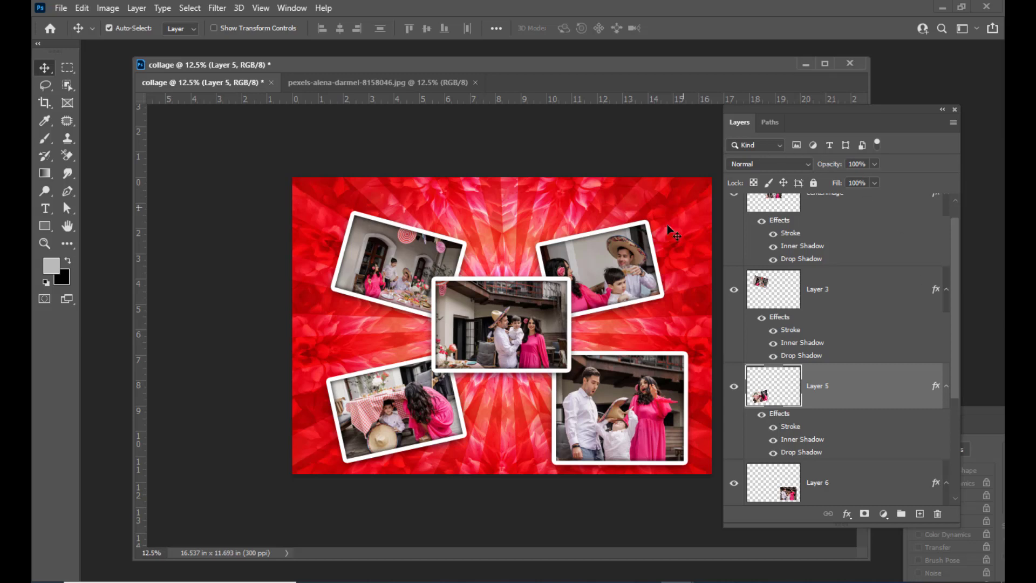
# Rotate the Layer 6 photo about 12.4° clockwise, scale it to about 83% and shift it slightly towards the collage's center.
pyautogui.press('ctrl')
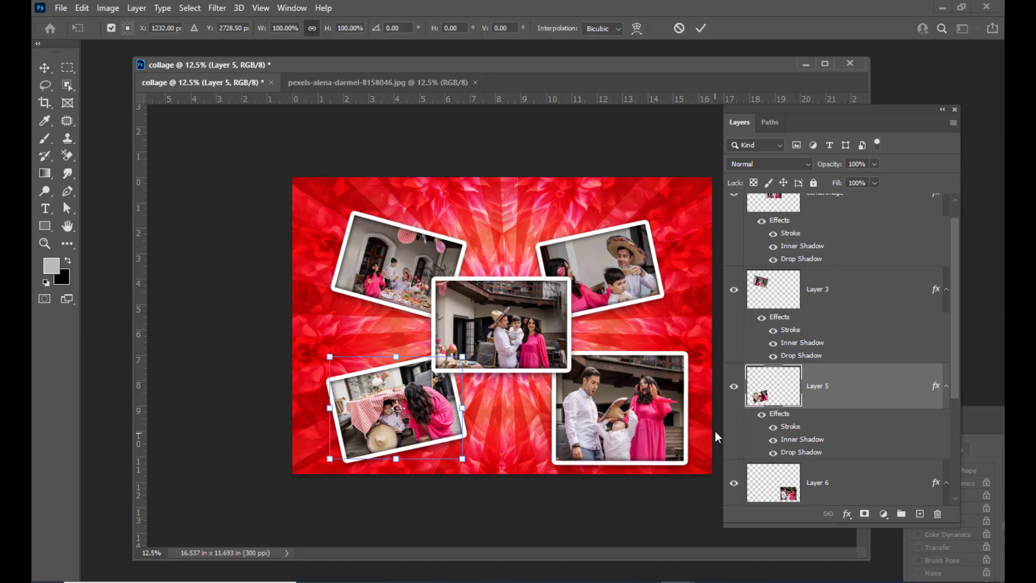
pyautogui.click(860, 481)
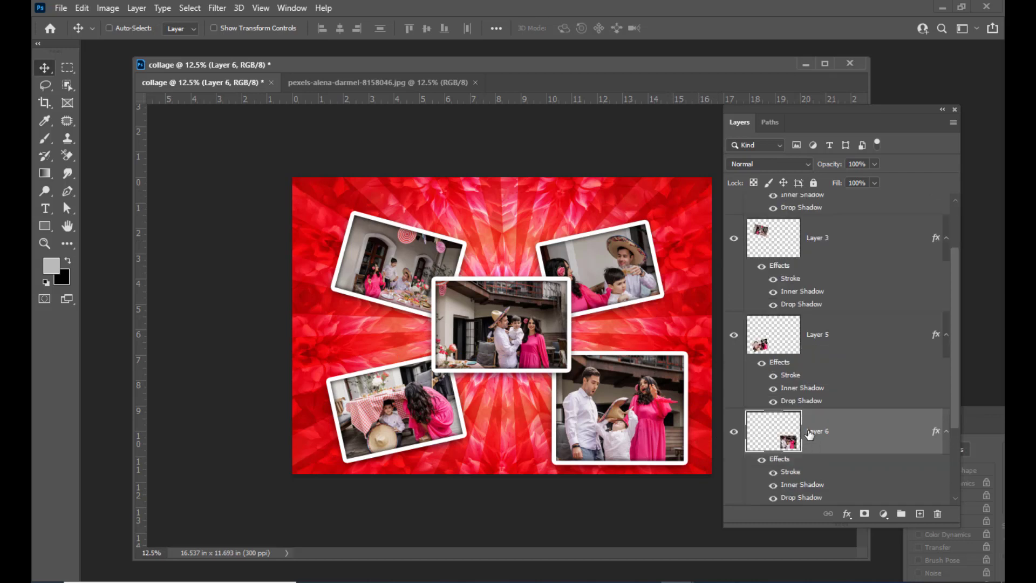
pyautogui.hotkey('ctrl', 't')
pyautogui.moveTo(684, 462)
pyautogui.mouseDown()
pyautogui.moveTo(677, 456)
pyautogui.moveTo(683, 476)
pyautogui.mouseUp()
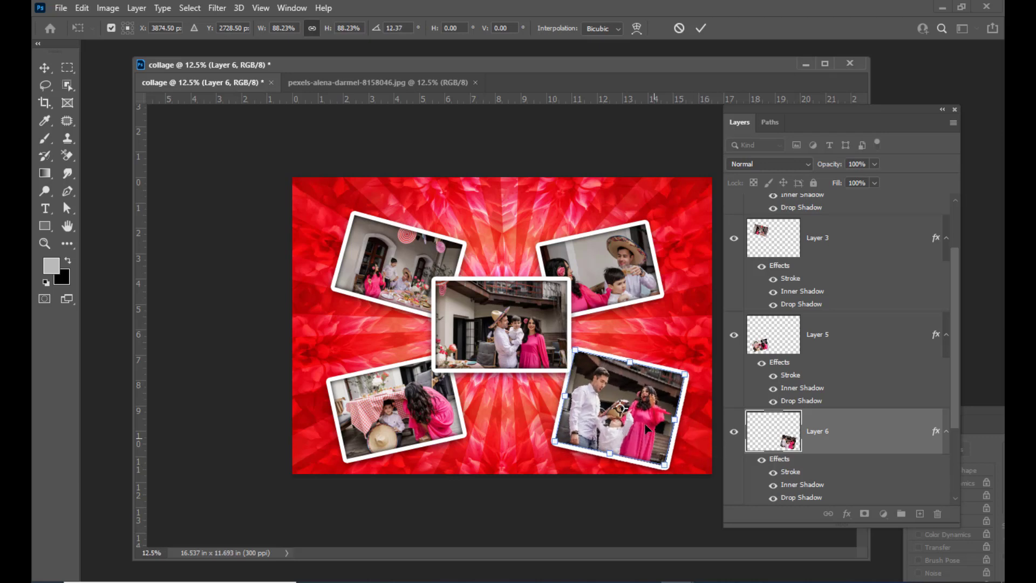
pyautogui.moveTo(645, 423); pyautogui.dragTo(643, 420)
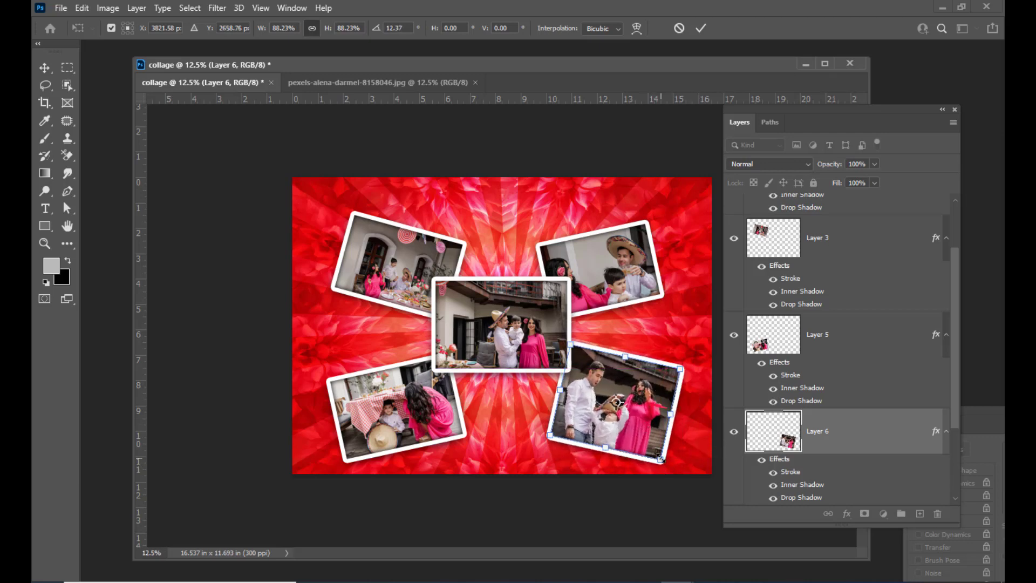
pyautogui.moveTo(661, 459); pyautogui.dragTo(657, 455)
pyautogui.moveTo(650, 419); pyautogui.dragTo(651, 453)
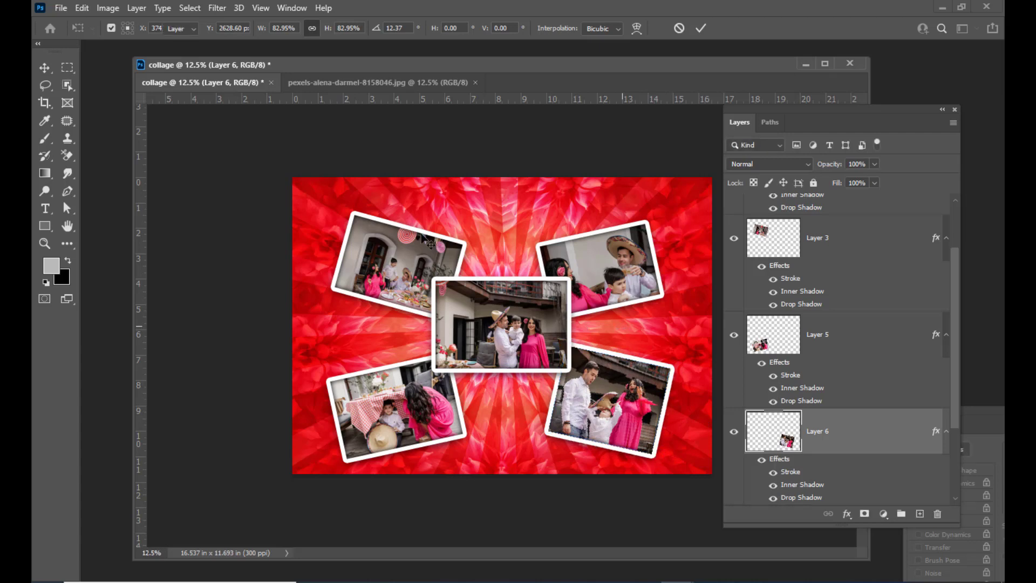
pyautogui.press('Return')
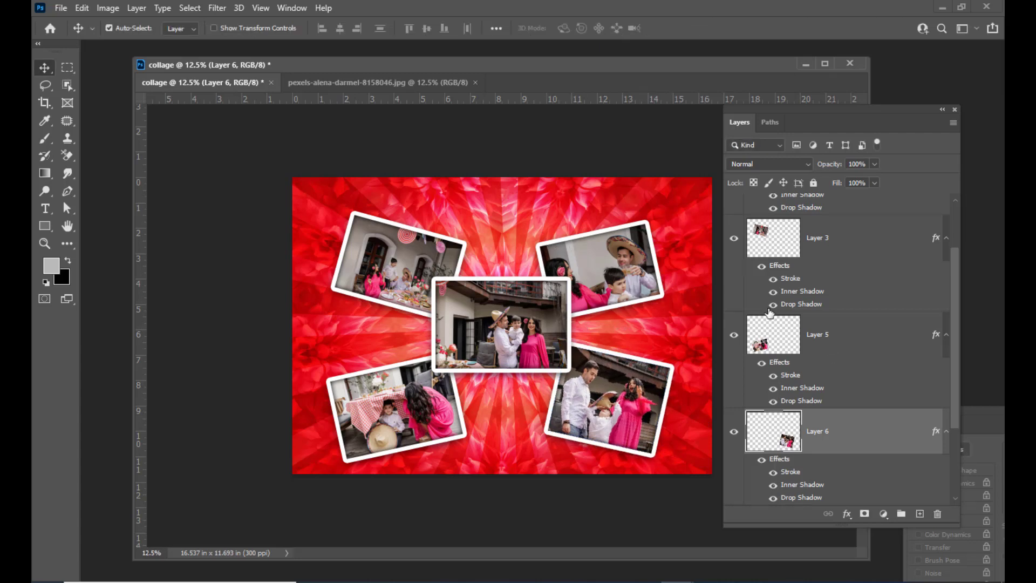
# Enlarge the centerimage photo to about 121%, keeping it centered where it is.
pyautogui.rightClick(488, 290)
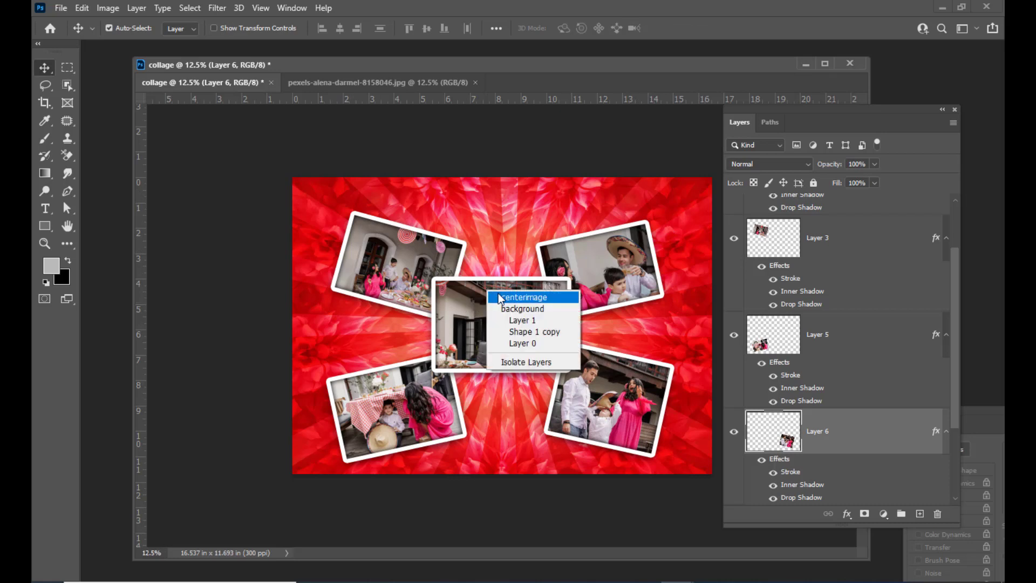
pyautogui.click(499, 298)
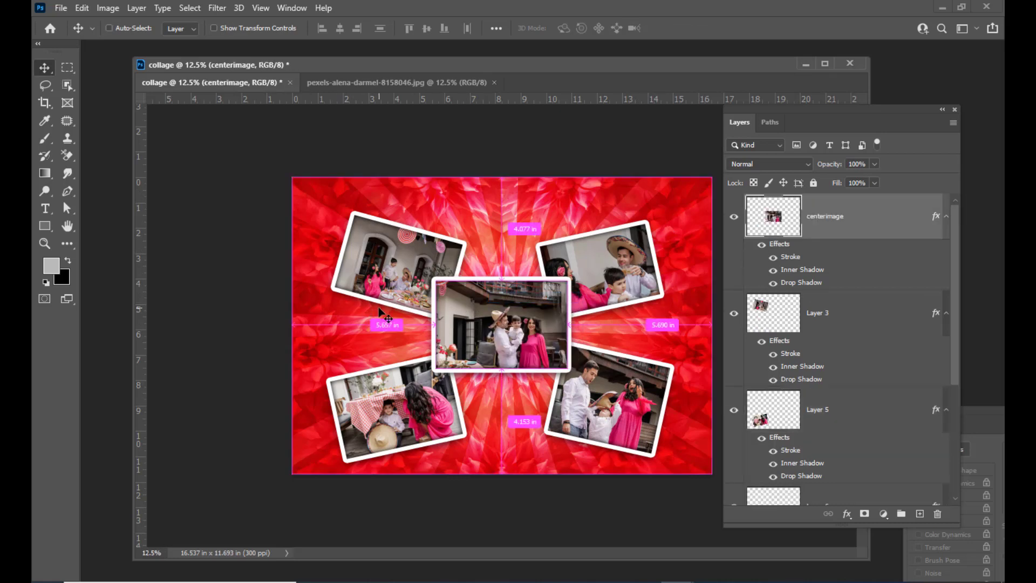
pyautogui.hotkey('ctrl', 't')
pyautogui.moveTo(566, 369); pyautogui.dragTo(580, 380)
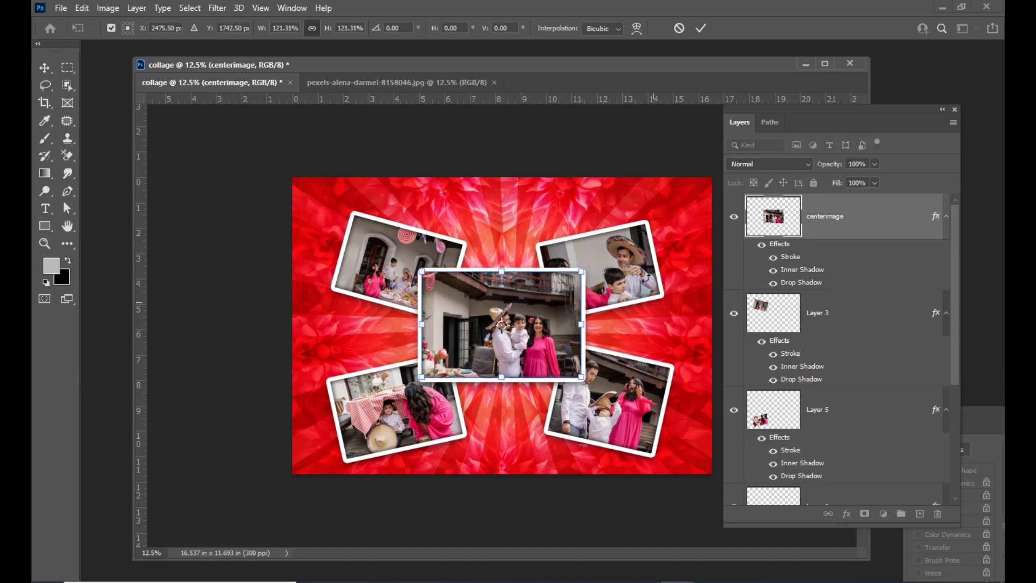
pyautogui.press('Return')
# Move the Layer 4 and Layer 3 photos outward towards the collage's upper corners, clear of the enlarged center photo.
pyautogui.rightClick(617, 258)
pyautogui.click(619, 262)
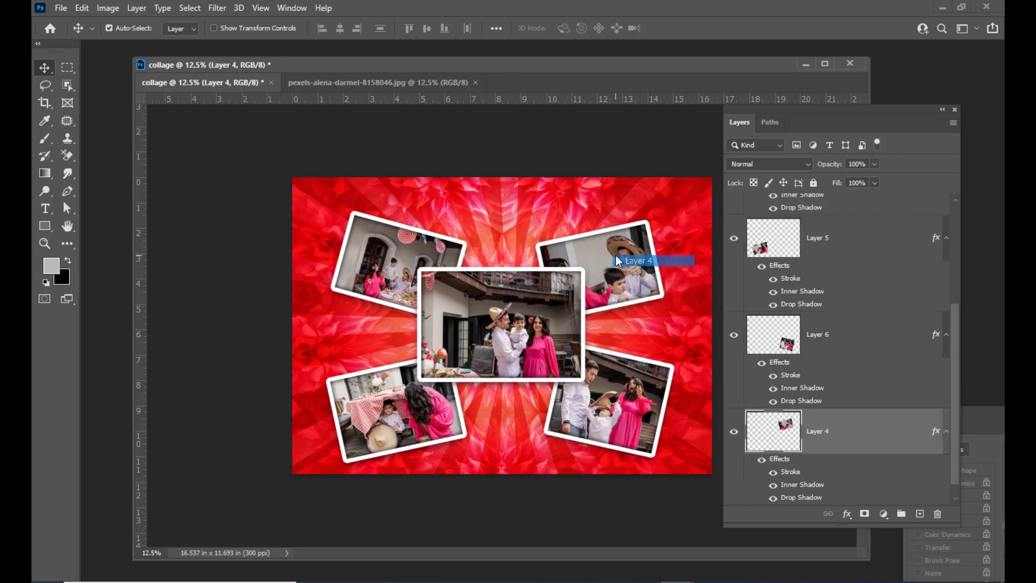
pyautogui.moveTo(637, 247); pyautogui.dragTo(650, 241)
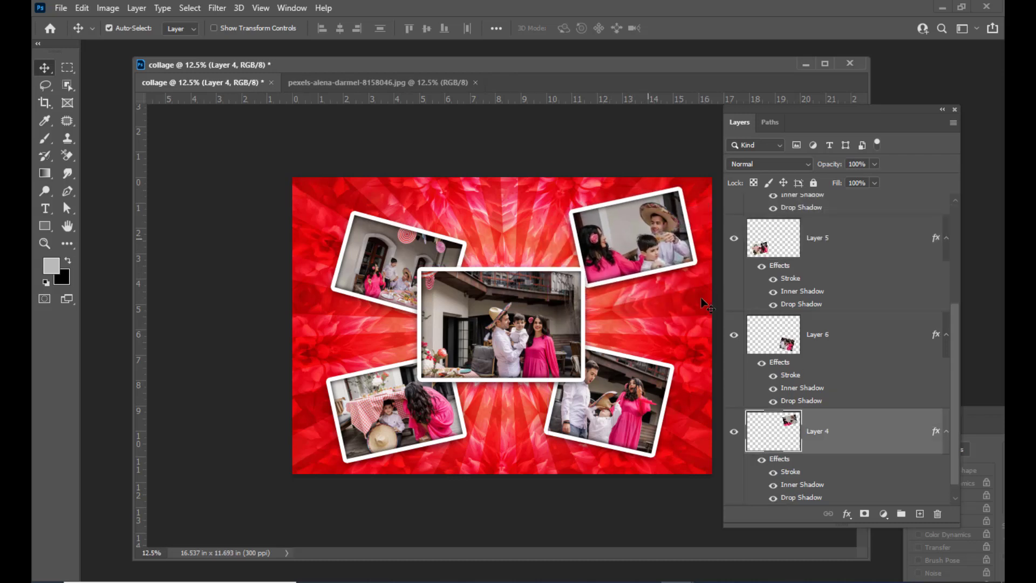
pyautogui.rightClick(387, 268)
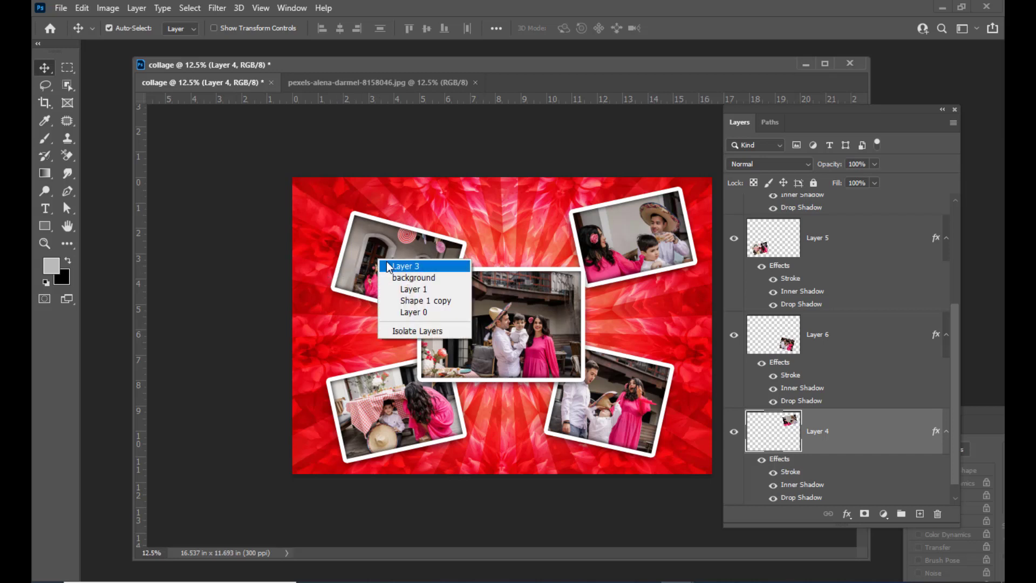
pyautogui.click(388, 266)
pyautogui.moveTo(378, 257); pyautogui.dragTo(353, 235)
# Move the Layer 6 and Layer 5 photos outward towards the collage's lower corners, shifting Layer 5 about 1.02 in horizontally.
pyautogui.rightClick(614, 393)
pyautogui.click(625, 400)
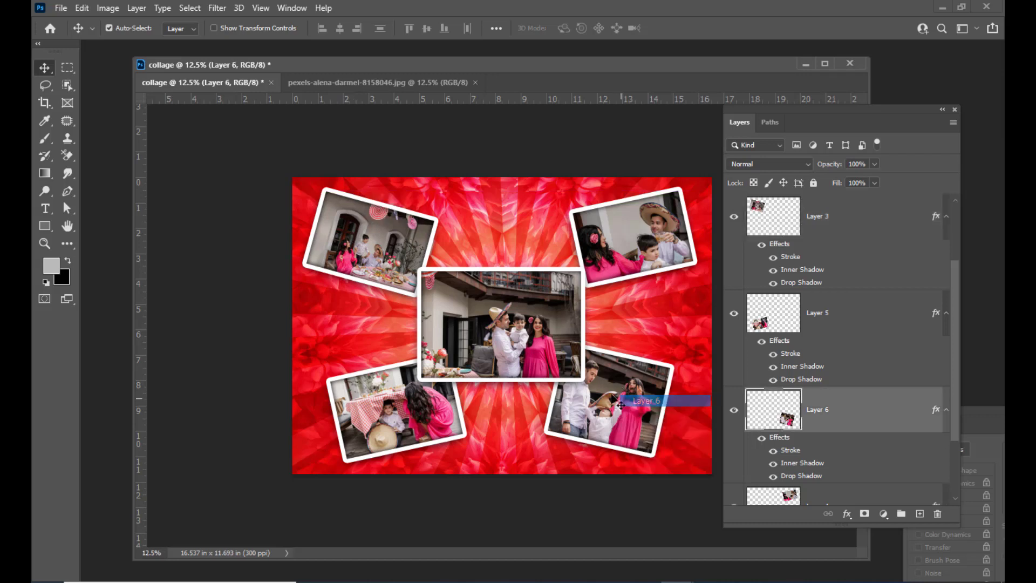
pyautogui.moveTo(612, 396); pyautogui.dragTo(635, 400)
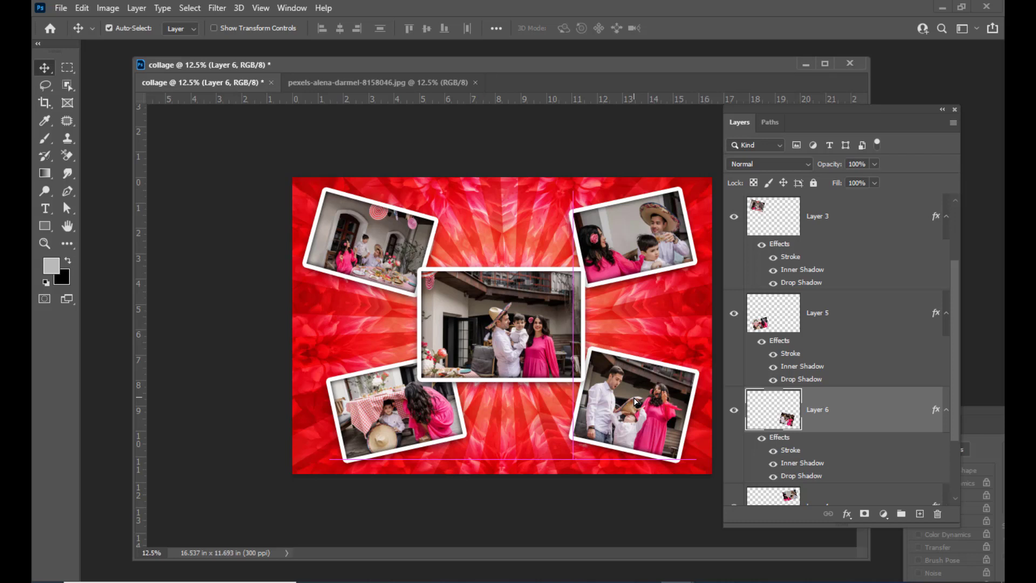
pyautogui.rightClick(382, 391)
pyautogui.click(393, 396)
pyautogui.moveTo(393, 397); pyautogui.dragTo(376, 397)
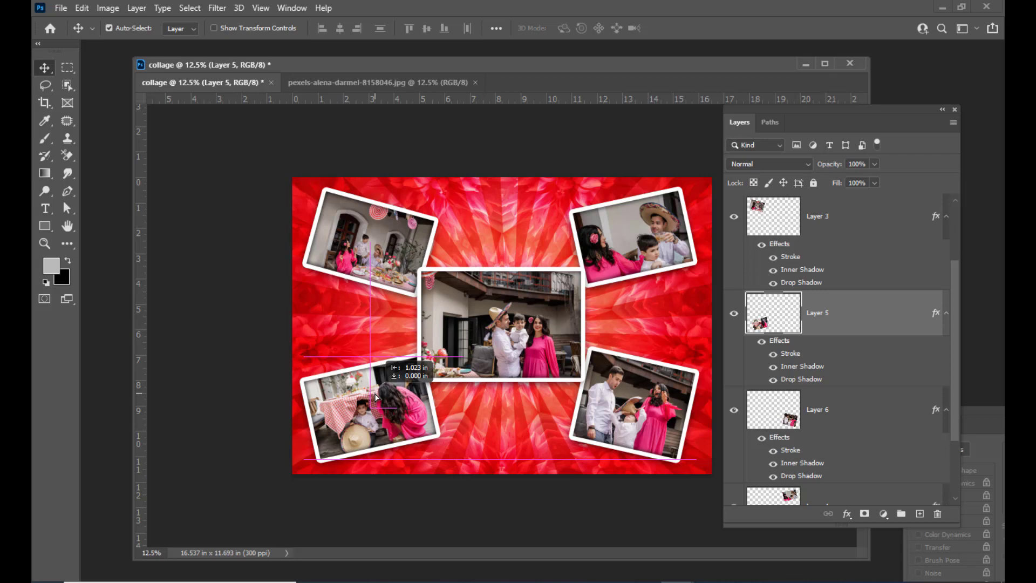
pyautogui.moveTo(376, 397); pyautogui.dragTo(376, 397)
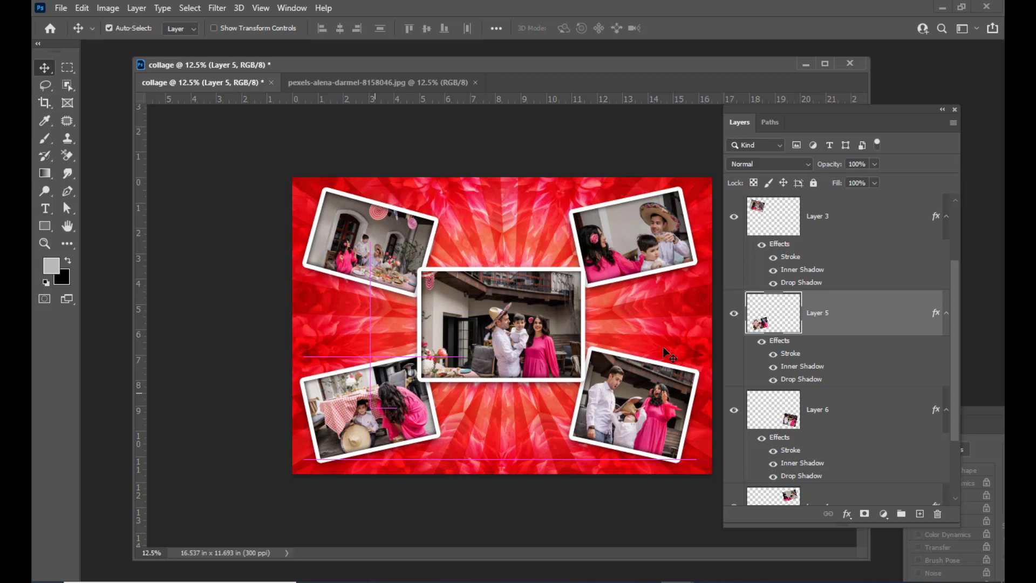
# Scale the Layer 5 photo in the collage's lower-left corner down to about 94.6%.
pyautogui.rightClick(355, 423)
pyautogui.click(365, 429)
pyautogui.hotkey('ctrl', 't')
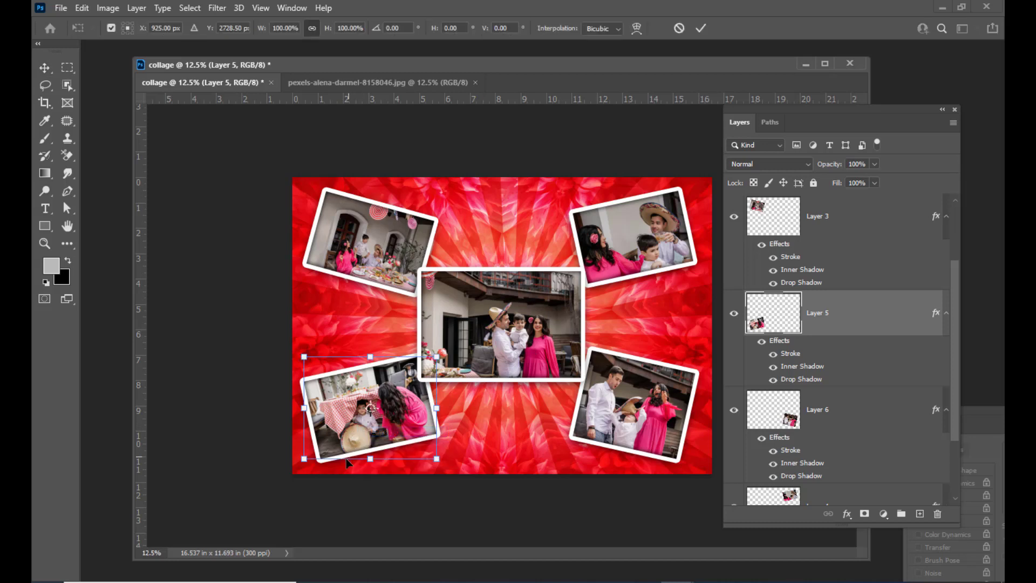
pyautogui.moveTo(303, 461); pyautogui.dragTo(306, 459)
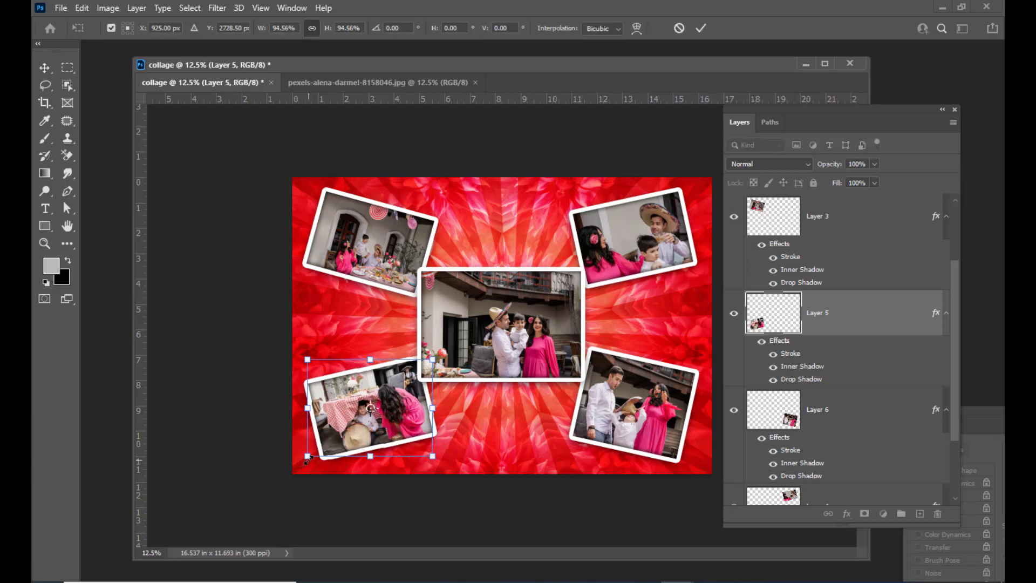
pyautogui.press('Return')
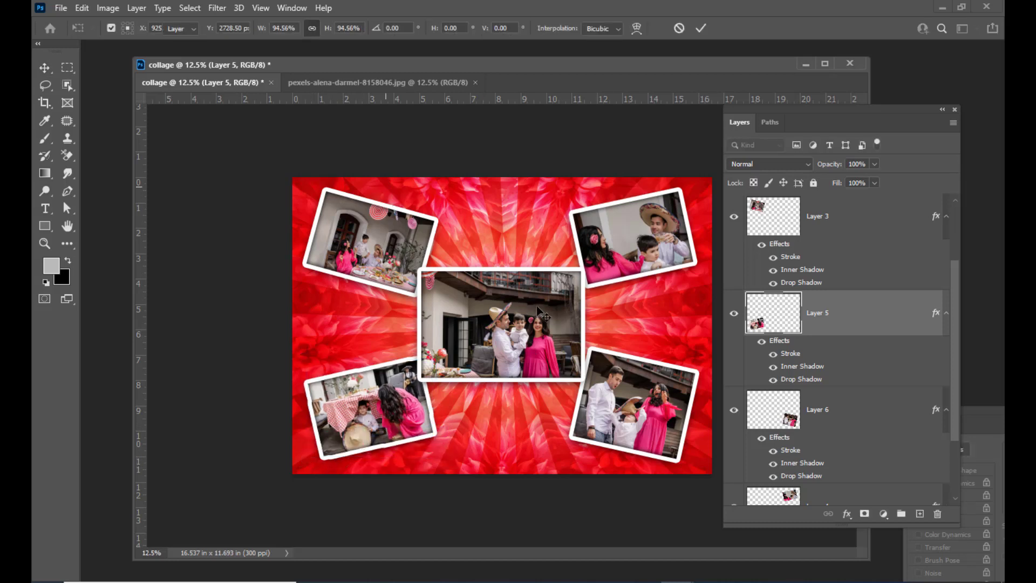
# Enlarge the Layer 6 photo in the collage's lower-right corner to about 107%.
pyautogui.rightClick(655, 403)
pyautogui.click(655, 405)
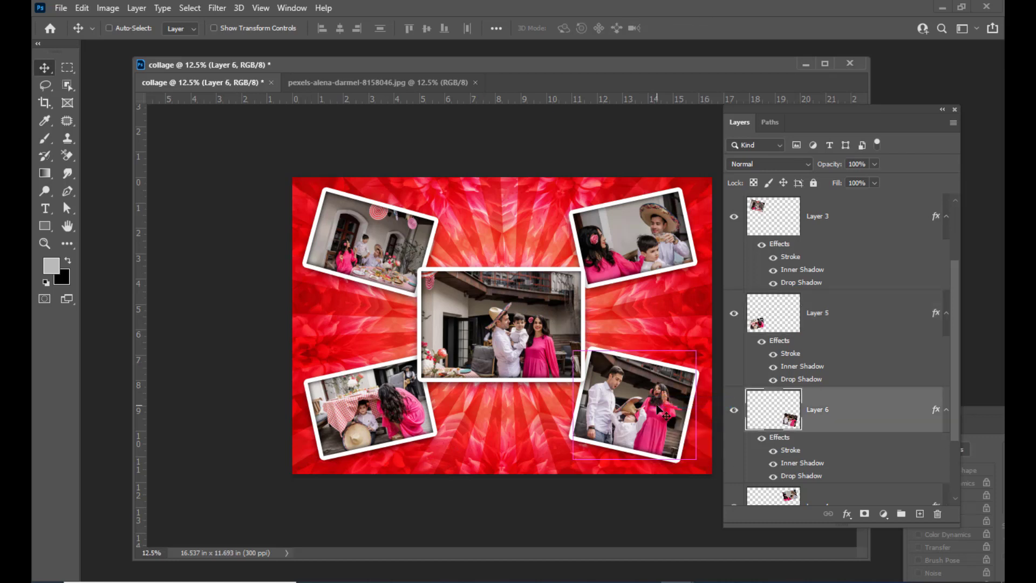
pyautogui.hotkey('ctrl', 't')
pyautogui.moveTo(696, 459); pyautogui.dragTo(700, 462)
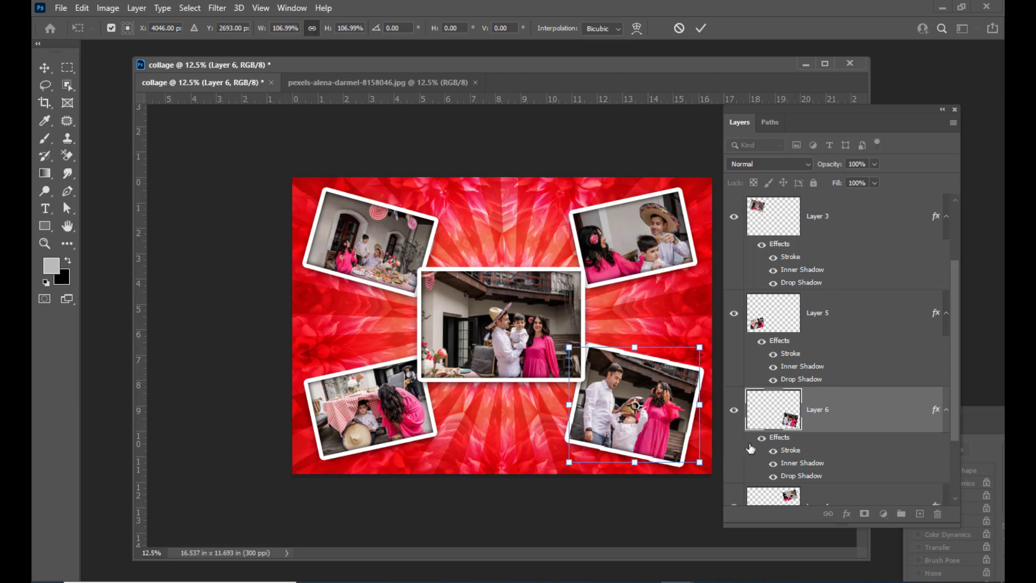
pyautogui.press('Return')
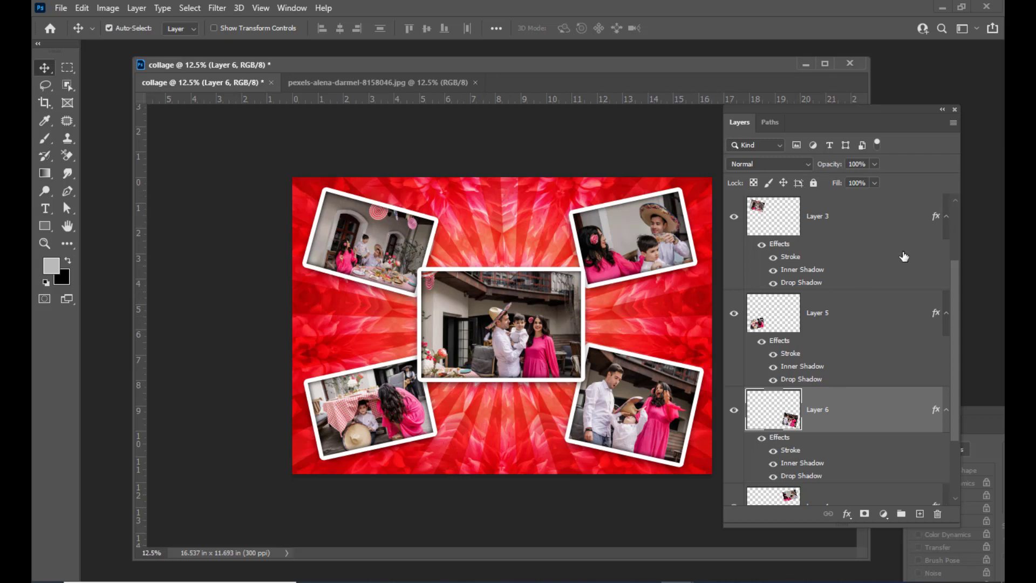
# Scale all five photo layers, from centerimage to Layer 4, together to about 83.3% and center them at X 2480.5 px, Y 1754 px.
pyautogui.scroll(2, 899, 242)
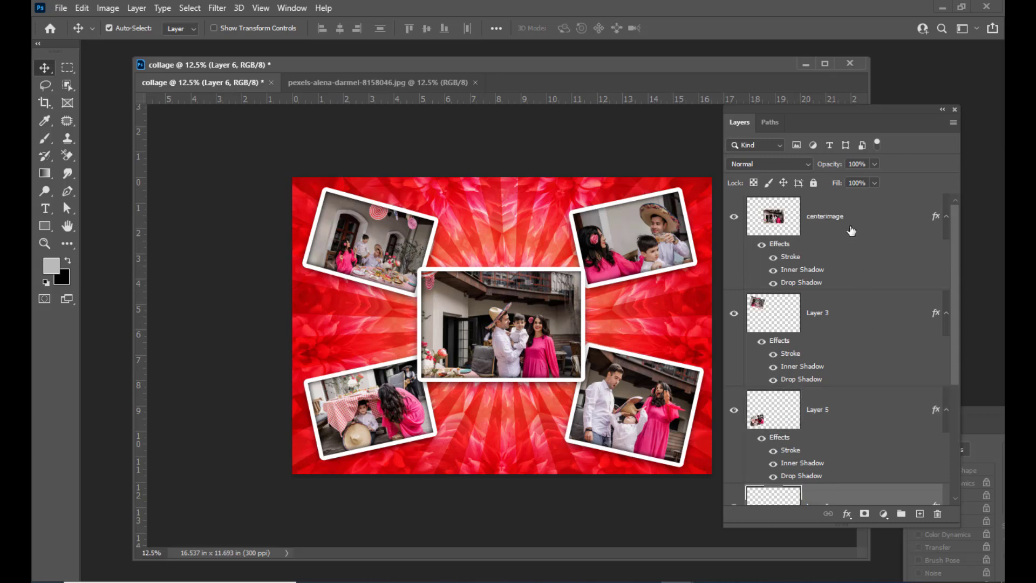
pyautogui.click(850, 220)
pyautogui.scroll(-3, 861, 311)
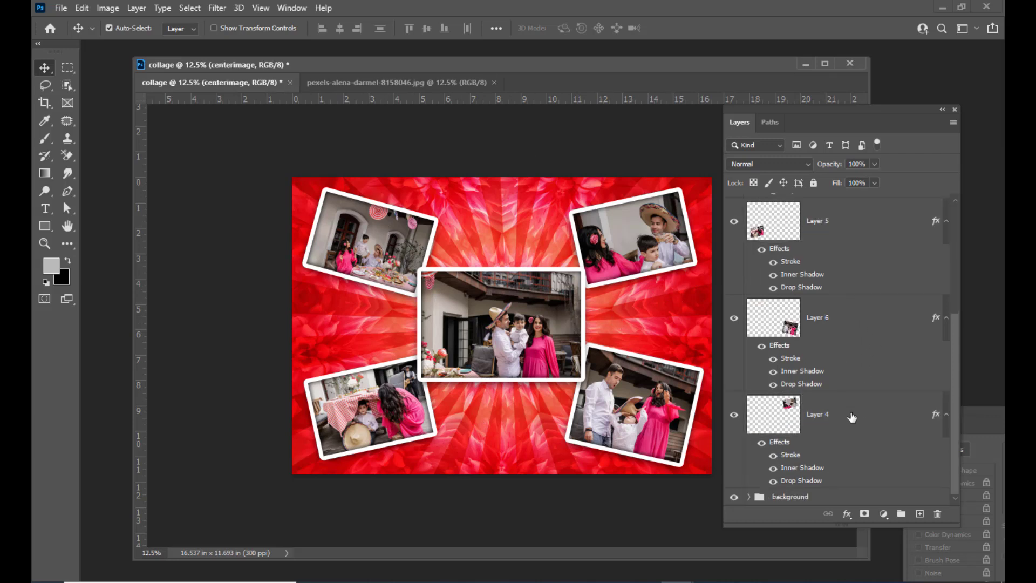
pyautogui.keyDown('shift'); pyautogui.click(876, 408); pyautogui.keyUp('shift')
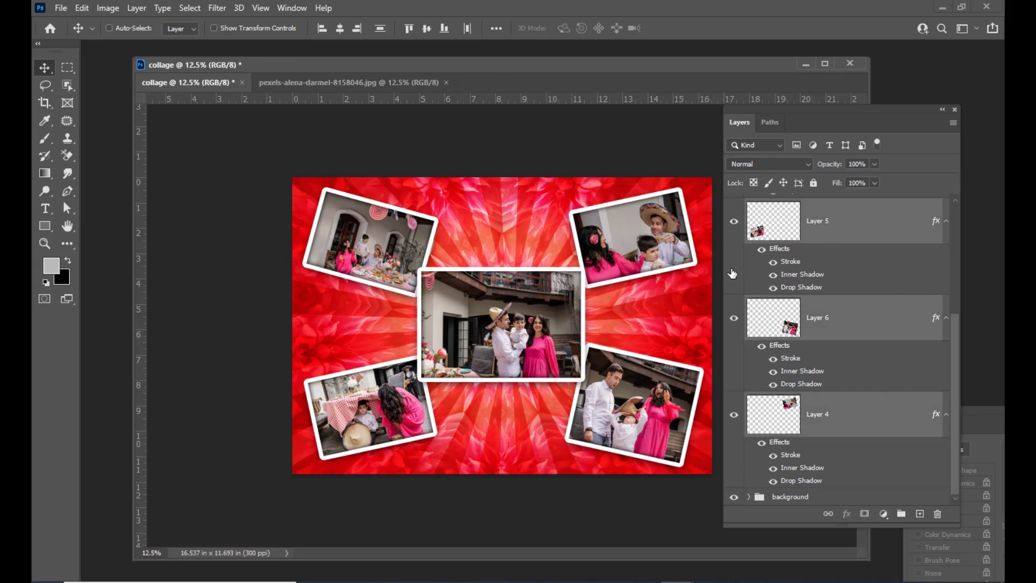
pyautogui.hotkey('ctrl', 't')
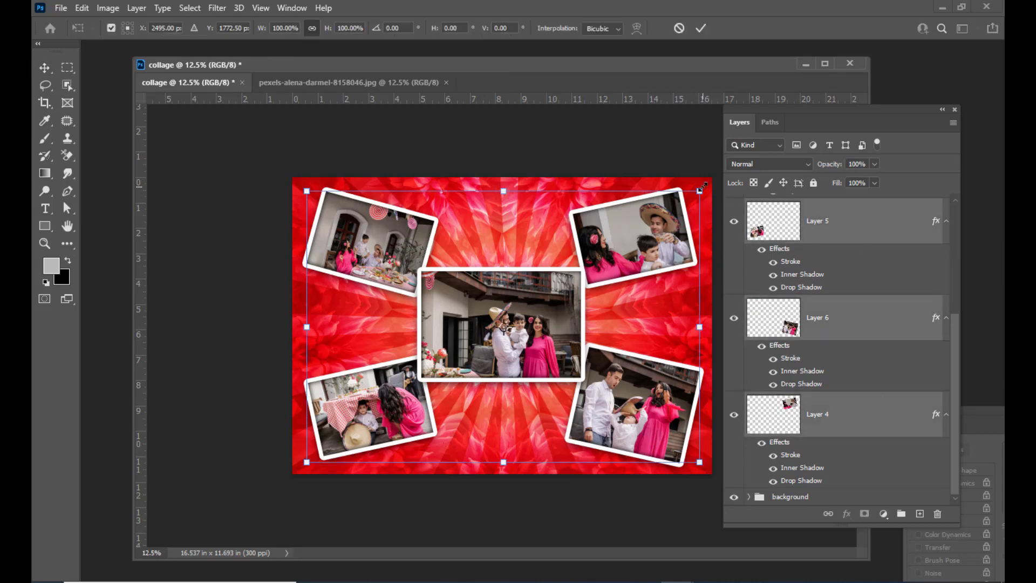
pyautogui.moveTo(700, 189); pyautogui.dragTo(671, 209)
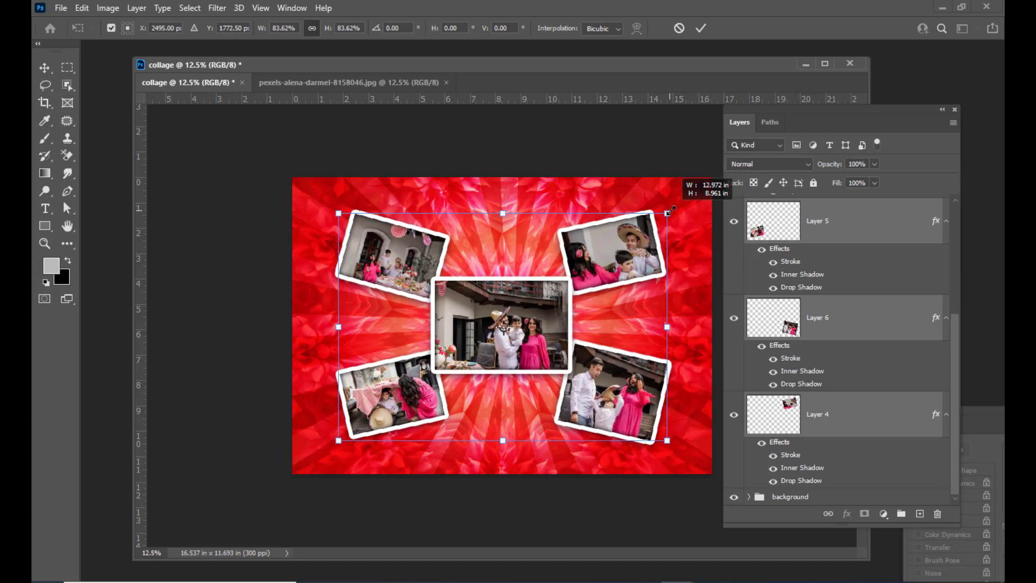
pyautogui.moveTo(605, 253); pyautogui.dragTo(603, 256)
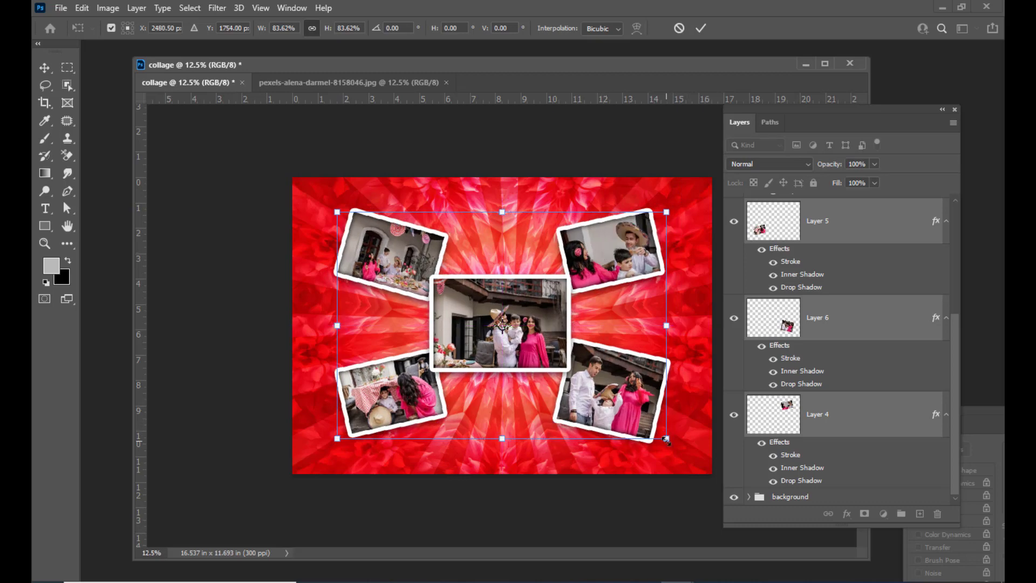
pyautogui.moveTo(666, 440); pyautogui.dragTo(666, 441)
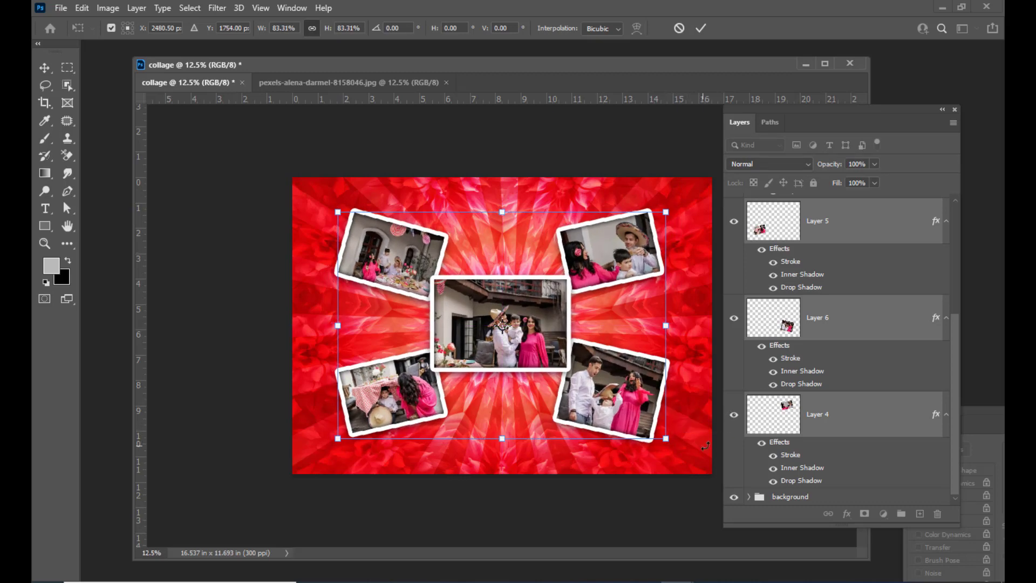
pyautogui.press('Return')
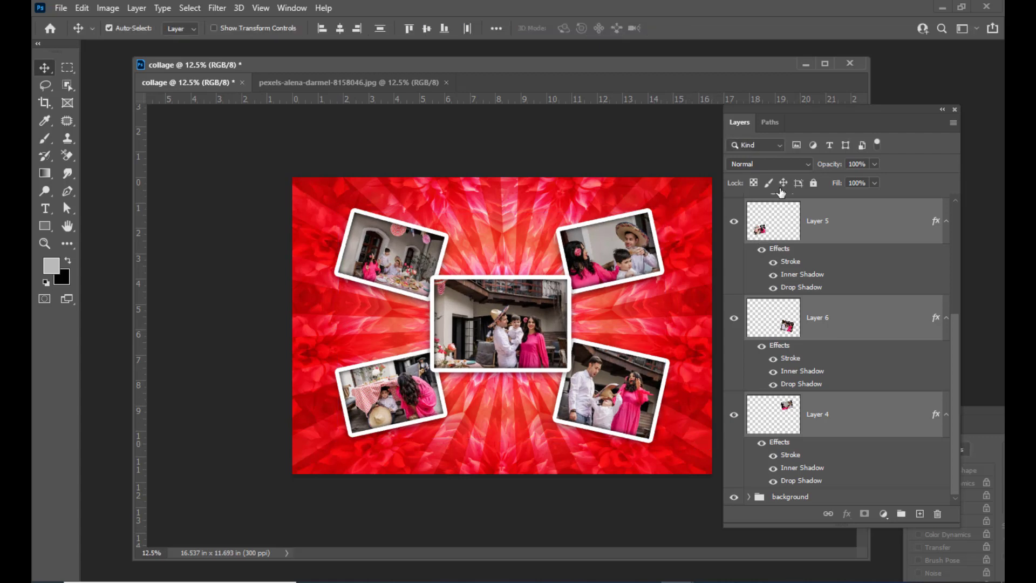
pyautogui.moveTo(773, 109); pyautogui.dragTo(784, 108)
pyautogui.moveTo(434, 66); pyautogui.dragTo(423, 66)
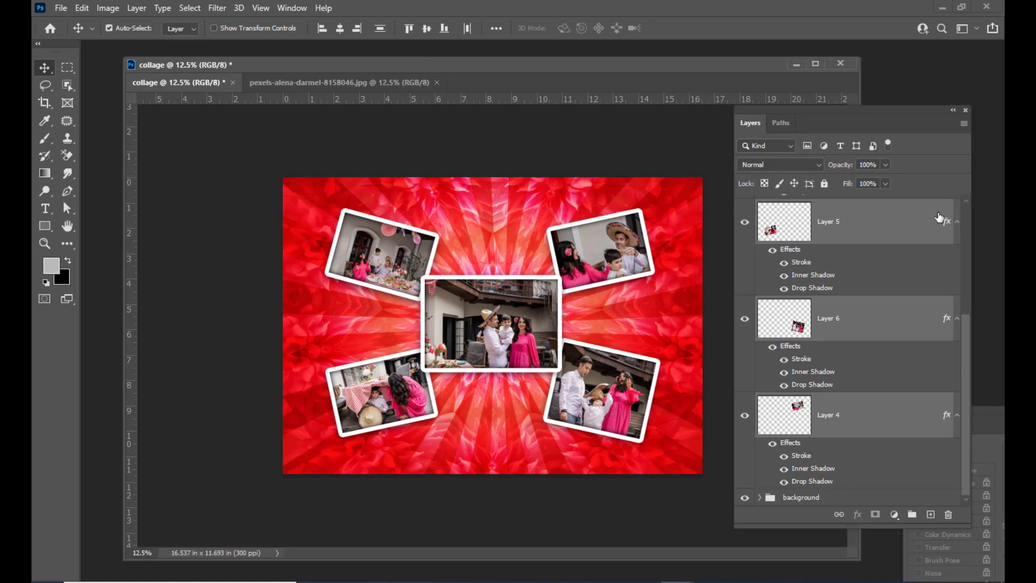
# Add a new empty layer directly above Layer 5.
pyautogui.click(903, 223)
pyautogui.click(930, 514)
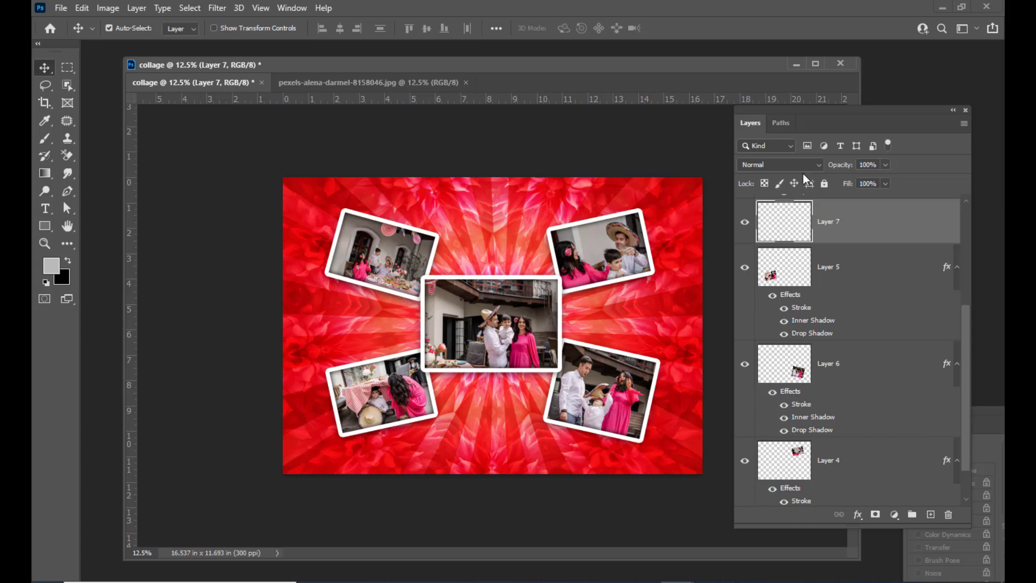
pyautogui.moveTo(766, 110); pyautogui.dragTo(772, 106)
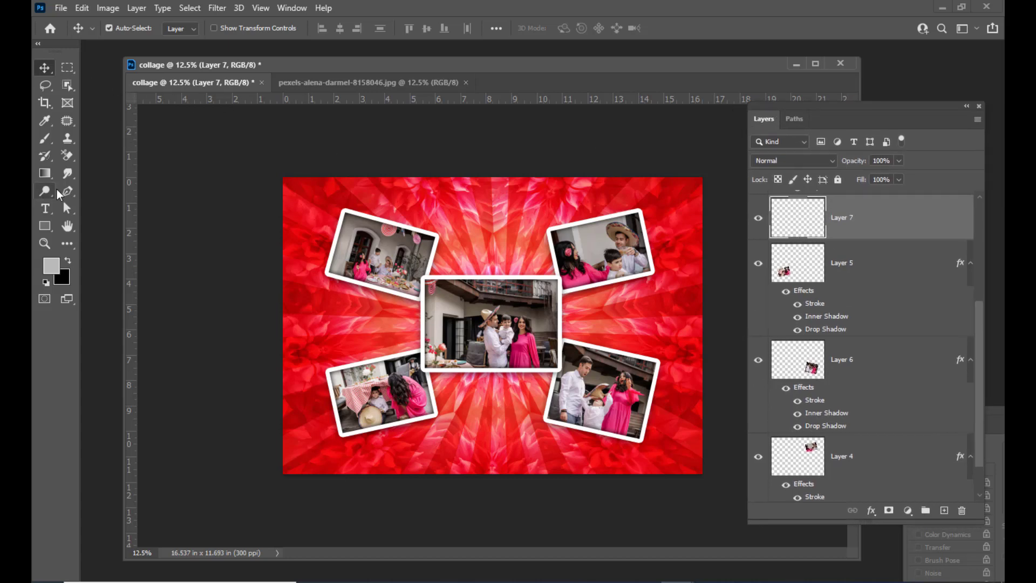
# Draw a rectangle shape about 4779 × 3422 px just inside the collage's edges, with no fill and a white stroke.
pyautogui.click(45, 226)
pyautogui.rightClick(47, 229)
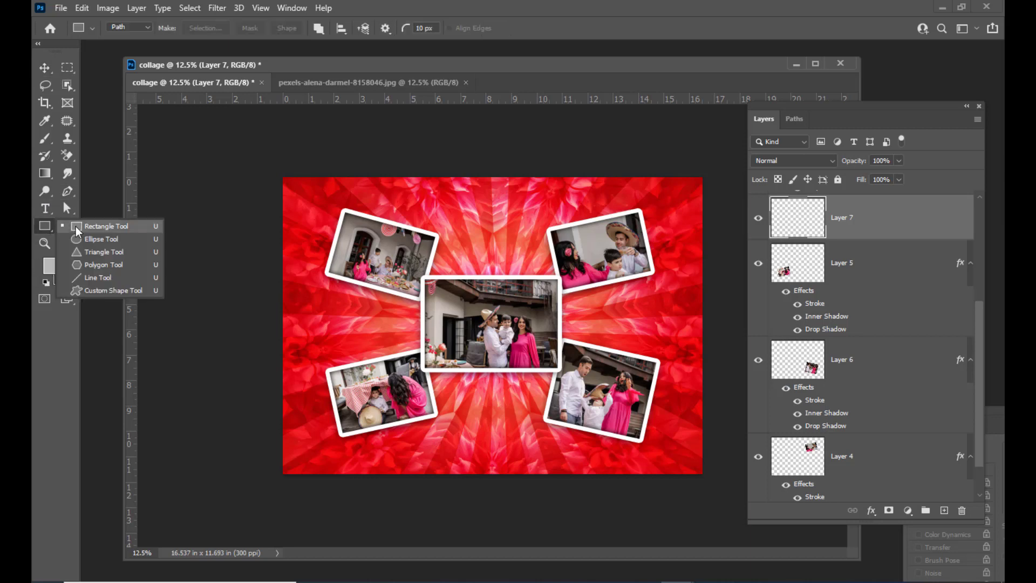
pyautogui.click(76, 227)
pyautogui.click(131, 26)
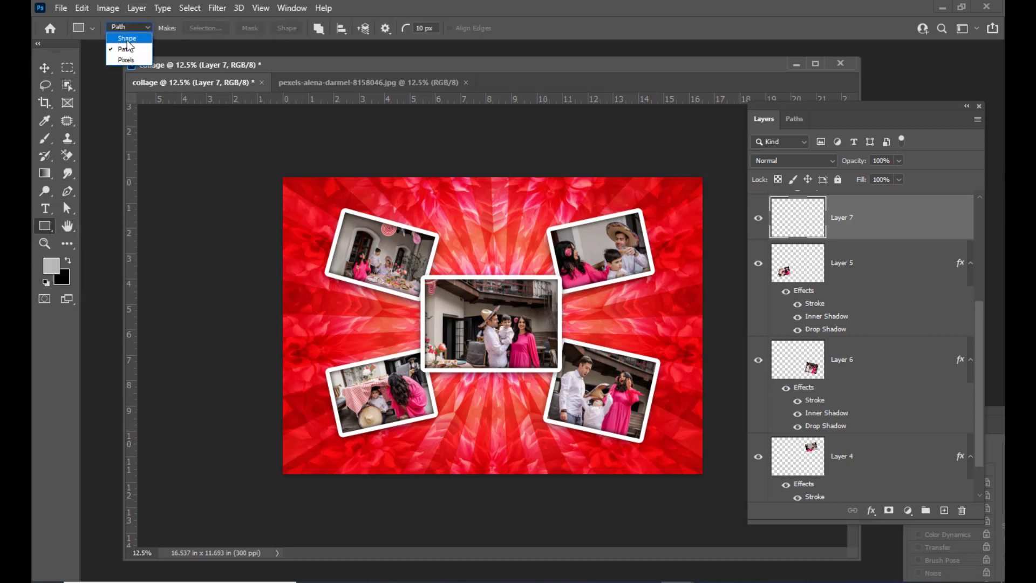
pyautogui.click(128, 38)
pyautogui.click(183, 26)
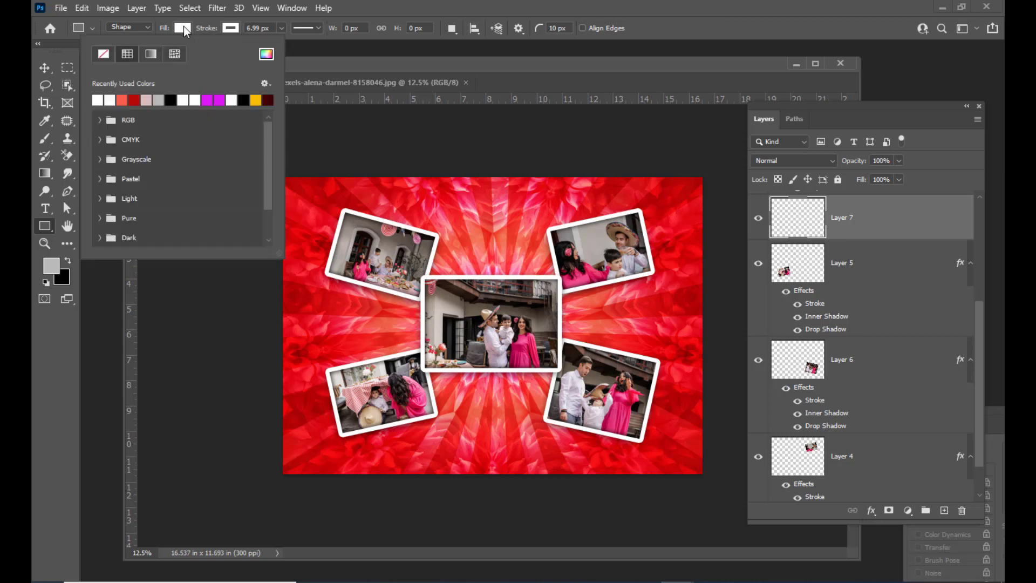
pyautogui.click(378, 65)
pyautogui.moveTo(379, 65); pyautogui.dragTo(367, 69)
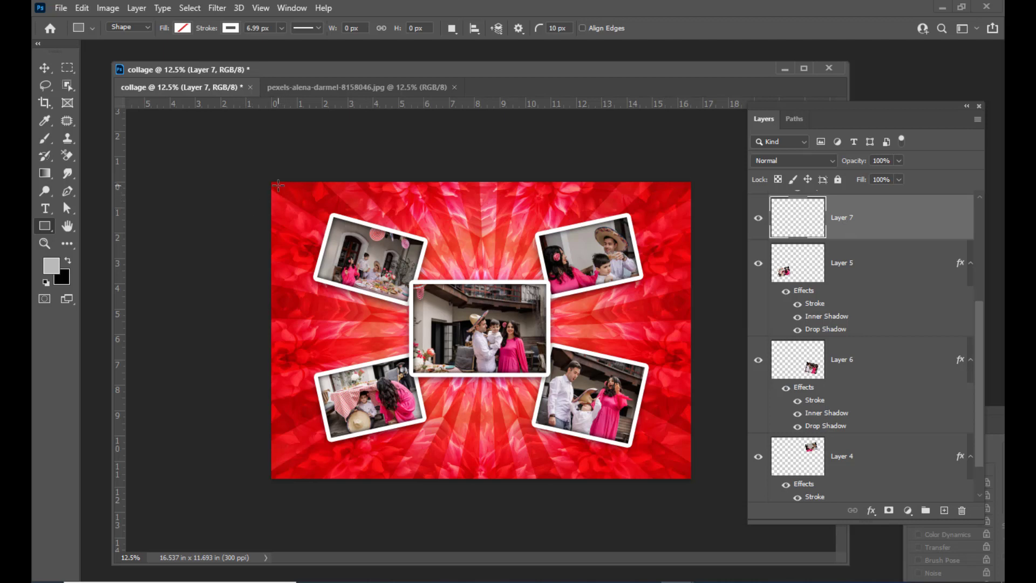
pyautogui.moveTo(278, 185); pyautogui.dragTo(681, 474)
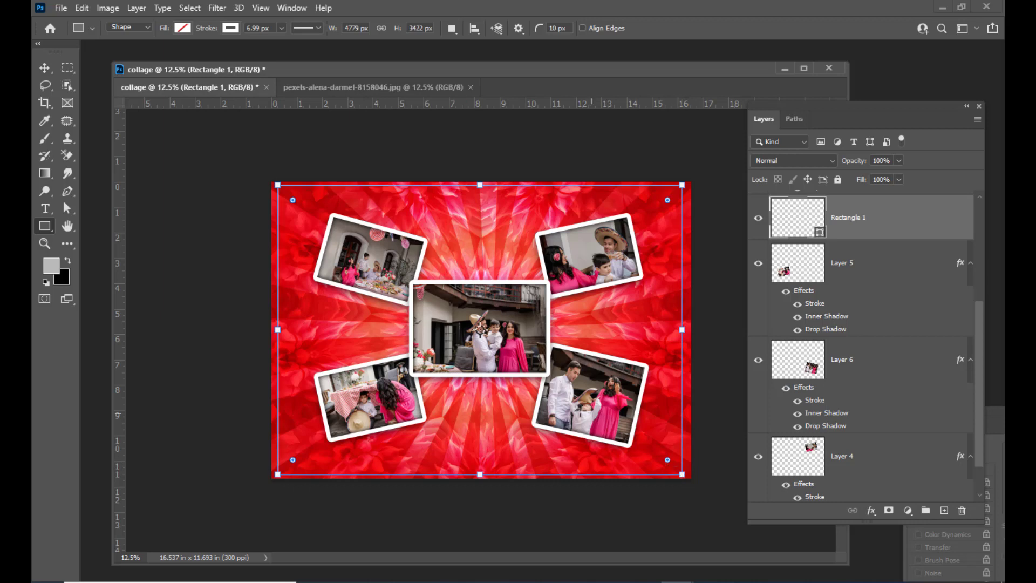
# Thicken the border rectangle's white stroke to about 29 px.
pyautogui.click(281, 28)
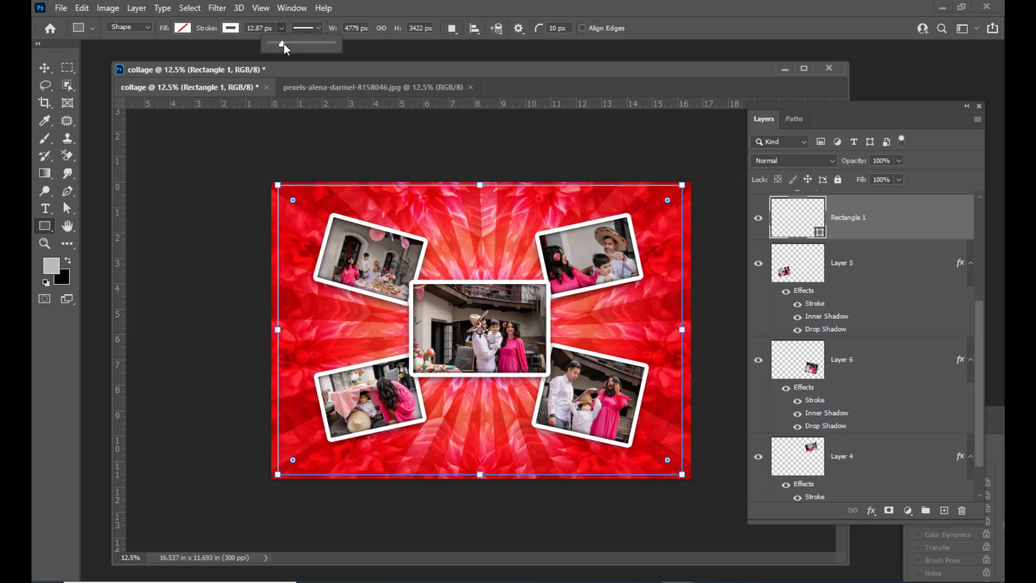
pyautogui.click(284, 44)
pyautogui.moveTo(286, 44); pyautogui.dragTo(287, 44)
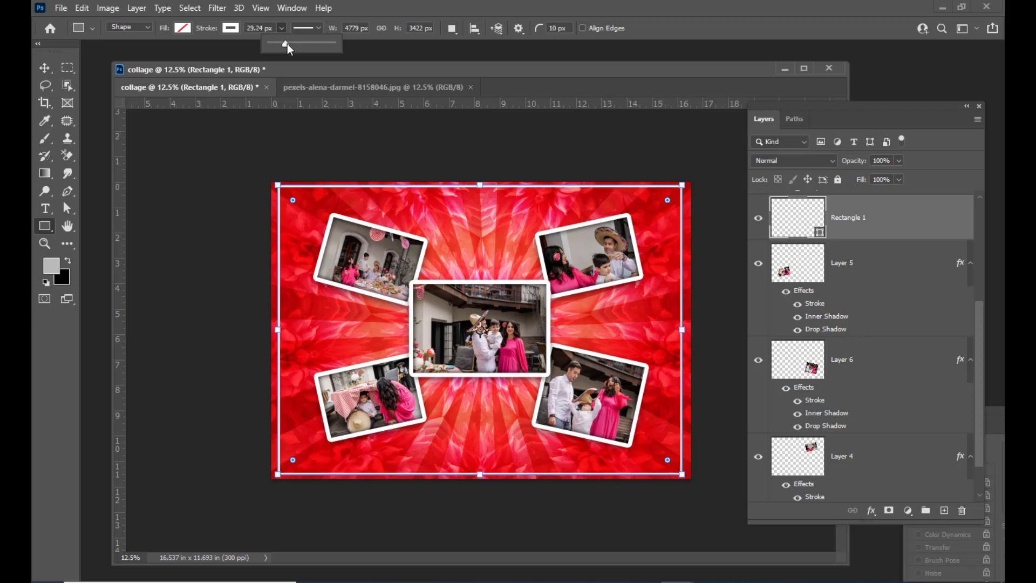
pyautogui.click(44, 65)
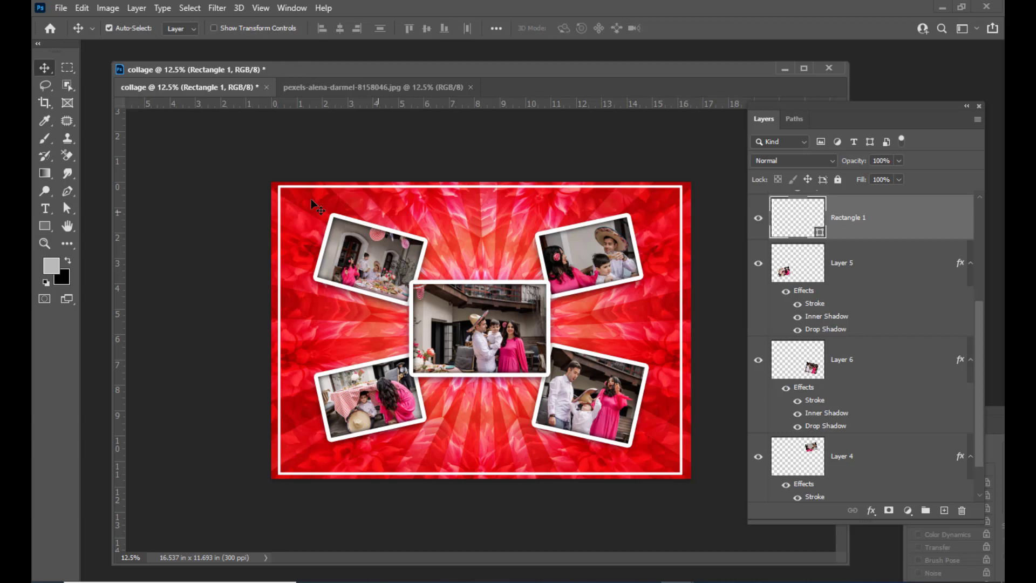
# Add a layer mask to the Rectangle 1 border layer.
pyautogui.moveTo(806, 106); pyautogui.dragTo(798, 107)
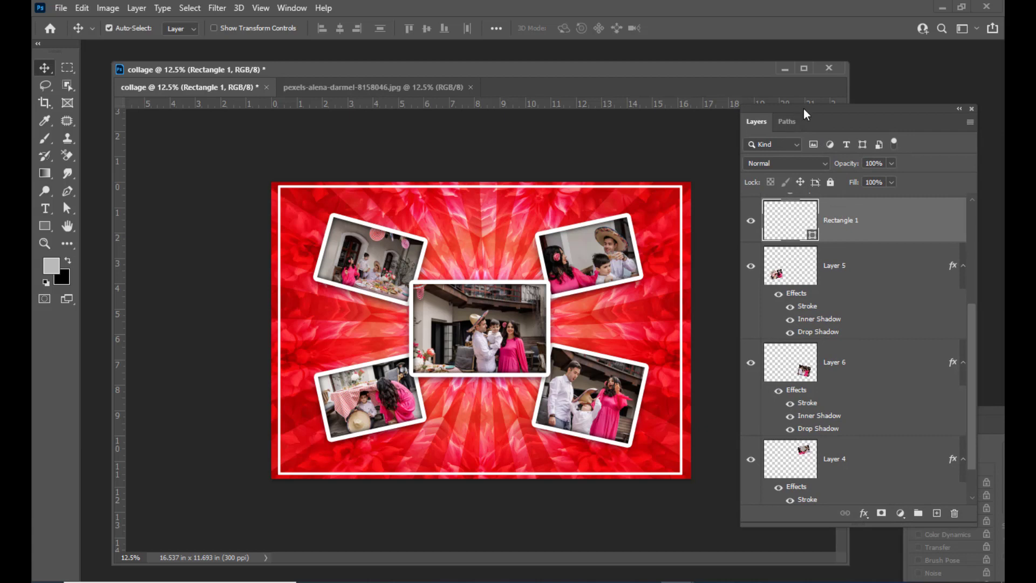
pyautogui.moveTo(804, 108); pyautogui.dragTo(793, 109)
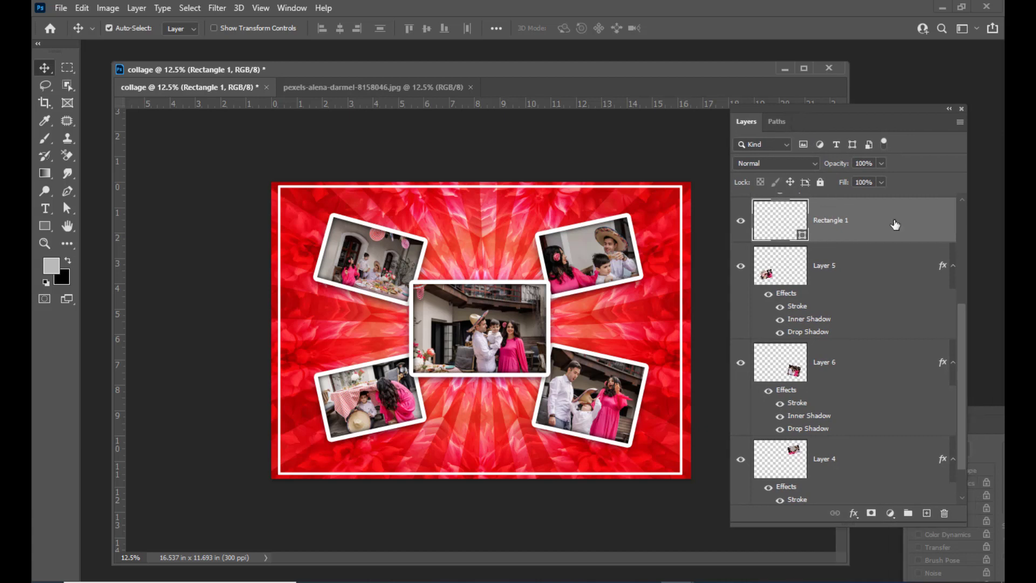
pyautogui.click(879, 509)
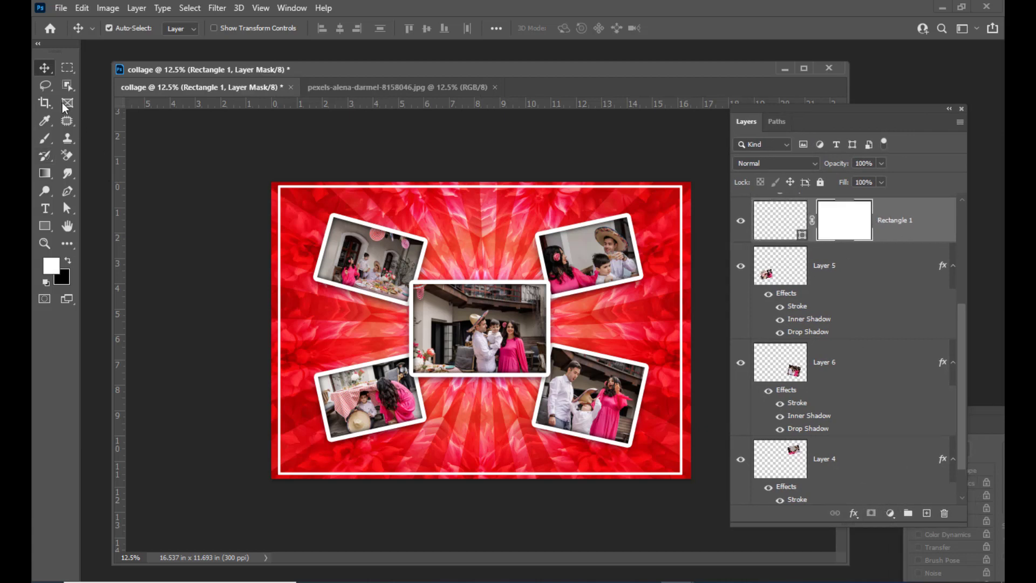
# Make a plus-shaped selection from two overlapping rectangular marquees spanning the canvas, leaving only its four corners unselected.
pyautogui.click(68, 69)
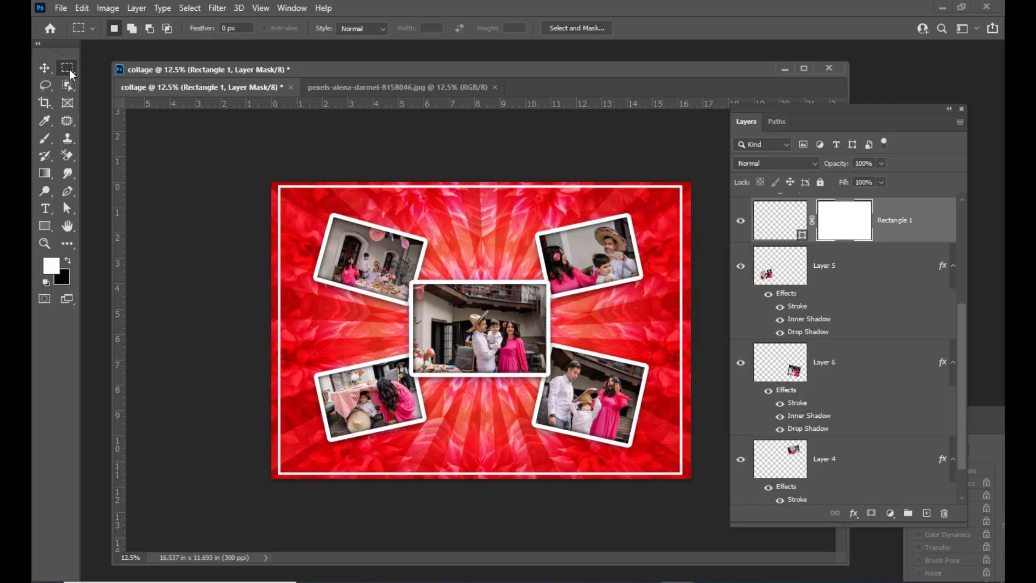
pyautogui.rightClick(67, 70)
pyautogui.click(89, 69)
pyautogui.moveTo(311, 179); pyautogui.dragTo(656, 510)
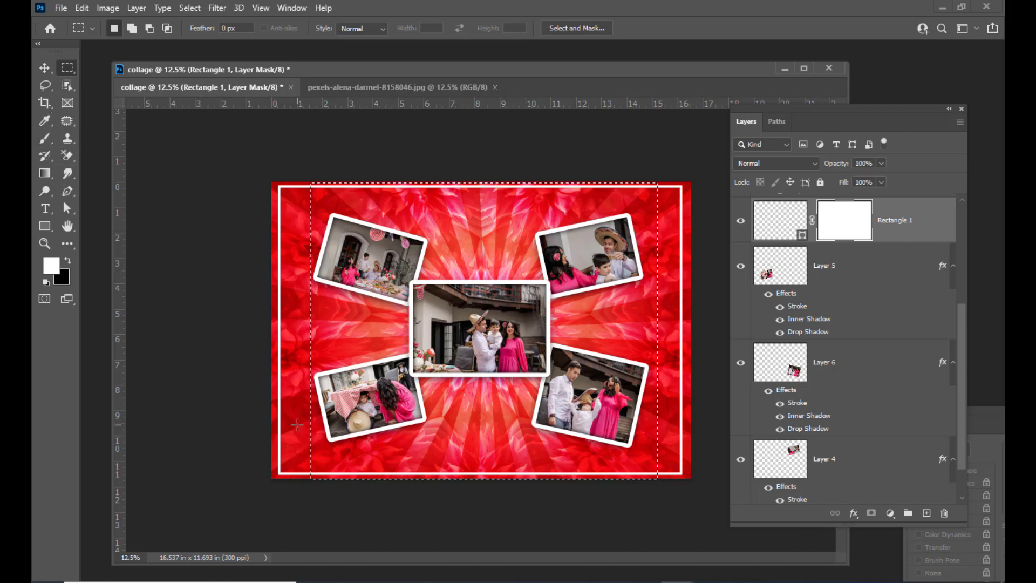
pyautogui.press('shift')
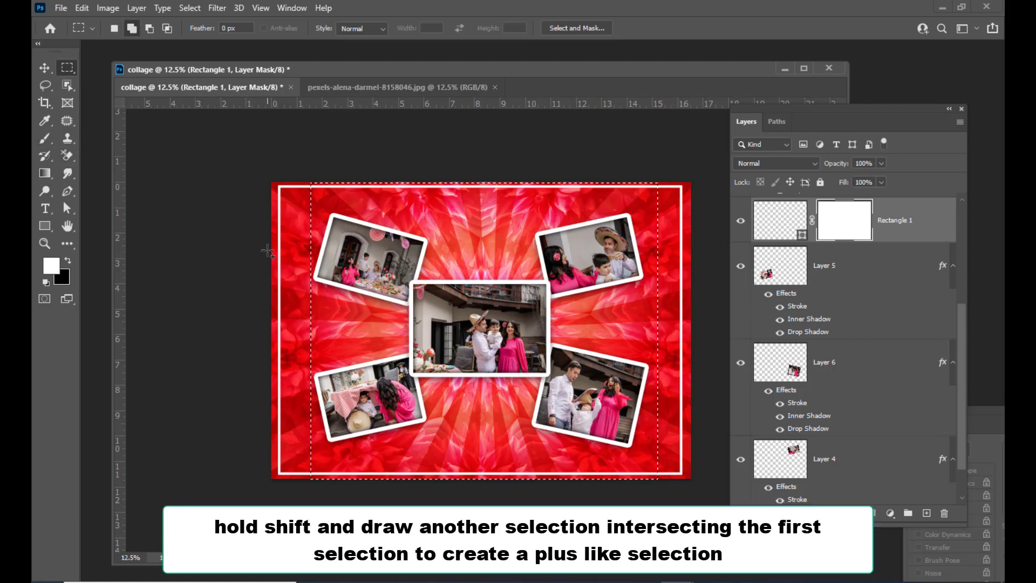
pyautogui.moveTo(272, 248); pyautogui.dragTo(693, 425)
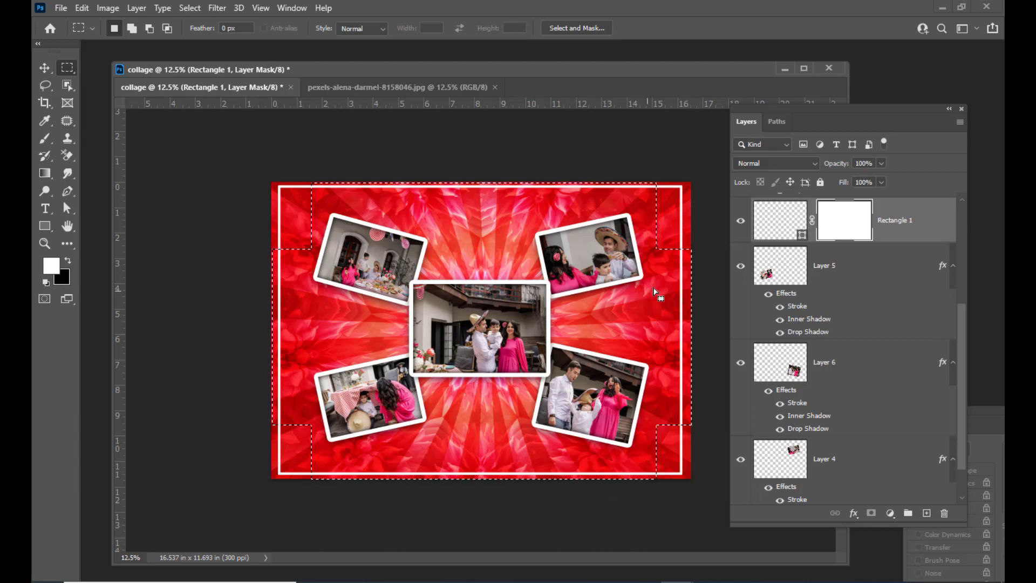
# Fill the plus-shaped selection with black on the Rectangle 1 mask so only the border's corners show, and deselect.
pyautogui.moveTo(770, 108); pyautogui.dragTo(763, 115)
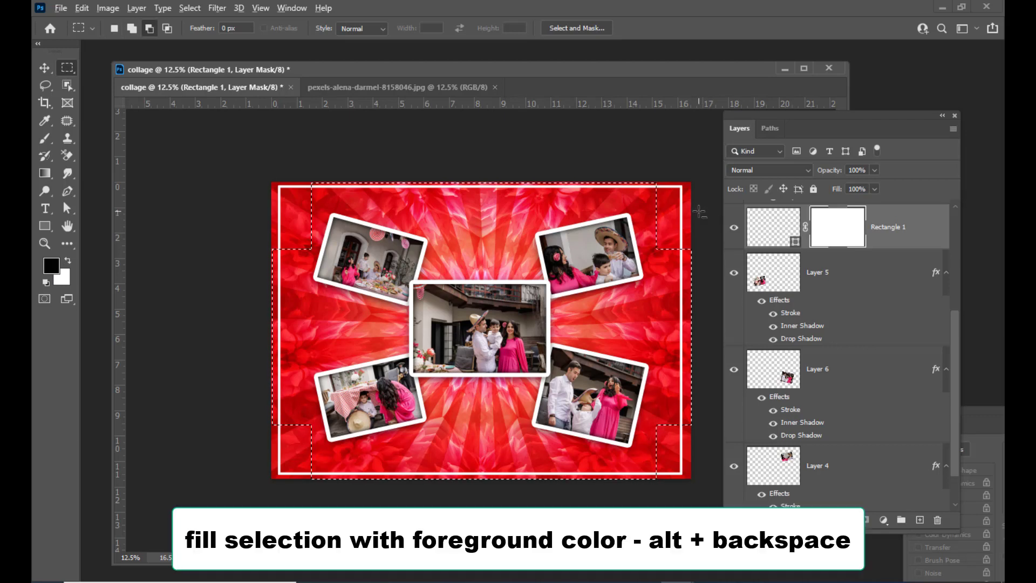
pyautogui.hotkey('alt', 'BackSpace')
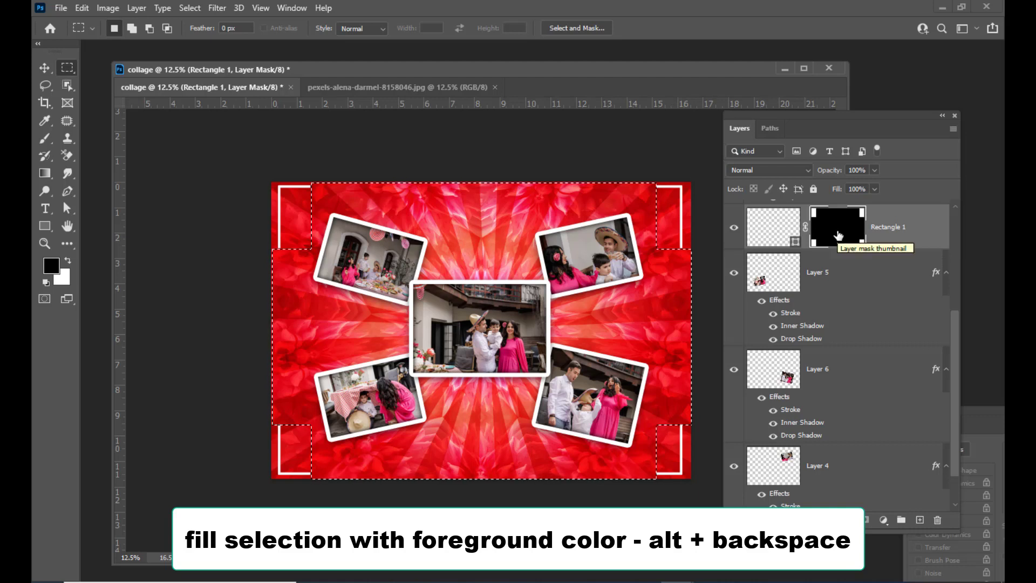
pyautogui.hotkey('ctrl', 'd')
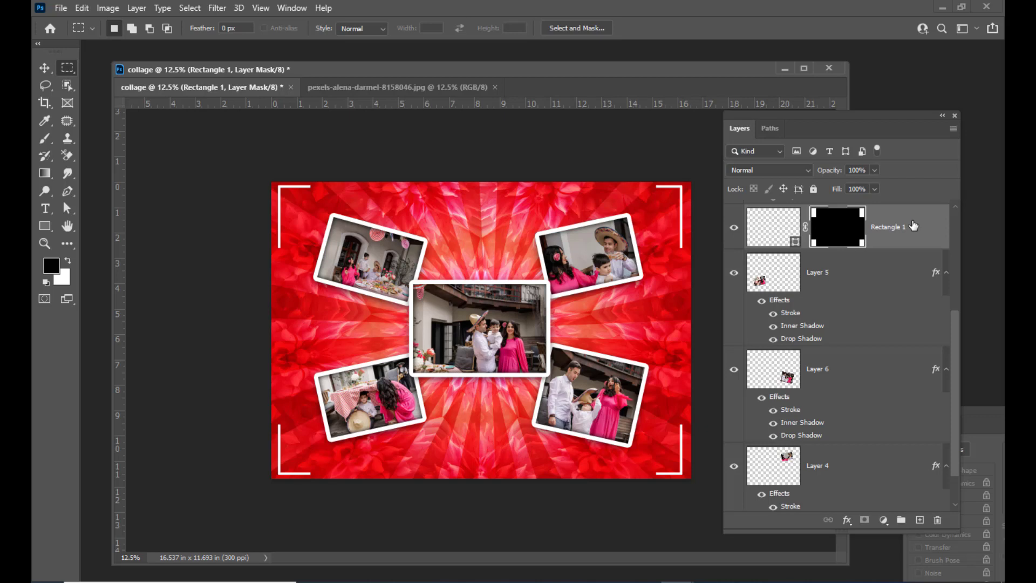
# Duplicate Rectangle 1 and shrink the copy inward to 96.32% width and 93.92% height, forming a second set of corner brackets.
pyautogui.hotkey('ctrl', 'j')
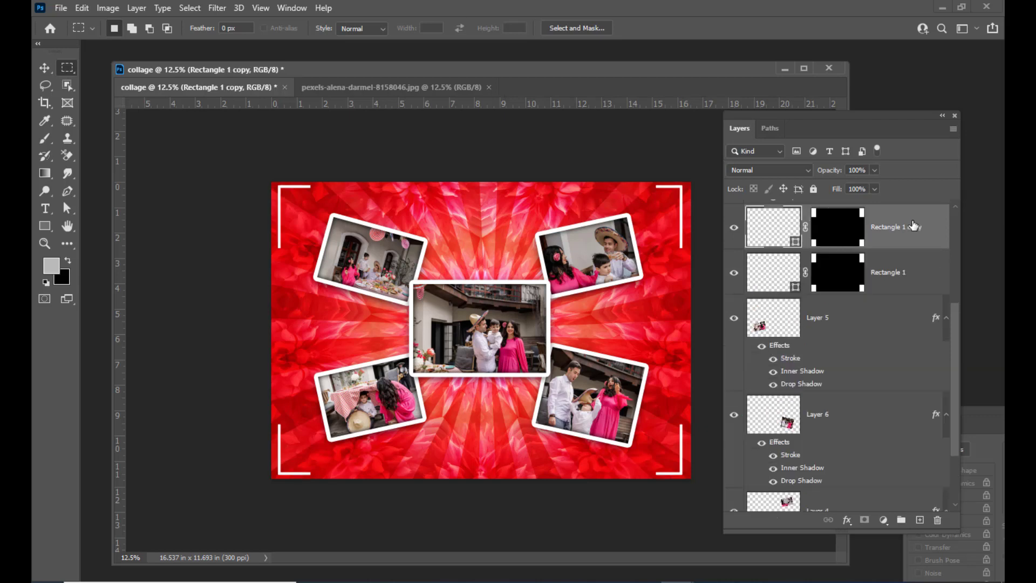
pyautogui.hotkey('ctrl', 't')
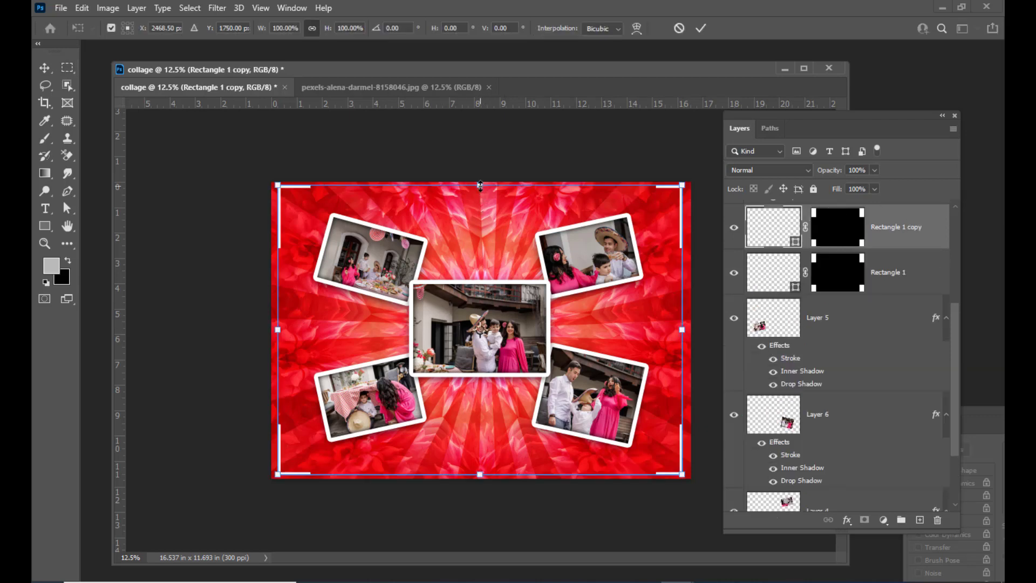
pyautogui.moveTo(480, 185); pyautogui.dragTo(480, 194)
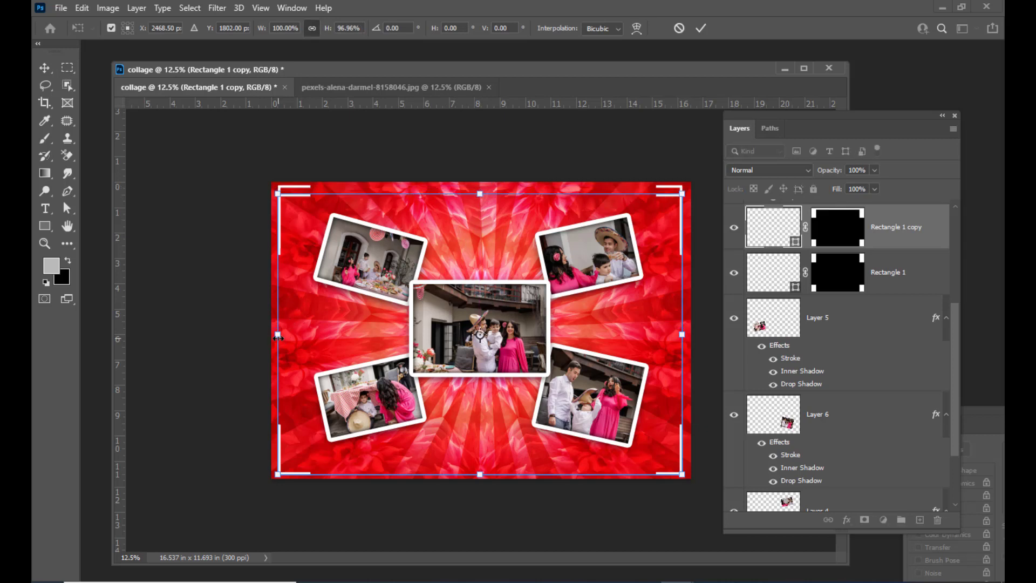
pyautogui.moveTo(277, 335); pyautogui.dragTo(285, 335)
pyautogui.moveTo(483, 474); pyautogui.dragTo(483, 465)
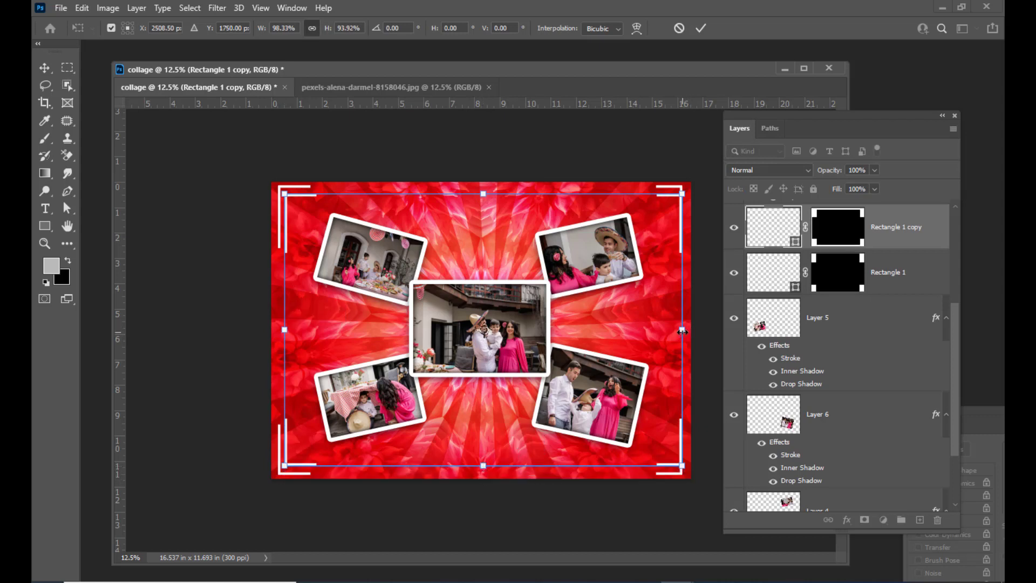
pyautogui.moveTo(682, 331); pyautogui.dragTo(673, 331)
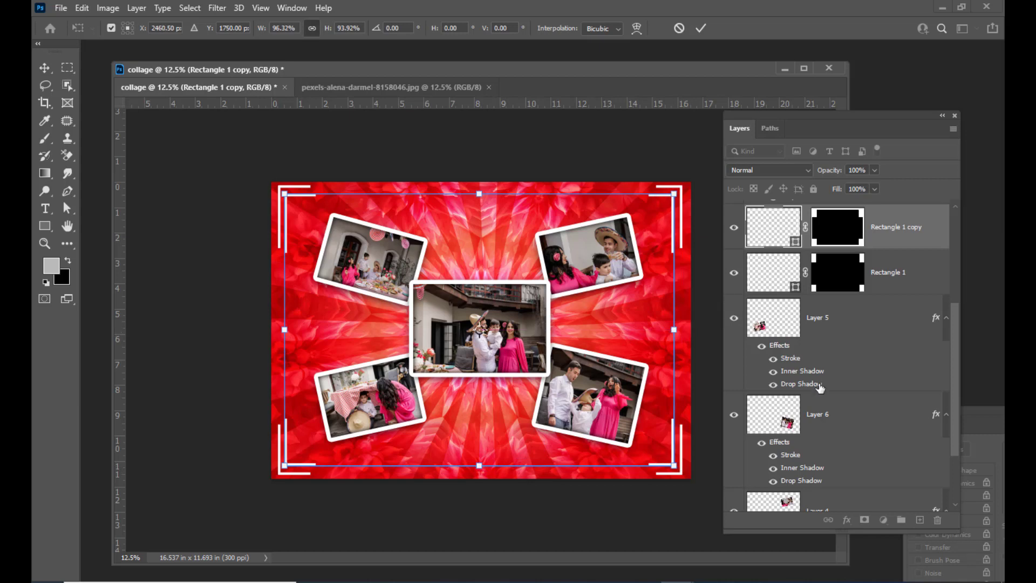
pyautogui.press('Return')
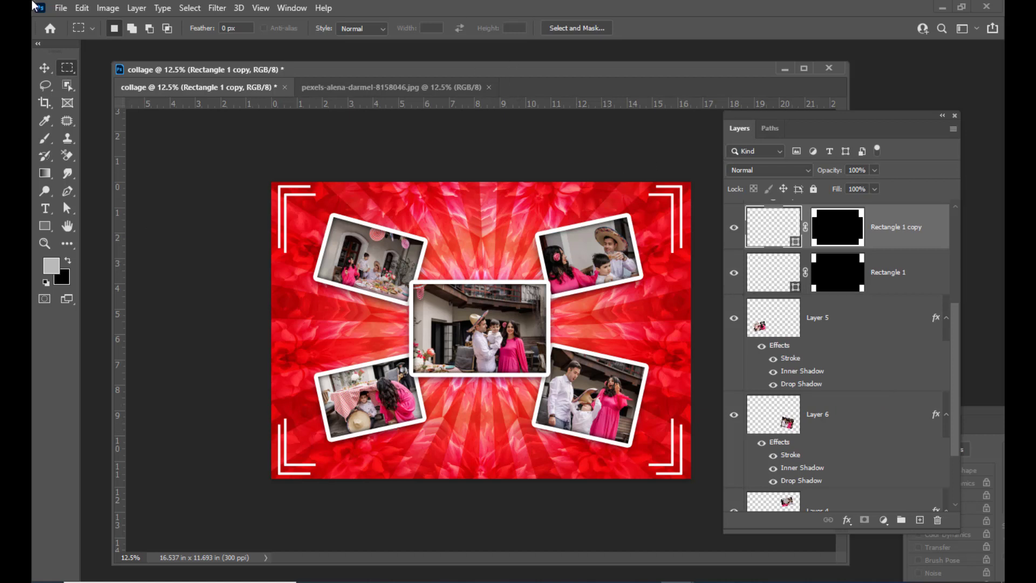
# Nudge the Layer 5 photo in the collage's lower-left corner slightly outward to the left.
pyautogui.click(46, 68)
pyautogui.rightClick(376, 407)
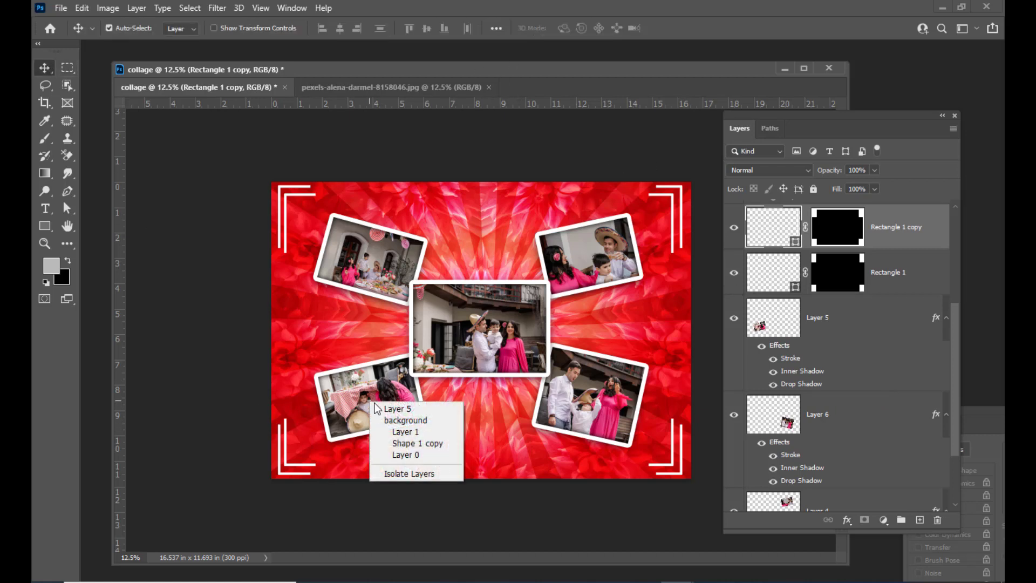
pyautogui.click(378, 409)
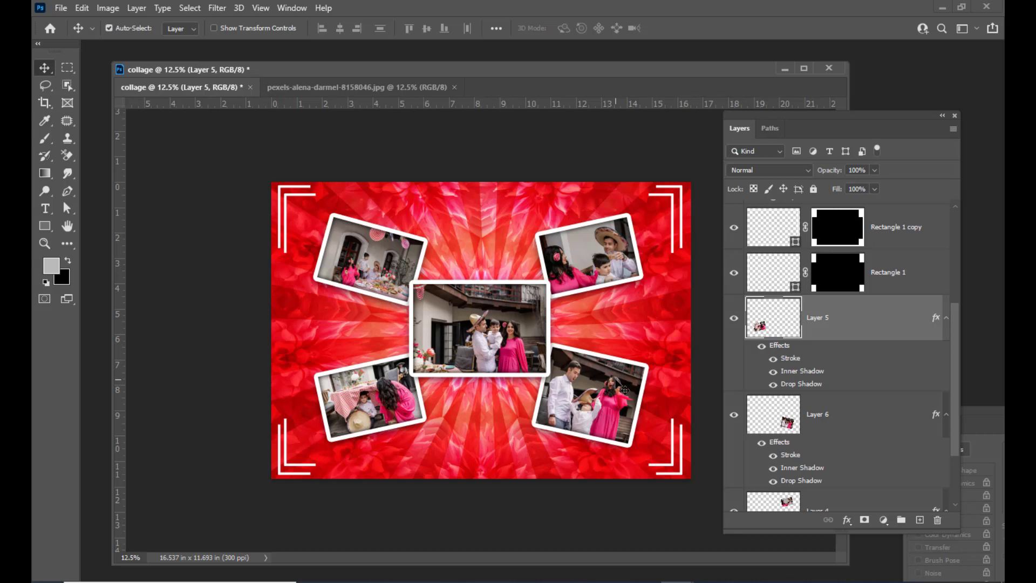
pyautogui.hotkey('shift', 'Left')
pyautogui.hotkey('shift', 'Left')
pyautogui.hotkey('shift', 'Left')
pyautogui.hotkey('shift', 'Left')
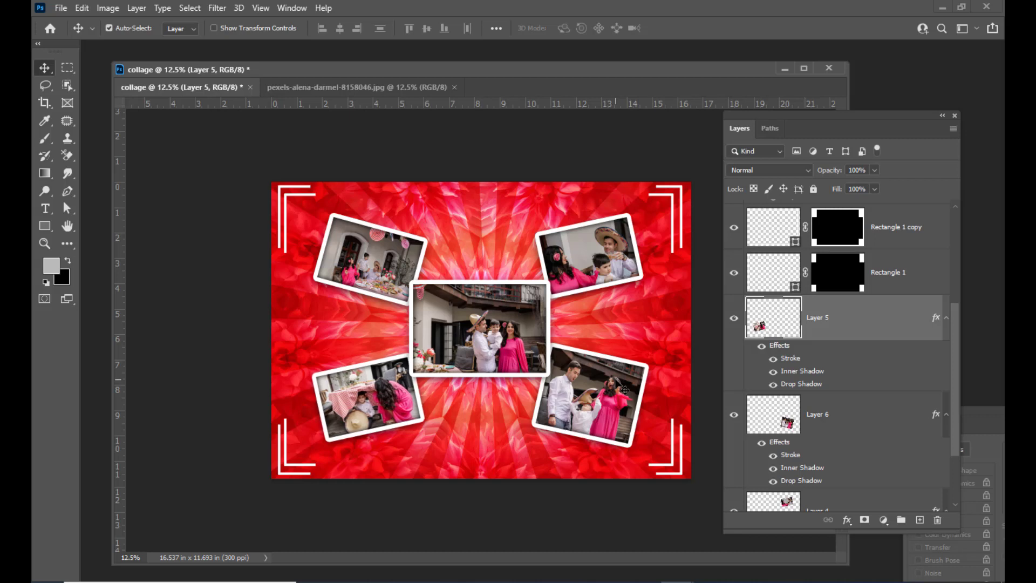
# Nudge the Layer 6 photo in the collage's lower-right corner slightly outward to the right.
pyautogui.rightClick(609, 387)
pyautogui.click(622, 394)
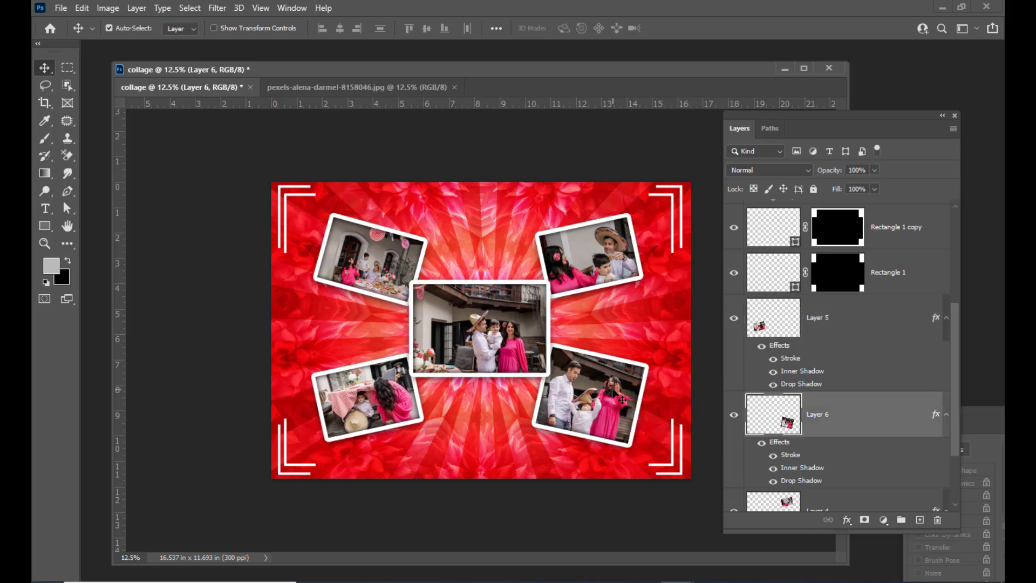
pyautogui.hotkey('shift', 'Right')
pyautogui.hotkey('shift', 'Right')
pyautogui.hotkey('shift', 'Right')
pyautogui.hotkey('shift', 'Right')
pyautogui.hotkey('shift', 'Right')
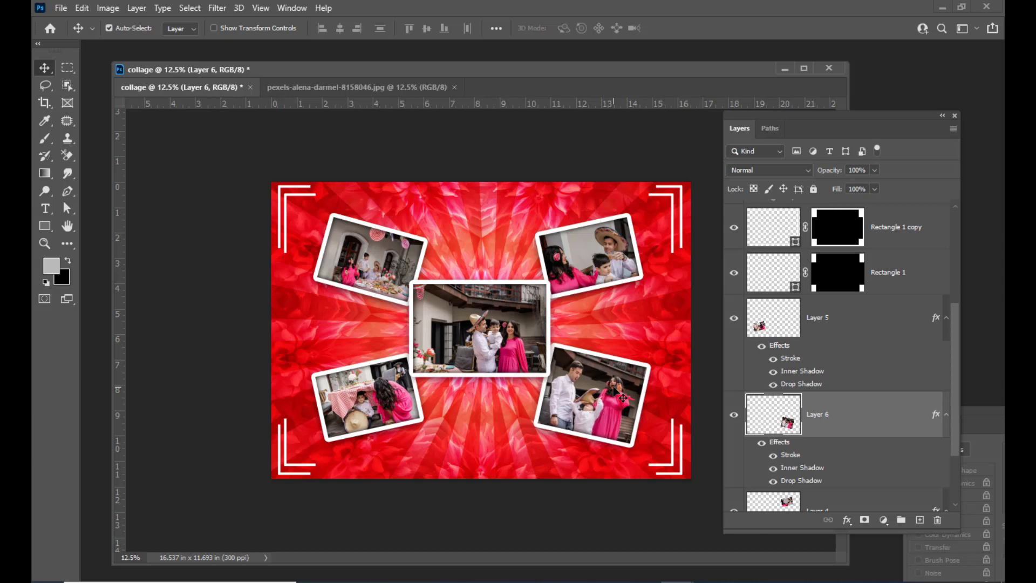
pyautogui.hotkey('shift', 'Right')
pyautogui.hotkey('shift', 'Right')
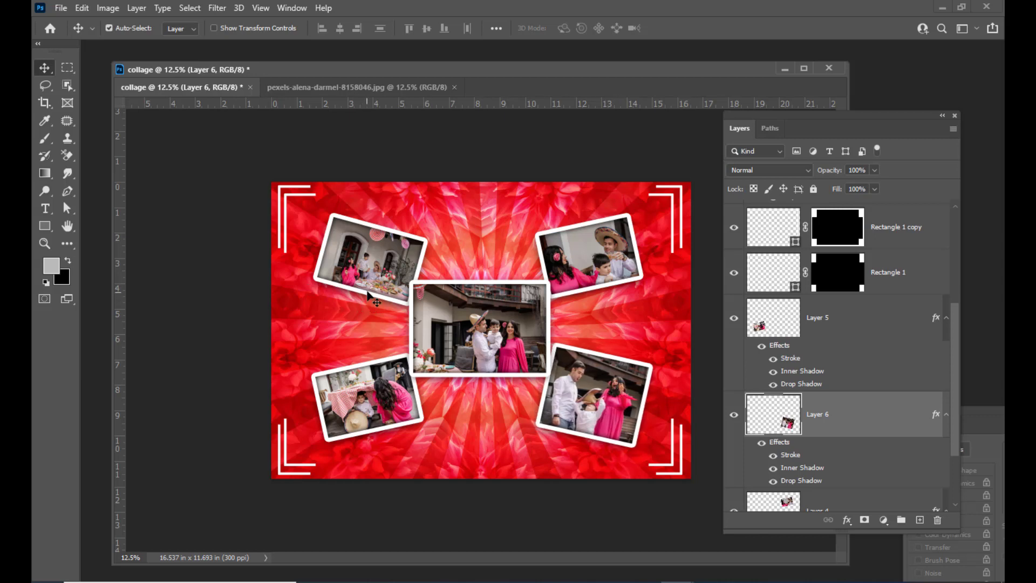
# Nudge the Layer 3 photo in the collage's upper-left corner slightly to the left.
pyautogui.rightClick(369, 290)
pyautogui.click(380, 294)
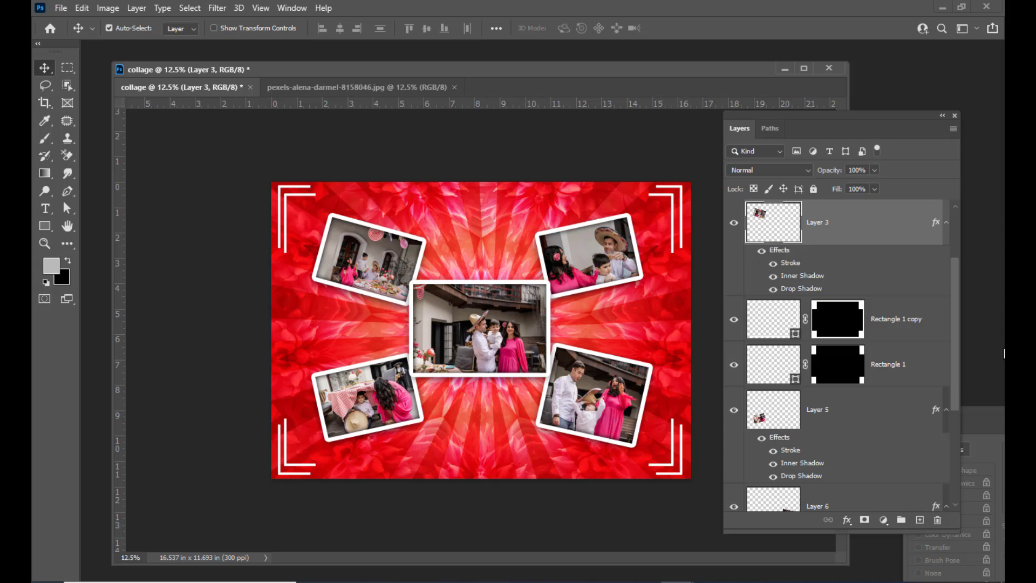
pyautogui.moveTo(475, 71); pyautogui.dragTo(482, 79)
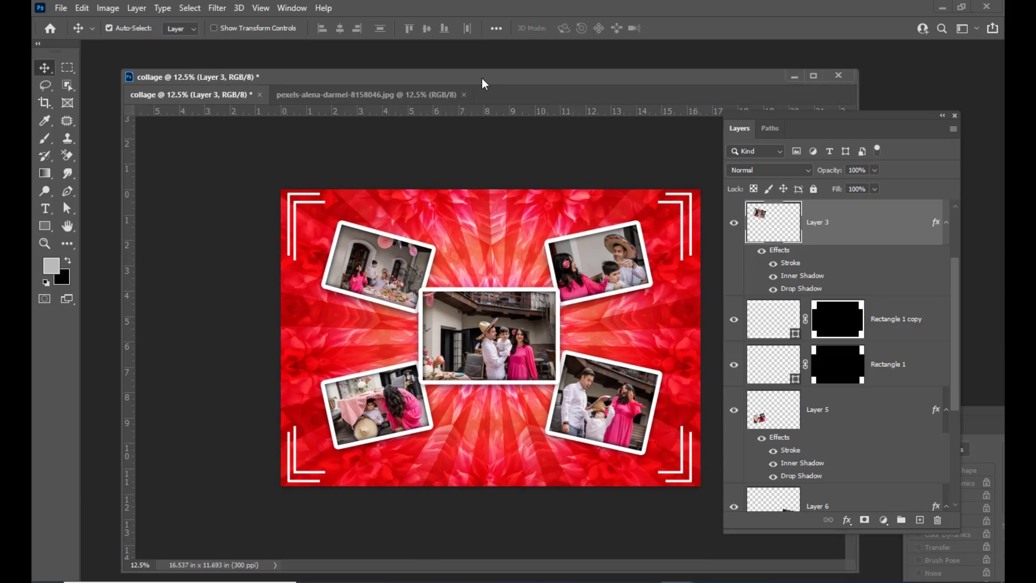
pyautogui.moveTo(383, 74); pyautogui.dragTo(390, 74)
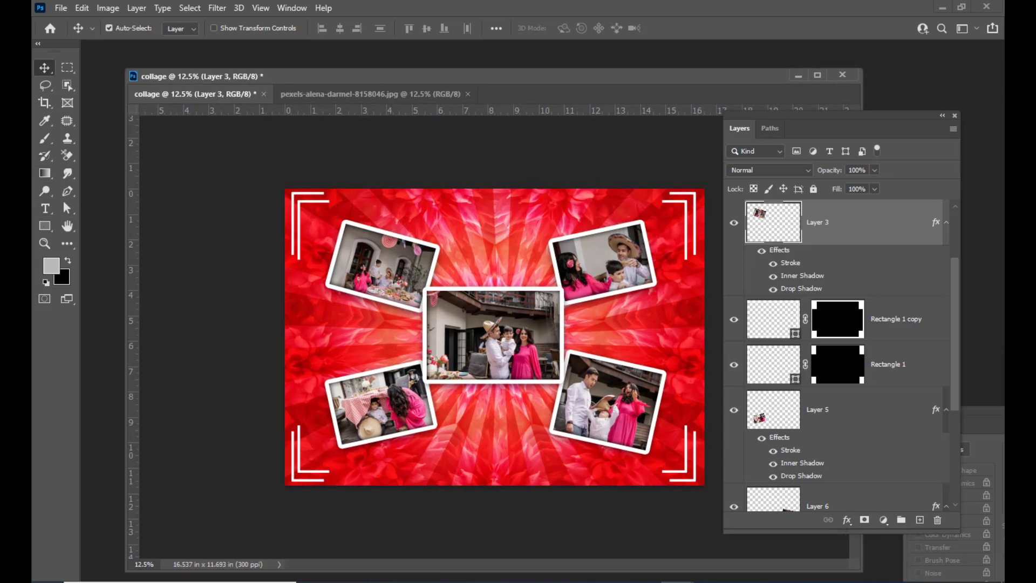
# Add the title "Family Memoirs" on two centred lines in Chopin Script above the centre photo.
pyautogui.click(48, 209)
pyautogui.moveTo(469, 78); pyautogui.dragTo(462, 80)
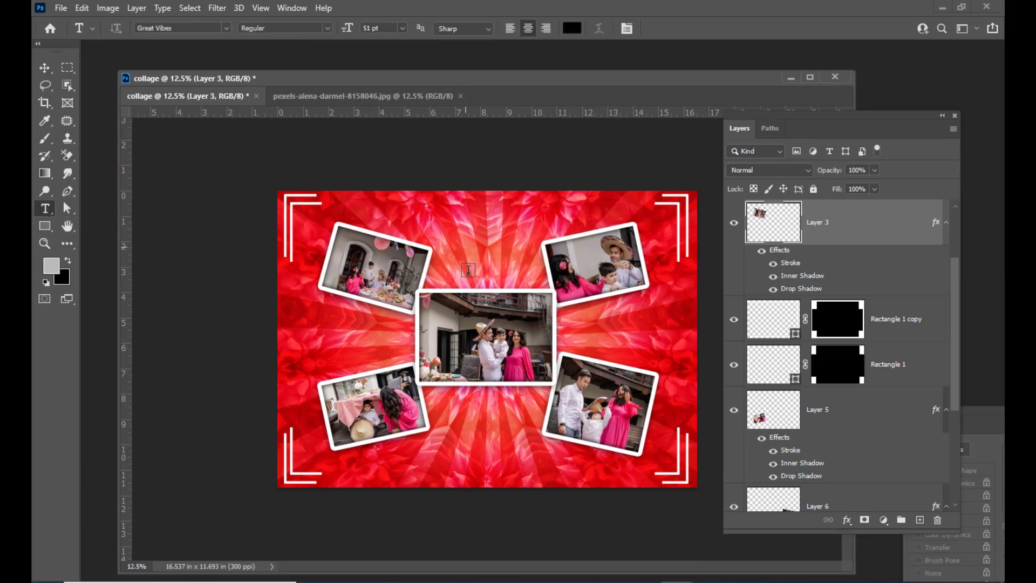
pyautogui.click(466, 237)
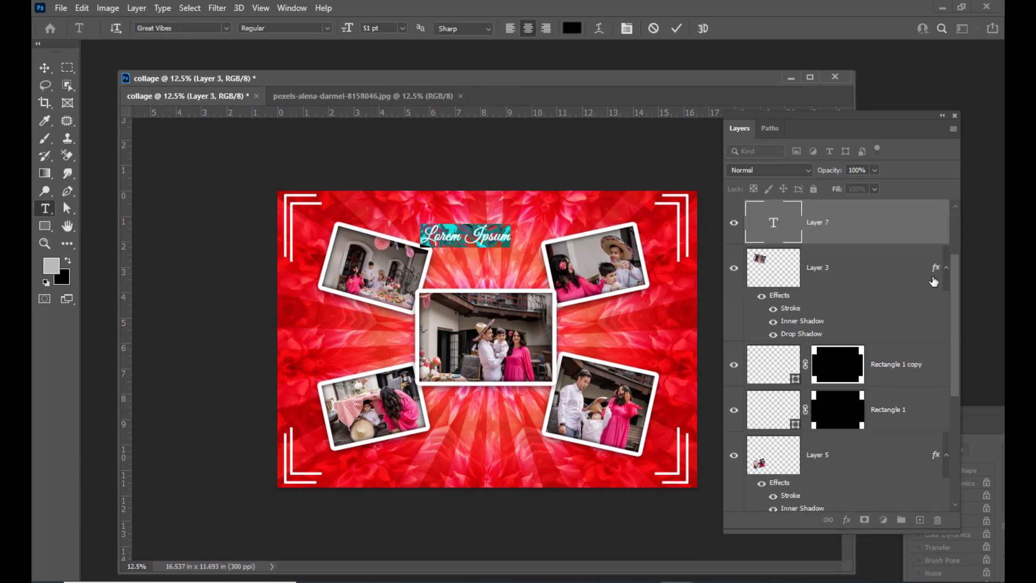
pyautogui.press('BackSpace')
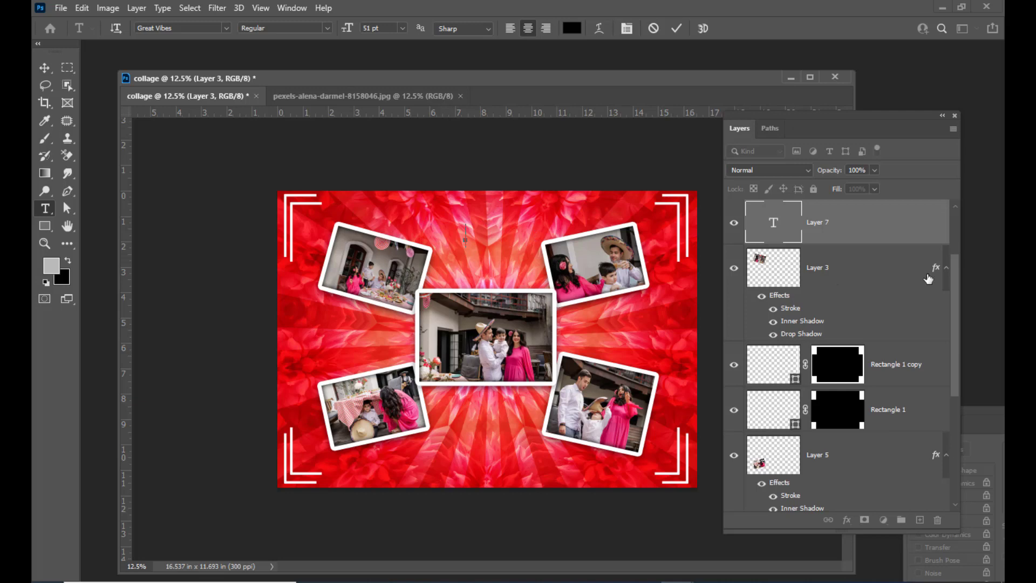
pyautogui.click(181, 29)
pyautogui.write('chopin Script')
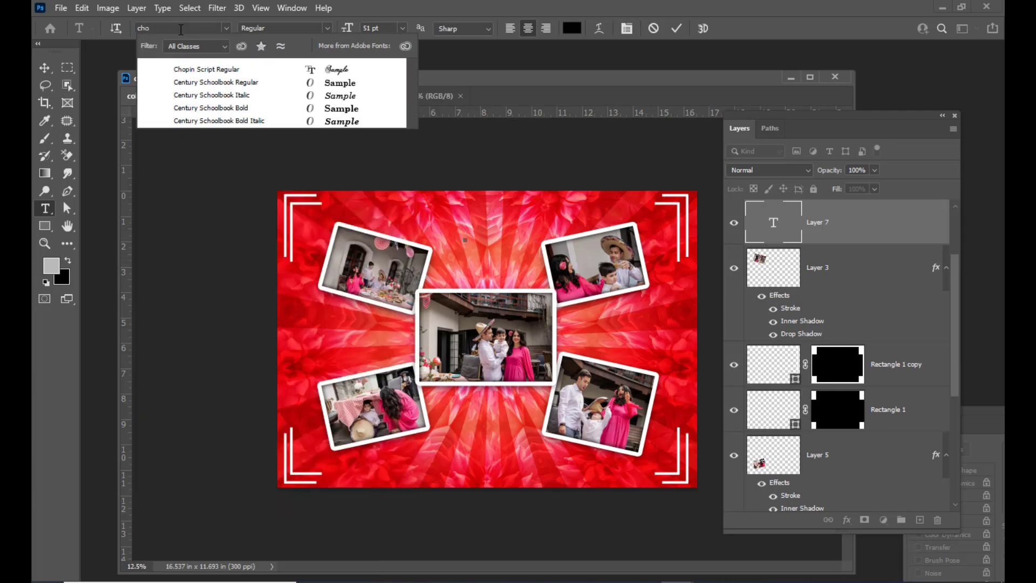
pyautogui.click(222, 74)
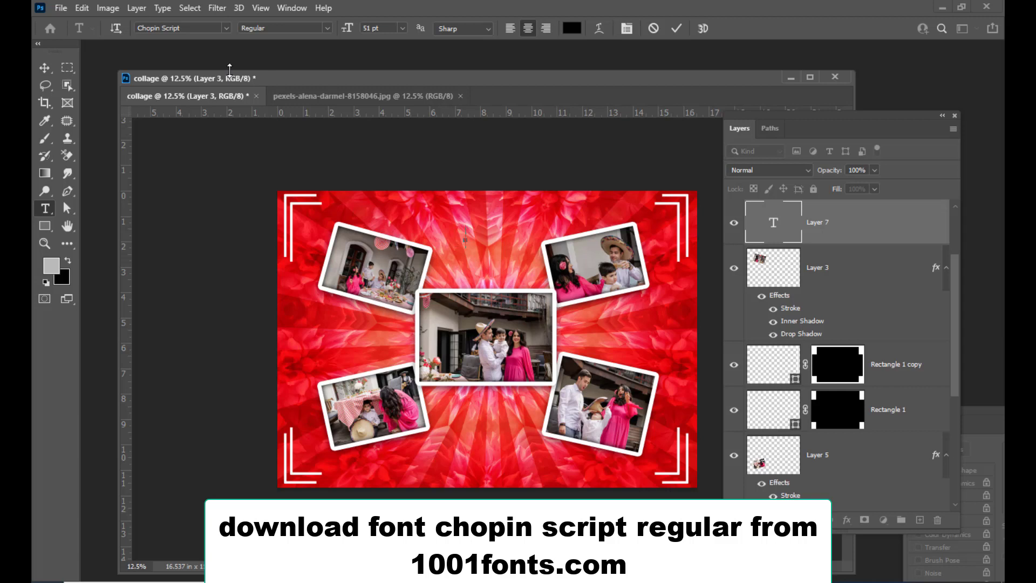
pyautogui.write('Family ')
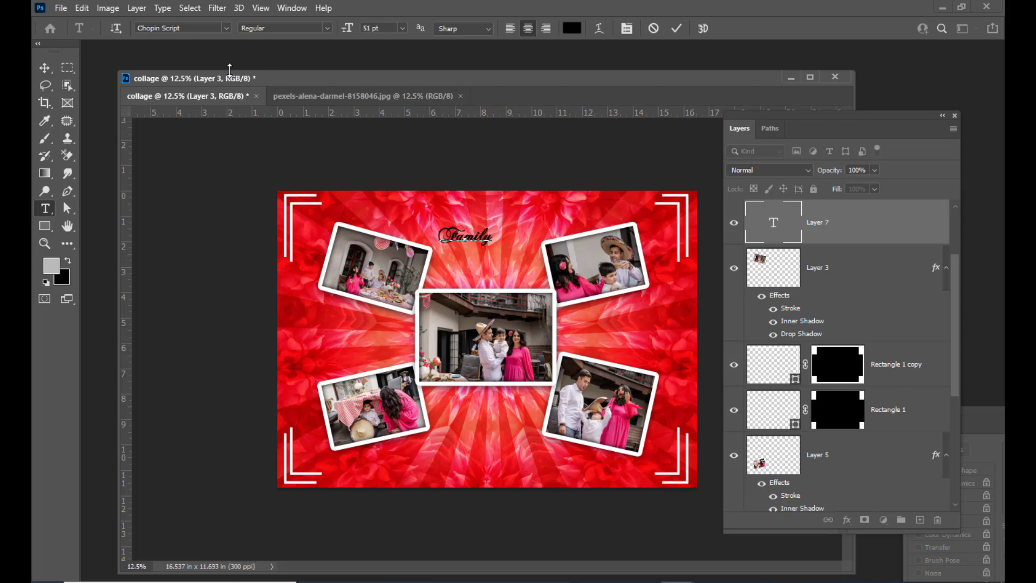
pyautogui.write('Memoirs')
# Enlarge the whole "Family Memoirs" title to 71 pt.
pyautogui.moveTo(496, 254); pyautogui.dragTo(423, 223)
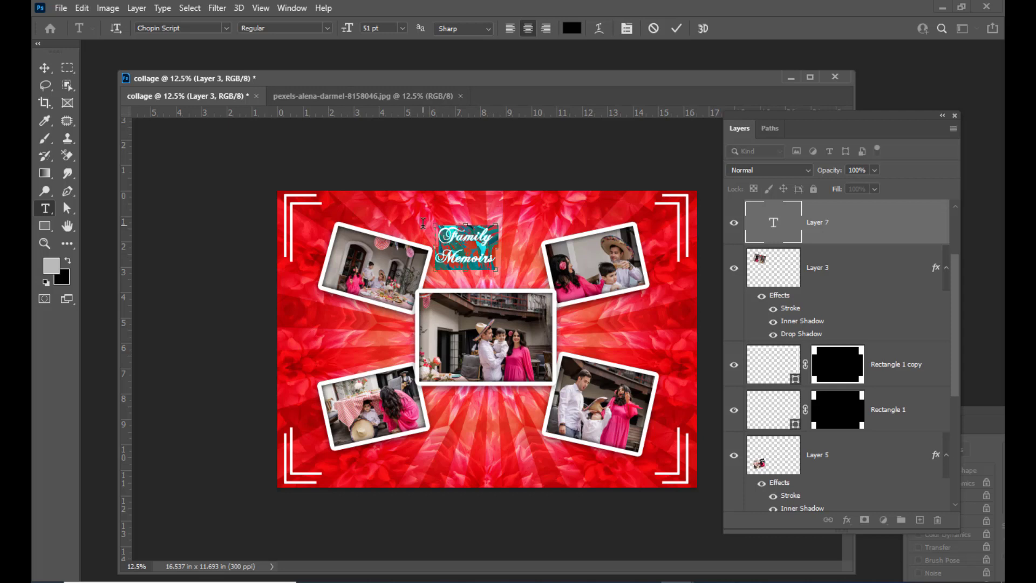
pyautogui.hotkey('ctrl', 'shift', '.')
pyautogui.hotkey('ctrl', 'shift', '.')
pyautogui.hotkey('ctrl', 'shift', '.')
pyautogui.hotkey('ctrl', 'shift', '.')
pyautogui.hotkey('ctrl', 'shift', '.')
pyautogui.hotkey('ctrl', 'shift', '.')
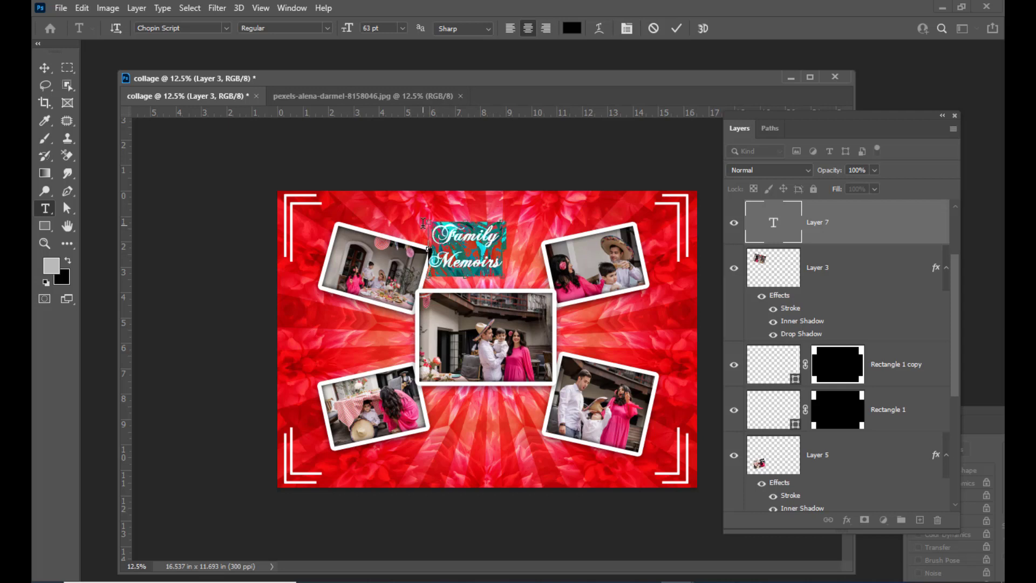
pyautogui.hotkey('ctrl', 'shift', '.')
pyautogui.hotkey('ctrl', 'shift', '.')
pyautogui.hotkey('ctrl', 'shift', '.')
pyautogui.hotkey('ctrl', 'shift', '.')
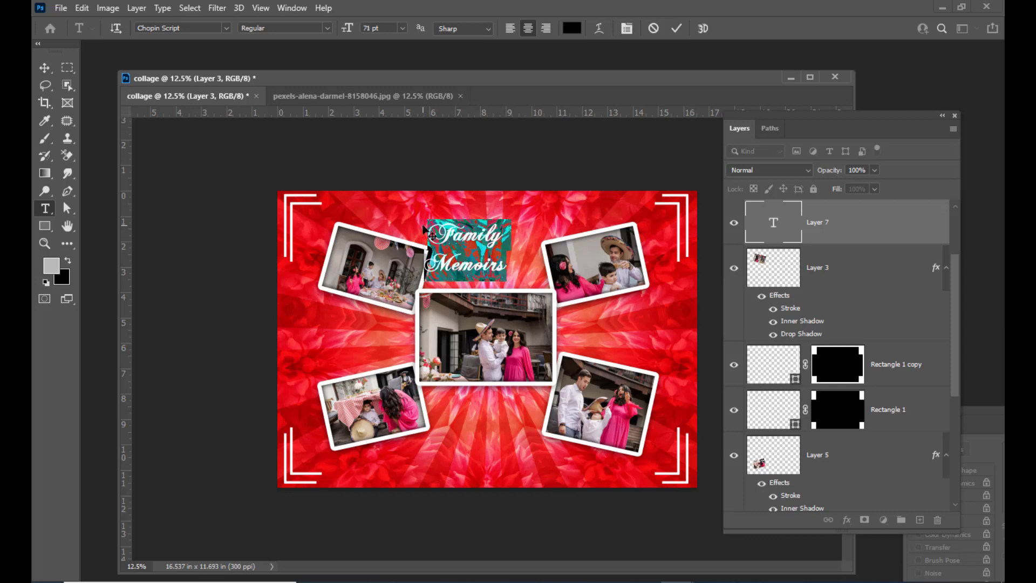
# Colour the title bright yellow (#f6ff00) and move it midway between the two upper photos.
pyautogui.click(571, 29)
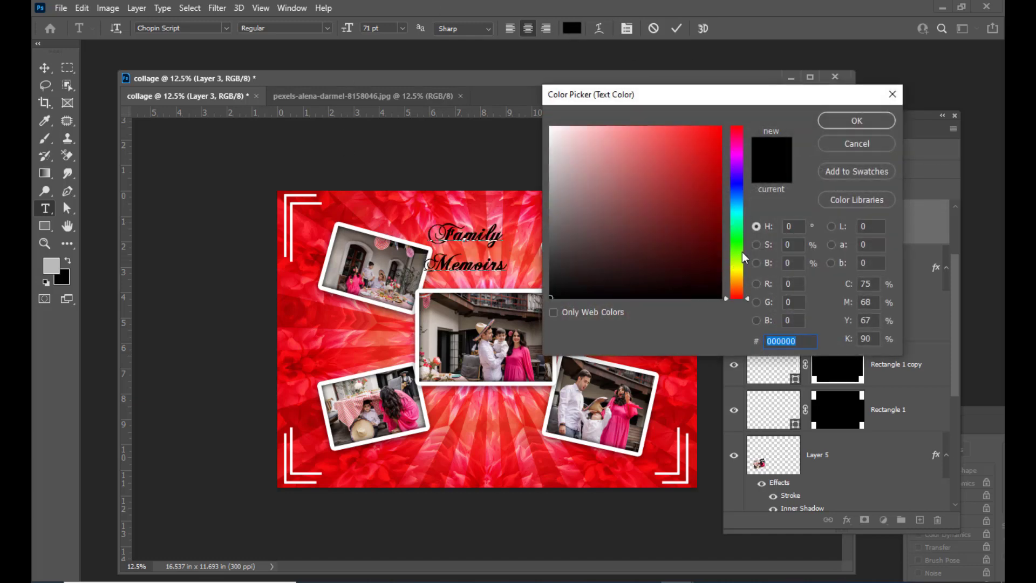
pyautogui.moveTo(745, 258); pyautogui.dragTo(741, 269)
pyautogui.moveTo(677, 164); pyautogui.dragTo(774, 108)
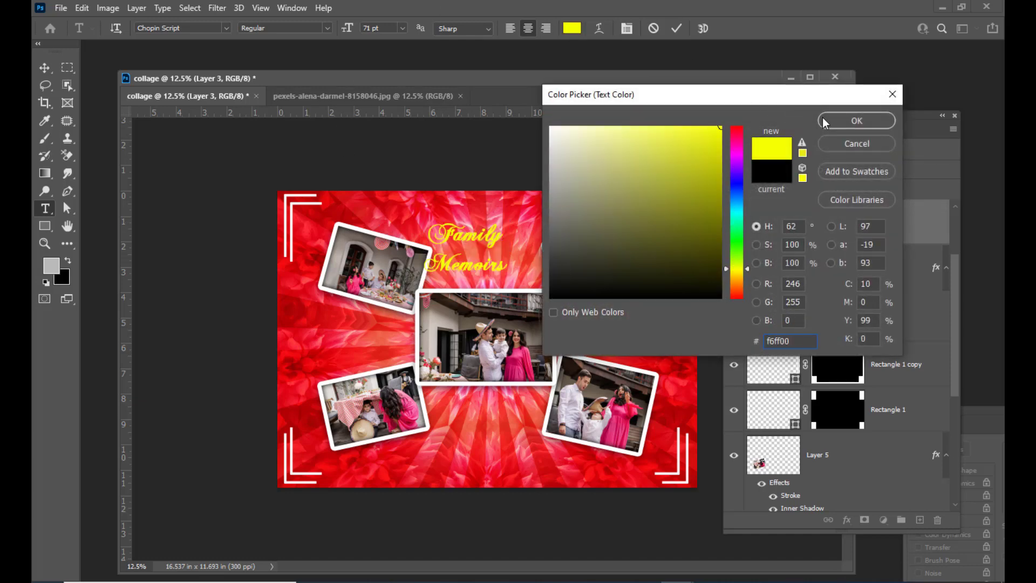
pyautogui.click(856, 121)
pyautogui.press('v')
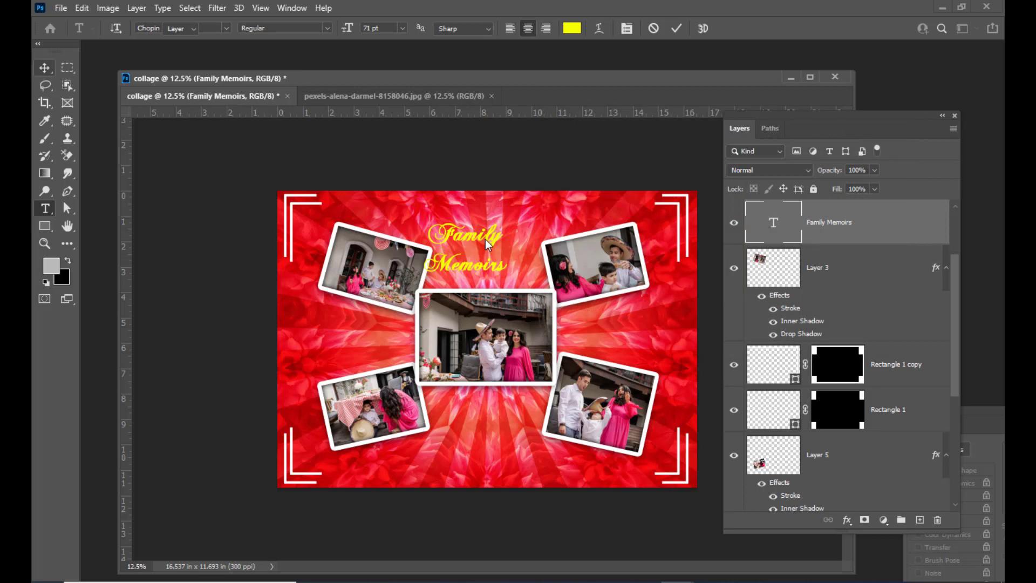
pyautogui.press('v')
pyautogui.moveTo(487, 244); pyautogui.dragTo(515, 240)
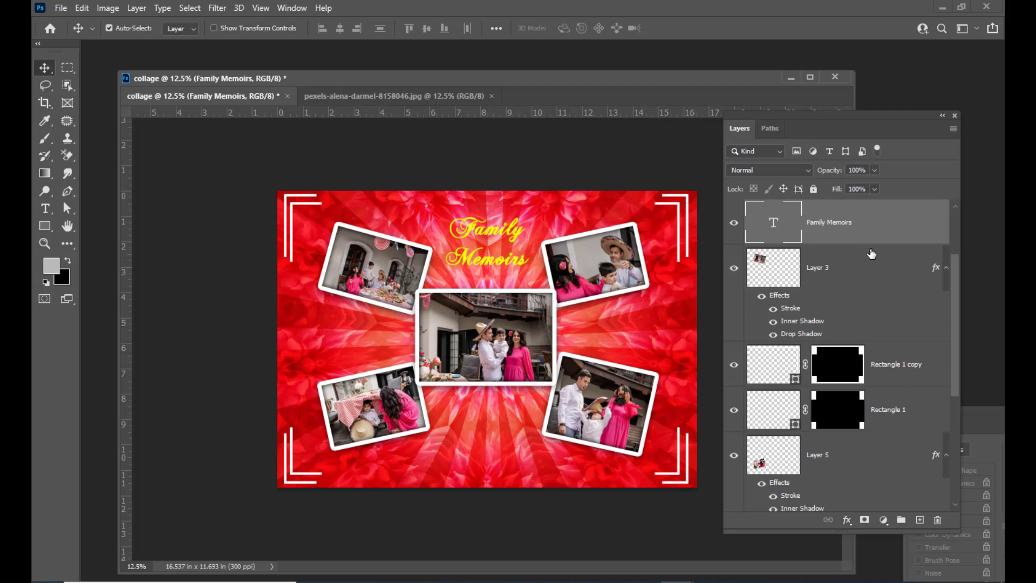
# Give the "Family Memoirs" title a drop shadow with size 16 px and distance 11 px.
pyautogui.doubleClick(908, 226)
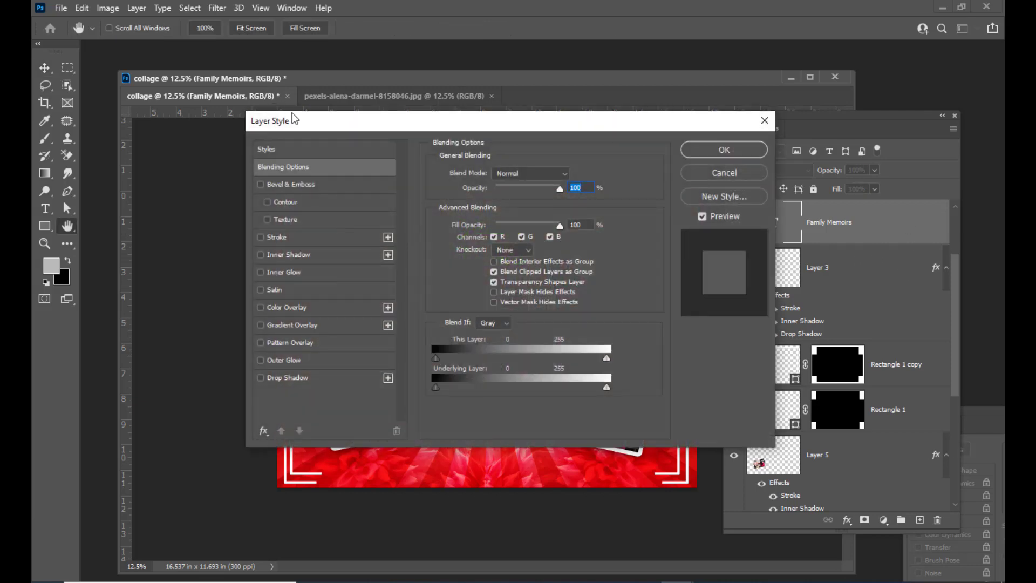
pyautogui.moveTo(296, 119); pyautogui.dragTo(730, 106)
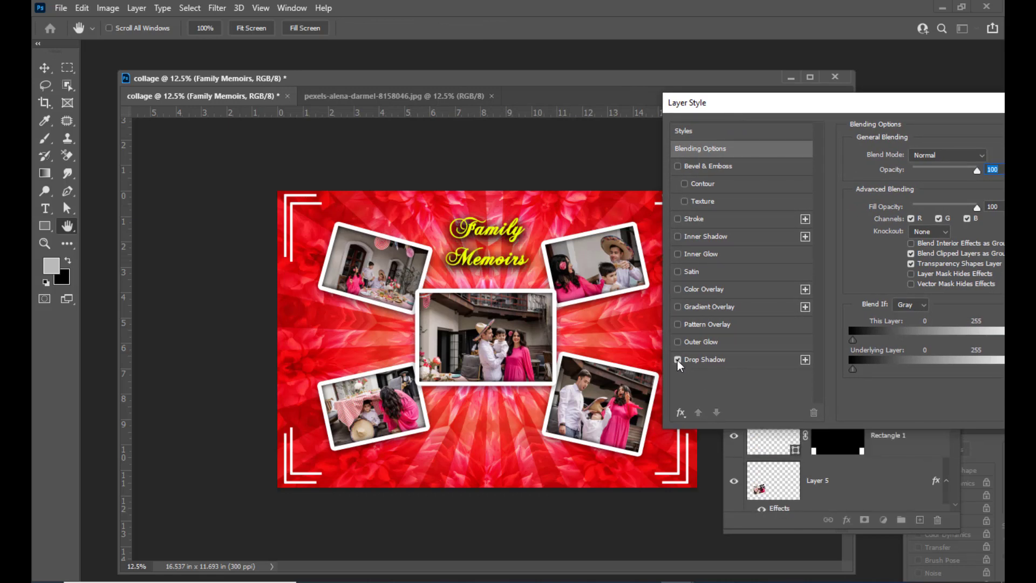
pyautogui.click(714, 360)
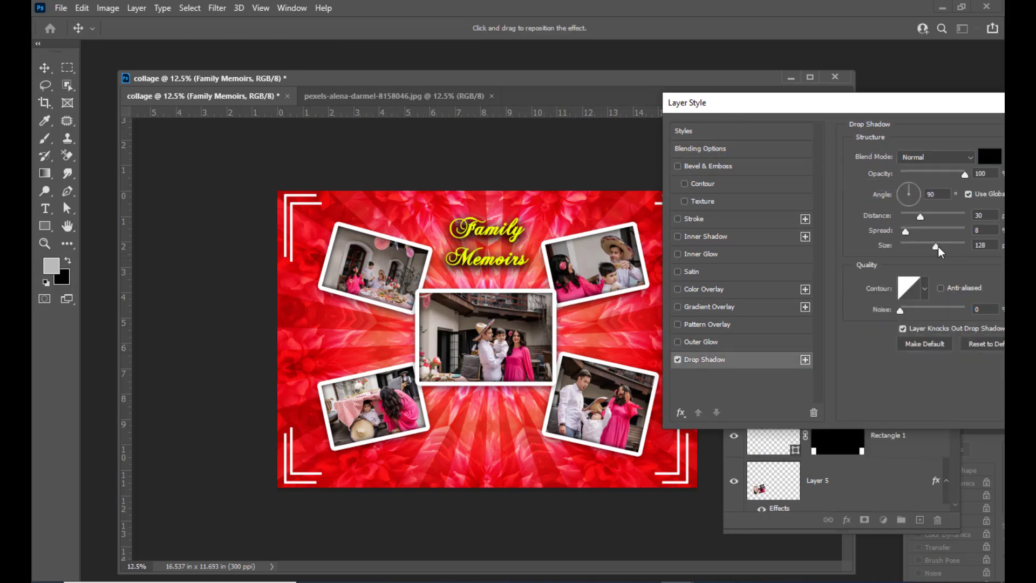
pyautogui.moveTo(936, 247); pyautogui.dragTo(910, 249)
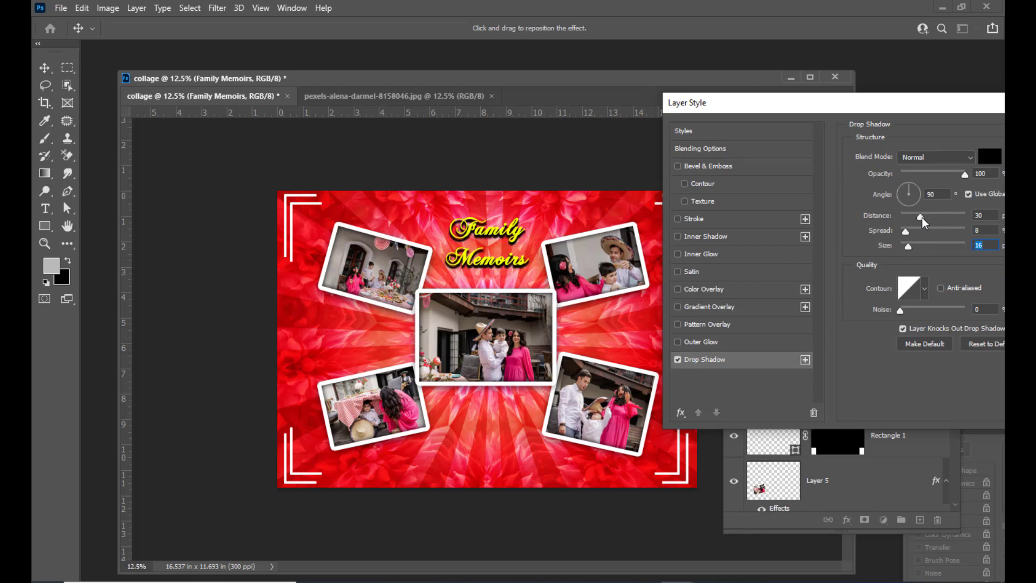
pyautogui.moveTo(920, 217); pyautogui.dragTo(910, 222)
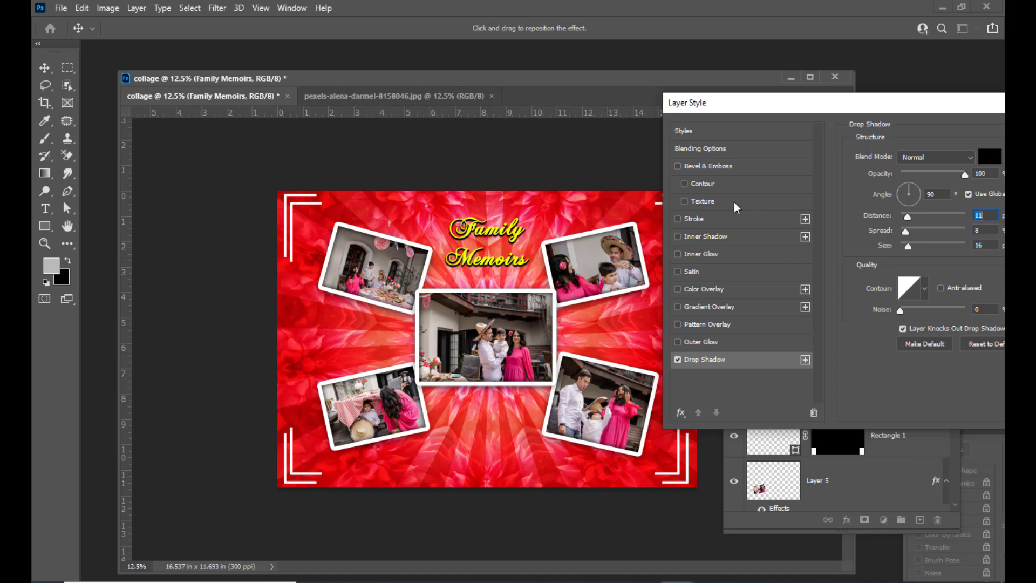
# Add a 4 px outside stroke to the "Family Memoirs" title.
pyautogui.click(677, 218)
pyautogui.click(711, 219)
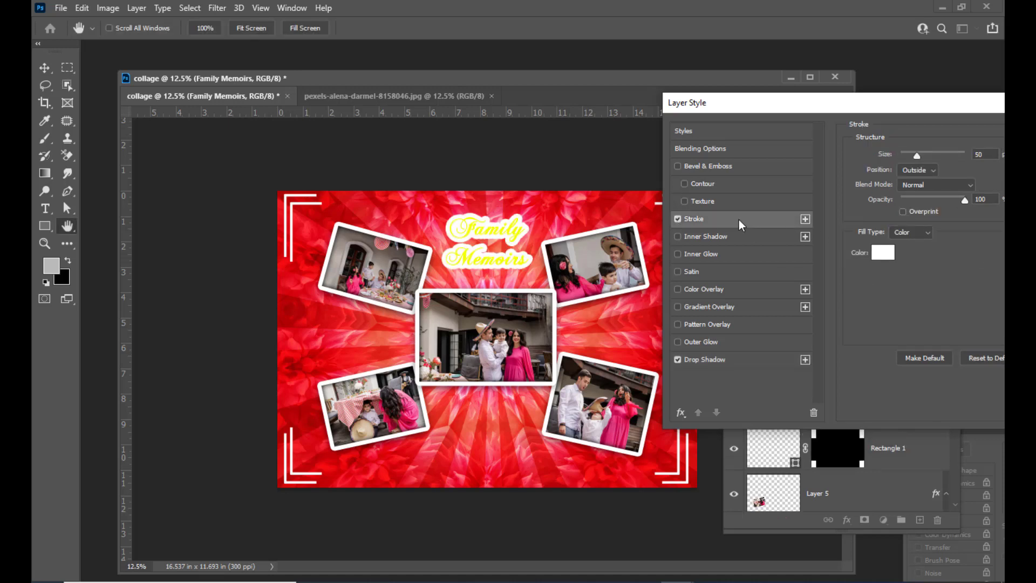
pyautogui.moveTo(917, 157); pyautogui.dragTo(900, 156)
# Try magenta, red and green for the title's stroke, settle on a dark red and apply the layer style.
pyautogui.click(883, 252)
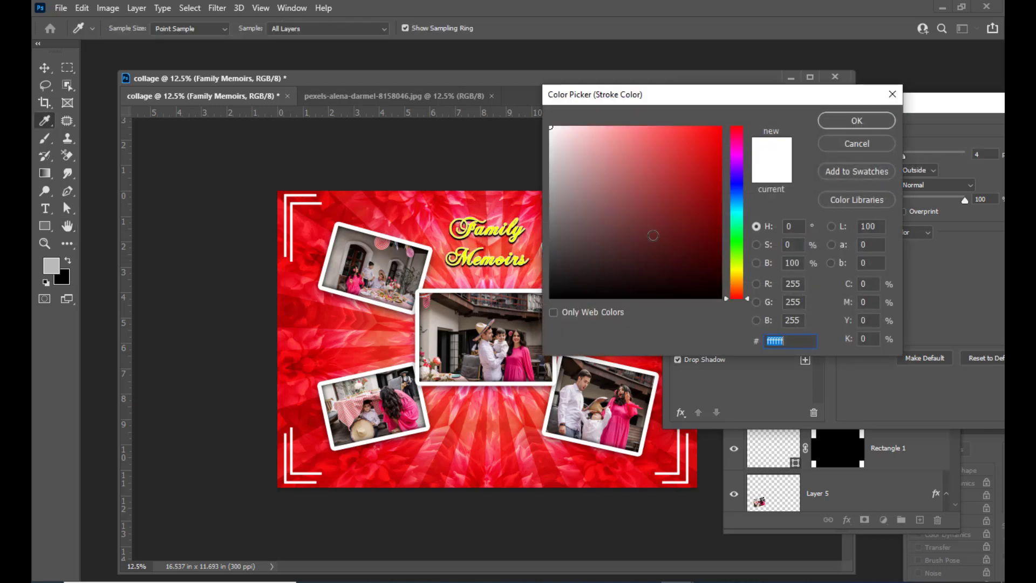
pyautogui.moveTo(651, 91); pyautogui.dragTo(683, 92)
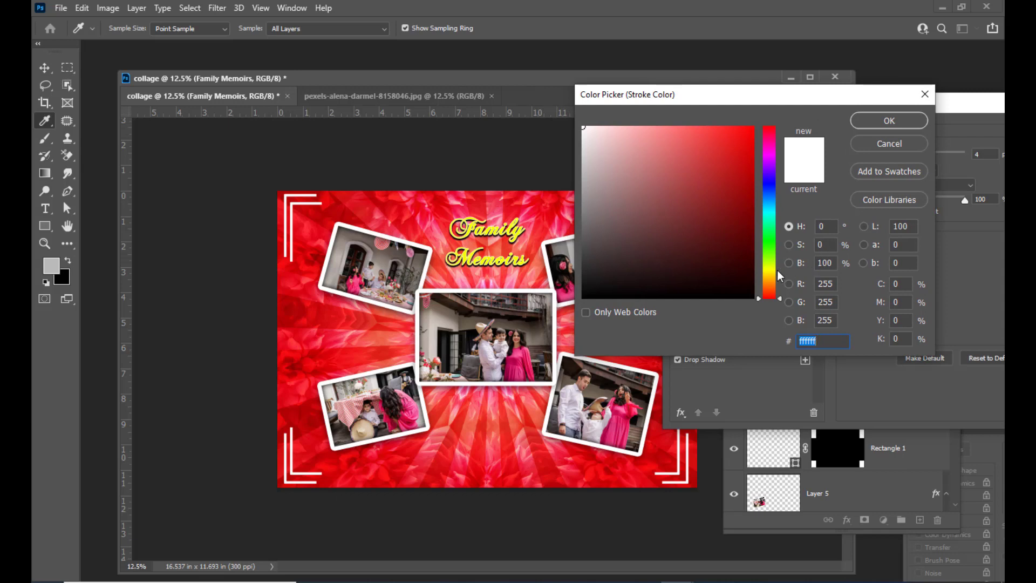
pyautogui.click(772, 250)
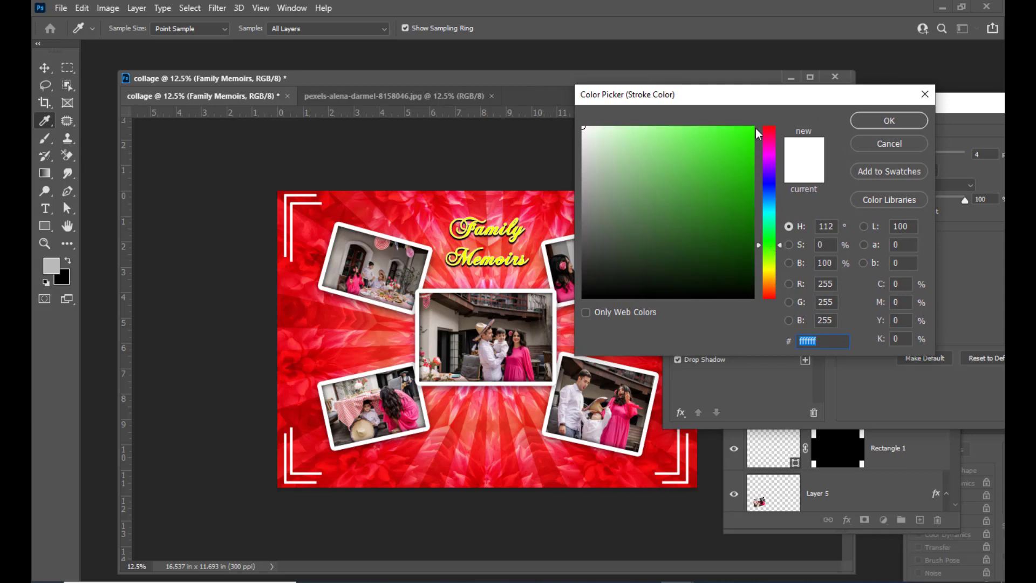
pyautogui.click(770, 154)
pyautogui.click(730, 134)
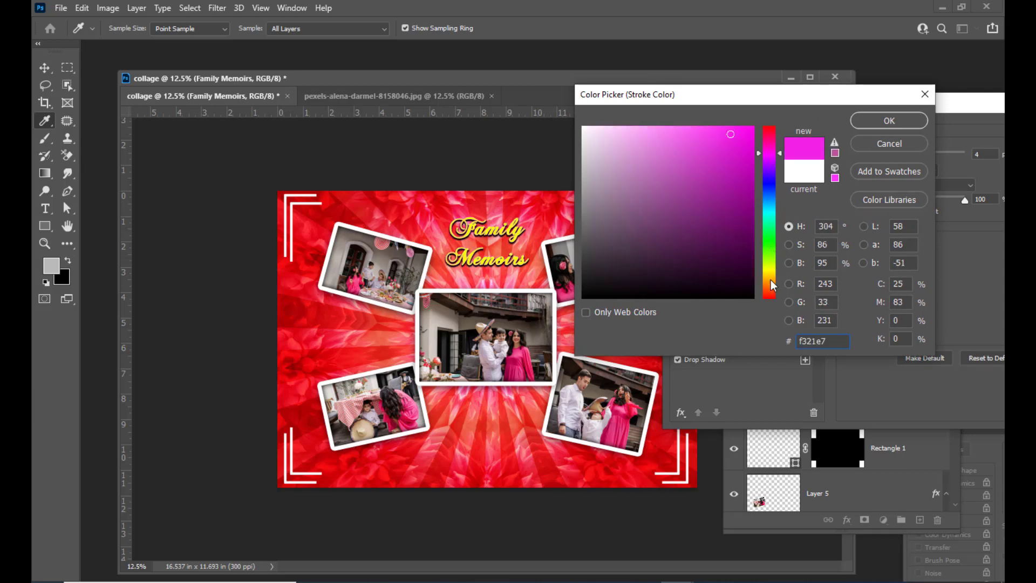
pyautogui.click(769, 298)
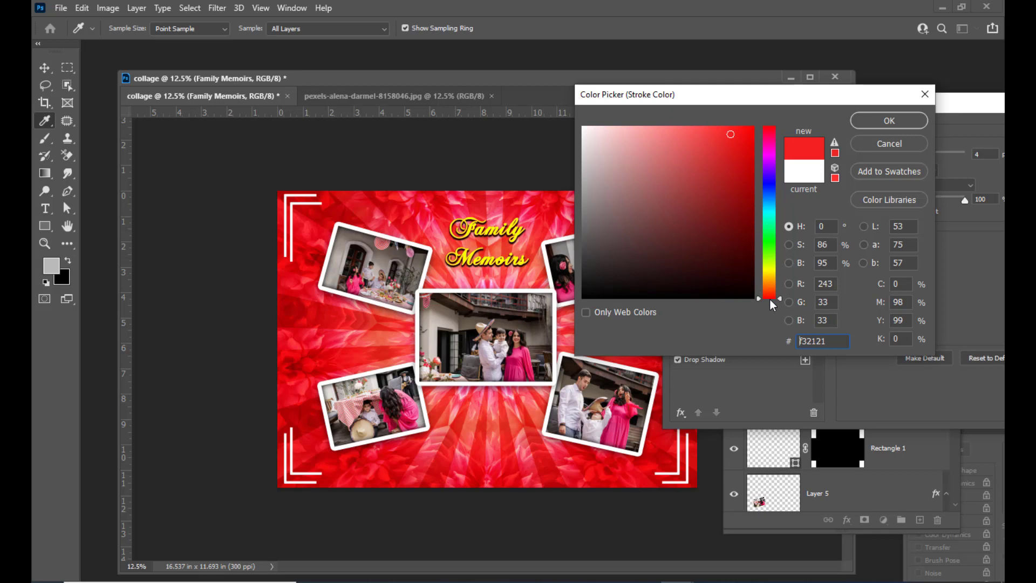
pyautogui.click(767, 239)
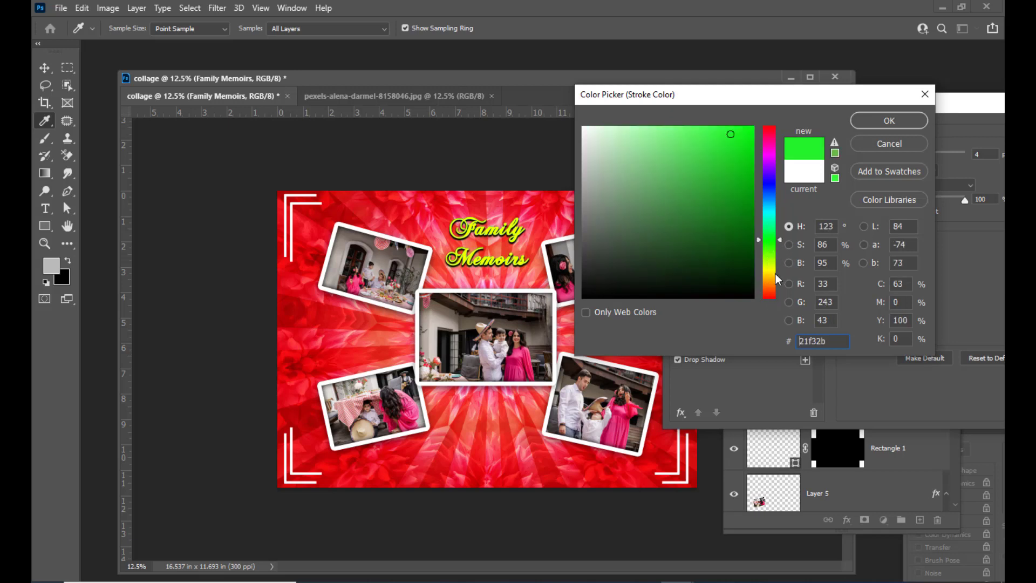
pyautogui.moveTo(772, 275); pyautogui.dragTo(769, 326)
pyautogui.click(751, 247)
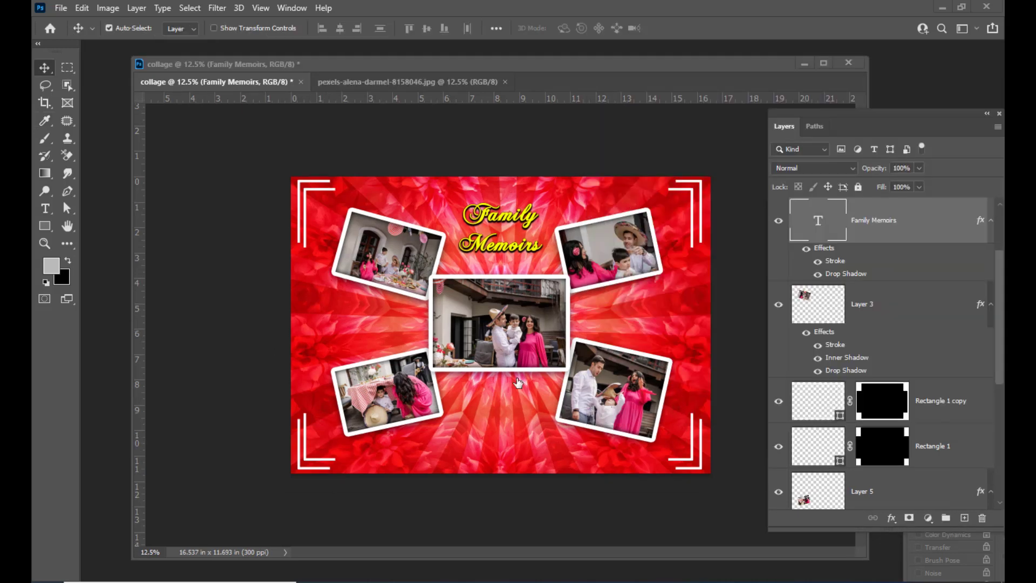
# Add the yellow caption "Casa Maria Restaurant" with "Rome Italy" on a second line, along the collage's lower edge.
pyautogui.moveTo(437, 65); pyautogui.dragTo(358, 68)
pyautogui.press('t')
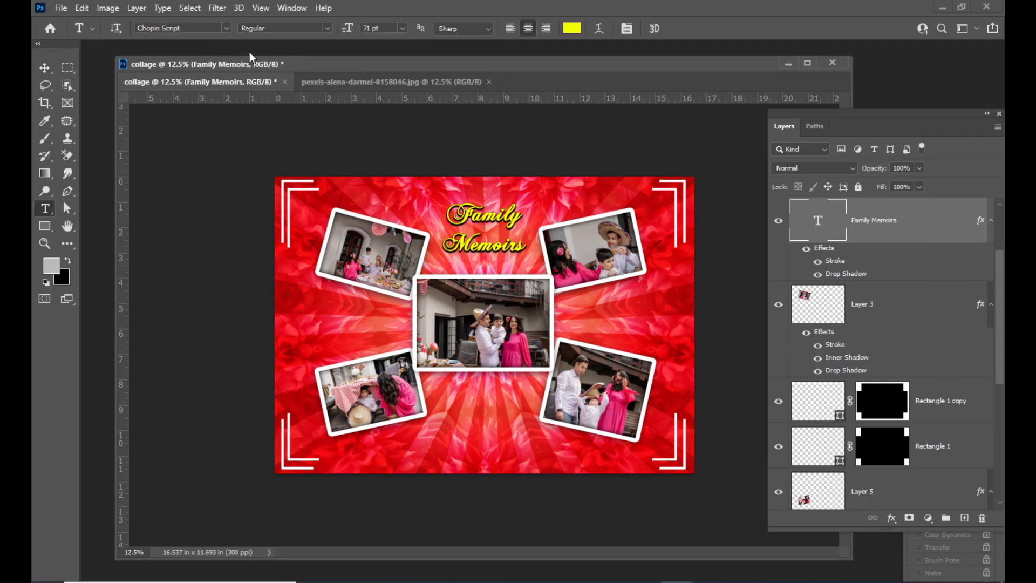
pyautogui.click(412, 445)
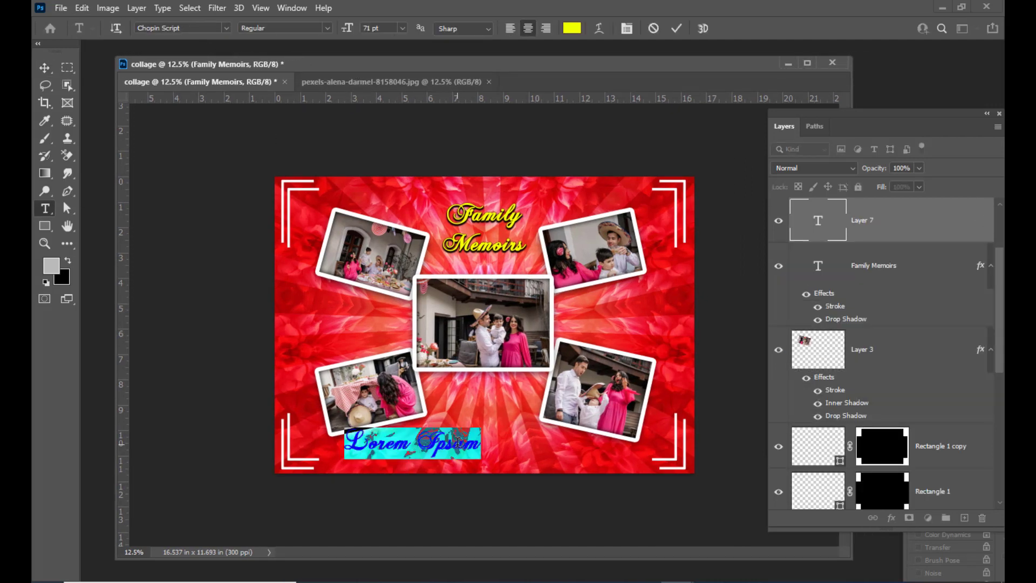
pyautogui.press('BackSpace')
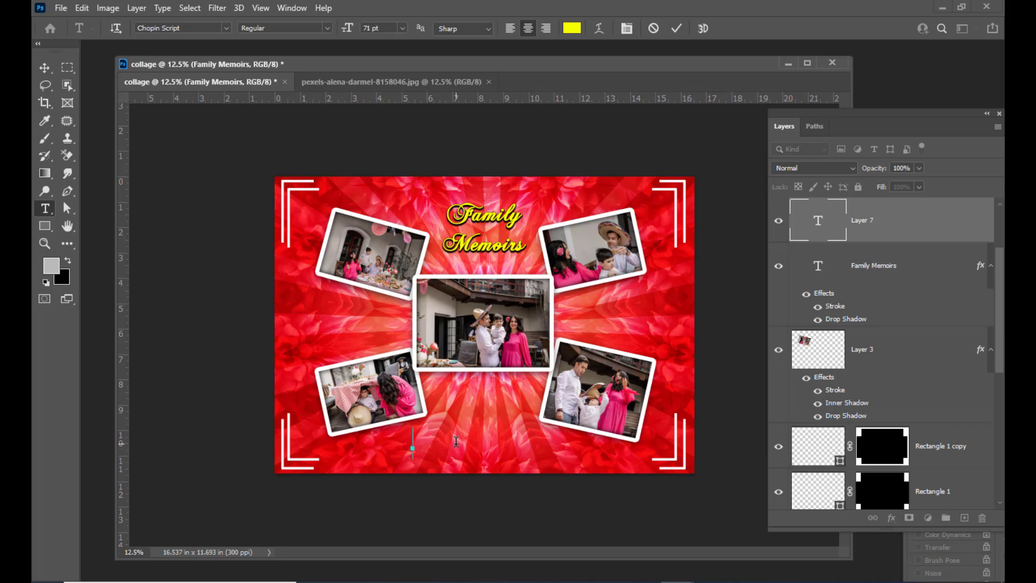
pyautogui.write('Casa M')
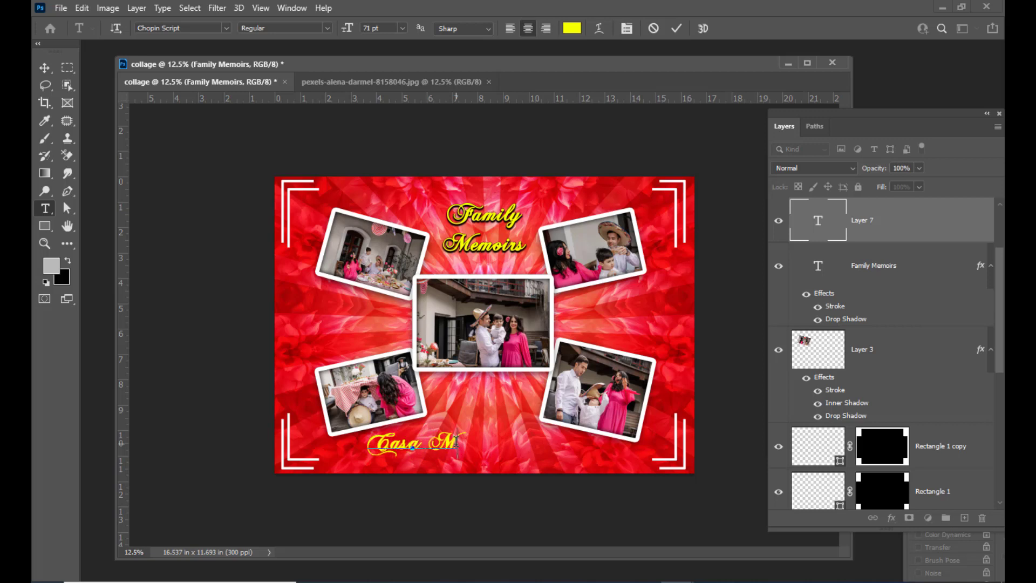
pyautogui.write('aria R')
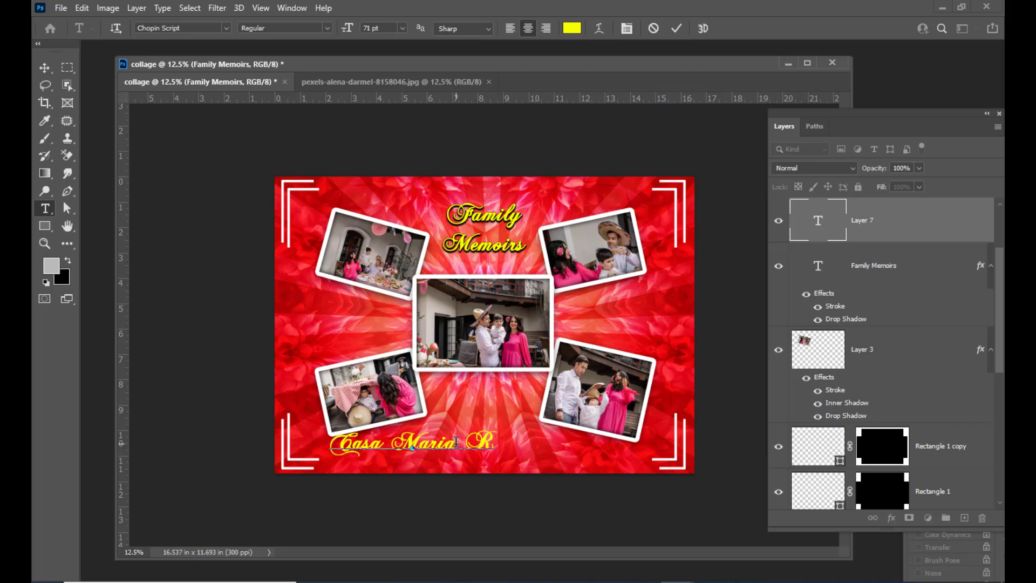
pyautogui.write('estauran')
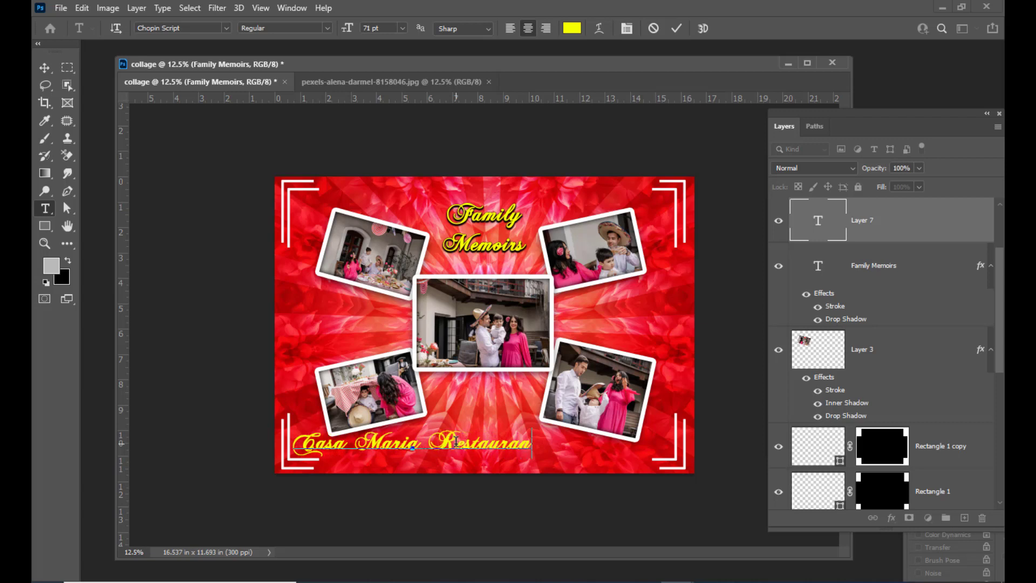
pyautogui.write('t Roma, I')
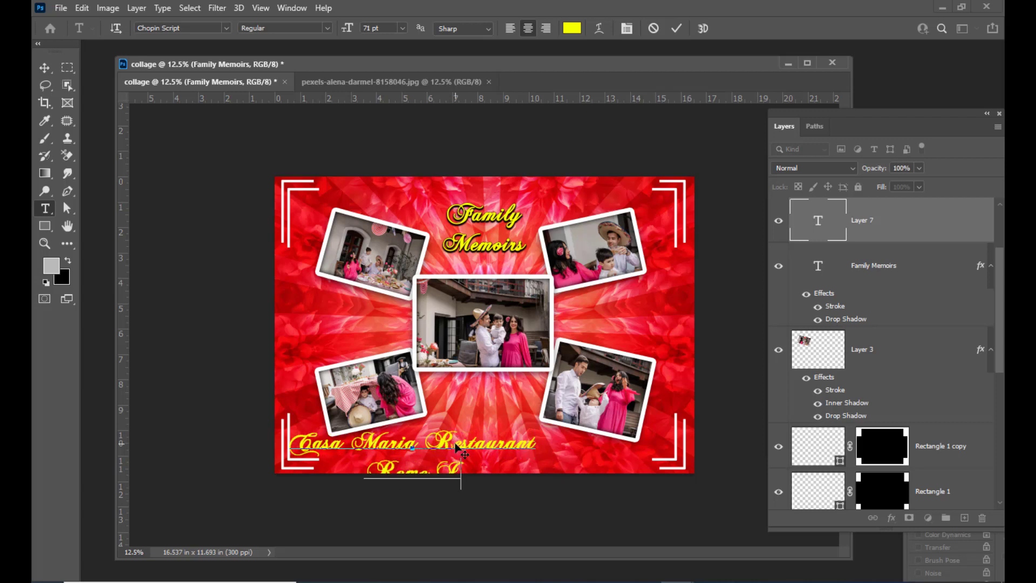
pyautogui.write('taly')
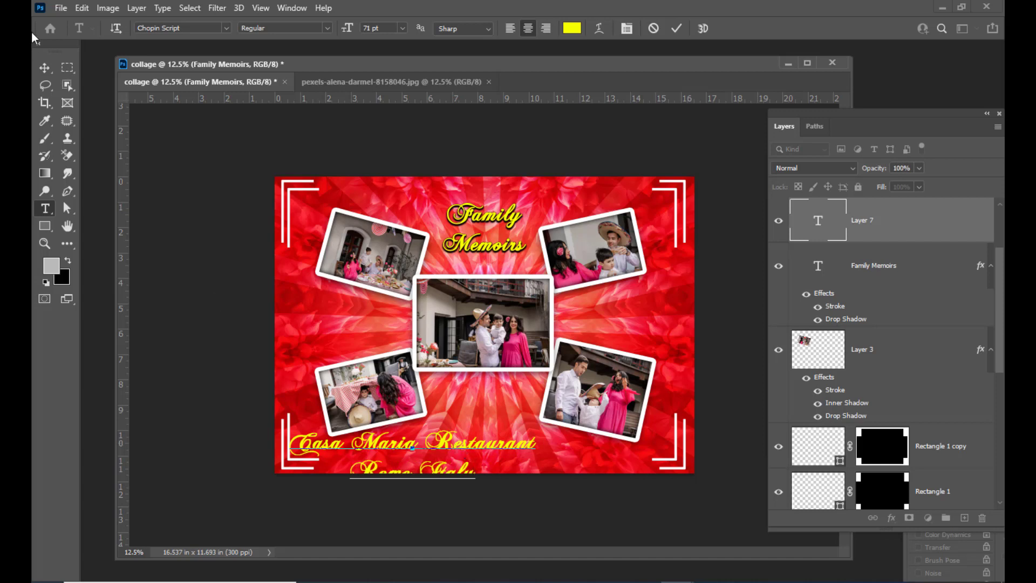
pyautogui.click(45, 68)
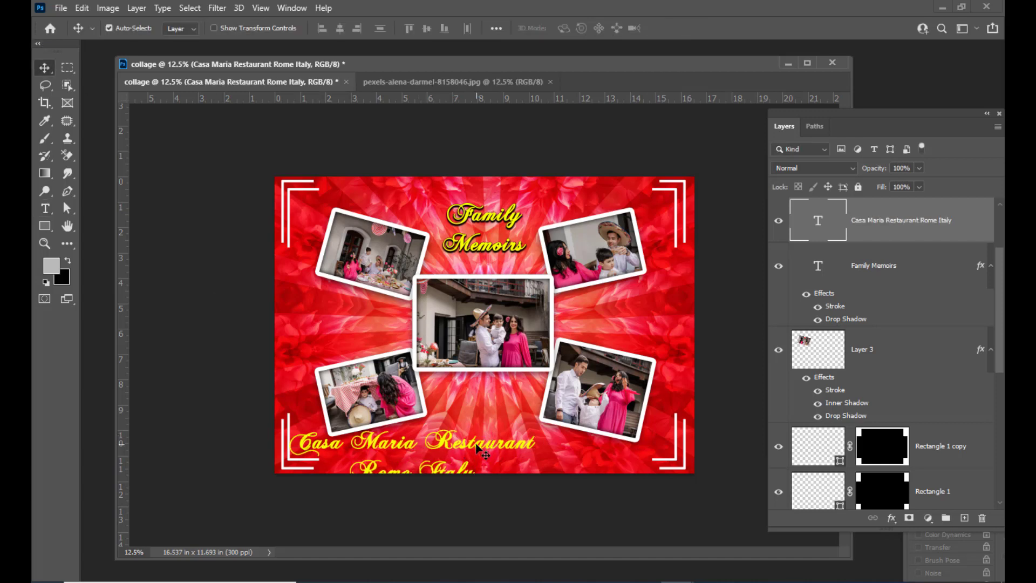
# Reduce the "Casa Maria Restaurant Rome Italy" caption to 48 pt and place it centred between the lower corner brackets.
pyautogui.moveTo(477, 448); pyautogui.dragTo(545, 436)
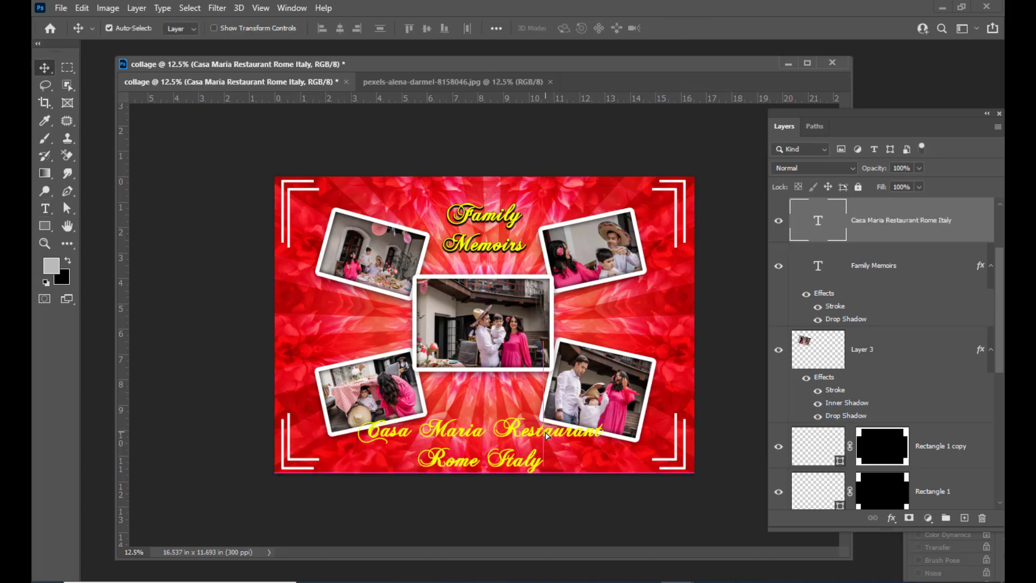
pyautogui.doubleClick(819, 221)
pyautogui.hotkey('ctrl', 'shift', ',')
pyautogui.hotkey('ctrl', 'shift', ',')
pyautogui.hotkey('ctrl', 'shift', ',')
pyautogui.hotkey('ctrl', 'shift', ',')
pyautogui.hotkey('ctrl', 'shift', ',')
pyautogui.hotkey('ctrl', 'shift', ',')
pyautogui.hotkey('ctrl', 'shift', ',')
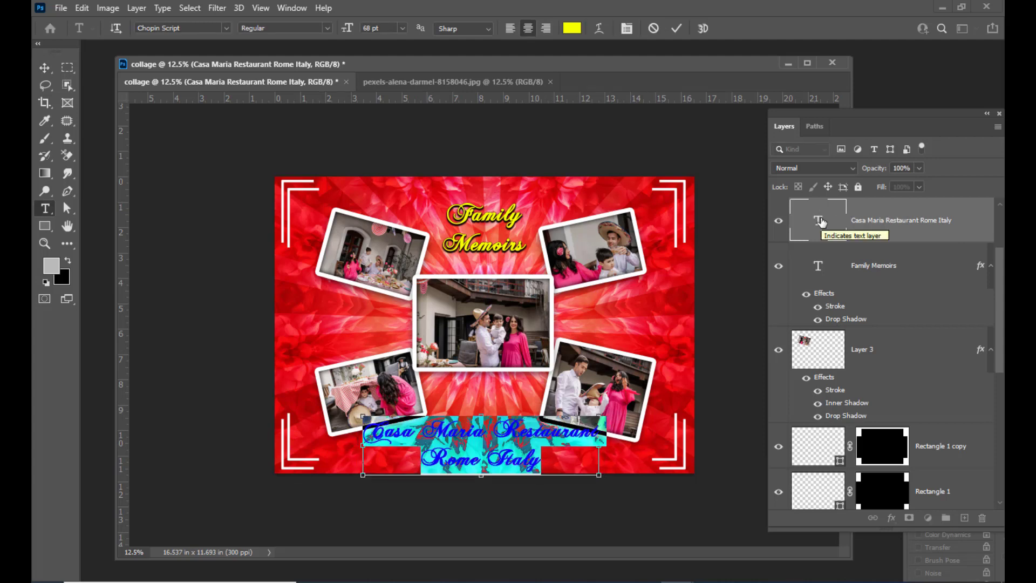
pyautogui.hotkey('ctrl', 'shift', ',')
pyautogui.hotkey('ctrl', 'shift', ',')
pyautogui.hotkey('ctrl', 'shift', ',')
pyautogui.hotkey('ctrl', 'shift', ',')
pyautogui.hotkey('ctrl', 'shift', ',')
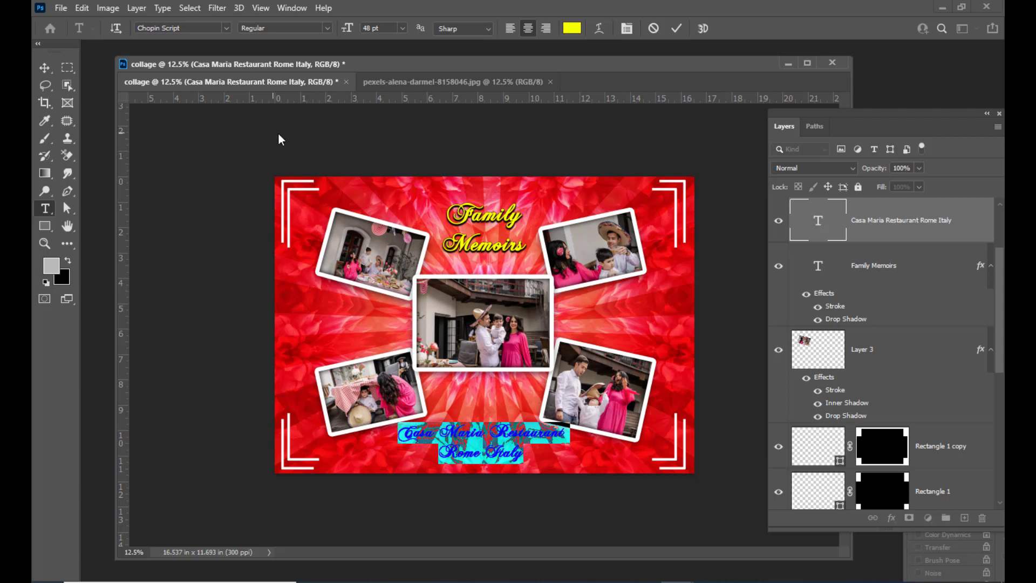
pyautogui.click(45, 67)
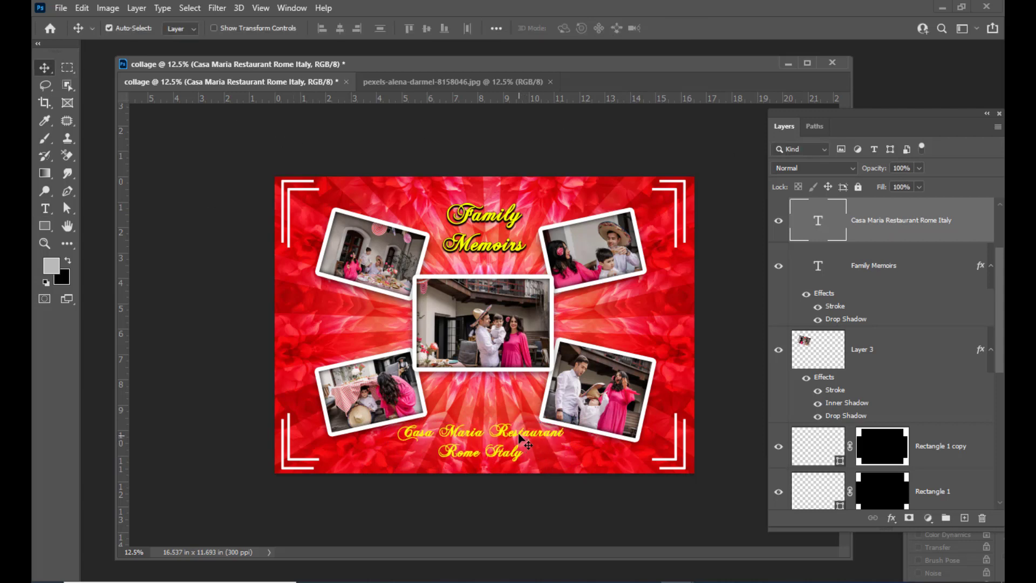
pyautogui.moveTo(515, 436); pyautogui.dragTo(515, 443)
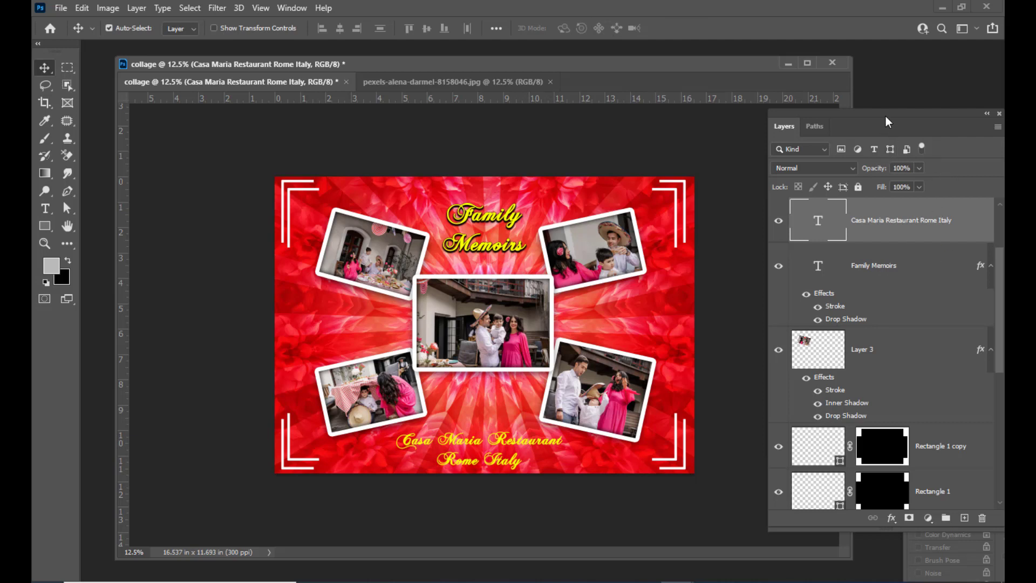
# Copy the "Family Memoirs" title's stroke and drop shadow effects onto the "Casa Maria Restaurant Rome Italy" caption layer.
pyautogui.moveTo(885, 116); pyautogui.dragTo(858, 126)
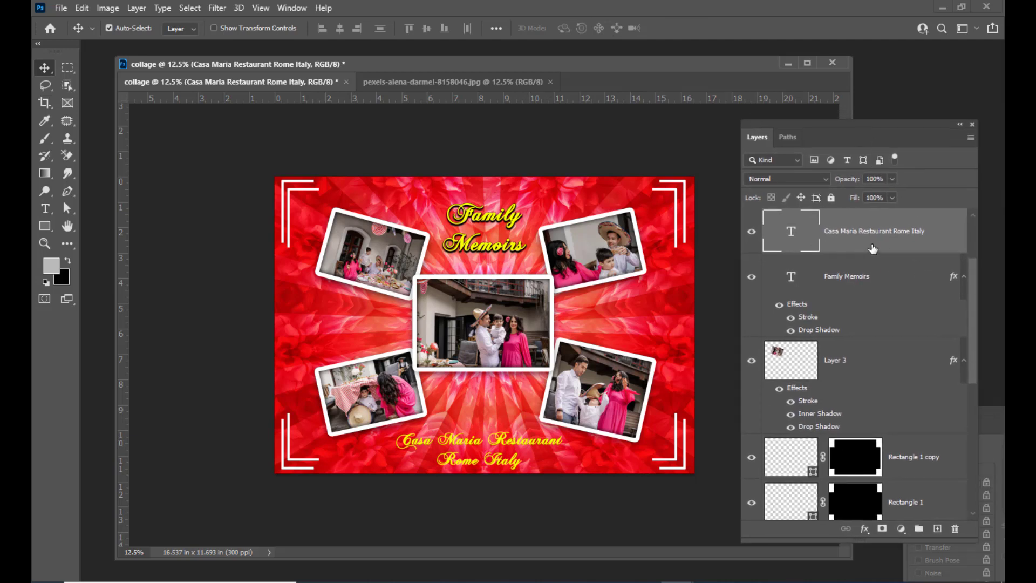
pyautogui.moveTo(855, 125); pyautogui.dragTo(843, 125)
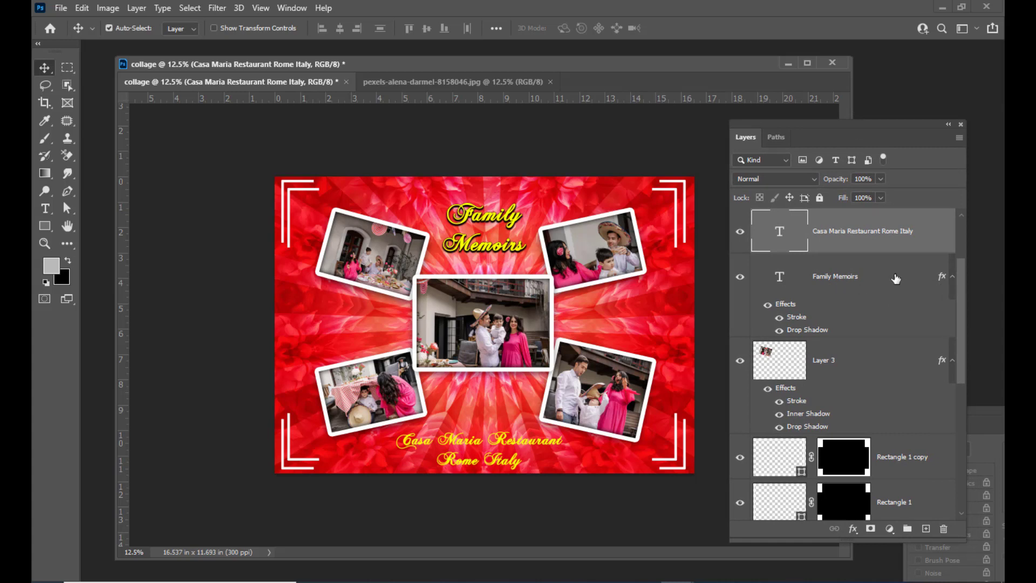
pyautogui.click(941, 282)
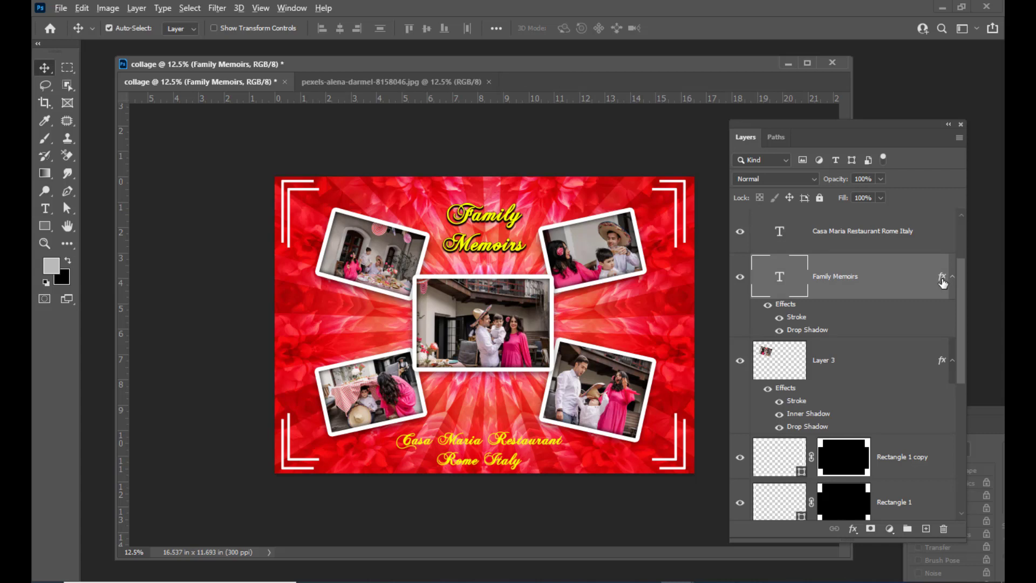
pyautogui.moveTo(941, 281); pyautogui.dragTo(933, 245)
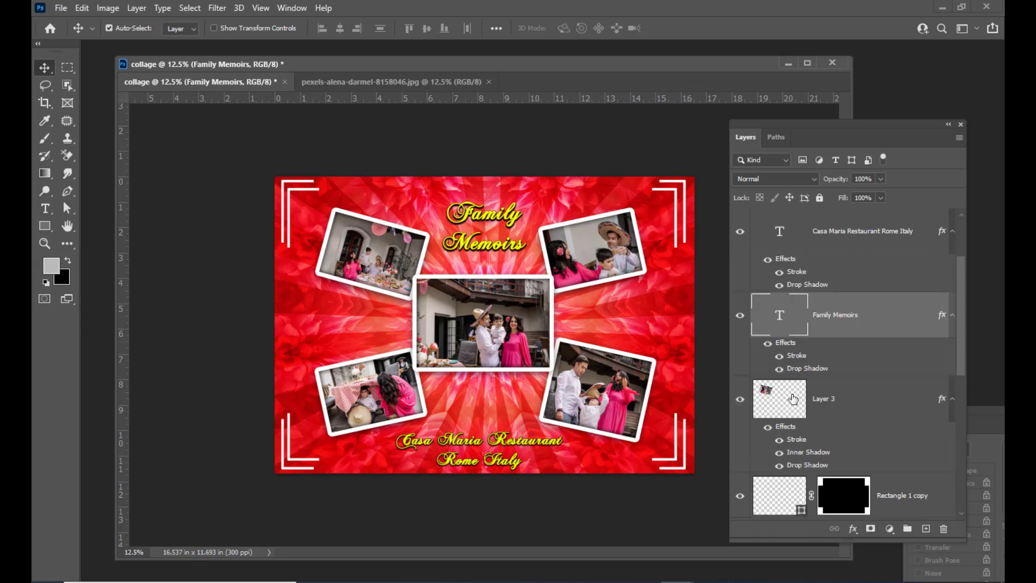
pyautogui.moveTo(765, 125); pyautogui.dragTo(776, 126)
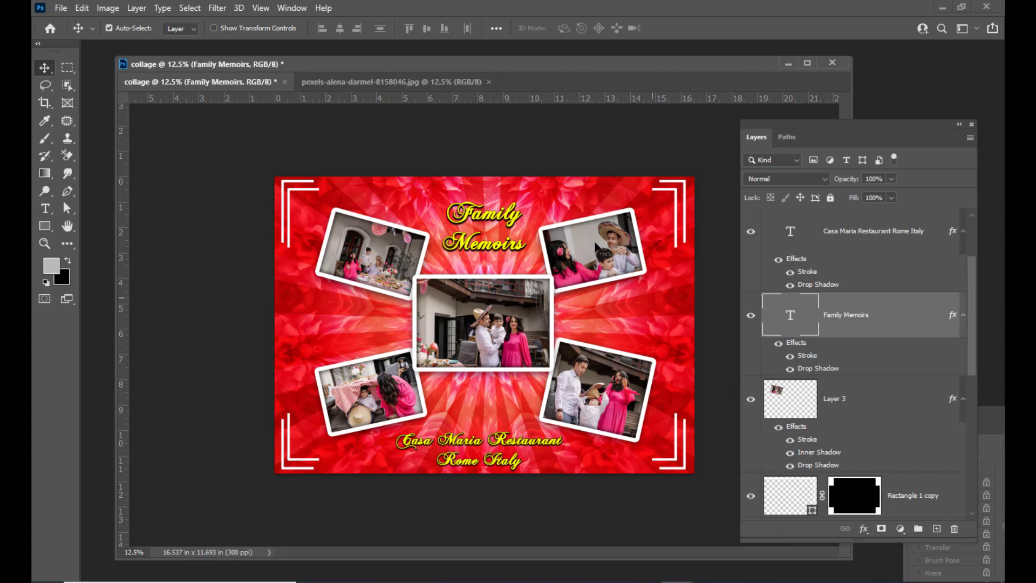
pyautogui.moveTo(430, 69)
pyautogui.mouseDown()
pyautogui.moveTo(440, 70)
pyautogui.moveTo(431, 71)
pyautogui.mouseUp()
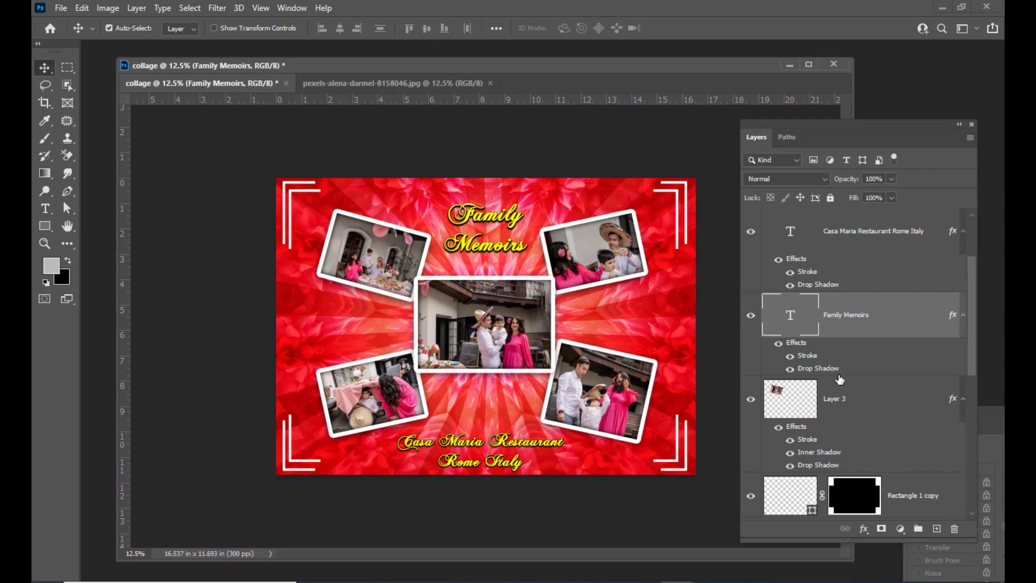
# Shorten the vertical arms of the four inner corner brackets by filling marquee selections with black on the Rectangle 1 copy layer mask.
pyautogui.scroll(-4, 901, 377)
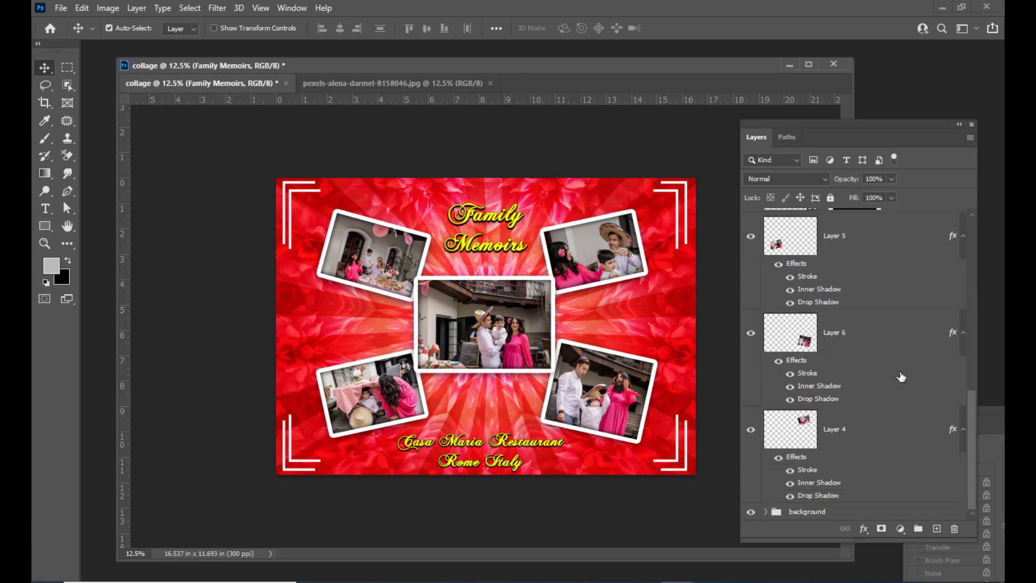
pyautogui.scroll(3, 902, 377)
pyautogui.click(856, 438)
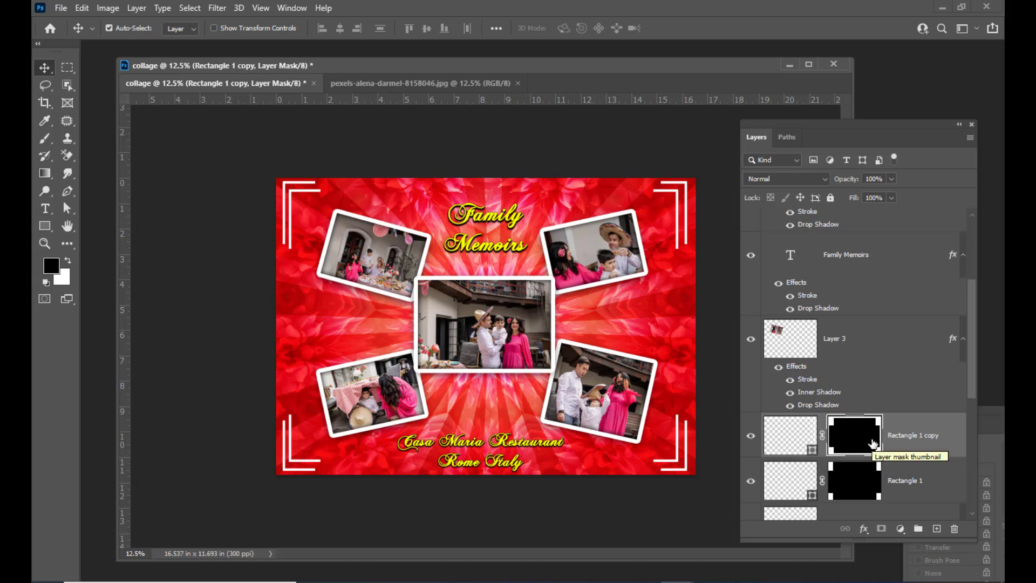
pyautogui.moveTo(781, 126); pyautogui.dragTo(772, 125)
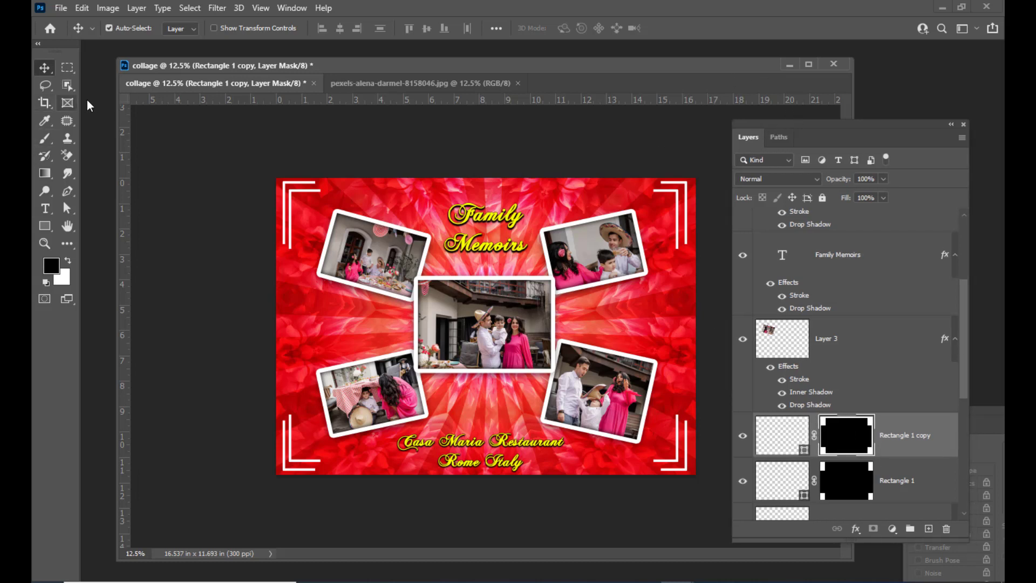
pyautogui.click(67, 67)
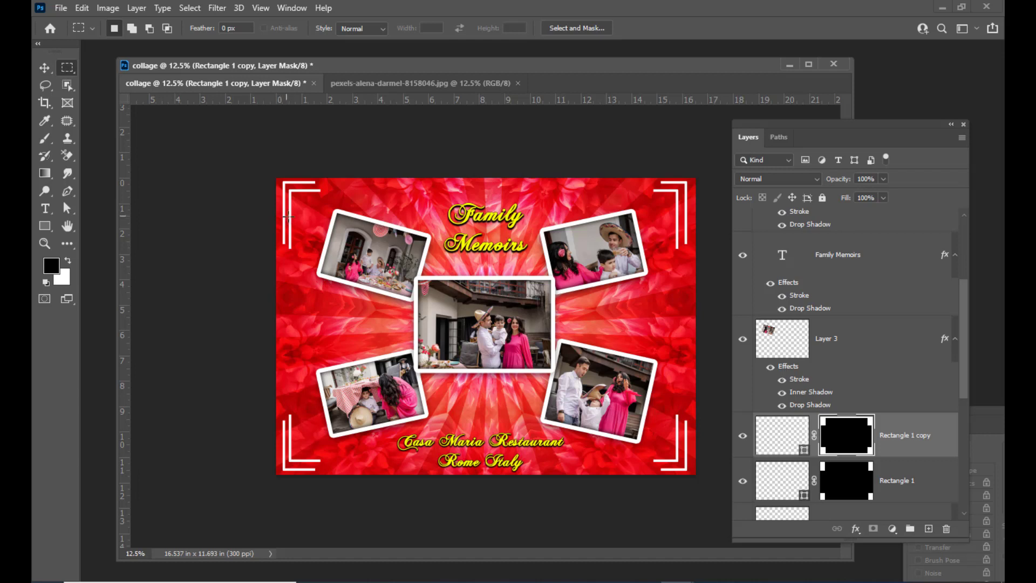
pyautogui.moveTo(287, 216); pyautogui.dragTo(296, 258)
pyautogui.moveTo(287, 221); pyautogui.dragTo(298, 258)
pyautogui.moveTo(296, 242); pyautogui.dragTo(680, 243)
pyautogui.moveTo(677, 241); pyautogui.dragTo(292, 422)
pyautogui.moveTo(298, 420); pyautogui.dragTo(679, 421)
pyautogui.press('alt')
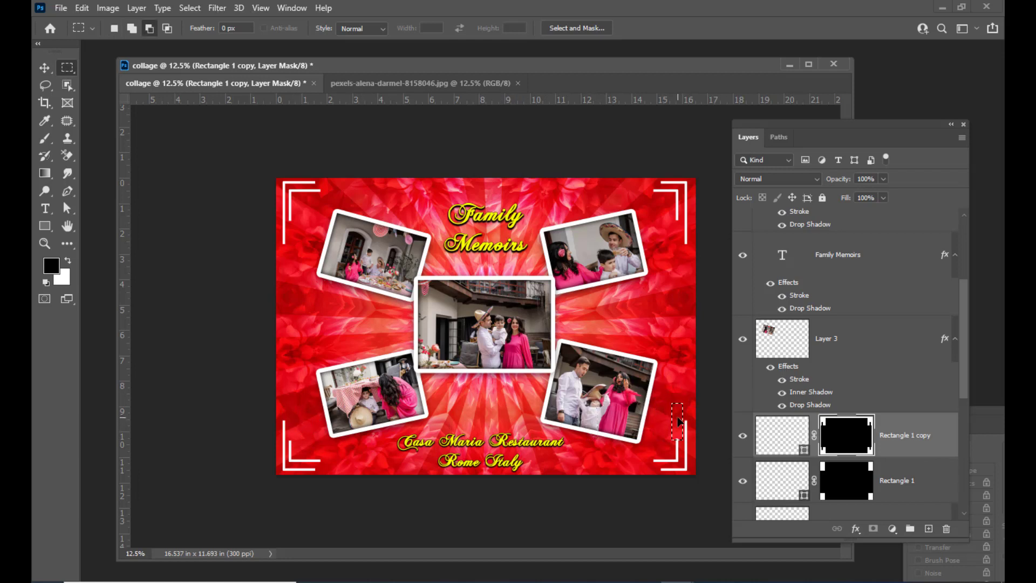
# Trim the vertical arms of the four outer corner brackets with black on the Rectangle 1 layer mask, then deselect.
pyautogui.hotkey('alt', '[')
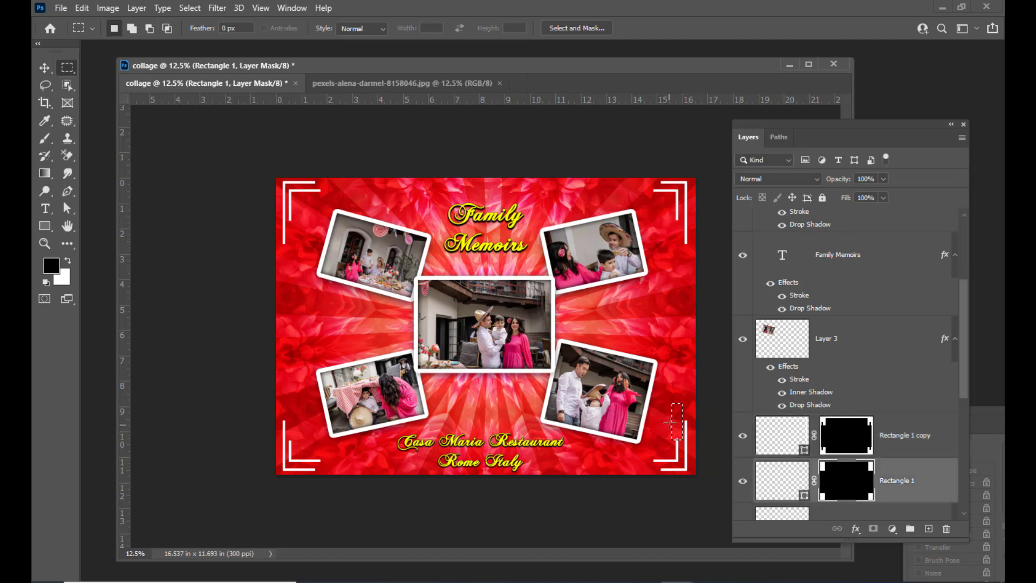
pyautogui.moveTo(670, 422); pyautogui.dragTo(678, 422)
pyautogui.moveTo(689, 420); pyautogui.dragTo(687, 235)
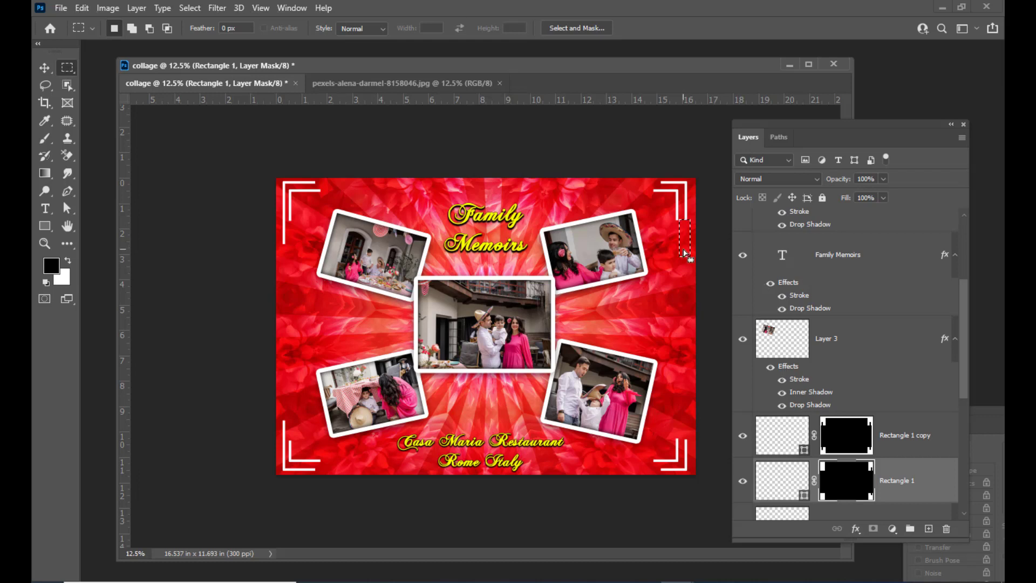
pyautogui.moveTo(689, 246); pyautogui.dragTo(289, 245)
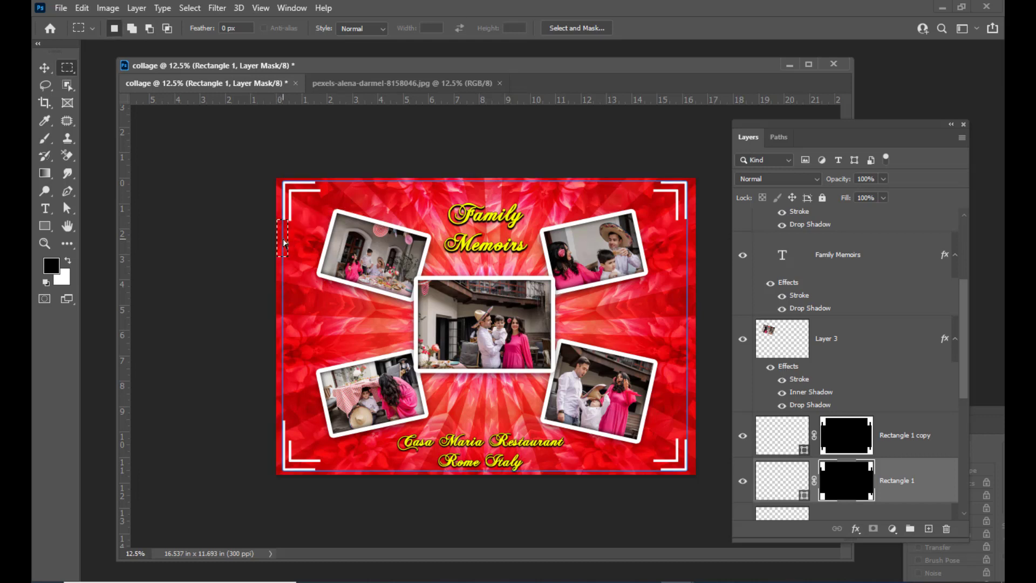
pyautogui.moveTo(281, 242); pyautogui.dragTo(289, 426)
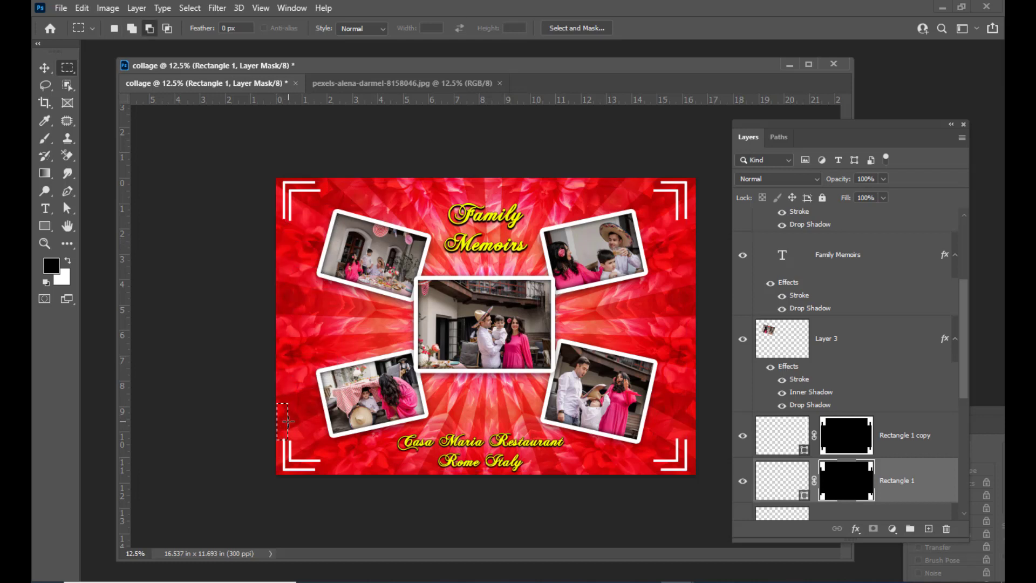
pyautogui.click(288, 421)
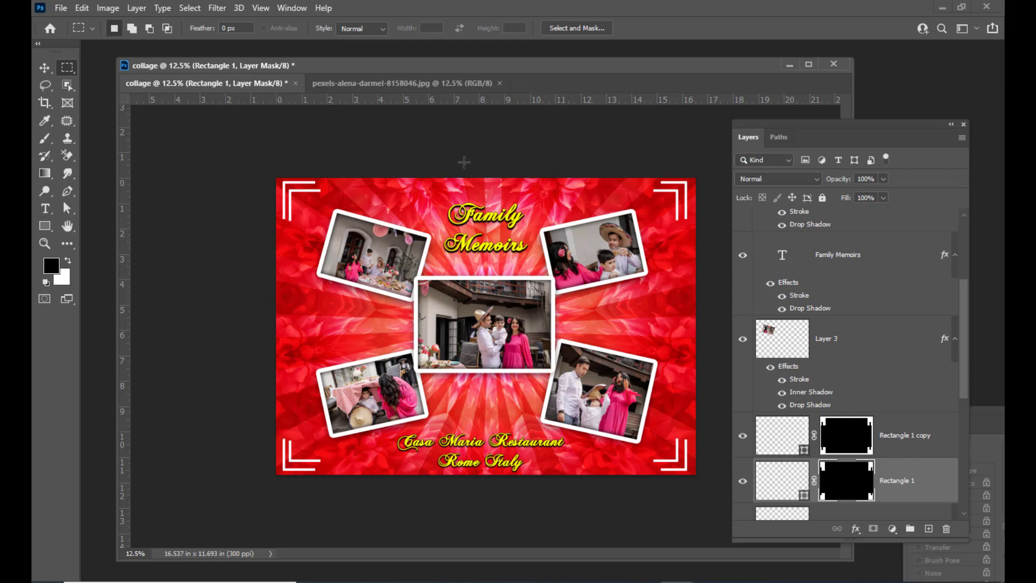
pyautogui.moveTo(587, 65); pyautogui.dragTo(595, 64)
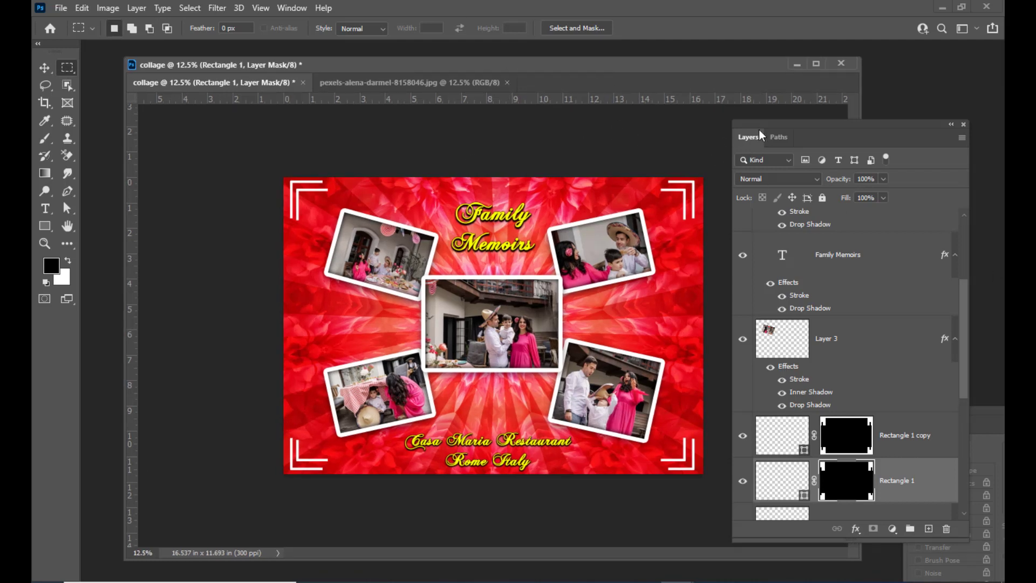
# Create a merged copy of all layers above the centerimage layer.
pyautogui.moveTo(758, 131); pyautogui.dragTo(774, 129)
pyautogui.scroll(3, 927, 242)
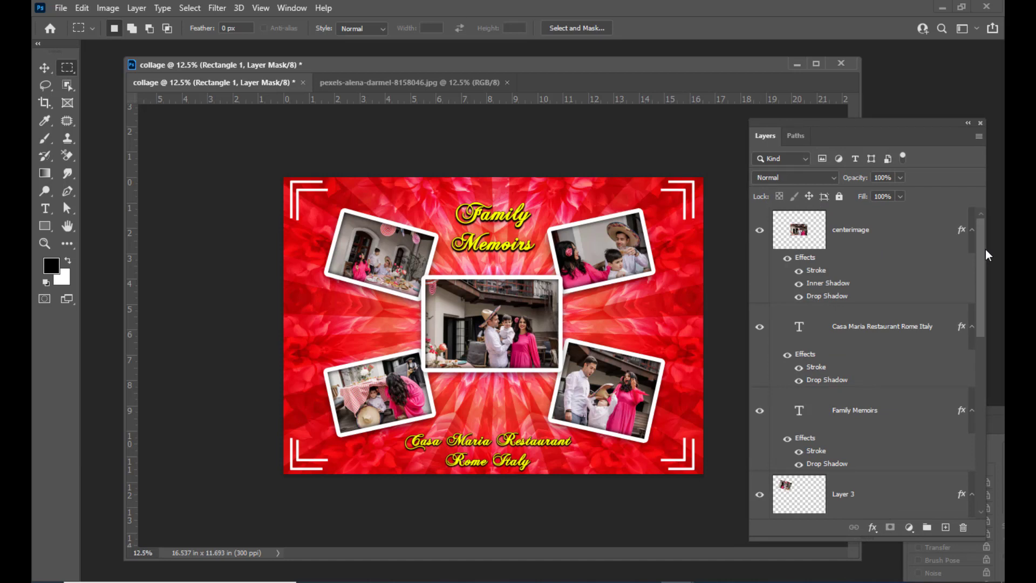
pyautogui.moveTo(482, 73); pyautogui.dragTo(472, 76)
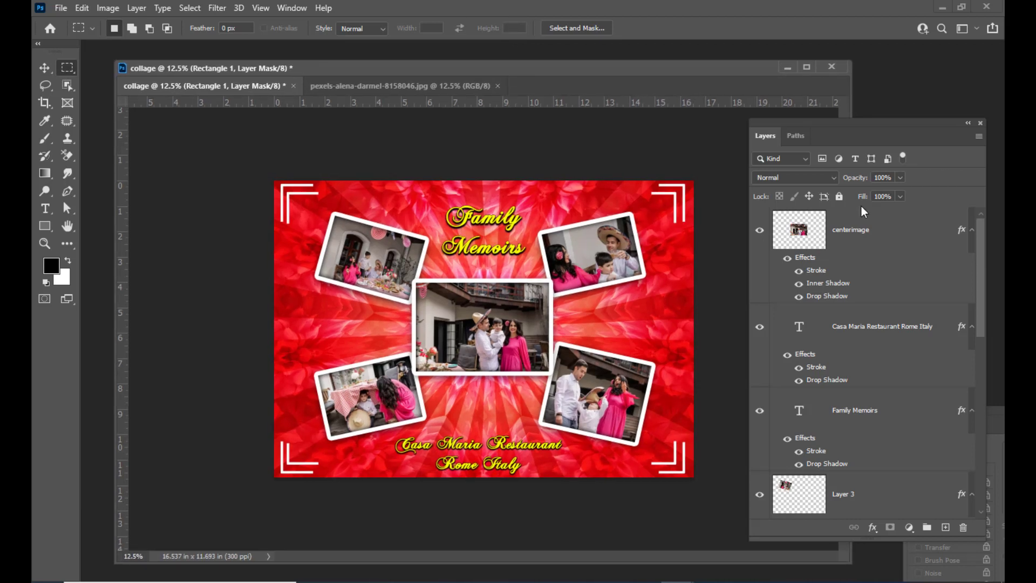
pyautogui.moveTo(336, 74); pyautogui.dragTo(336, 80)
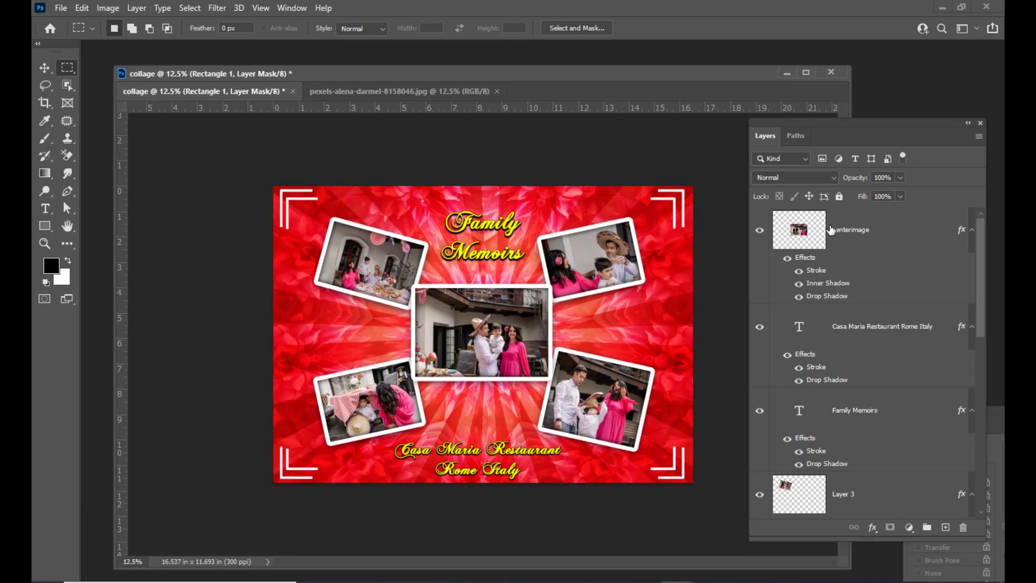
pyautogui.click(833, 230)
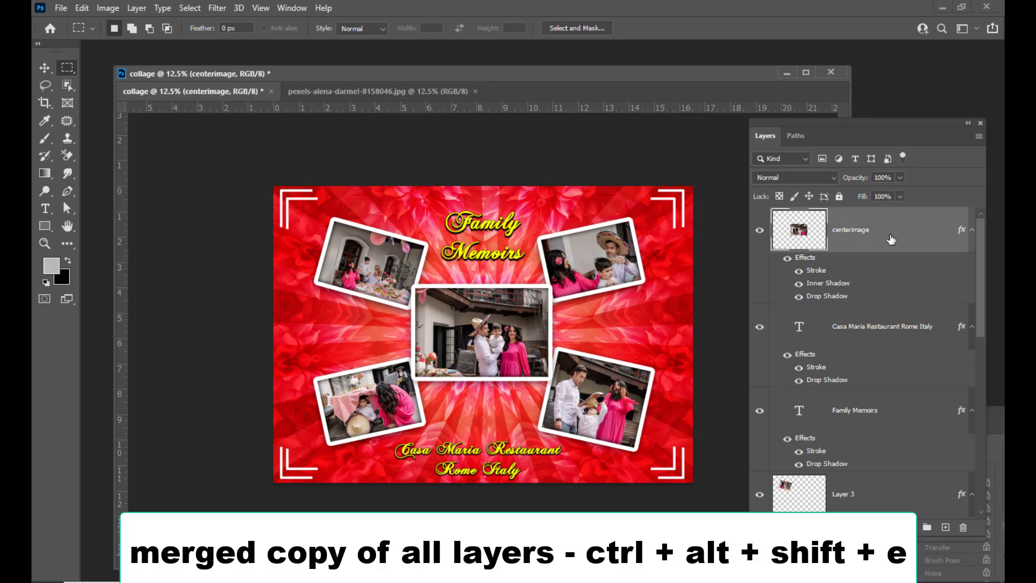
pyautogui.hotkey('ctrl', 'alt', 'shift', 'e')
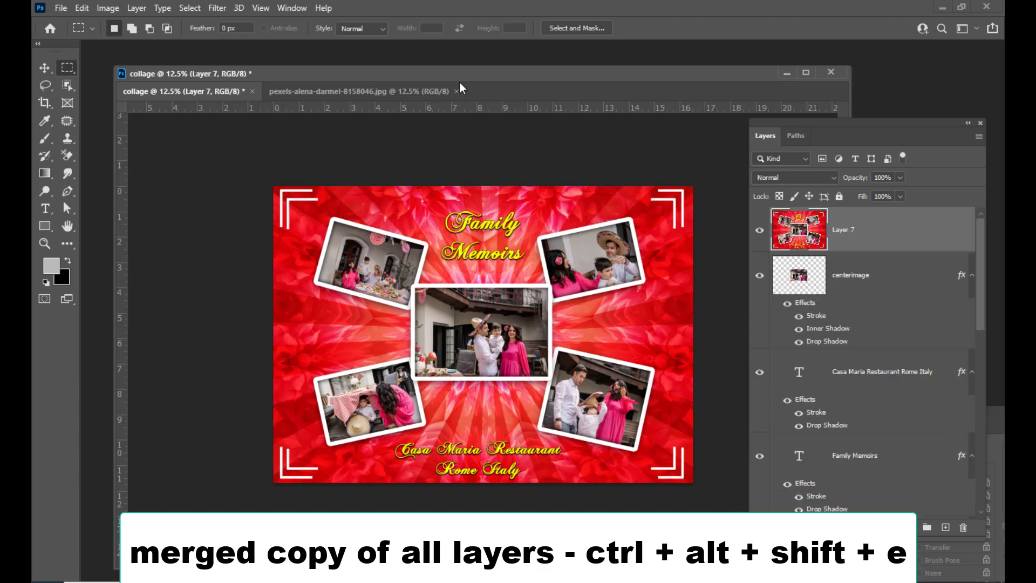
pyautogui.moveTo(461, 76); pyautogui.dragTo(460, 81)
# Convert the collage to CMYK Color mode without merging the layers, accepting the U.S. Web Coated (SWOP) v2 profile.
pyautogui.click(107, 8)
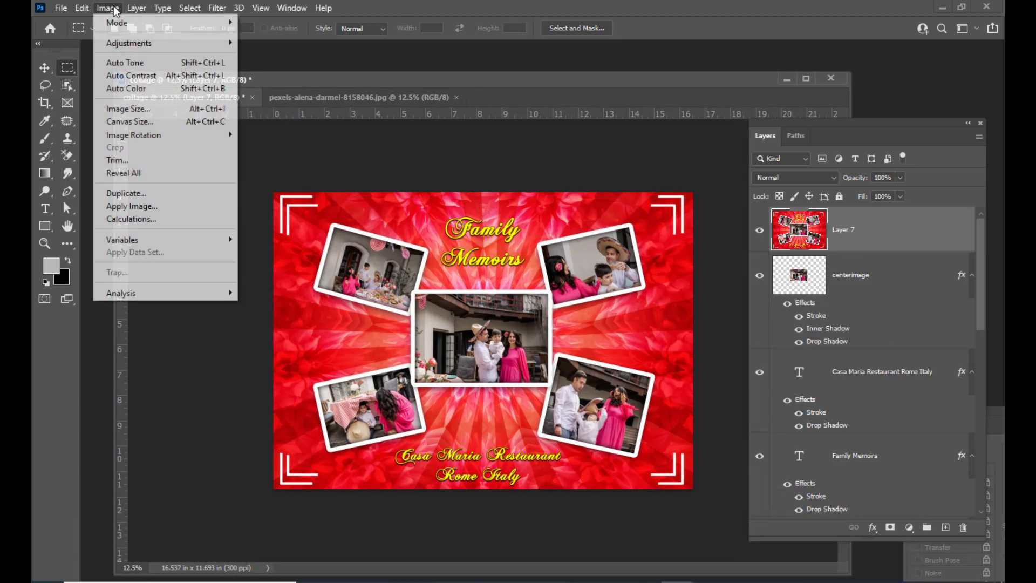
pyautogui.moveTo(103, 47)
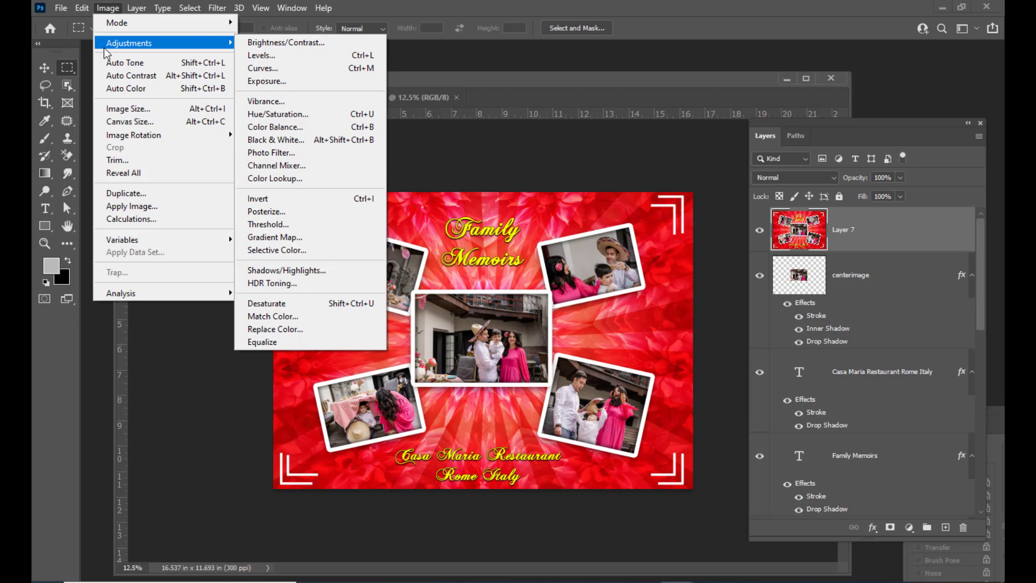
pyautogui.moveTo(114, 22)
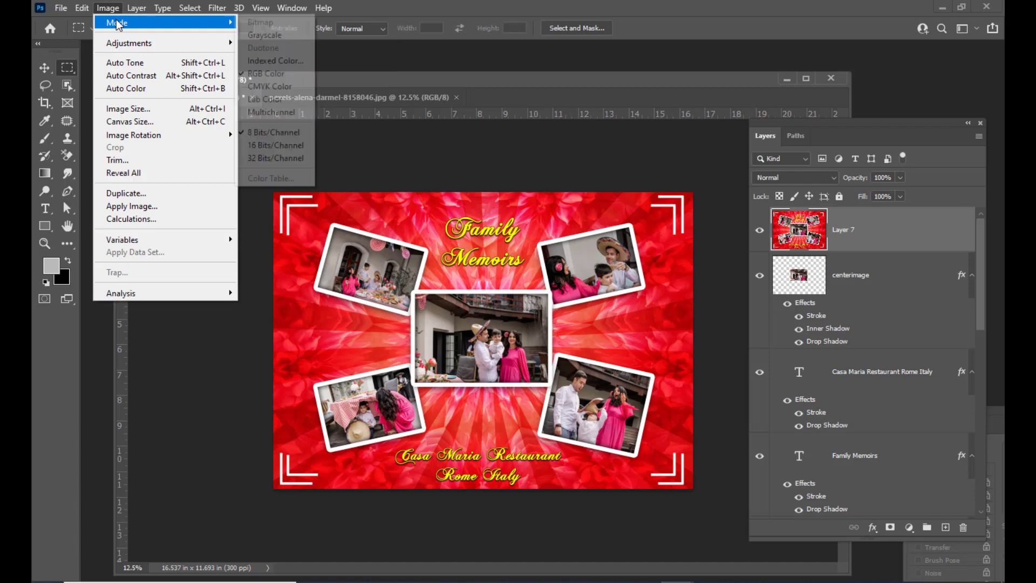
pyautogui.click(278, 86)
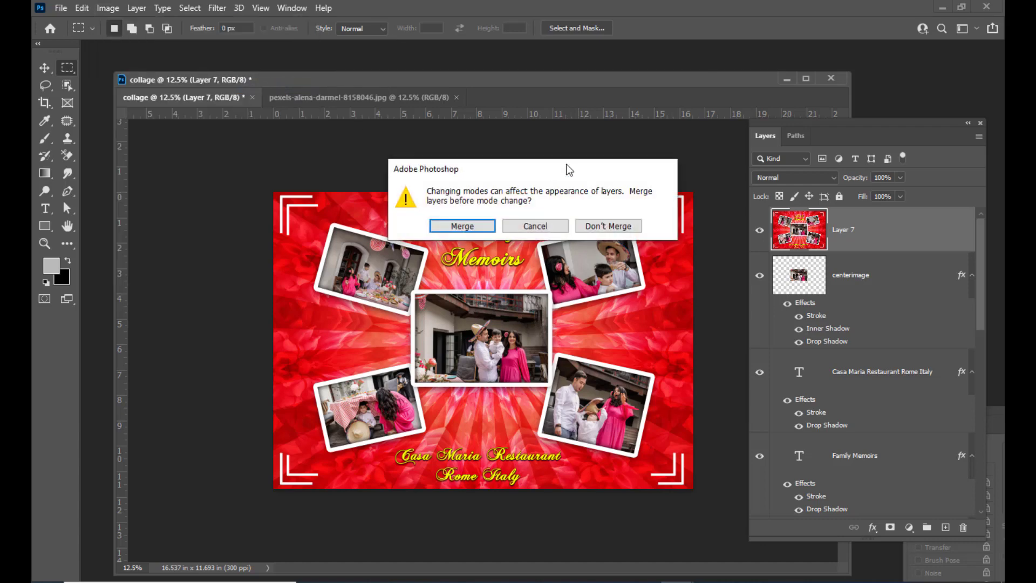
pyautogui.click(618, 215)
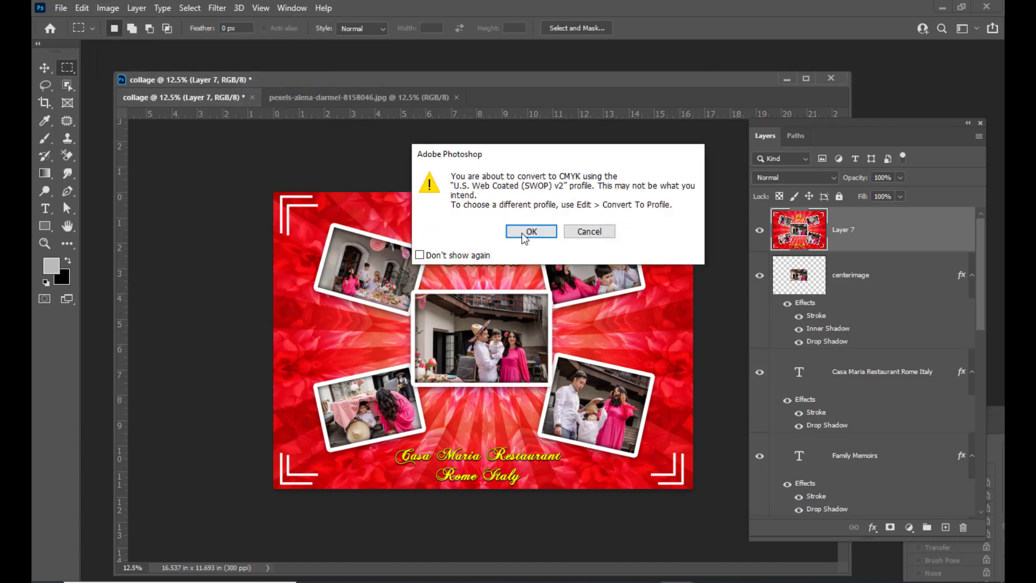
pyautogui.moveTo(531, 162); pyautogui.dragTo(554, 134)
pyautogui.click(554, 204)
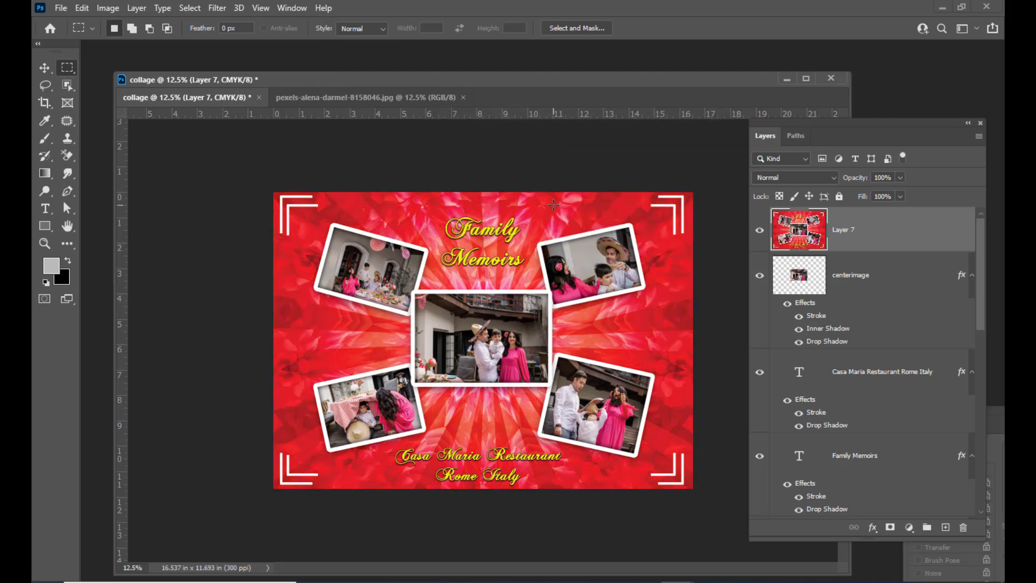
pyautogui.moveTo(421, 82); pyautogui.dragTo(430, 78)
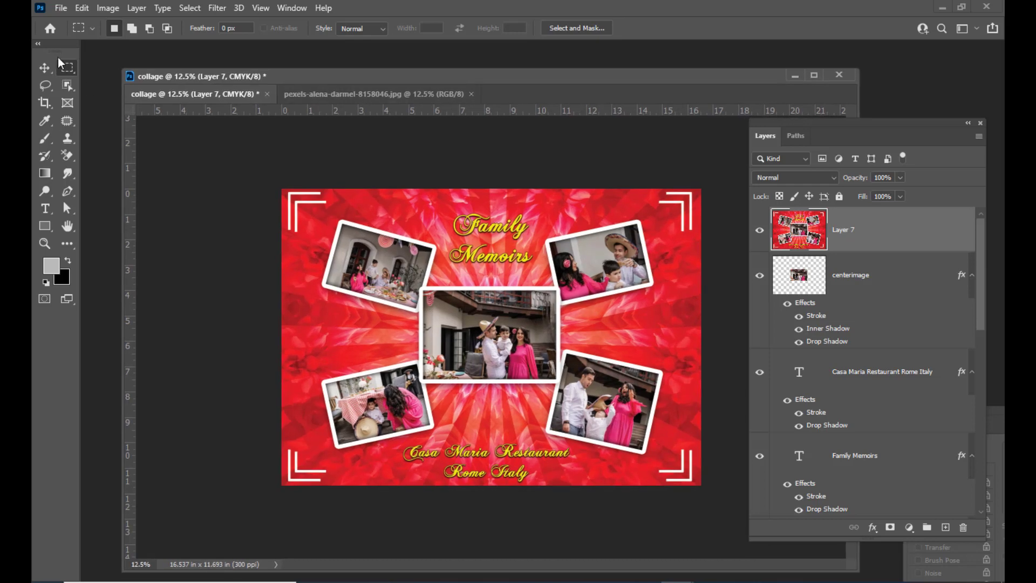
# Save a JPEG copy of the collage to the Desktop as collagefinal, with quality 8 and the Progressive format option.
pyautogui.click(61, 8)
pyautogui.click(135, 171)
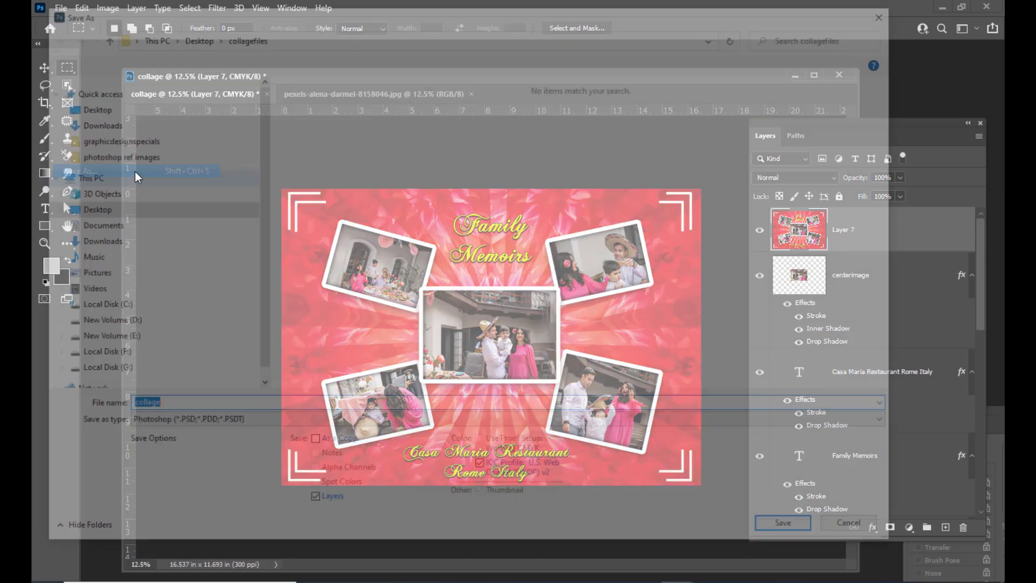
pyautogui.click(226, 424)
pyautogui.click(178, 488)
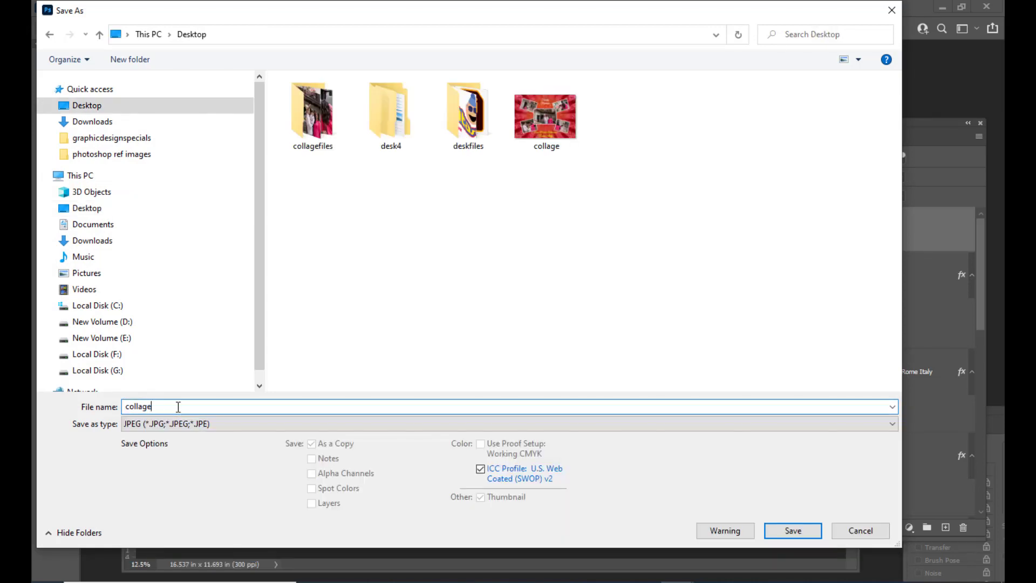
pyautogui.hotkey('ctrl', 'a')
pyautogui.write('collage')
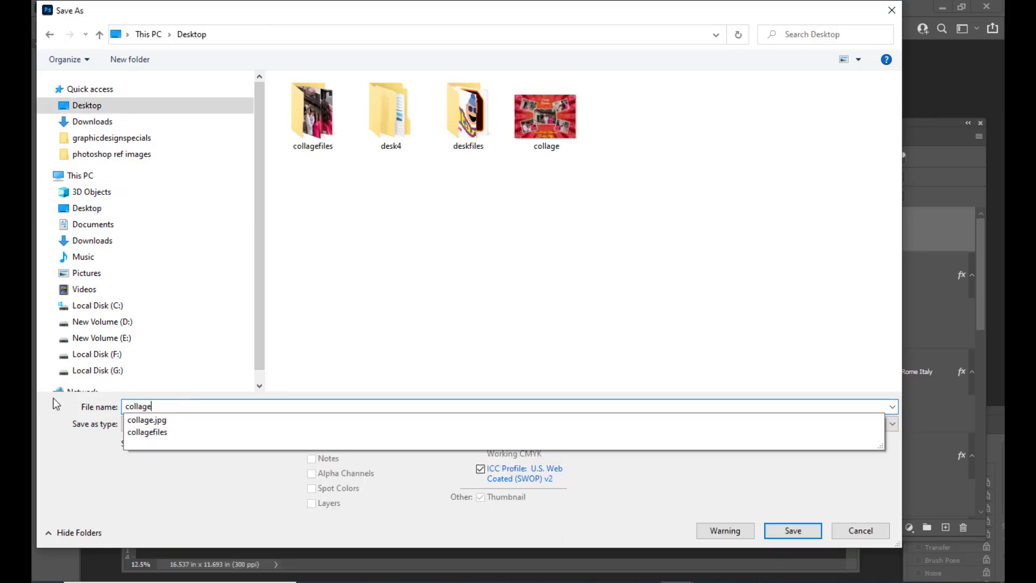
pyautogui.write('final')
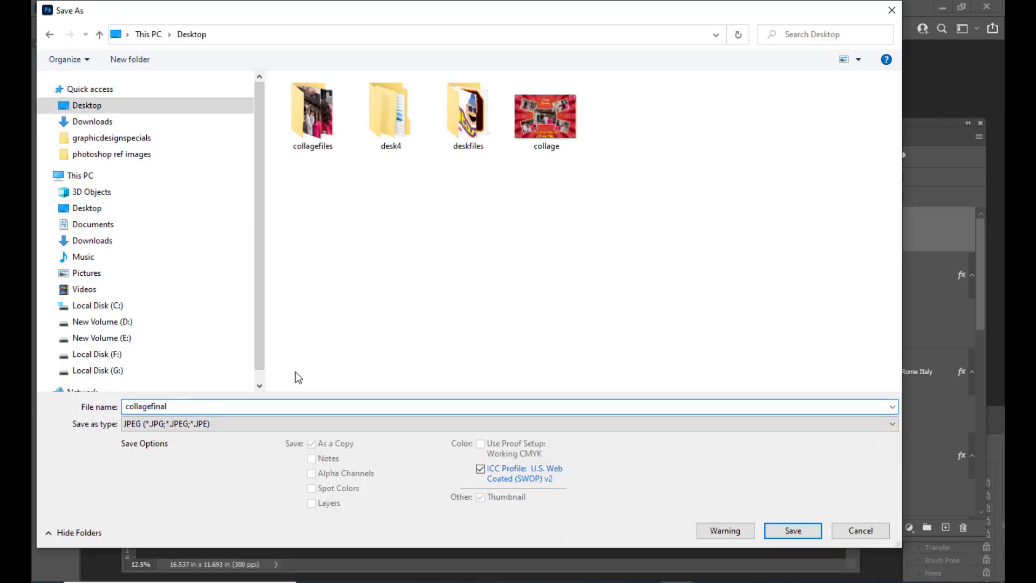
pyautogui.click(791, 530)
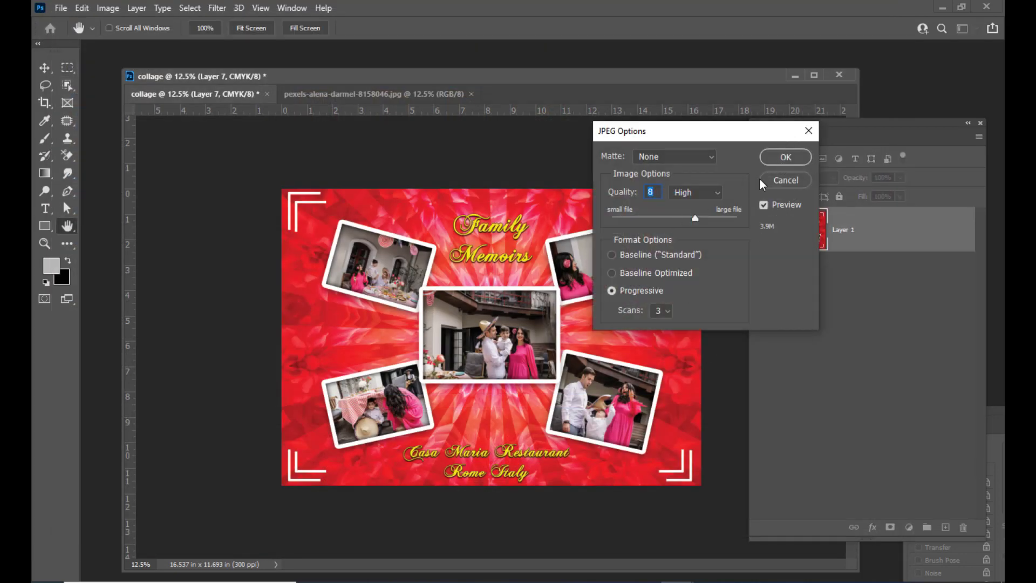
pyautogui.click(785, 157)
# Switch to the Windows desktop and open collagefinal in the image viewer to check the exported collage.
pyautogui.click(942, 7)
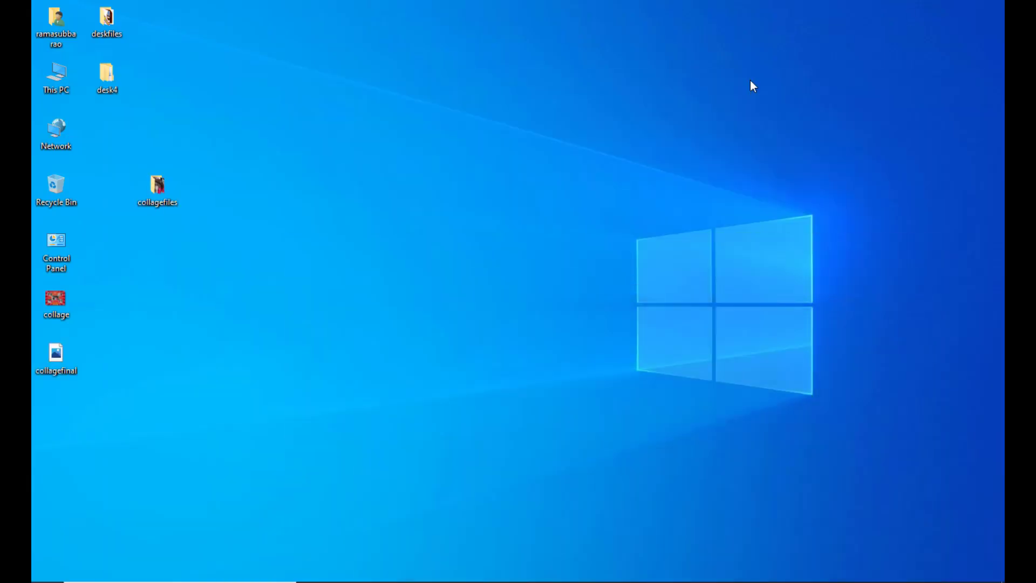
pyautogui.doubleClick(62, 351)
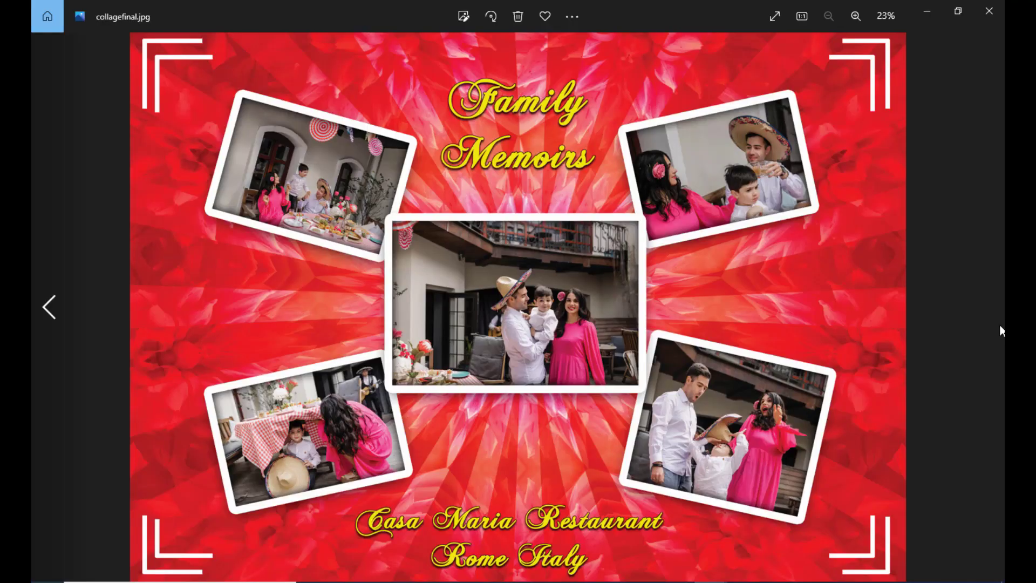